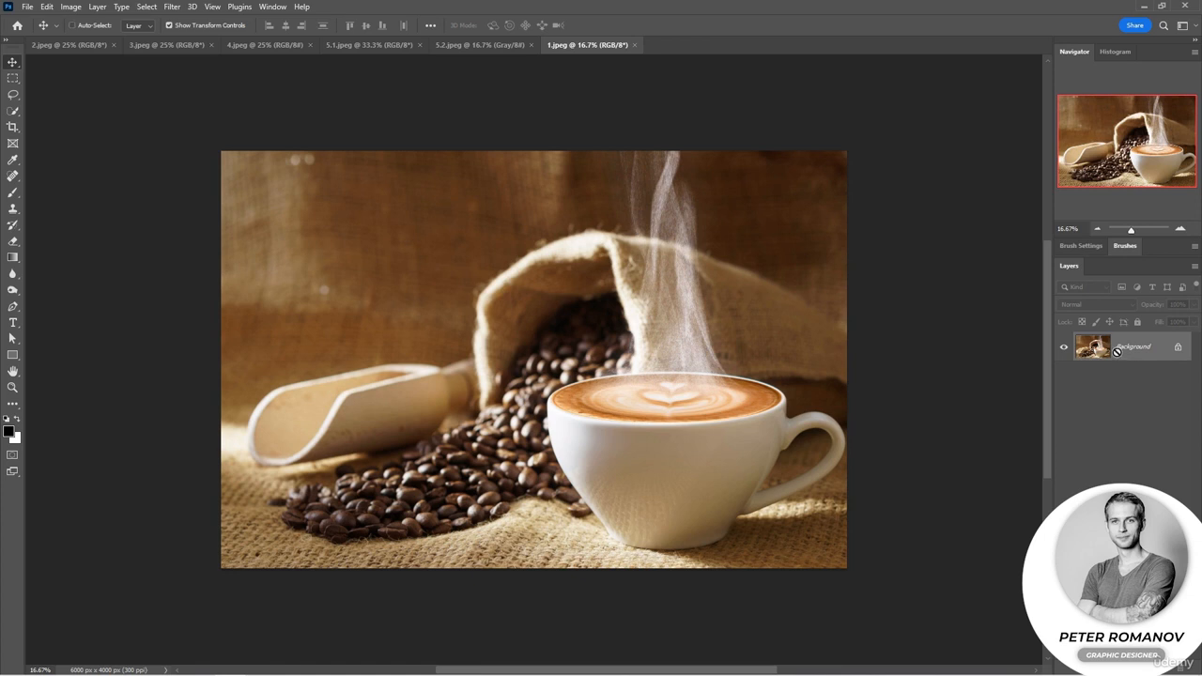
Duplicate the background layer of 1.jpeg and set the copy's blending mode to Darken.
key("ctrl+j")
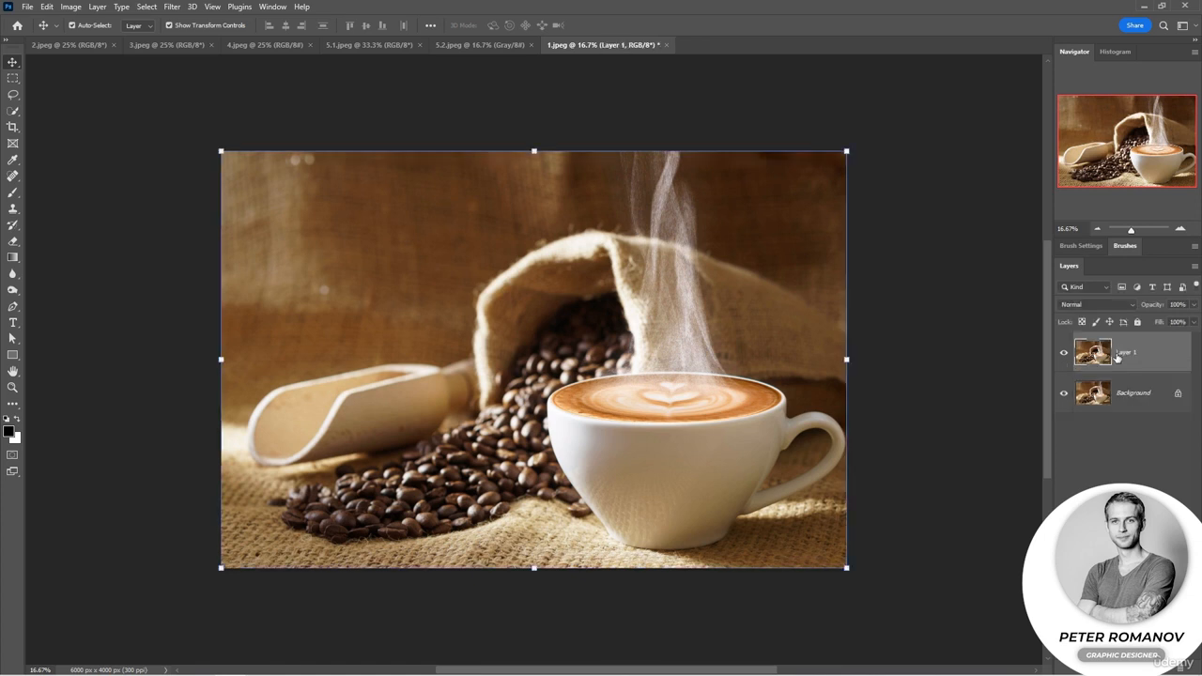
left_click(1094, 307)
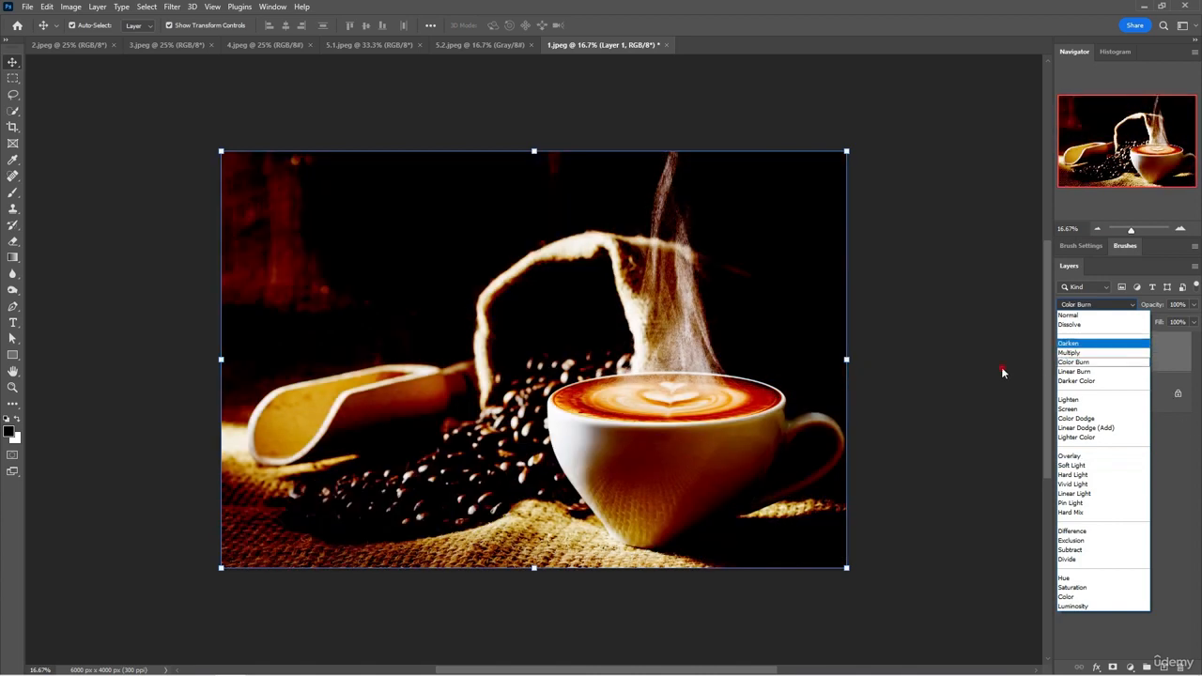
left_click(1080, 343)
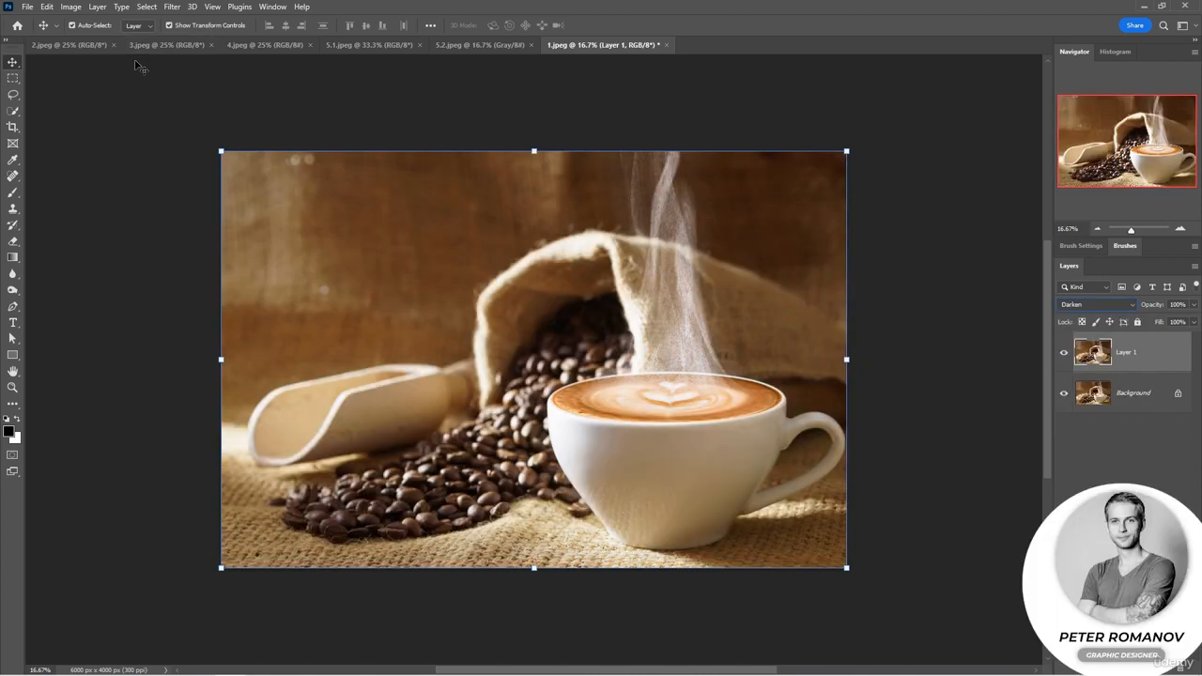
In 2.jpeg, select the lips with the Quick Selection tool, exclude the mouth opening, and copy the selection to a new layer.
left_click(92, 52)
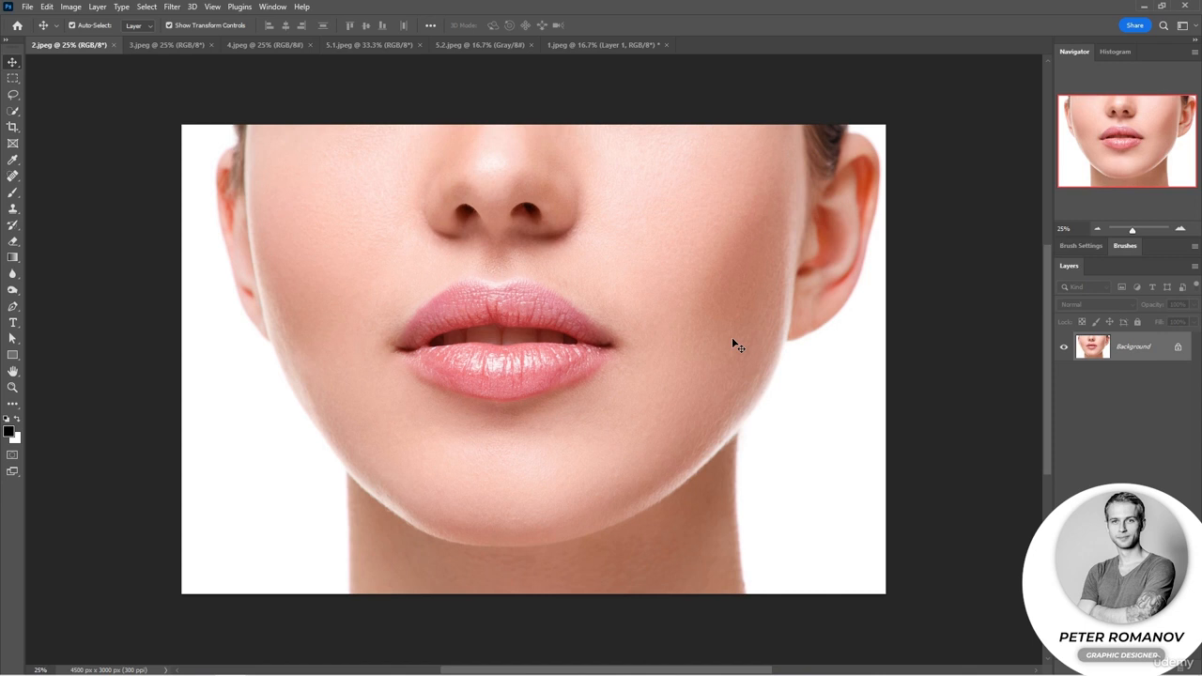
left_click(14, 111)
mouse_move(528, 351)
left_mouse_down()
mouse_move(542, 365)
mouse_move(569, 361)
mouse_move(532, 371)
mouse_move(413, 355)
mouse_move(437, 324)
mouse_move(566, 323)
left_mouse_up()
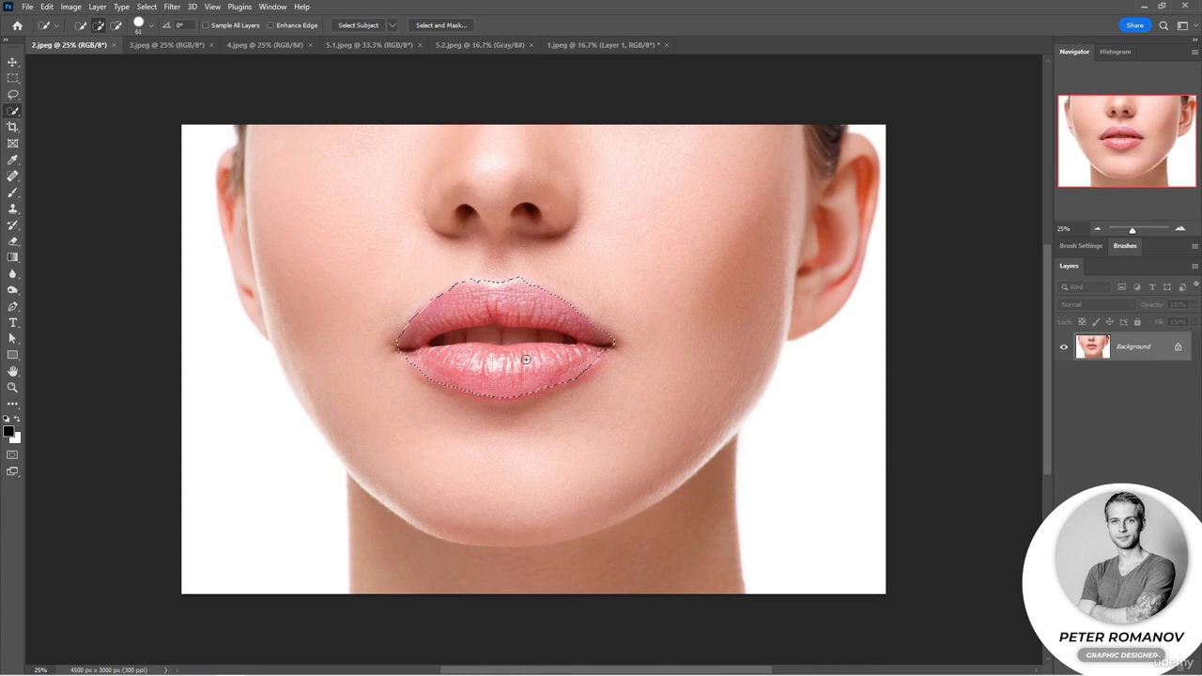
key("alt")
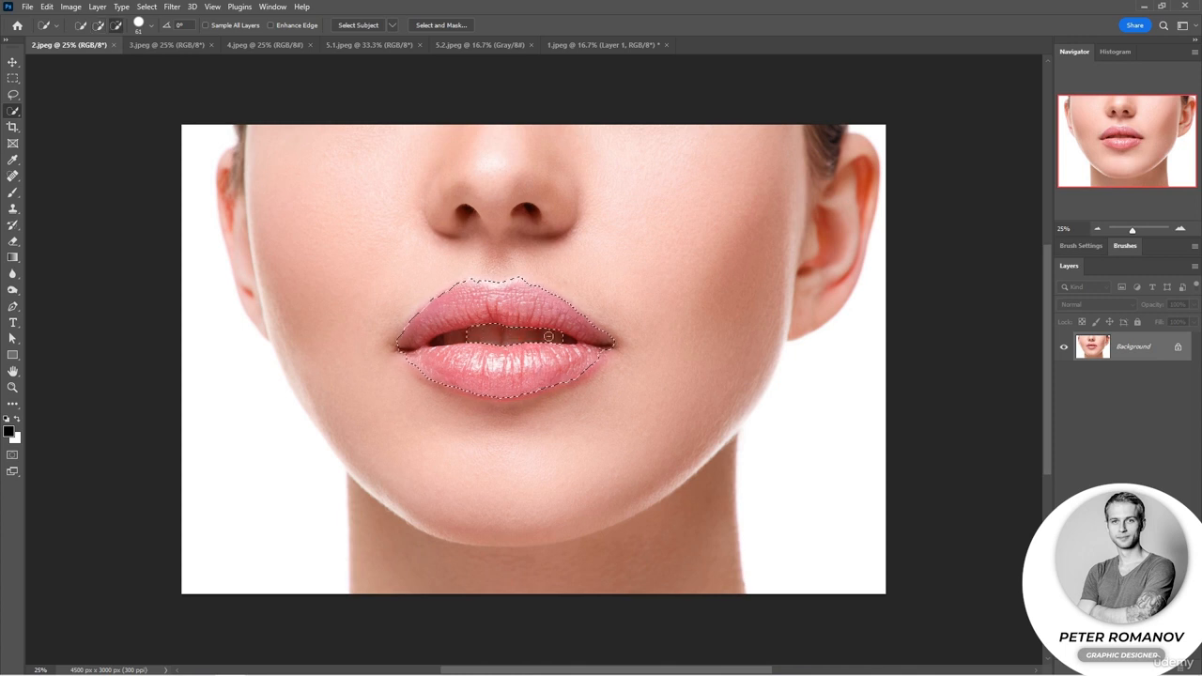
left_click_drag(566, 341, 448, 339)
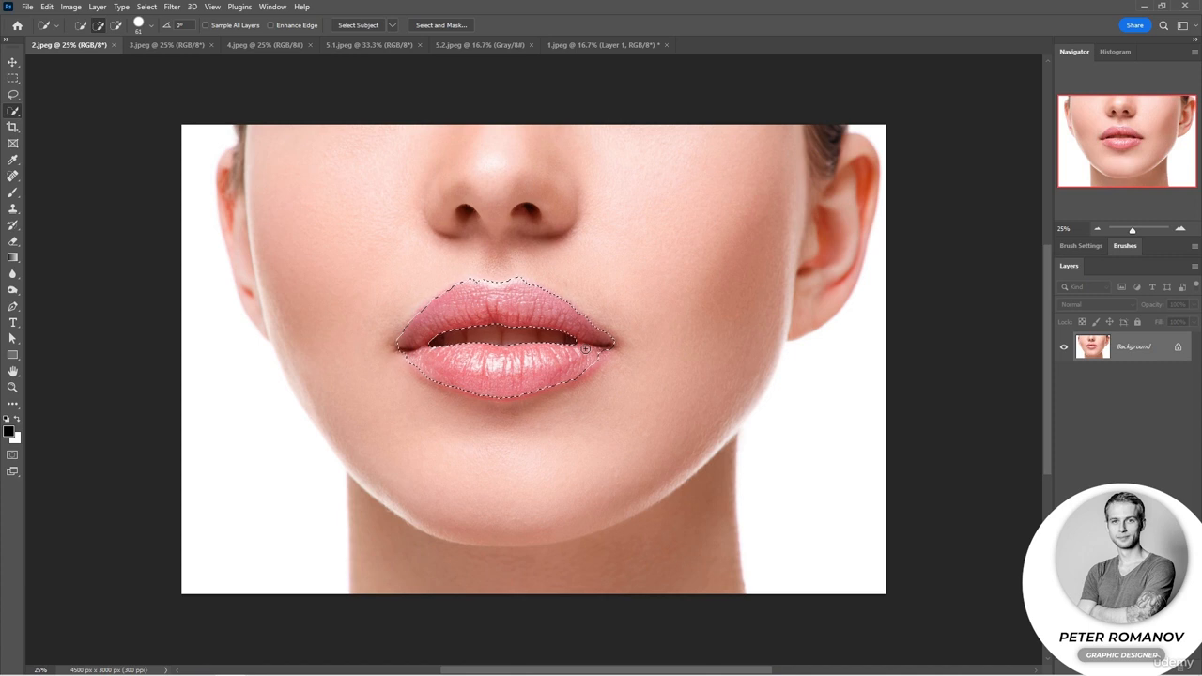
key("ctrl+j")
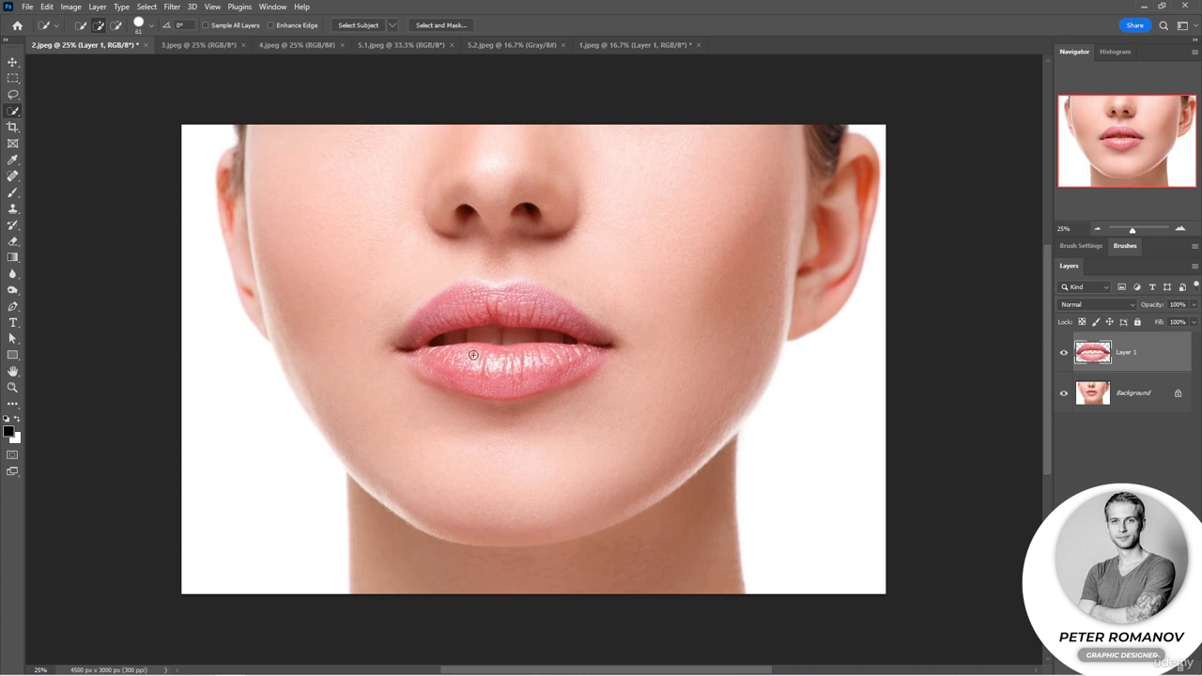
With the background temporarily hidden, soften the outer edges of the copied lips using a 124 px soft round Eraser.
left_click(13, 241)
left_click(1064, 393)
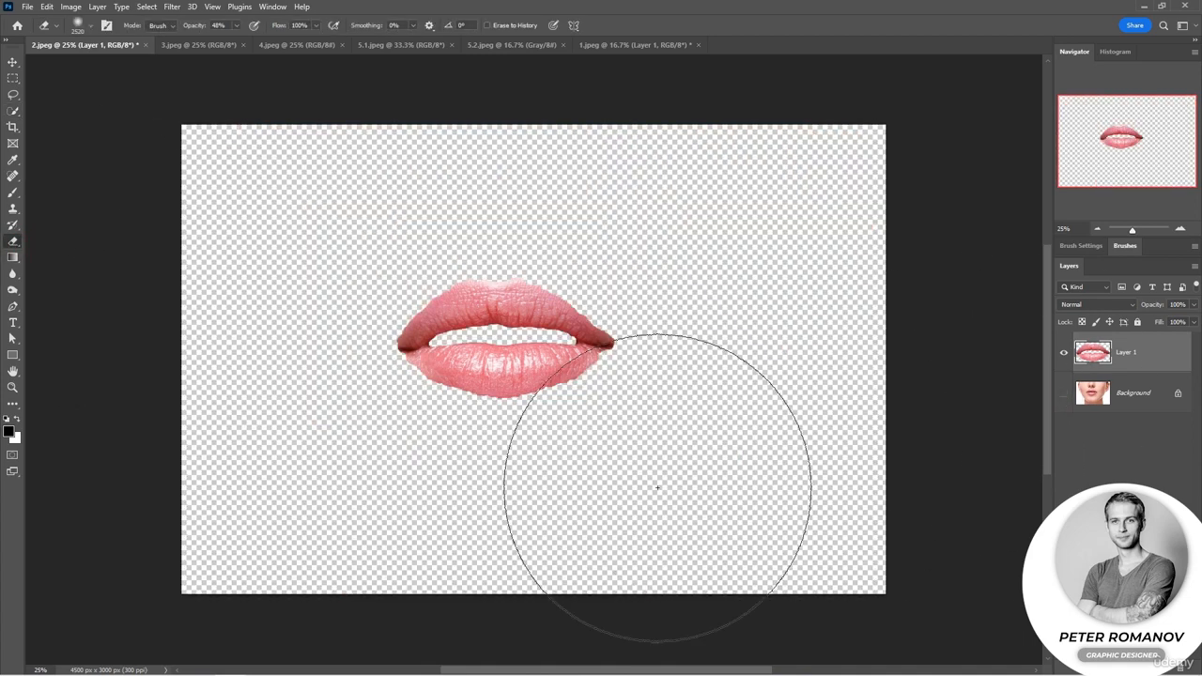
right_click(610, 376)
left_click_drag(656, 390, 679, 388)
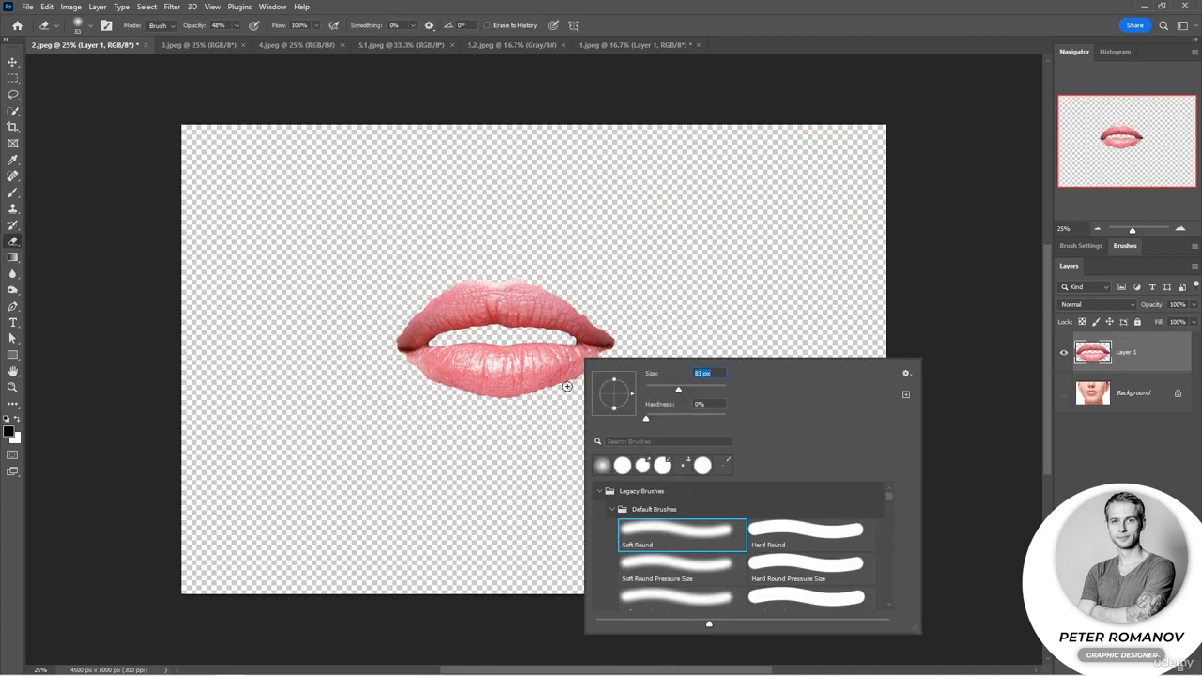
left_click(690, 388)
left_click(421, 381)
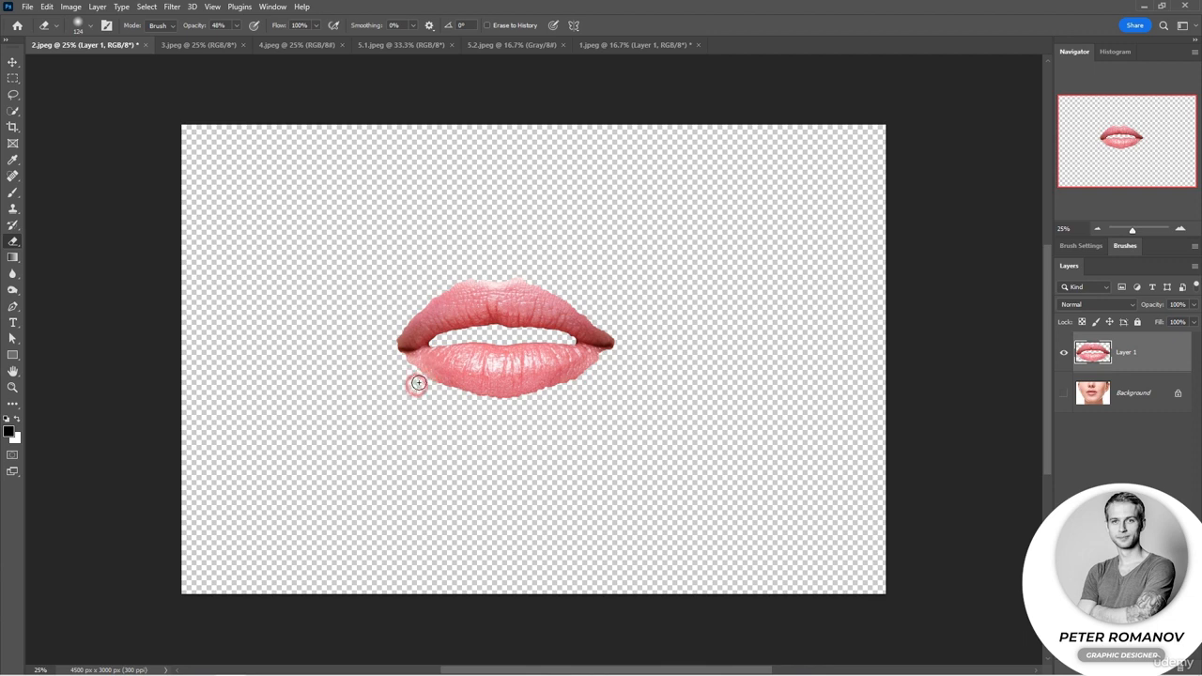
mouse_move(431, 387)
left_mouse_down()
mouse_move(555, 400)
mouse_move(586, 390)
mouse_move(566, 392)
mouse_move(620, 338)
mouse_move(509, 276)
mouse_move(456, 285)
mouse_move(397, 332)
mouse_move(429, 305)
left_mouse_up()
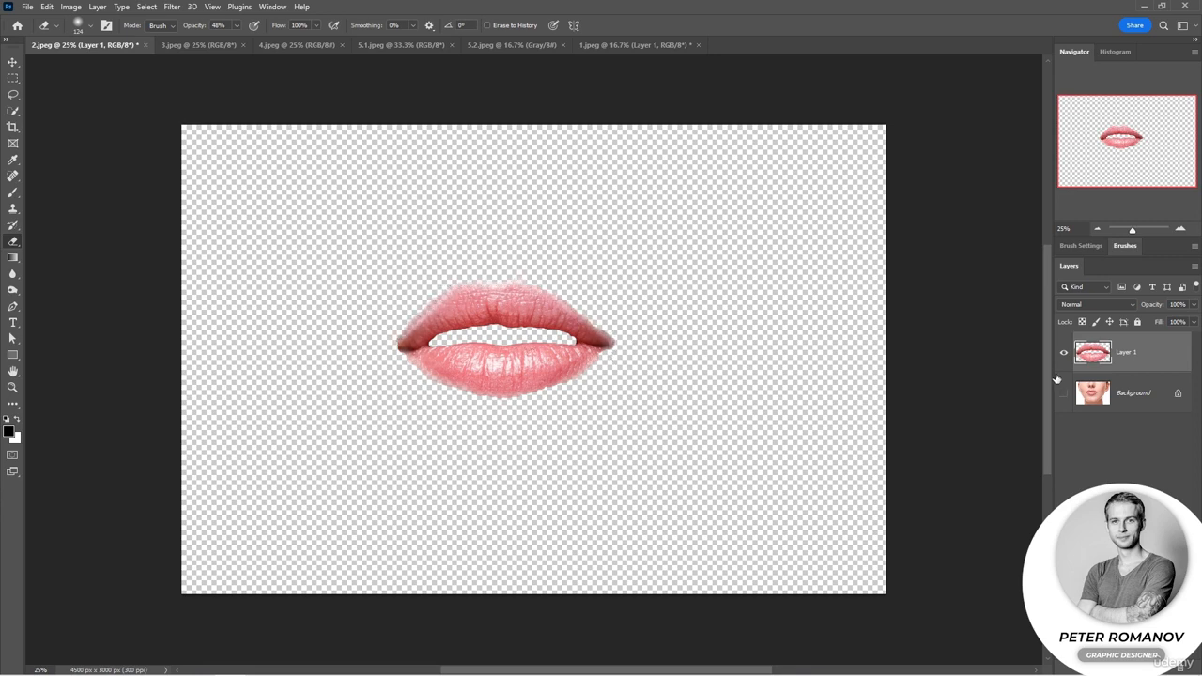
left_click(1063, 392)
Set the lips layer's blending mode to Linear Burn, erase along the lower lip's edge, and compare with the layer hidden.
left_click(1091, 306)
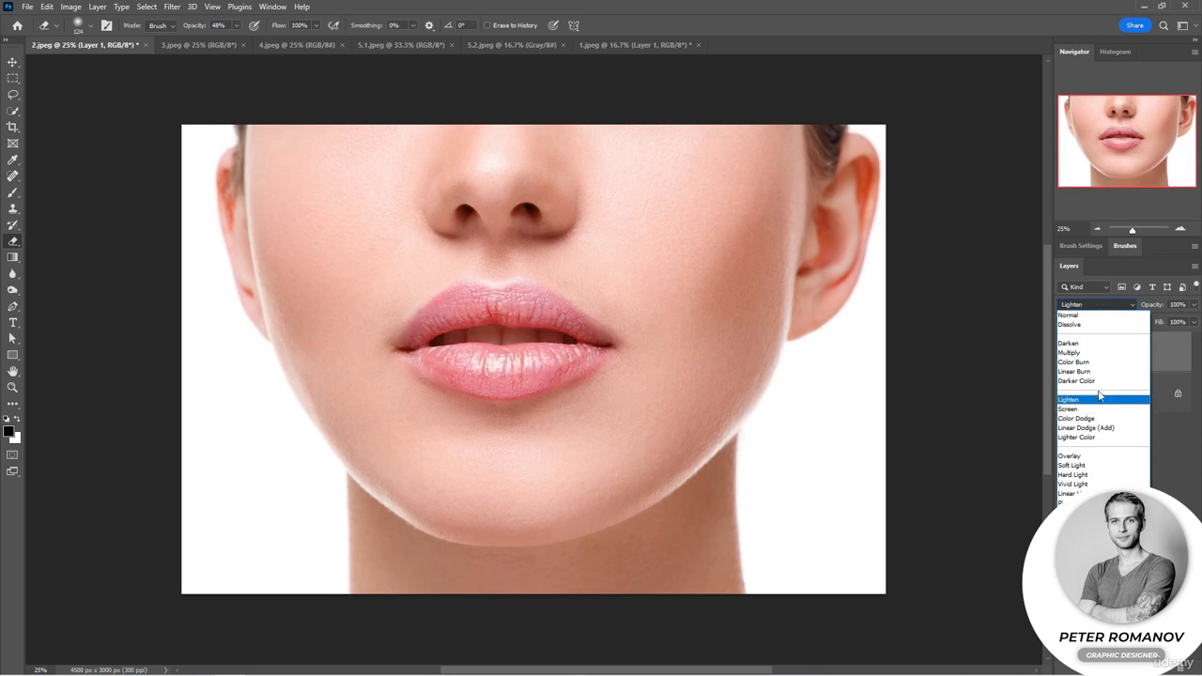
left_click(1101, 371)
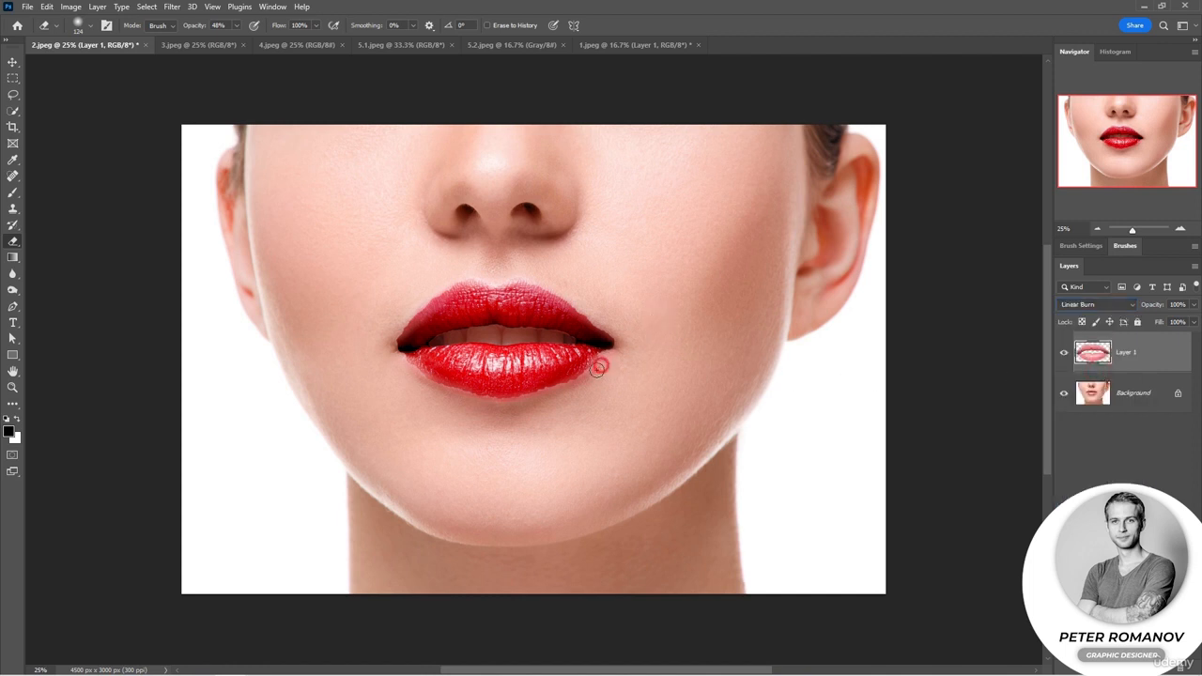
mouse_move(598, 369)
left_mouse_down()
mouse_move(509, 402)
mouse_move(416, 385)
left_mouse_up()
left_click(1063, 352)
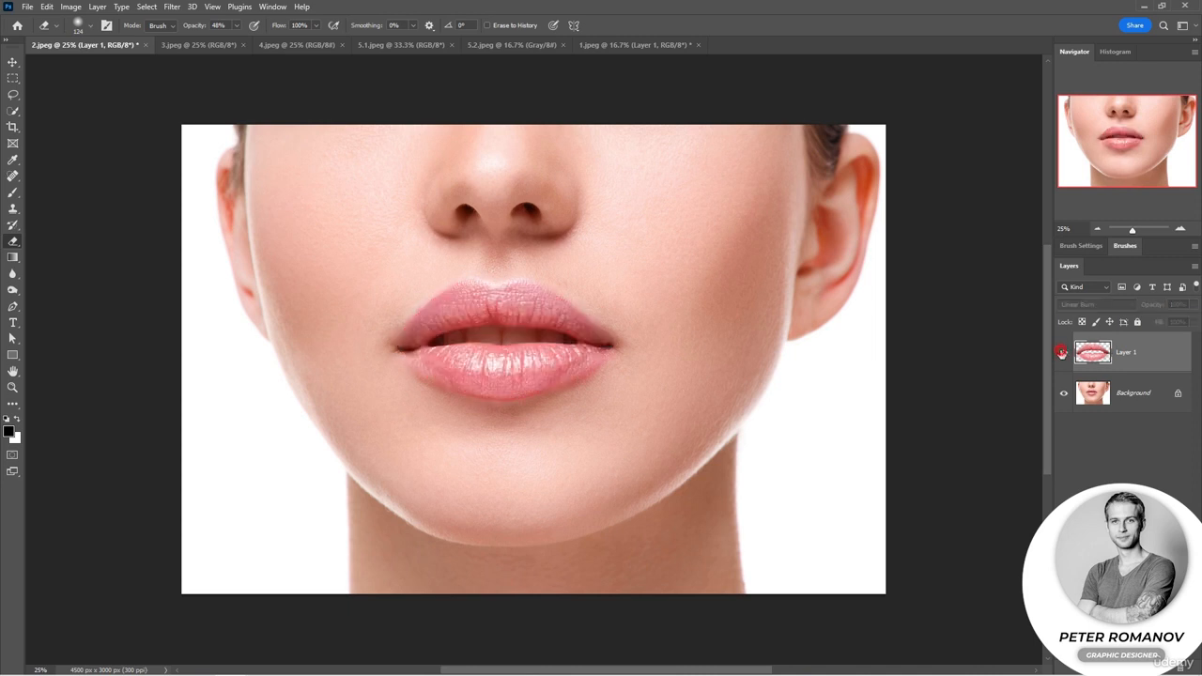
left_click(1062, 352)
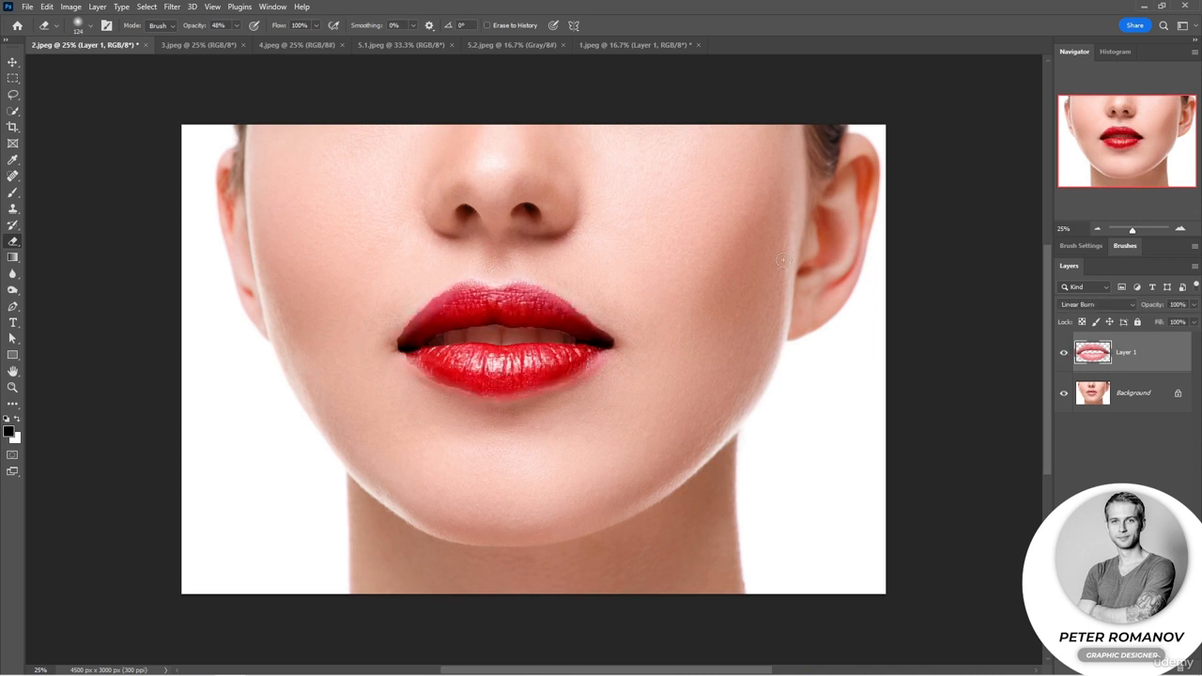
In 3.jpeg, duplicate the background layer and set the copy to Multiply at 94% opacity.
left_click(182, 52)
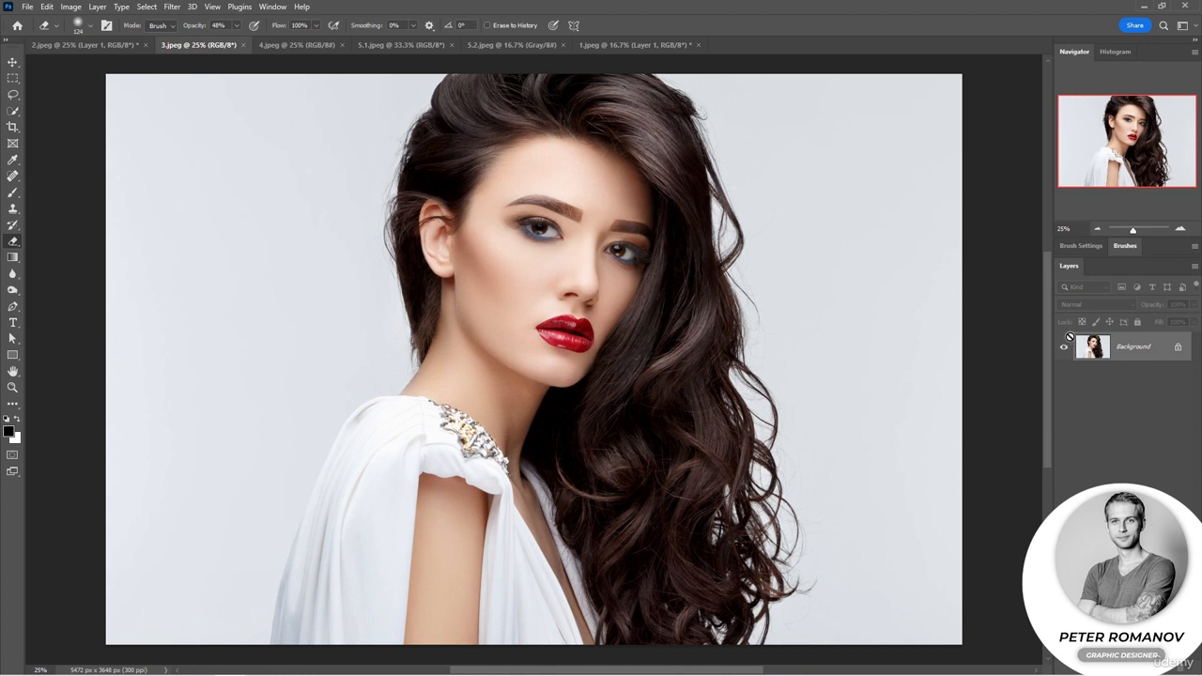
key("ctrl+j")
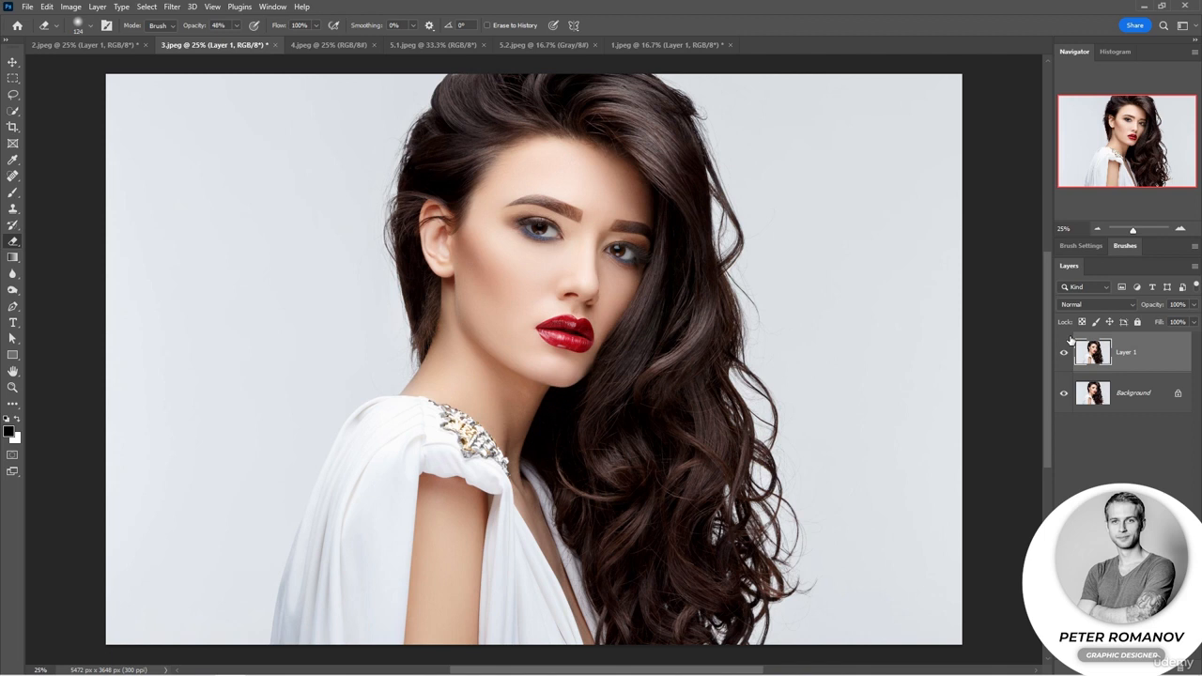
left_click(1094, 305)
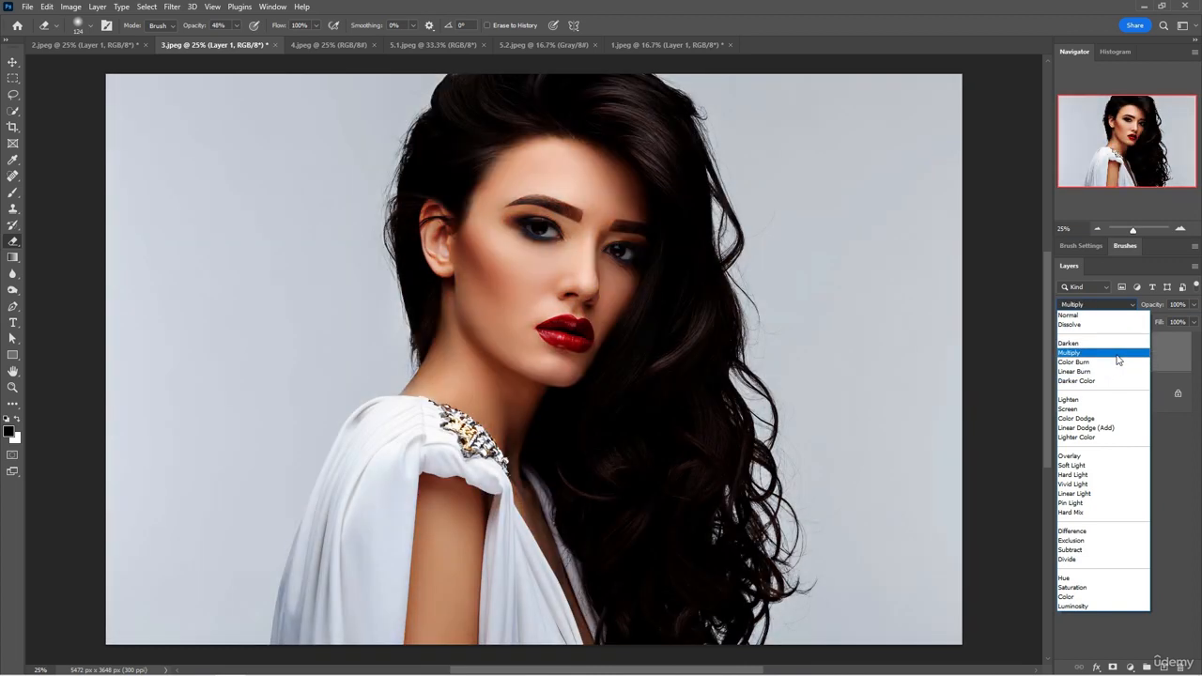
left_click(1181, 445)
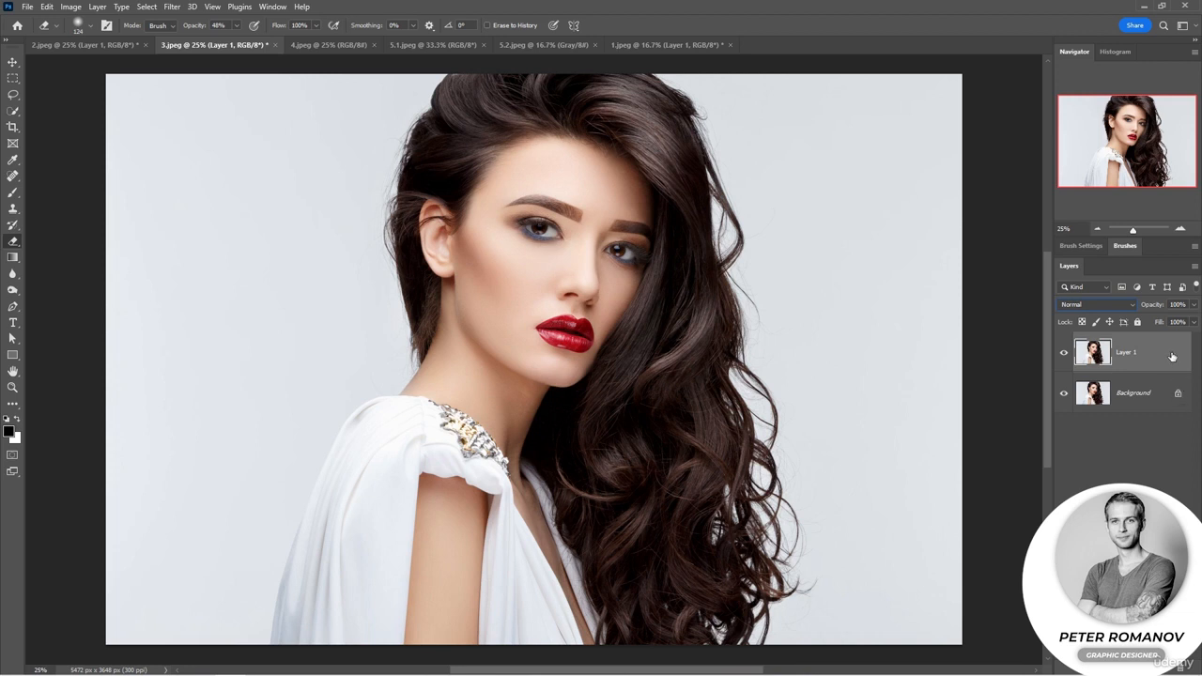
left_click(1133, 306)
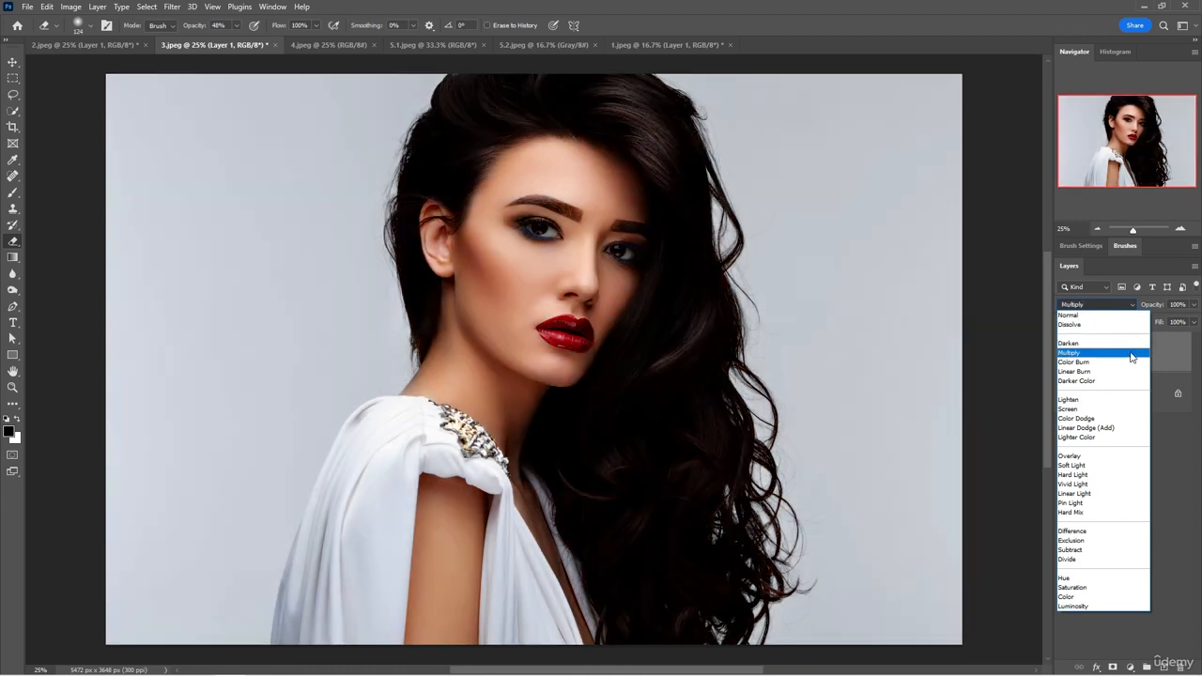
left_click(1132, 355)
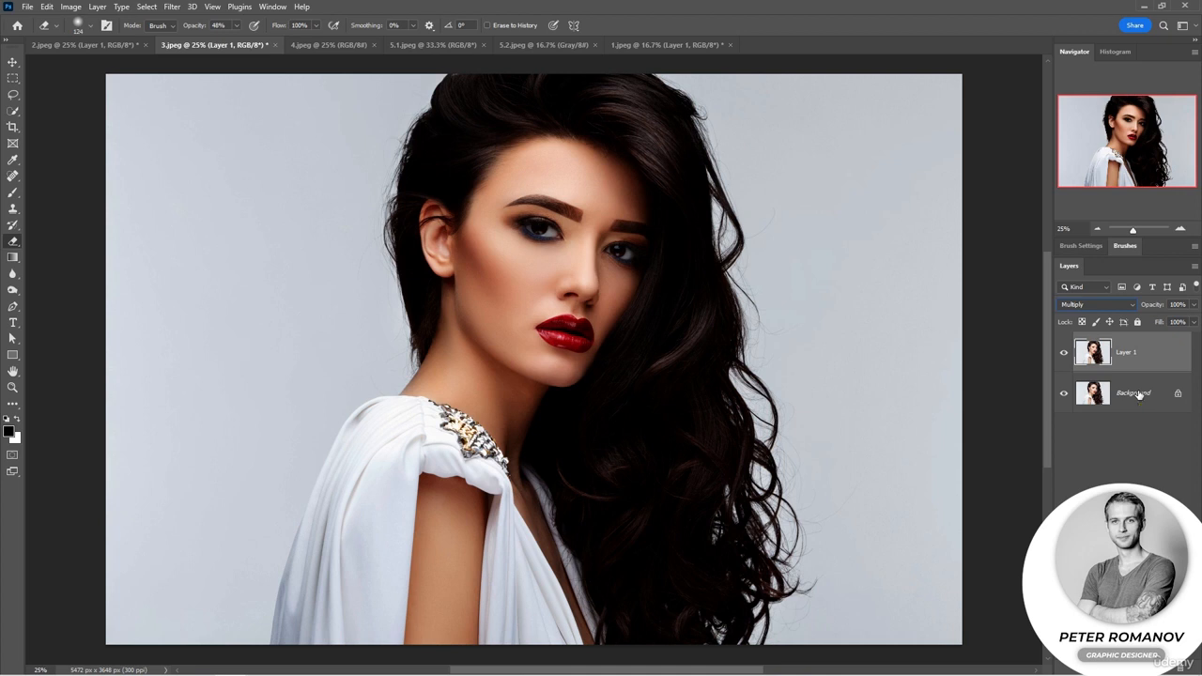
mouse_move(1165, 312)
left_mouse_down()
mouse_move(1139, 313)
mouse_move(1185, 310)
left_mouse_up()
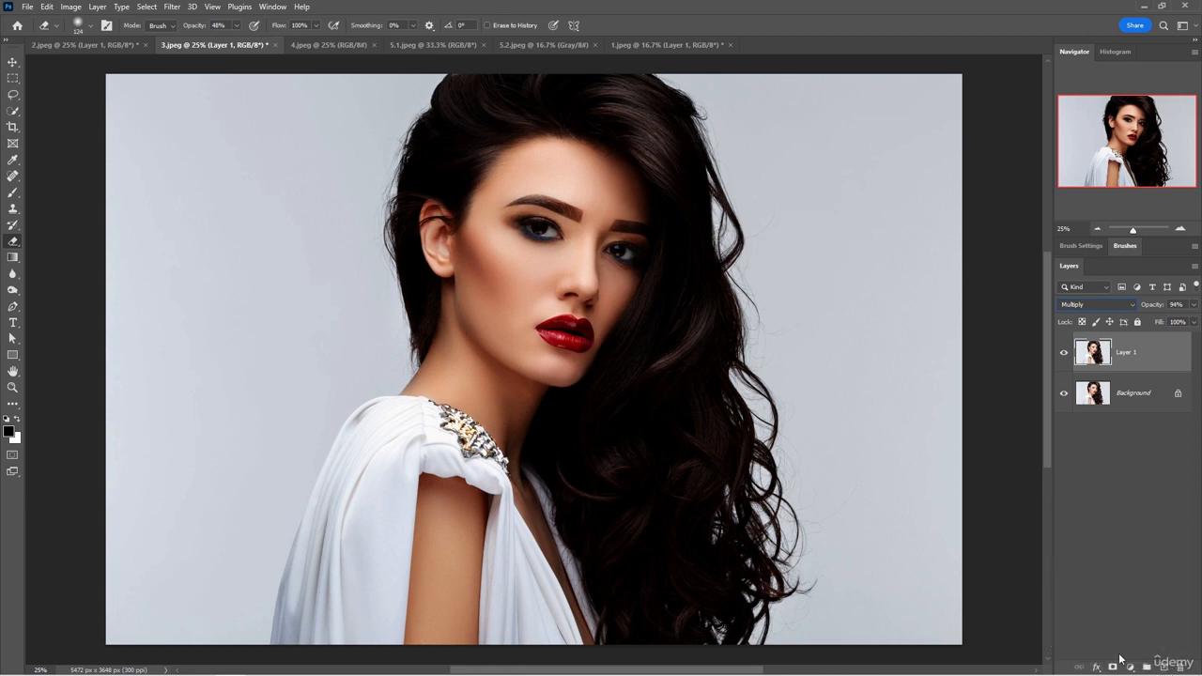
Add a mask to the Multiply layer and paint out the backdrop and outer hair with a black, 100% opacity soft brush.
left_click(1115, 666)
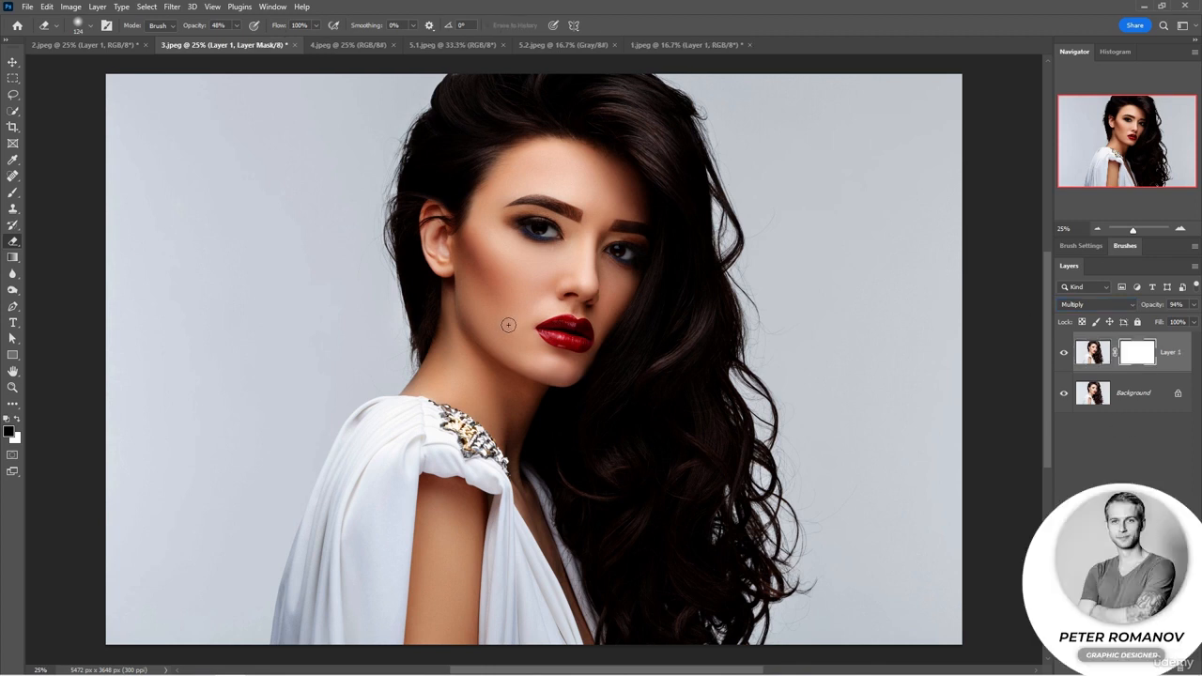
left_click(13, 191)
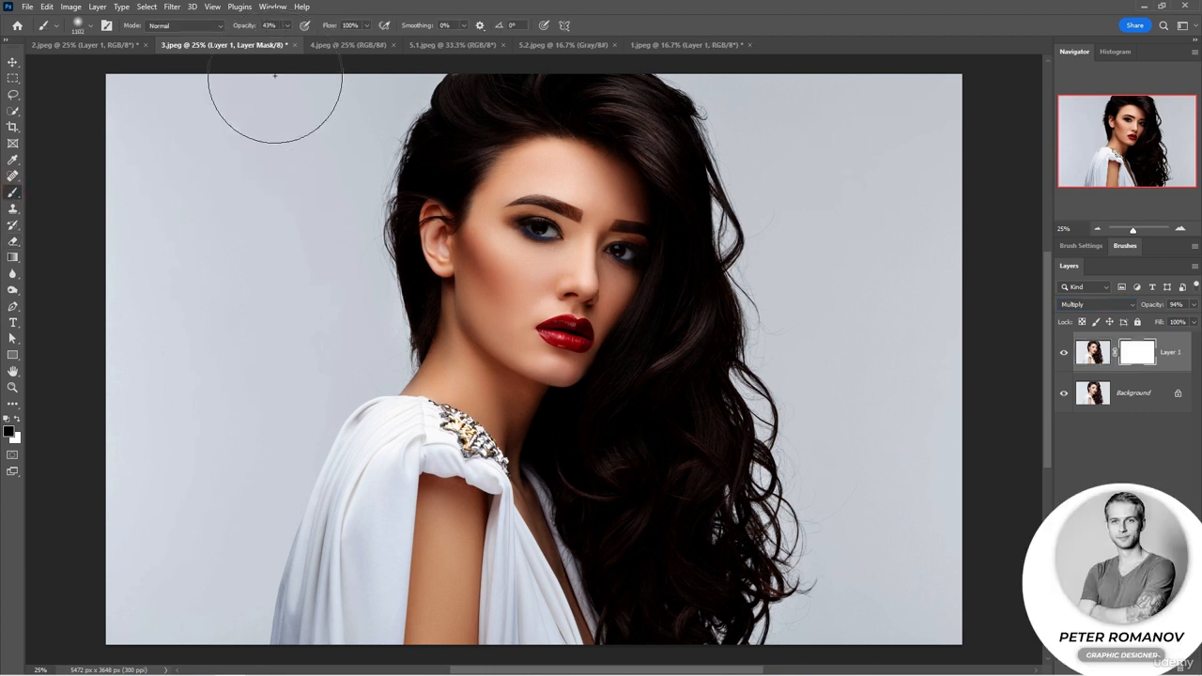
left_click_drag(244, 26, 260, 26)
left_click_drag(120, 110, 942, 131)
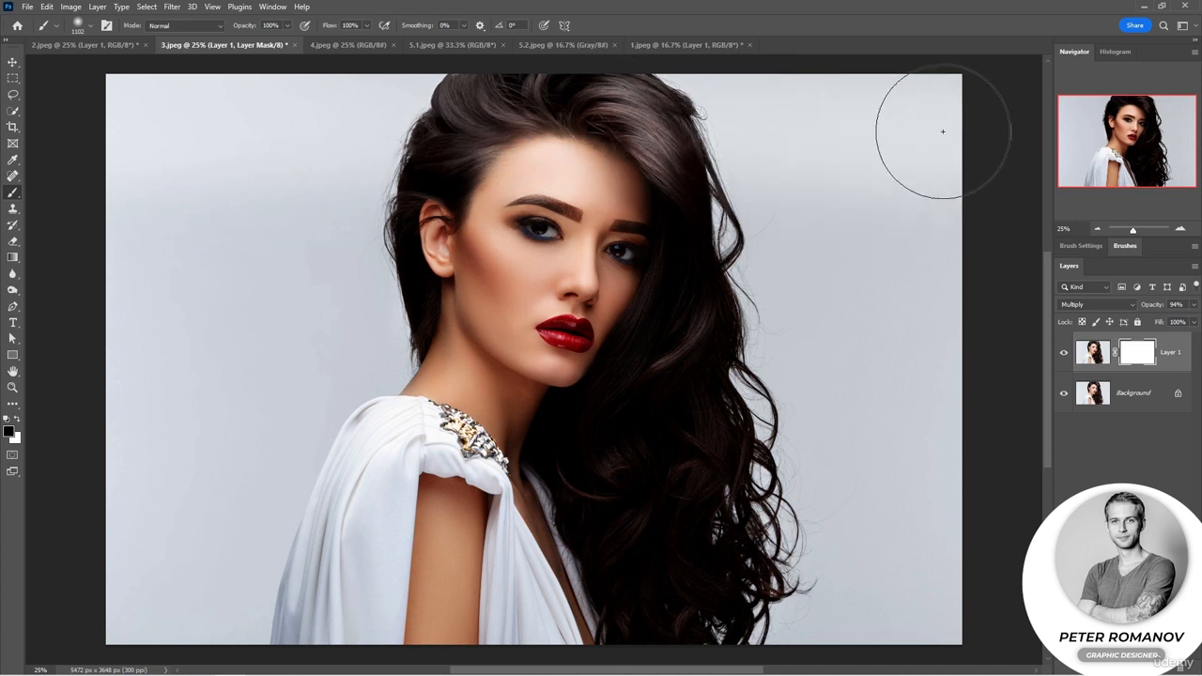
key("ctrl+z")
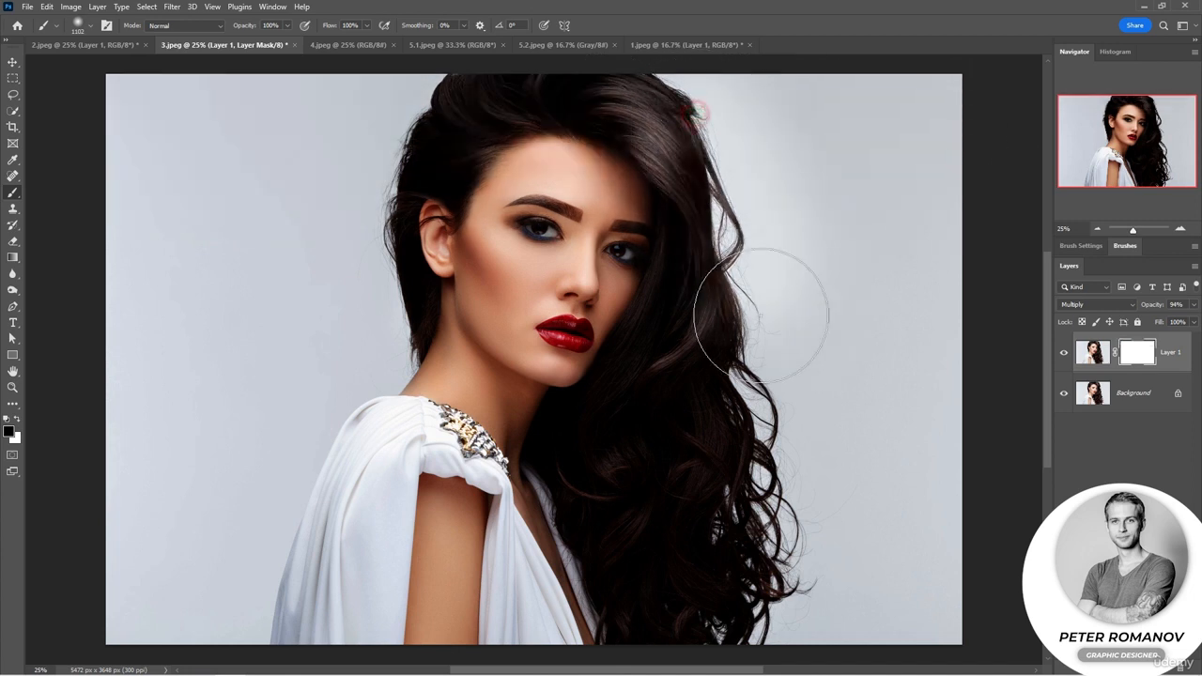
mouse_move(761, 316)
left_mouse_down()
mouse_move(742, 465)
mouse_move(750, 197)
mouse_move(778, 516)
mouse_move(763, 613)
mouse_move(877, 395)
mouse_move(882, 638)
mouse_move(930, 205)
mouse_move(785, 64)
mouse_move(501, 51)
mouse_move(377, 86)
mouse_move(388, 94)
mouse_move(365, 135)
mouse_move(260, 151)
mouse_move(192, 76)
mouse_move(31, 230)
mouse_move(186, 200)
mouse_move(207, 322)
mouse_move(165, 555)
mouse_move(344, 278)
mouse_move(236, 439)
mouse_move(234, 586)
mouse_move(291, 437)
mouse_move(291, 637)
mouse_move(357, 441)
mouse_move(343, 478)
left_mouse_up()
Reduce the brush to 120 px and mask out the effect on the hair around the ear and on the white dress.
right_click(376, 362)
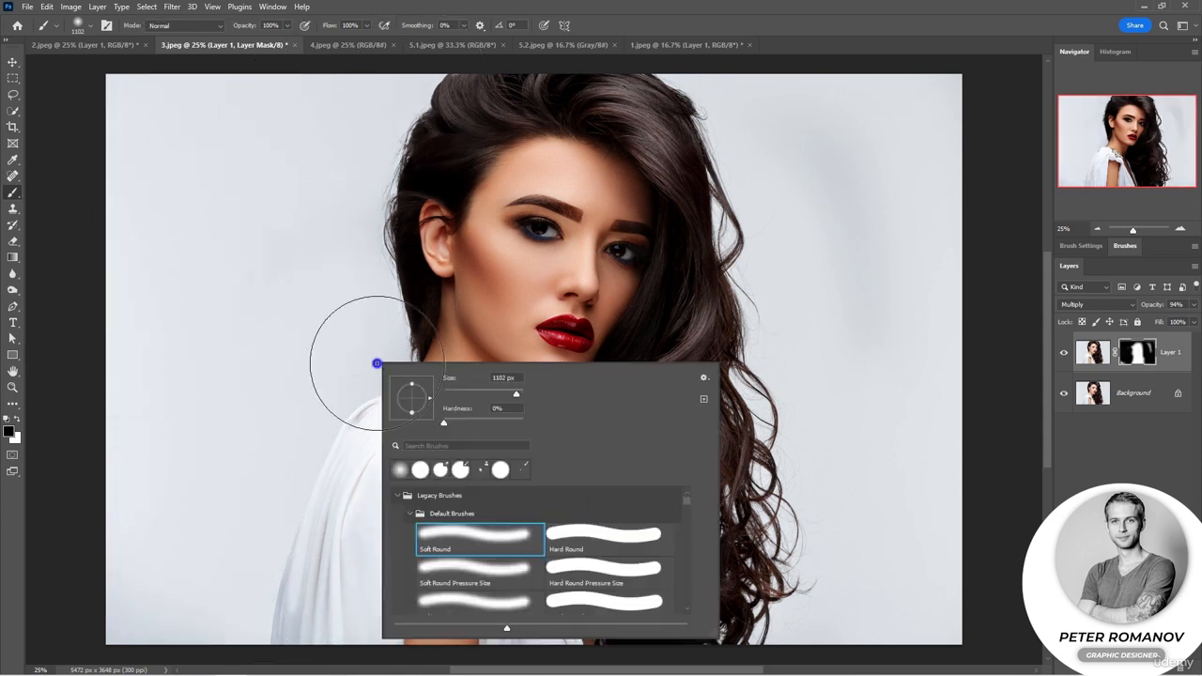
left_click(488, 393)
left_click_drag(422, 328, 417, 318)
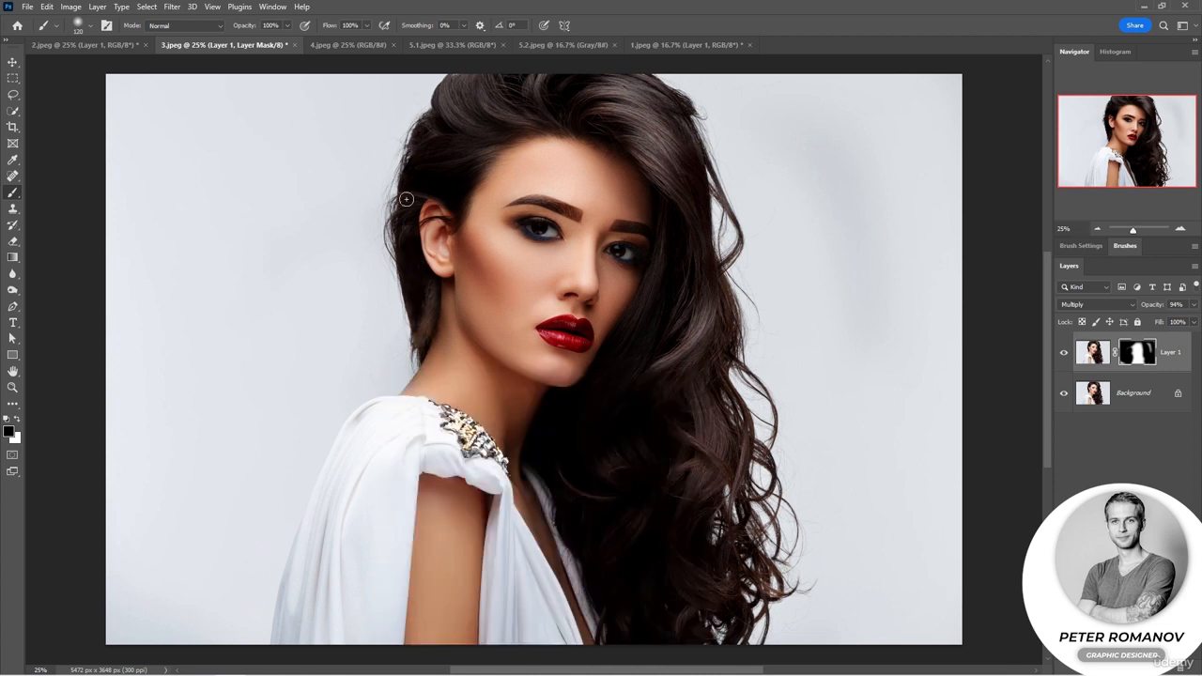
mouse_move(407, 199)
left_mouse_down()
mouse_move(405, 179)
mouse_move(479, 158)
mouse_move(441, 165)
mouse_move(466, 146)
mouse_move(606, 115)
mouse_move(422, 142)
left_mouse_up()
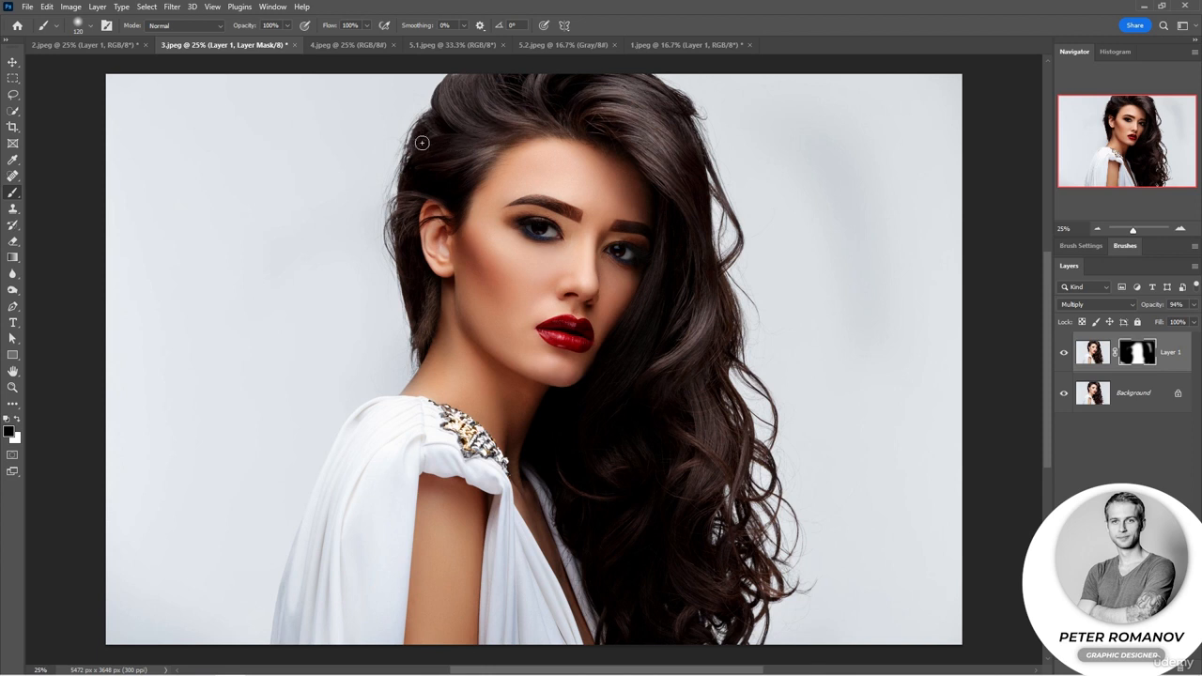
mouse_move(421, 423)
left_mouse_down()
mouse_move(503, 550)
mouse_move(496, 633)
mouse_move(498, 585)
mouse_move(528, 657)
mouse_move(542, 651)
mouse_move(526, 563)
mouse_move(557, 612)
mouse_move(511, 526)
mouse_move(571, 634)
mouse_move(508, 508)
mouse_move(528, 652)
mouse_move(509, 575)
mouse_move(498, 638)
left_mouse_up()
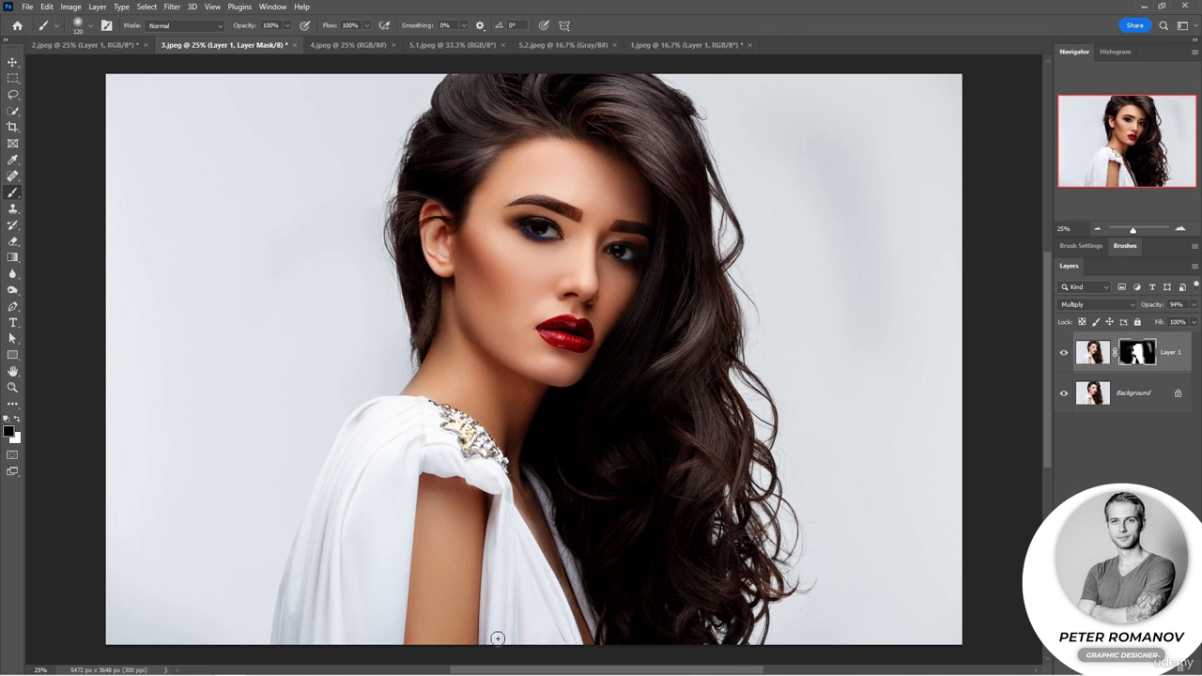
Add a new empty layer above the masked layer and sample the lips' dark red as the Brush tool's colour.
left_click(1167, 667)
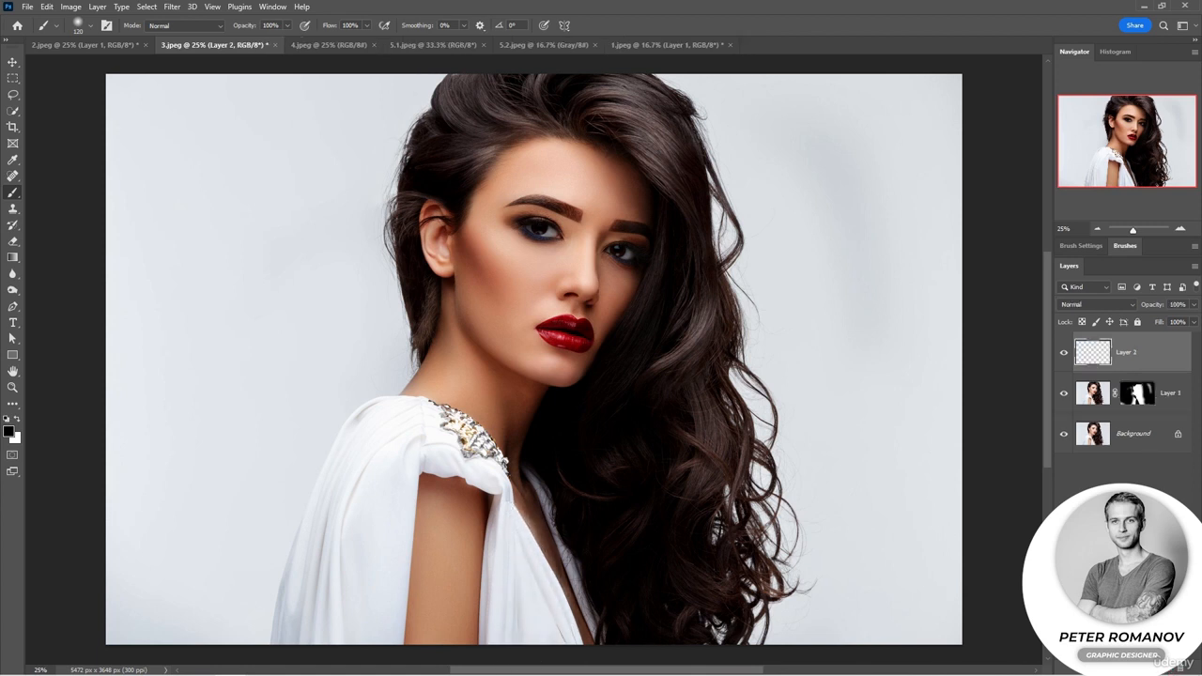
left_click(12, 160)
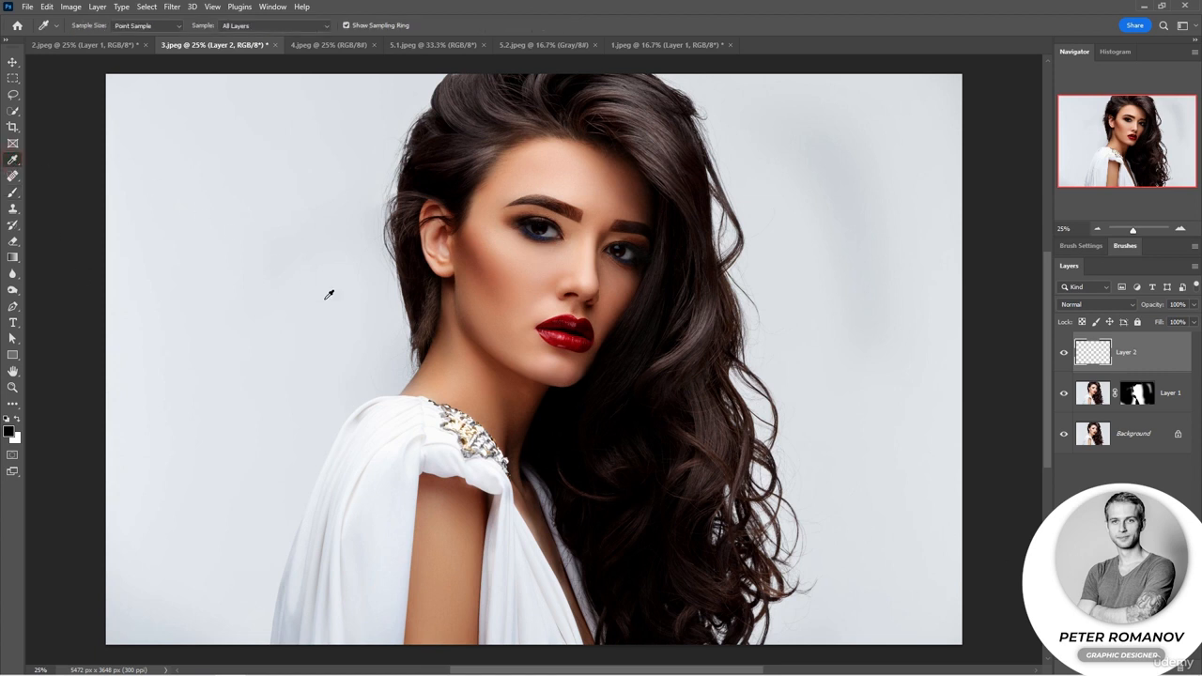
left_click(539, 330)
left_click(13, 193)
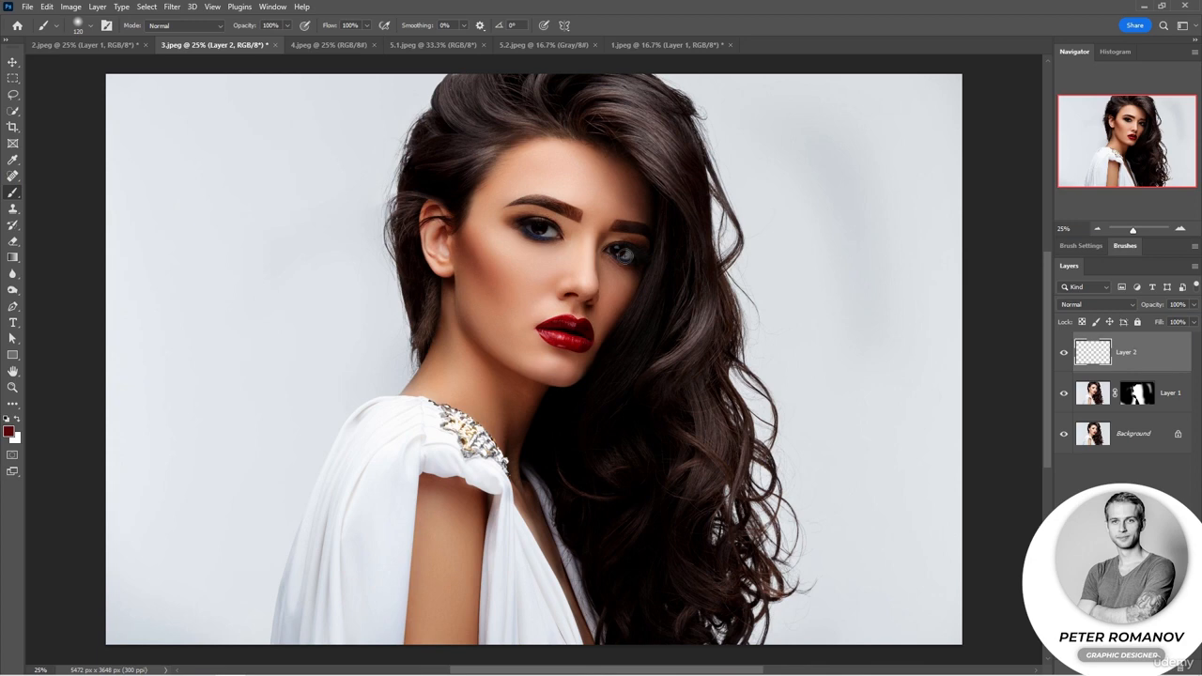
Paint the lips dark red on the new layer with a soft brush reduced to 62 px.
scroll(549, 366, "up", 5)
right_click(638, 285)
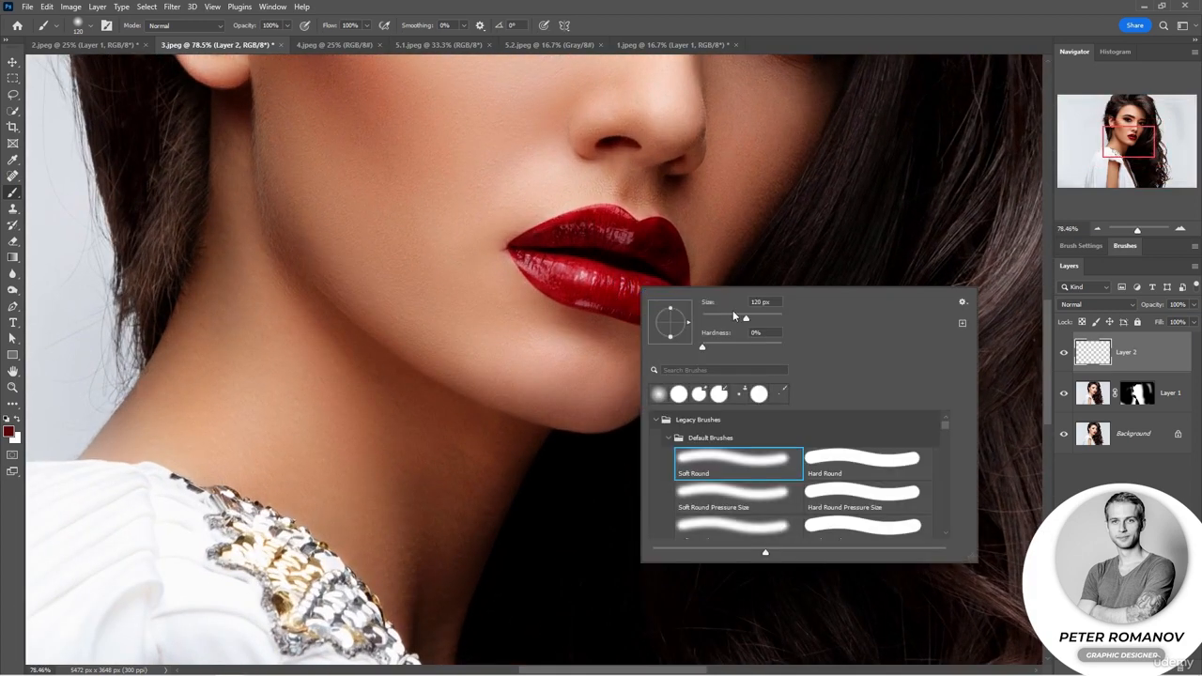
left_click(728, 317)
mouse_move(541, 265)
left_mouse_down()
mouse_move(673, 301)
mouse_move(634, 307)
mouse_move(658, 304)
mouse_move(651, 312)
mouse_move(571, 296)
mouse_move(522, 256)
mouse_move(565, 239)
mouse_move(649, 248)
mouse_move(606, 238)
mouse_move(622, 228)
mouse_move(591, 219)
mouse_move(542, 242)
mouse_move(567, 226)
mouse_move(618, 224)
mouse_move(637, 241)
mouse_move(663, 230)
mouse_move(672, 267)
mouse_move(661, 258)
mouse_move(677, 271)
mouse_move(651, 235)
left_mouse_up()
Set the painted lip layer to Multiply blending at 41% opacity.
left_click(1099, 305)
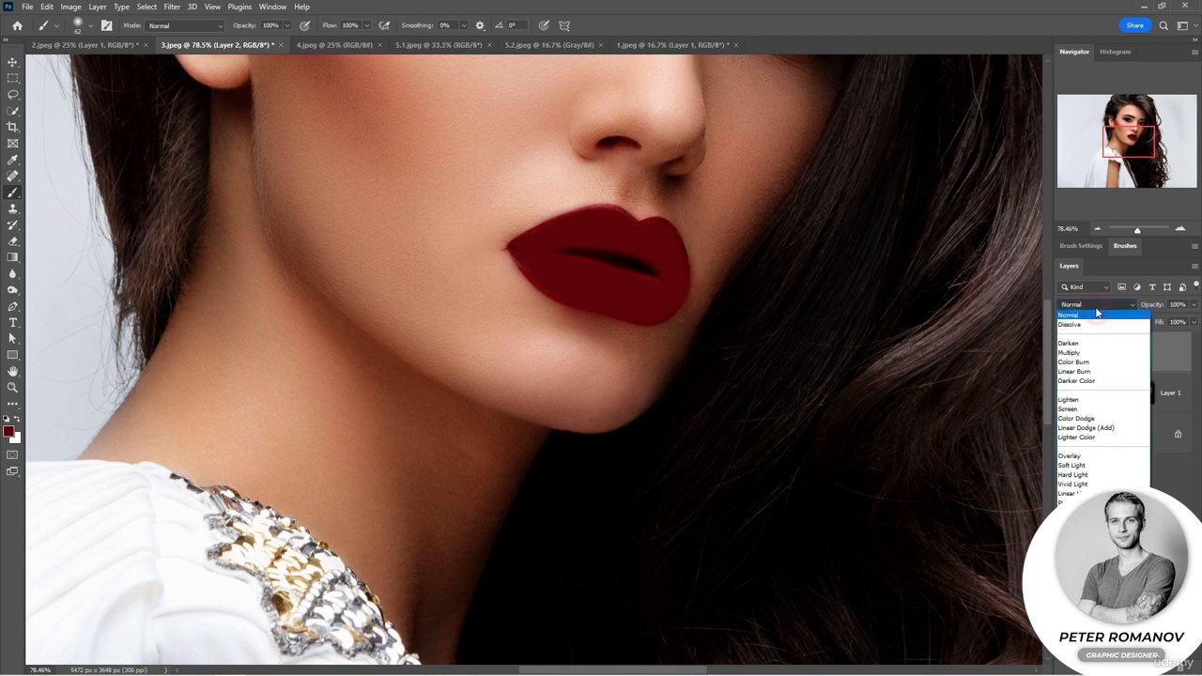
left_click(1092, 353)
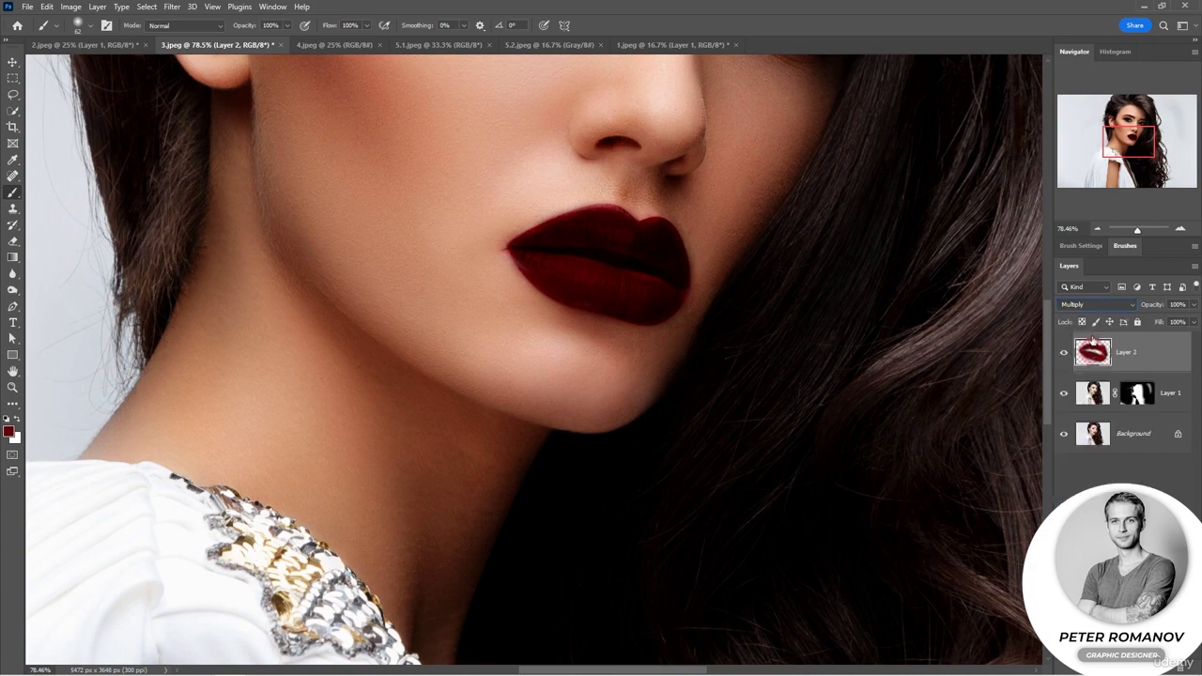
left_click(1096, 230)
left_click(1096, 230)
left_click(1096, 230)
left_click(1097, 230)
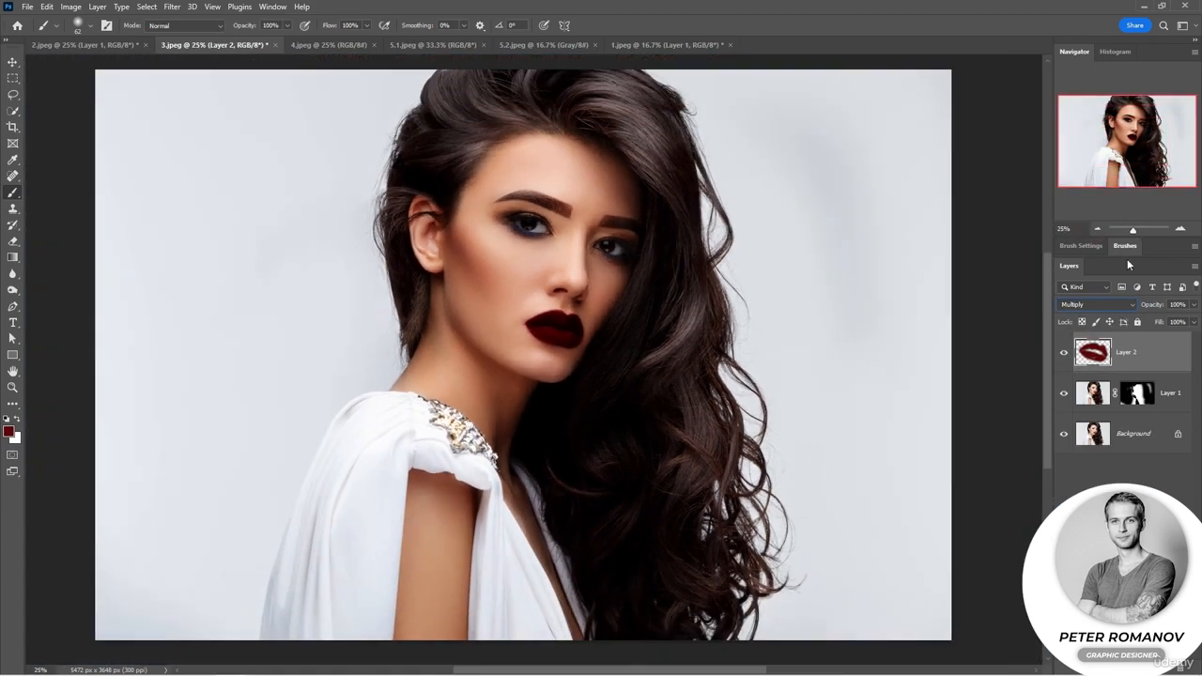
left_click_drag(1159, 305, 1143, 308)
left_click_drag(1141, 309, 1140, 308)
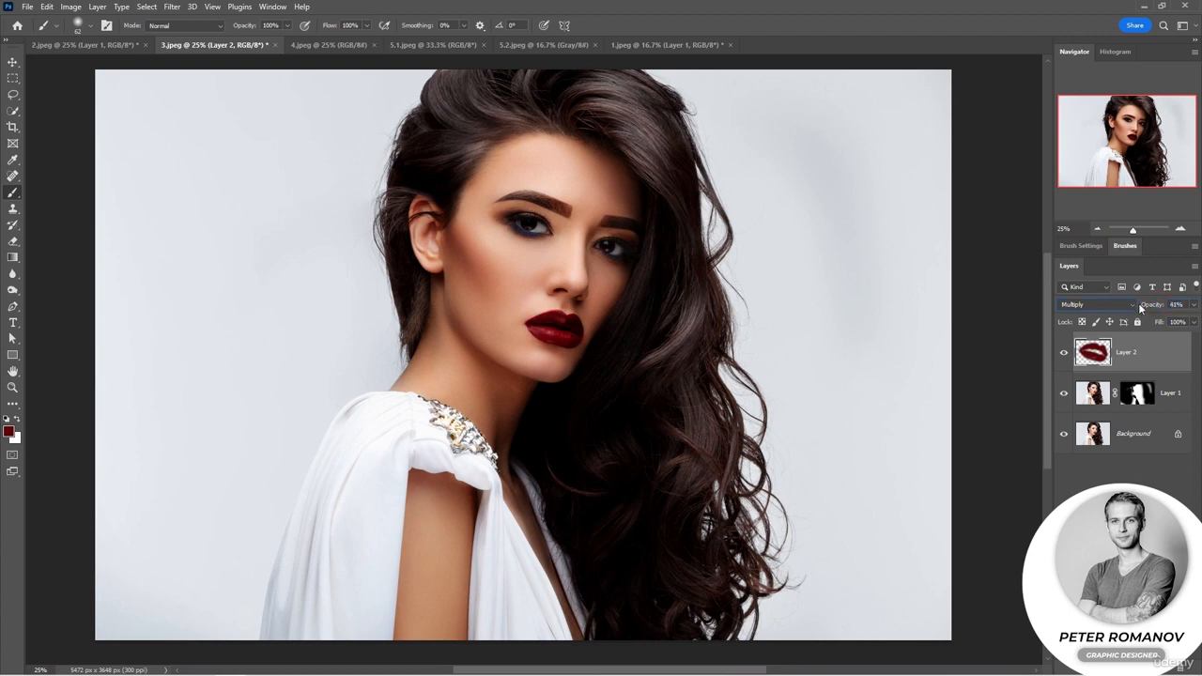
On the portrait copy's mask, brush out the darkening over both eyes with black at 52% brush opacity.
left_click_drag(1133, 230, 1137, 230)
left_click_drag(1137, 140, 1141, 124)
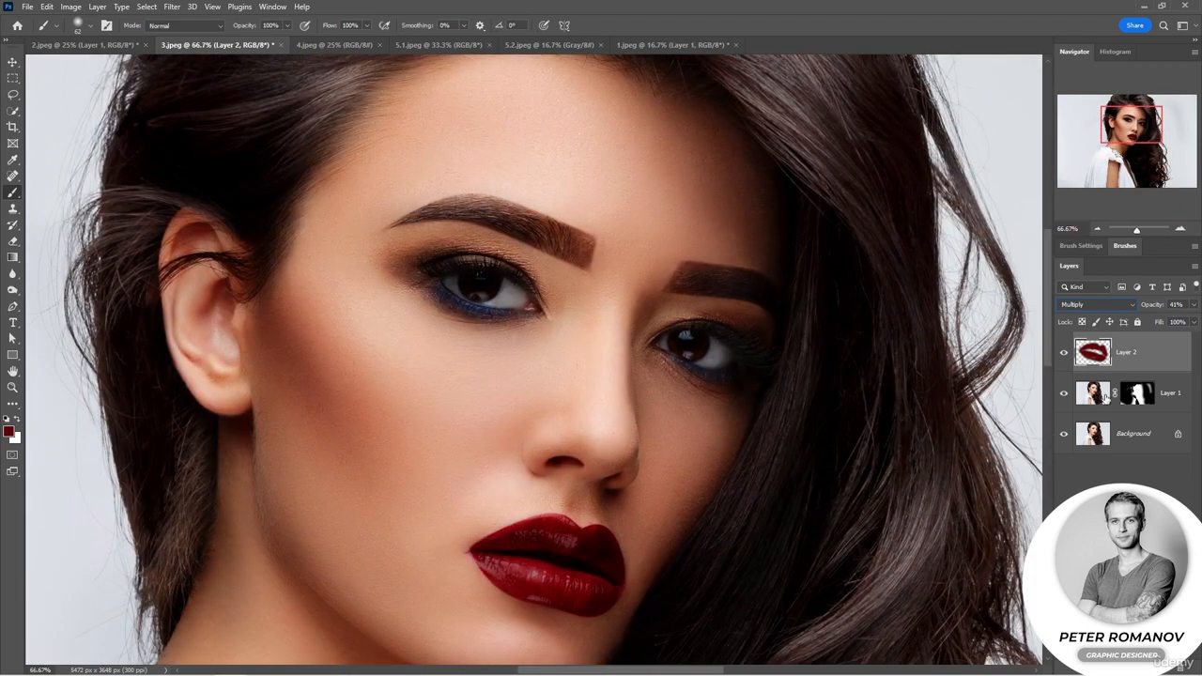
left_click(1136, 392)
mouse_move(472, 279)
left_mouse_down()
mouse_move(492, 287)
mouse_move(478, 300)
left_mouse_up()
left_click_drag(665, 335, 708, 353)
left_click_drag(249, 28, 218, 34)
left_click_drag(495, 296, 508, 286)
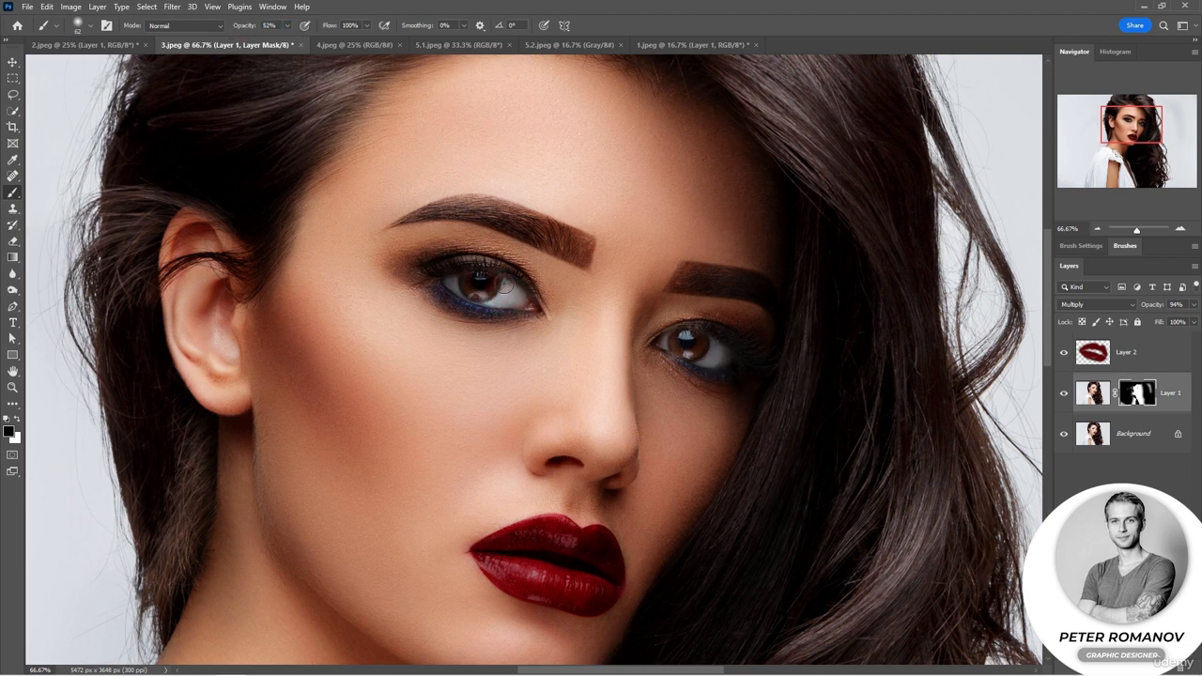
mouse_move(701, 346)
left_mouse_down()
mouse_move(678, 346)
mouse_move(724, 372)
left_mouse_up()
left_click_drag(492, 310, 442, 280)
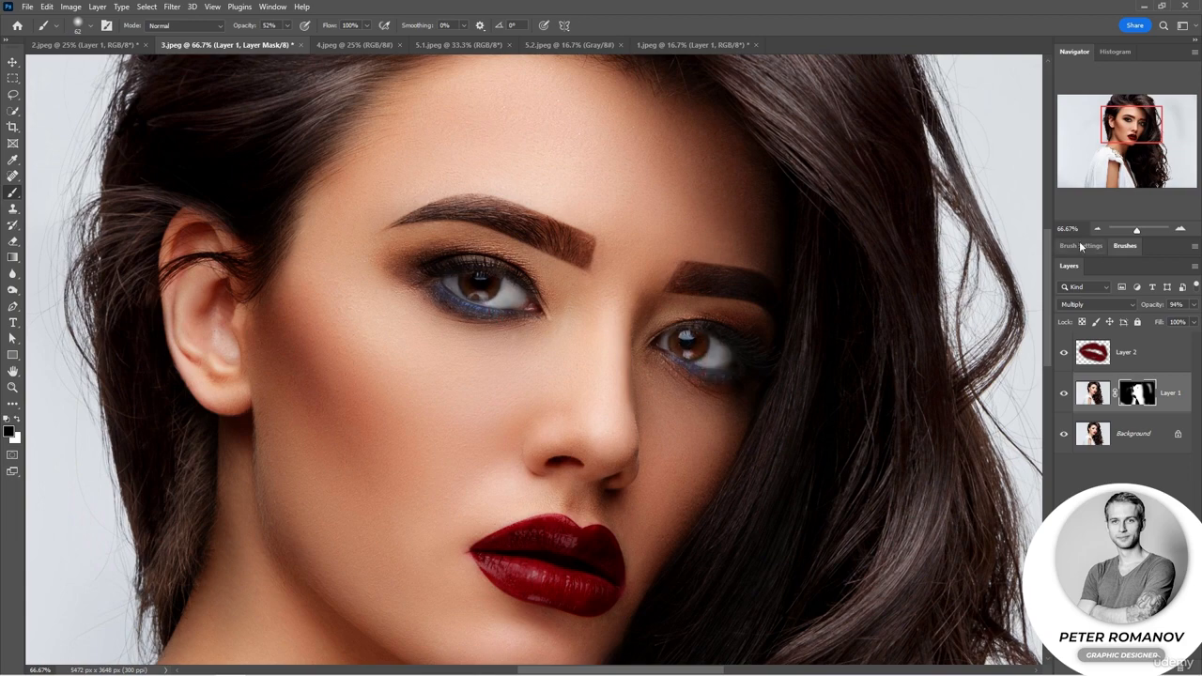
Add a mask to the lip layer and brush back its effect at the lip corner with a 105 px soft brush.
left_click(1098, 229)
left_click(1098, 229)
left_click(1098, 229)
left_click(1098, 229)
scroll(892, 347, "down", 2)
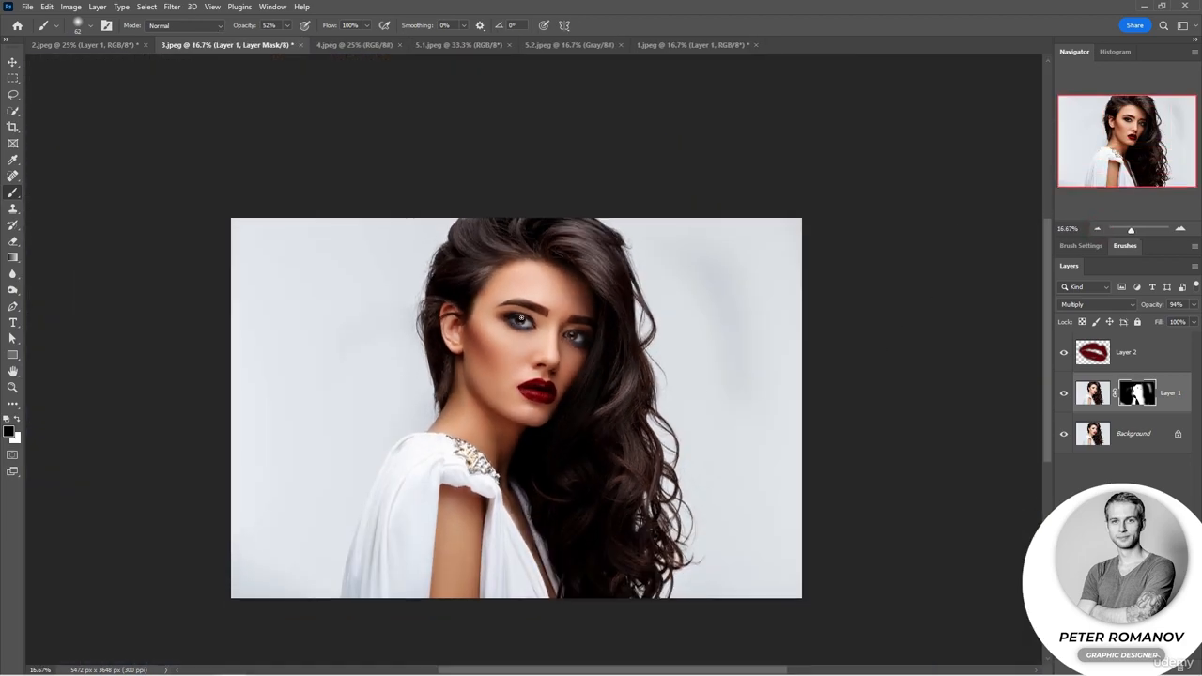
left_click(1128, 362)
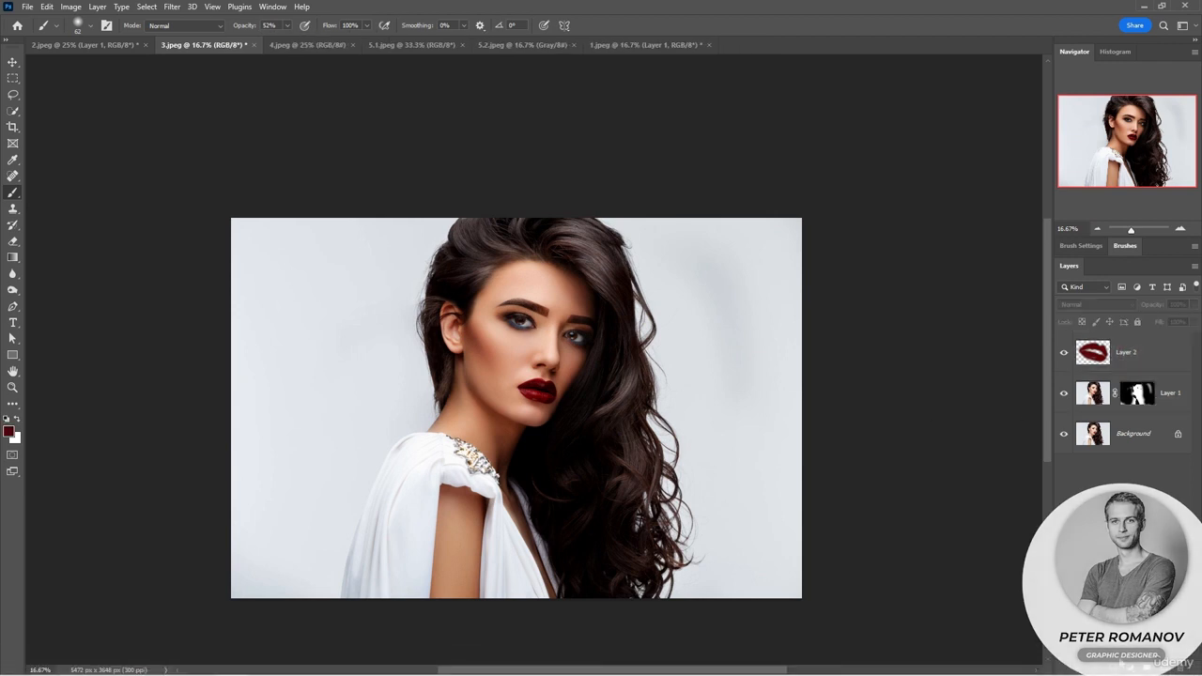
left_click(1113, 667)
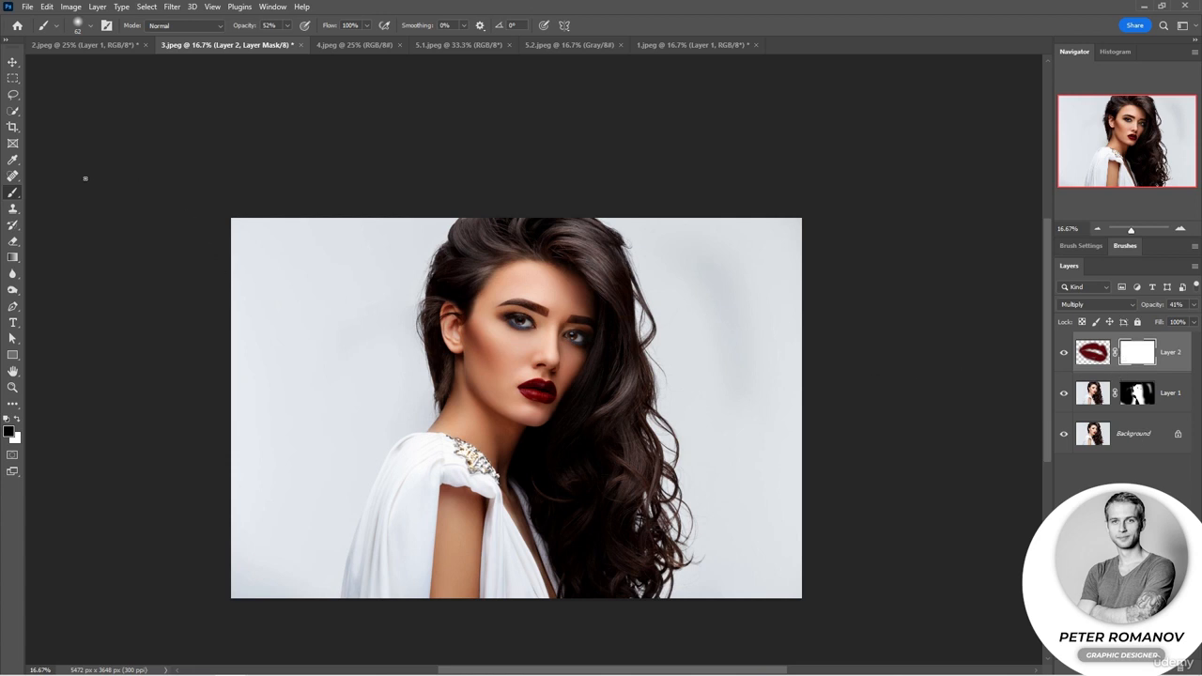
right_click(432, 497)
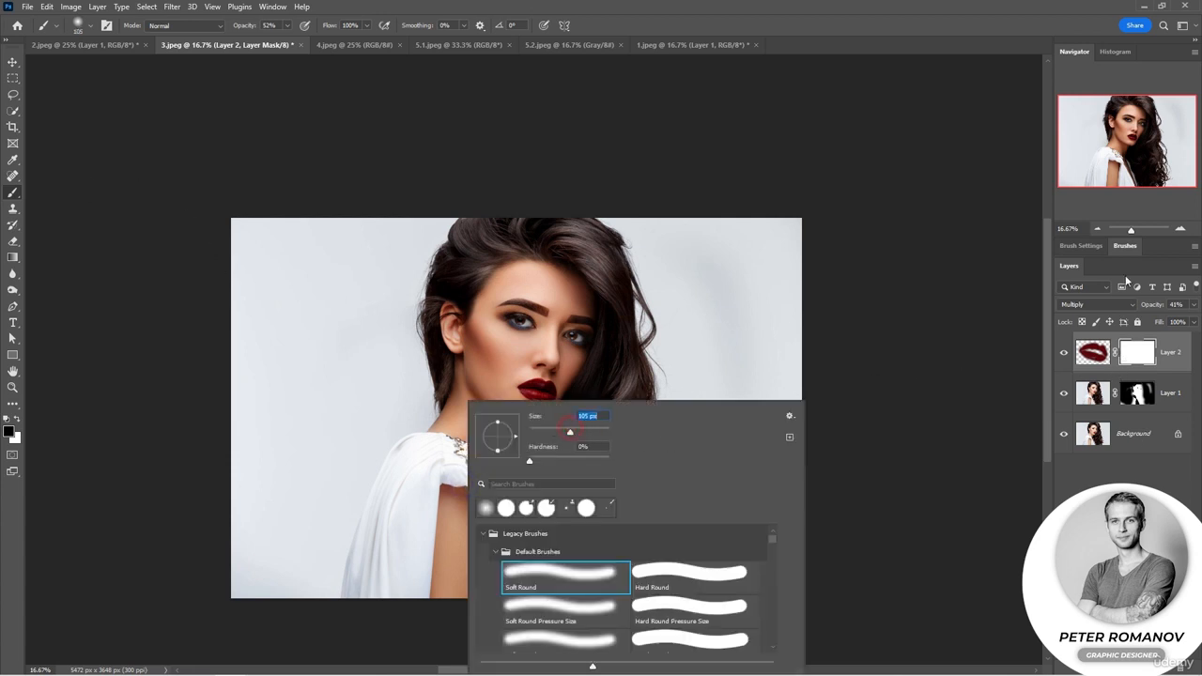
left_click(1181, 229)
left_click(1181, 229)
left_click(1181, 229)
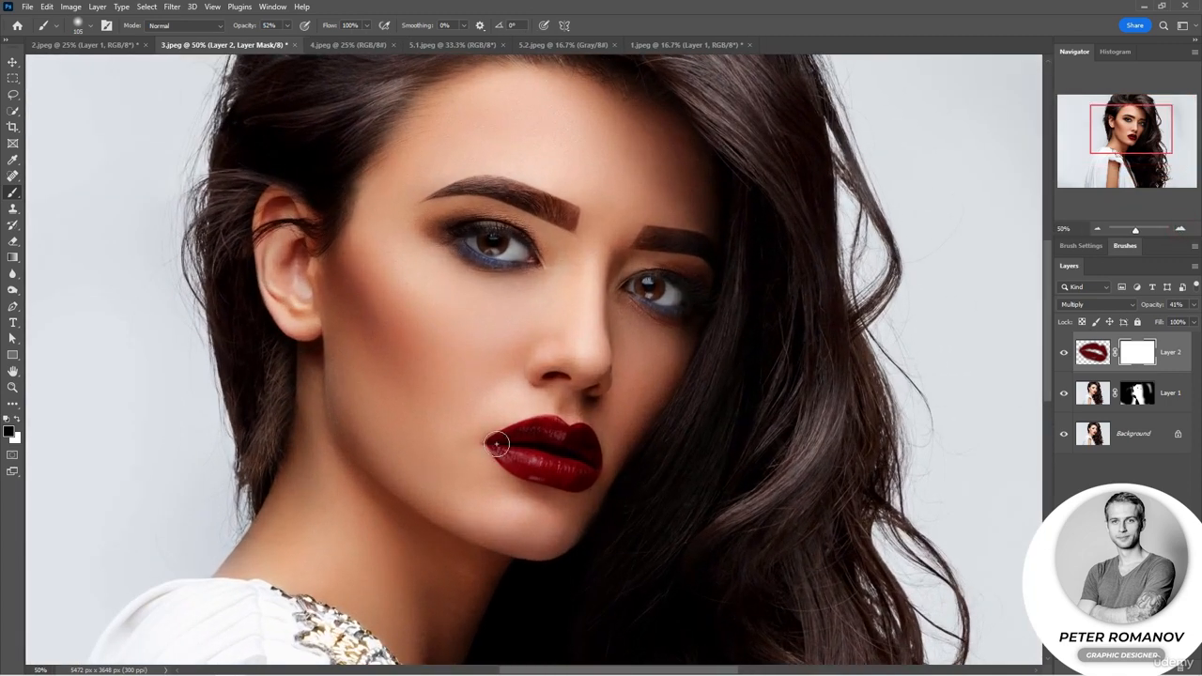
mouse_move(494, 445)
left_mouse_down()
mouse_move(492, 421)
mouse_move(504, 474)
left_mouse_up()
Hide and show the two retouching layers to compare the portrait before and after.
left_click(1063, 353)
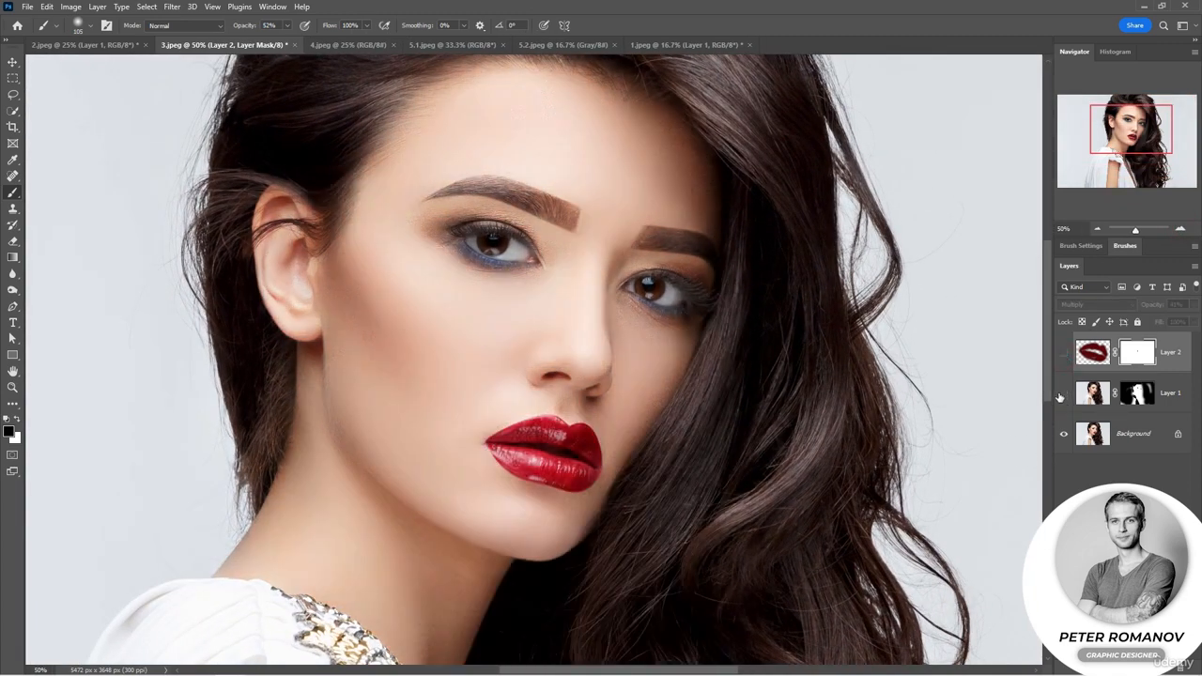
key("ctrl+0")
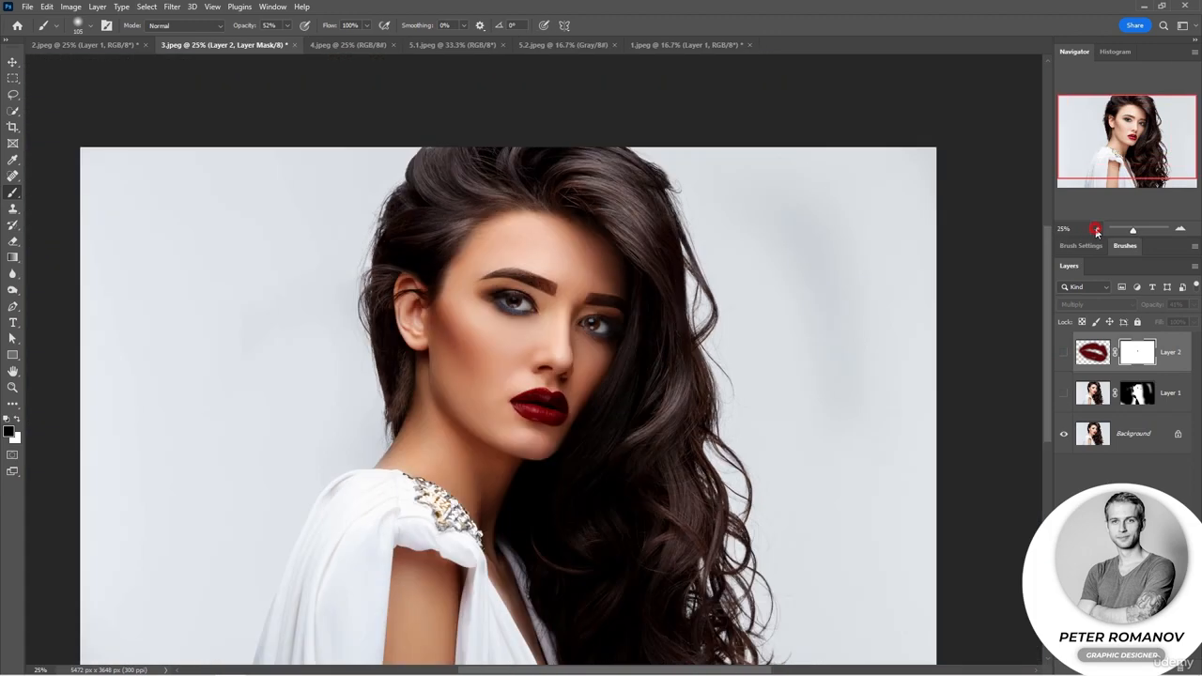
left_click_drag(1064, 394, 1061, 353)
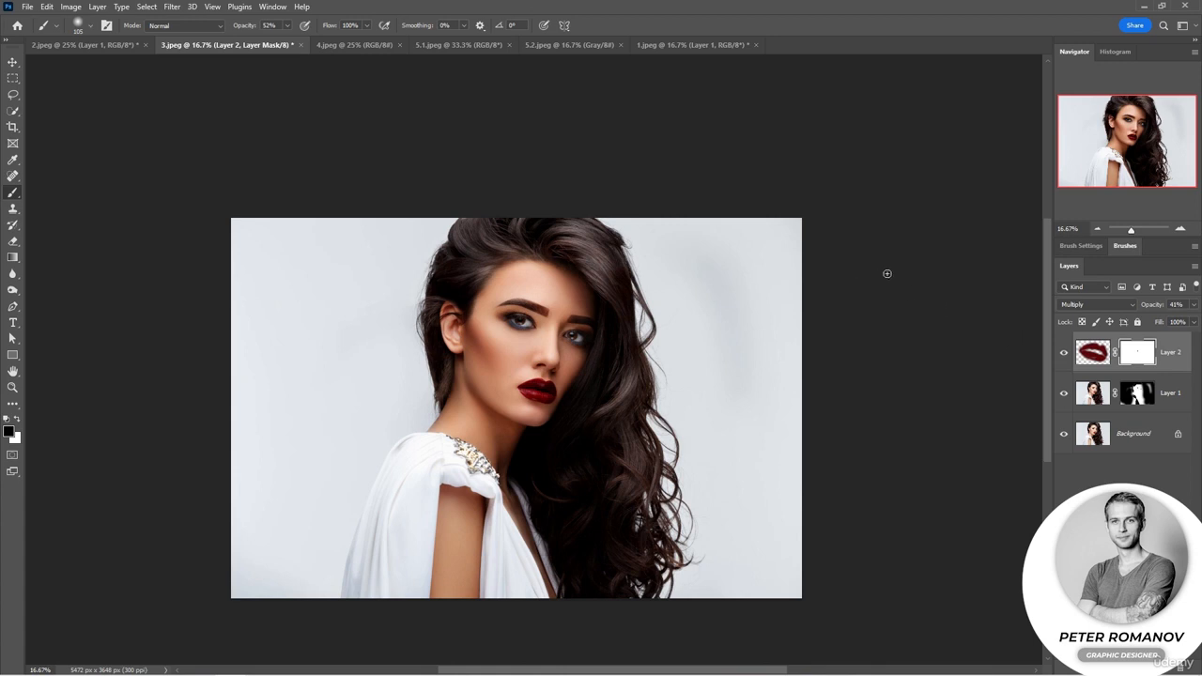
Set the lip layer's blending mode to Color Burn and review the blending modes for the masked portrait copy.
left_click(1097, 304)
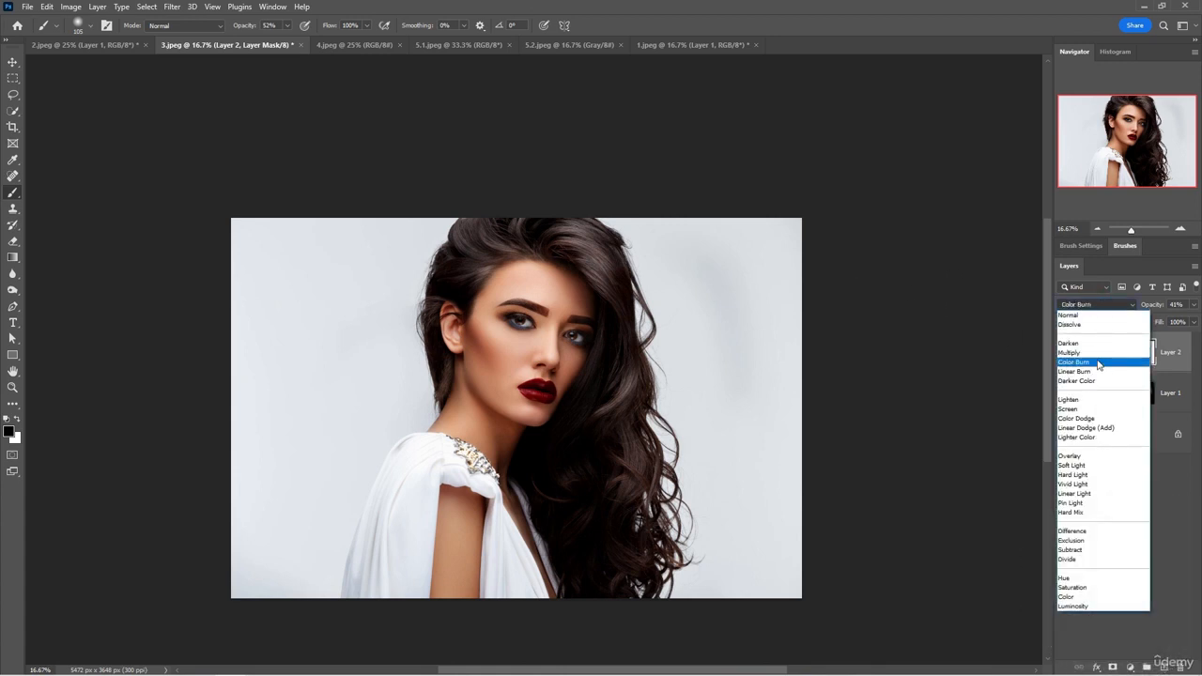
left_click(1097, 363)
left_click(1098, 391)
left_click(1096, 306)
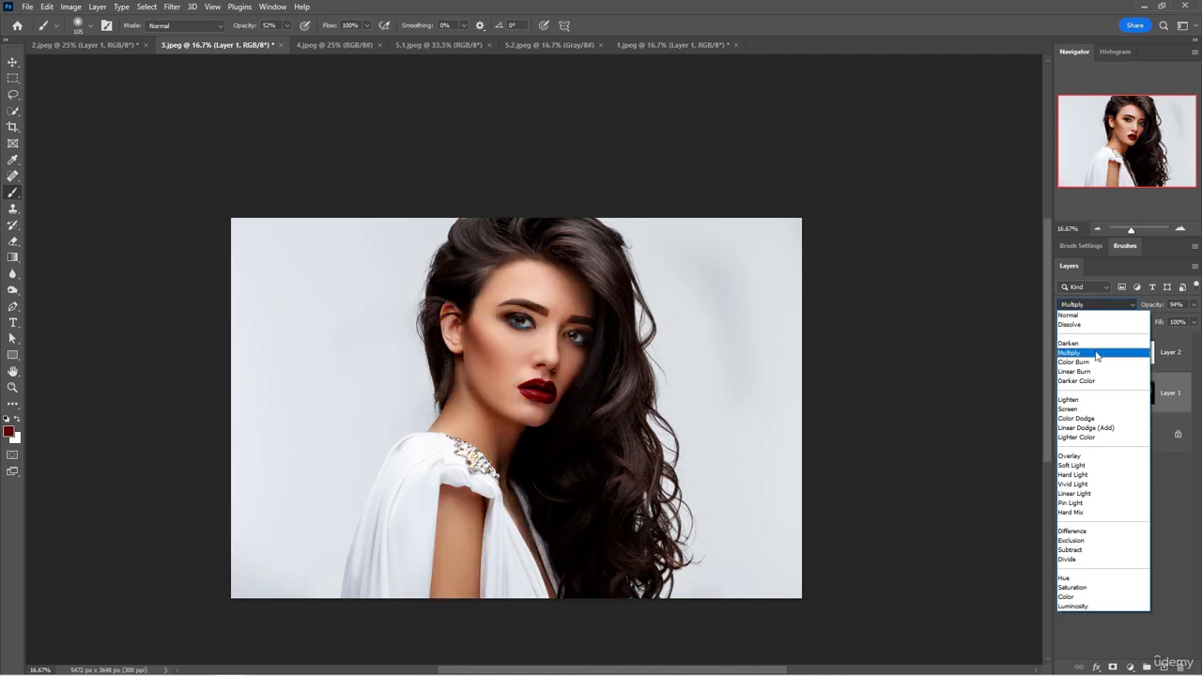
left_click(326, 51)
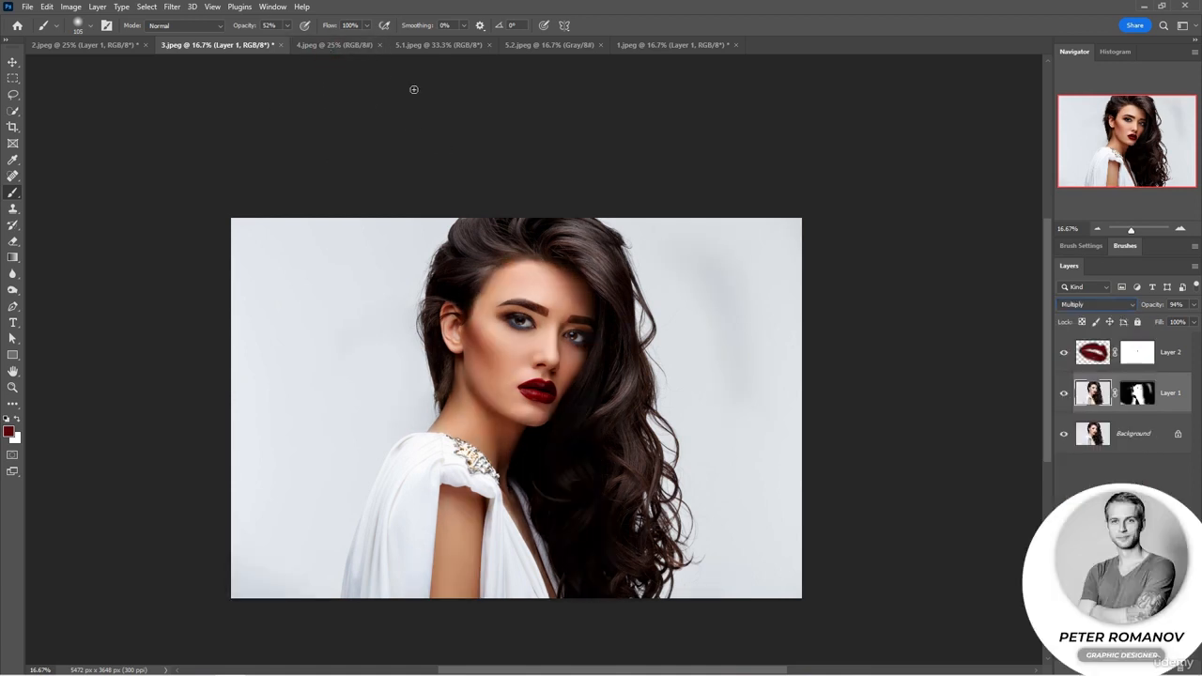
Switch to 4.jpeg, duplicate the background layer and set the copy to Screen.
key("ctrl+Tab")
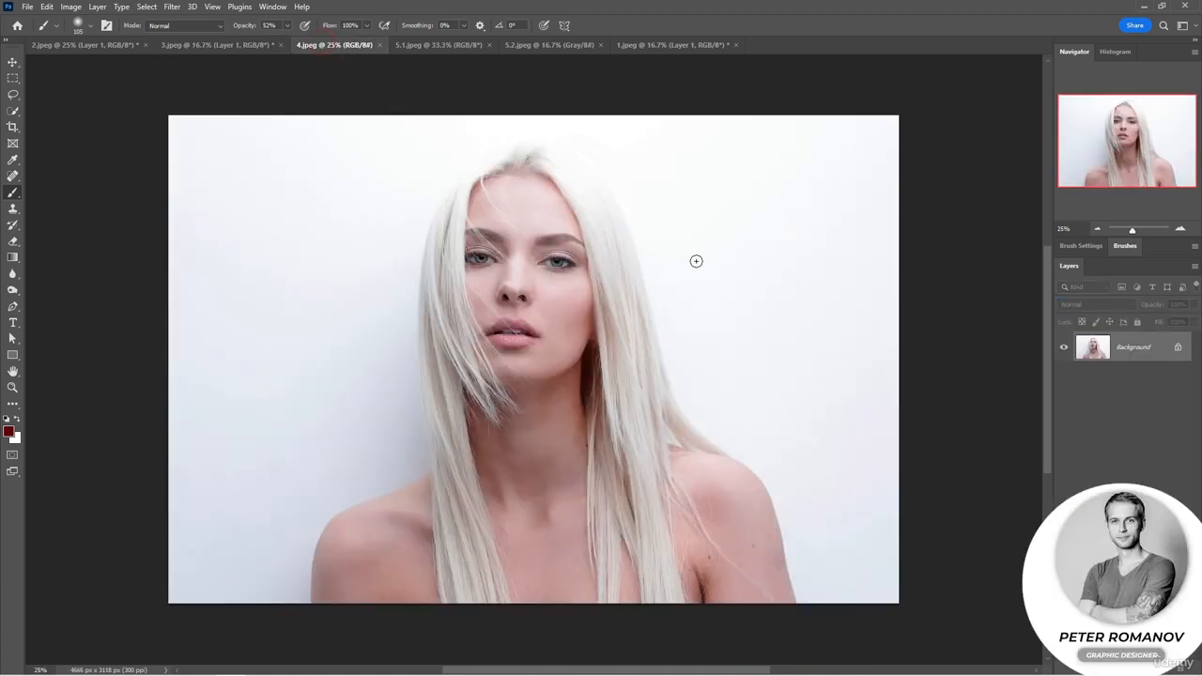
key("ctrl+j")
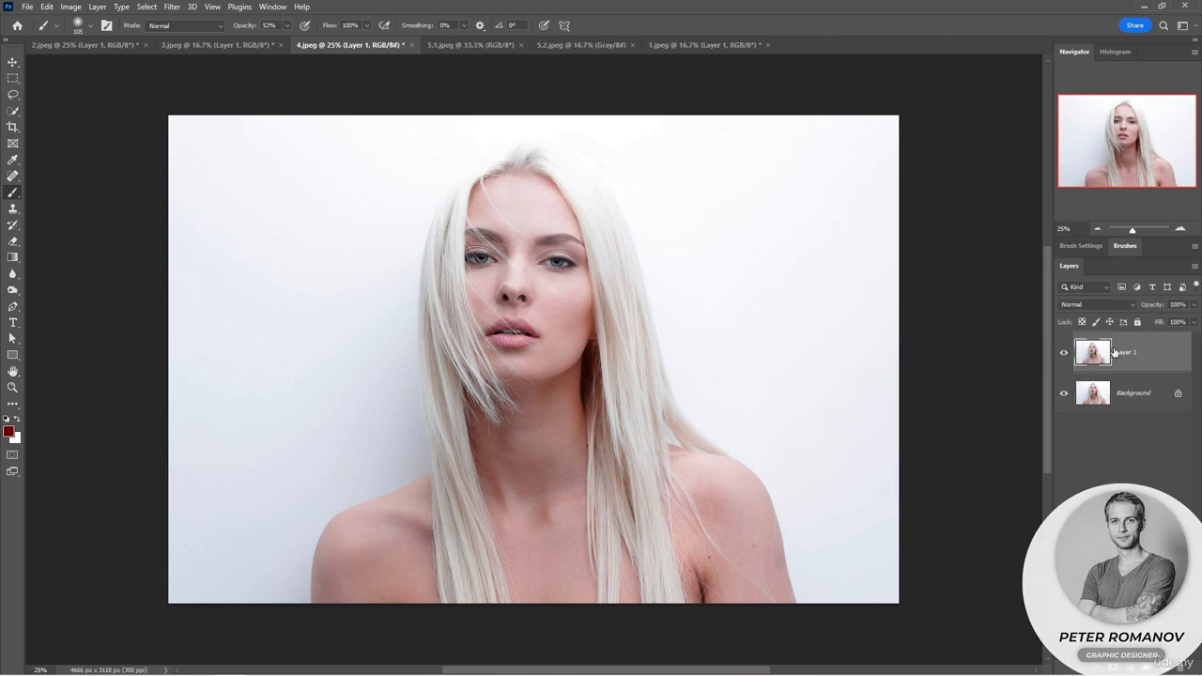
left_click(1094, 304)
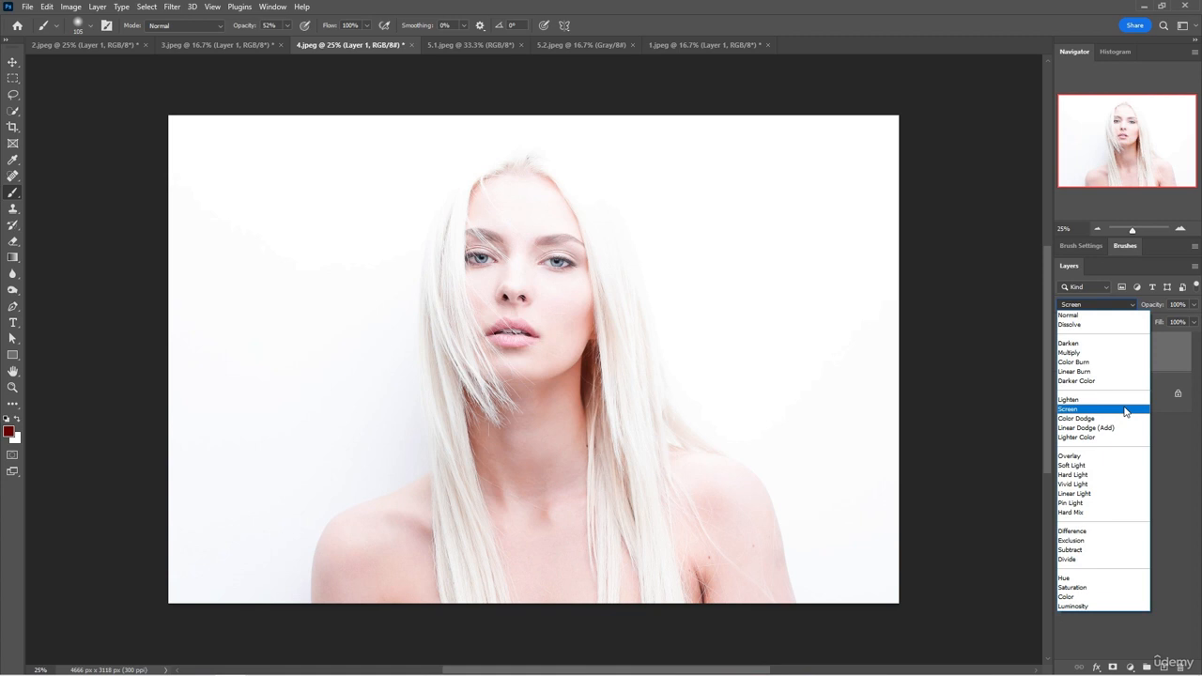
left_click(1125, 411)
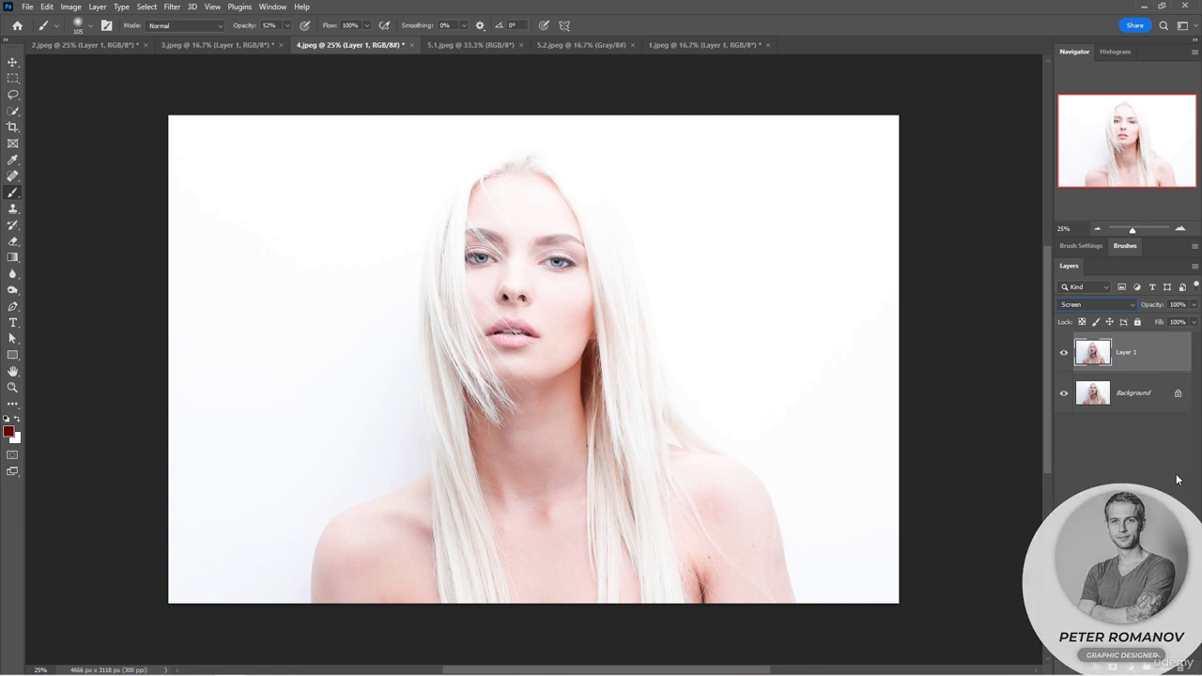
Add a mask to the Screen layer and paint out the brightening over the hair with a 432 px soft brush.
left_click(1115, 665)
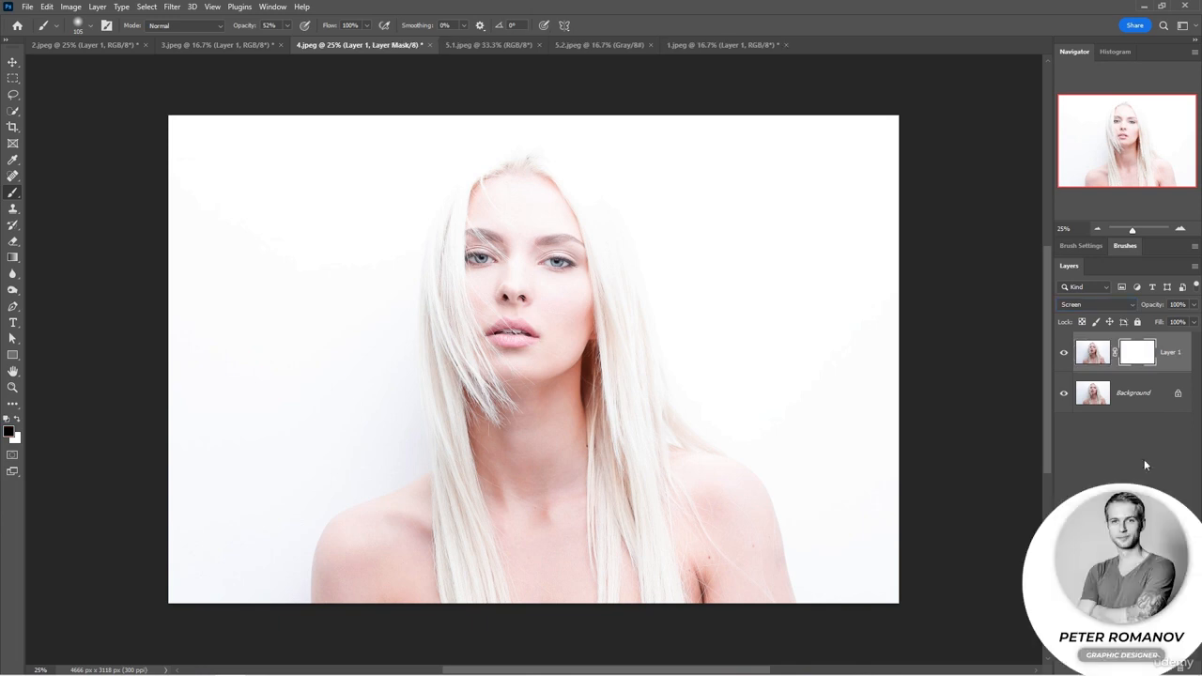
right_click(480, 234)
left_click(619, 263)
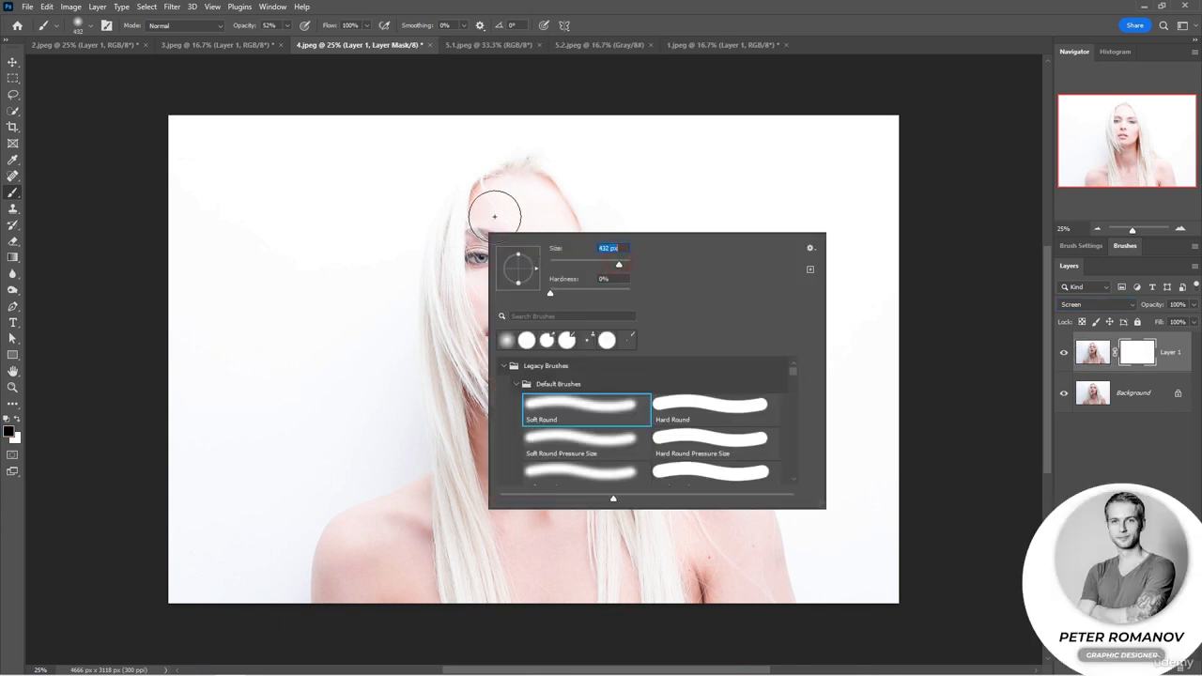
left_click(506, 148)
mouse_move(477, 153)
left_mouse_down()
mouse_move(445, 200)
mouse_move(430, 286)
mouse_move(450, 157)
mouse_move(478, 150)
mouse_move(428, 317)
mouse_move(407, 197)
mouse_move(483, 122)
mouse_move(581, 168)
mouse_move(625, 282)
mouse_move(578, 147)
mouse_move(634, 247)
mouse_move(662, 398)
mouse_move(699, 415)
left_mouse_up()
Resize the brush and mask out the brightening along the long hair on both sides, redoing one stroke.
right_click(660, 354)
left_click(786, 385)
mouse_move(607, 384)
left_mouse_down()
mouse_move(593, 422)
mouse_move(616, 342)
mouse_move(604, 572)
mouse_move(653, 474)
mouse_move(679, 579)
left_mouse_up()
key("ctrl+z")
left_click_drag(630, 404, 664, 607)
mouse_move(450, 495)
left_mouse_down()
mouse_move(501, 631)
mouse_move(424, 344)
left_mouse_up()
Enlarge the brush, partly mask the brightening over the backdrop, and toggle the Screen layer's visibility to compare.
right_click(397, 391)
left_click(534, 419)
left_click(376, 372)
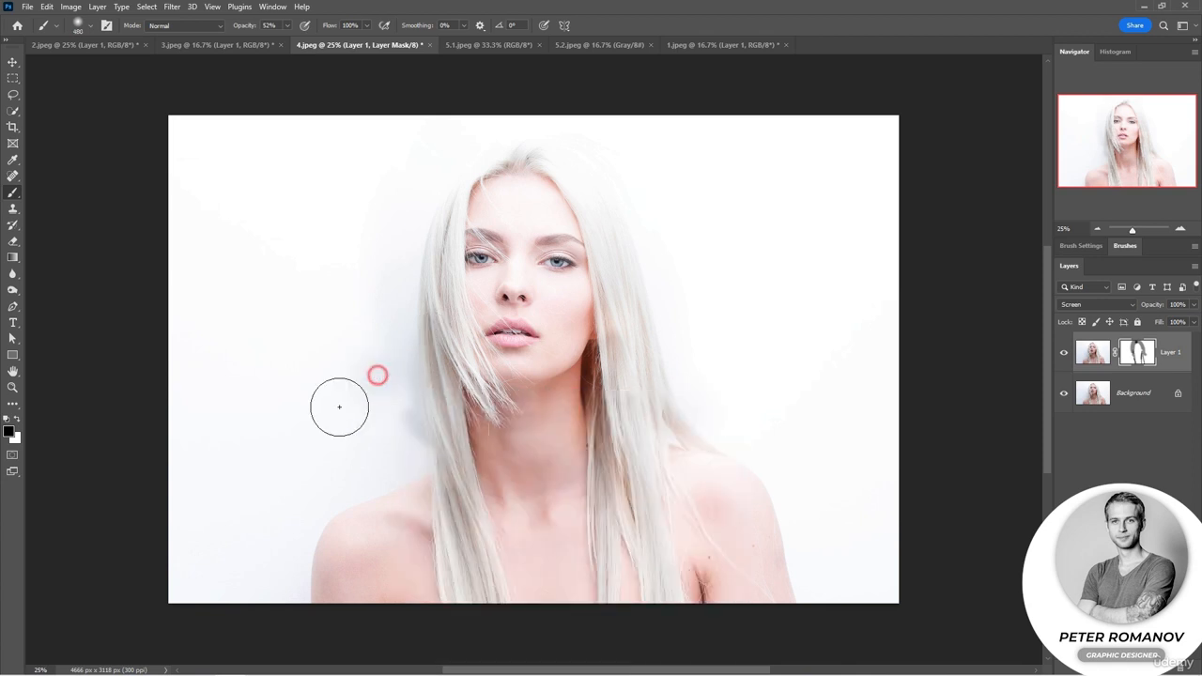
mouse_move(338, 407)
left_mouse_down()
mouse_move(398, 432)
mouse_move(317, 471)
mouse_move(259, 463)
mouse_move(247, 529)
mouse_move(276, 512)
mouse_move(368, 312)
mouse_move(194, 483)
mouse_move(169, 288)
mouse_move(369, 194)
mouse_move(416, 138)
mouse_move(535, 106)
mouse_move(607, 172)
mouse_move(869, 507)
left_mouse_up()
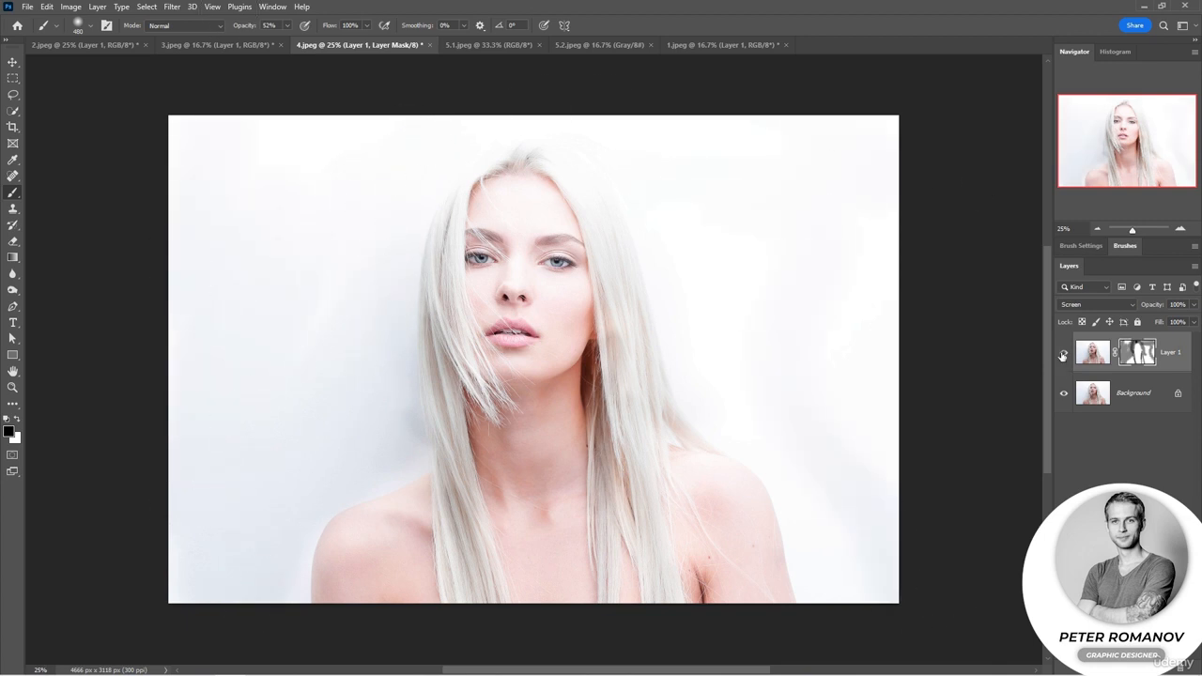
left_click(1064, 352)
left_click(1064, 352)
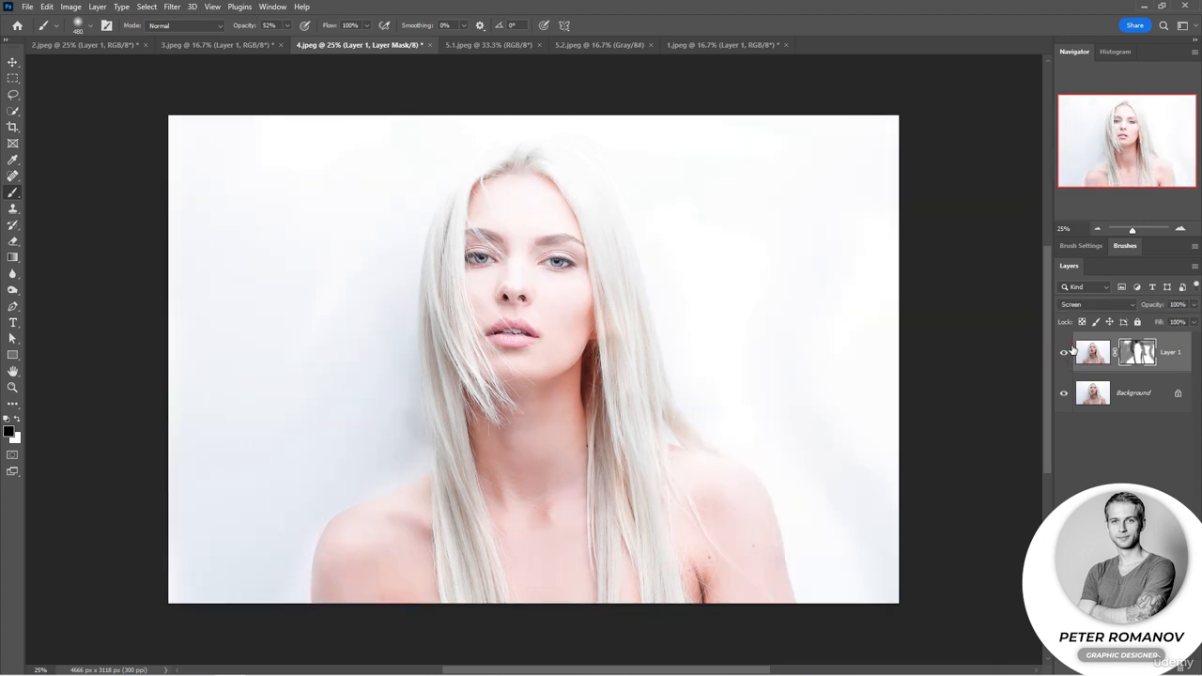
Reduce the brush to 202 px and mask out the brightening over both eyes and the lips.
right_click(566, 252)
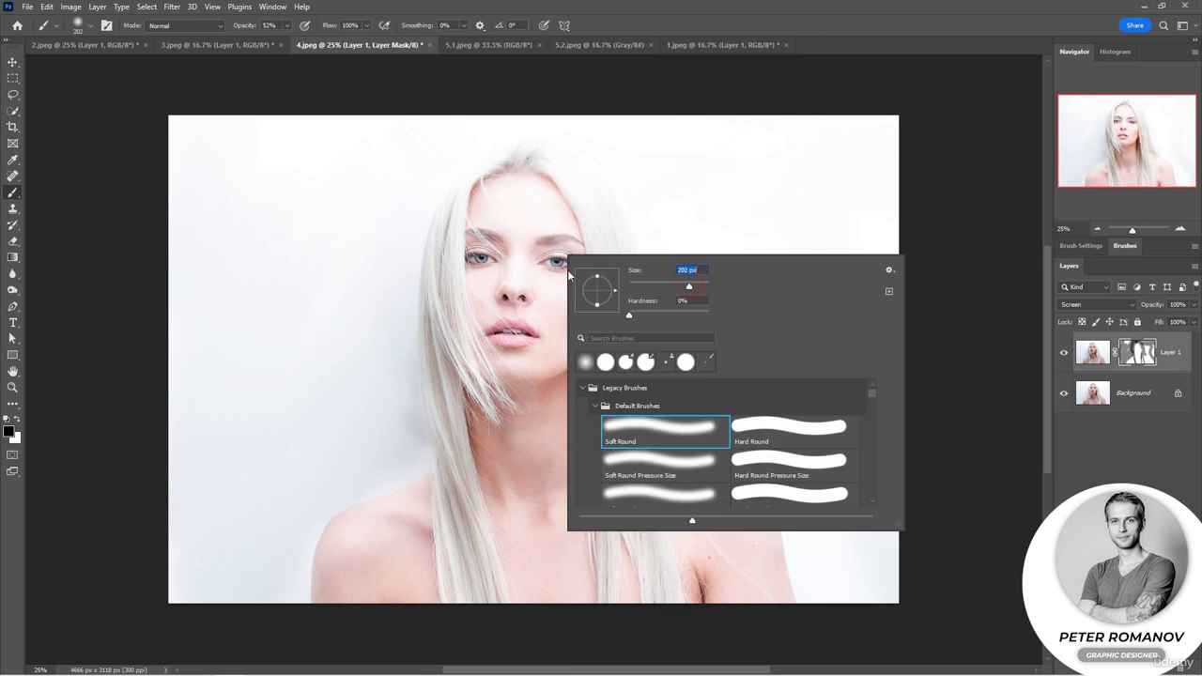
left_click_drag(547, 263, 573, 261)
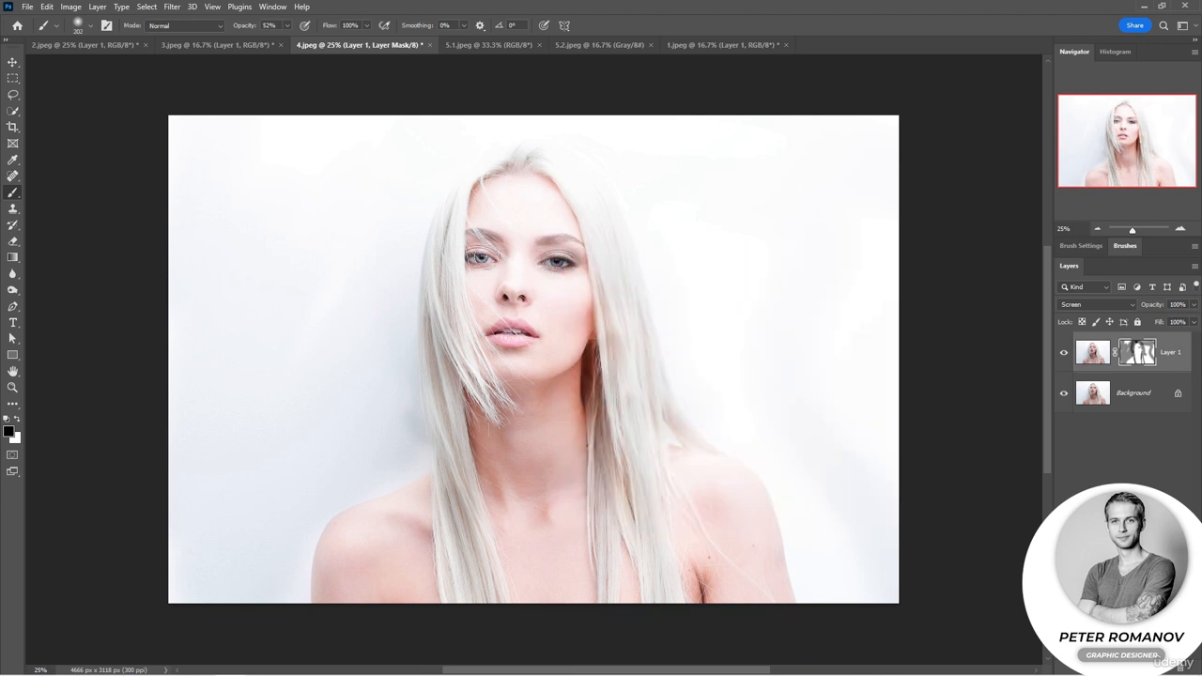
mouse_move(492, 256)
left_mouse_down()
mouse_move(471, 256)
mouse_move(492, 260)
mouse_move(517, 297)
mouse_move(573, 262)
left_mouse_up()
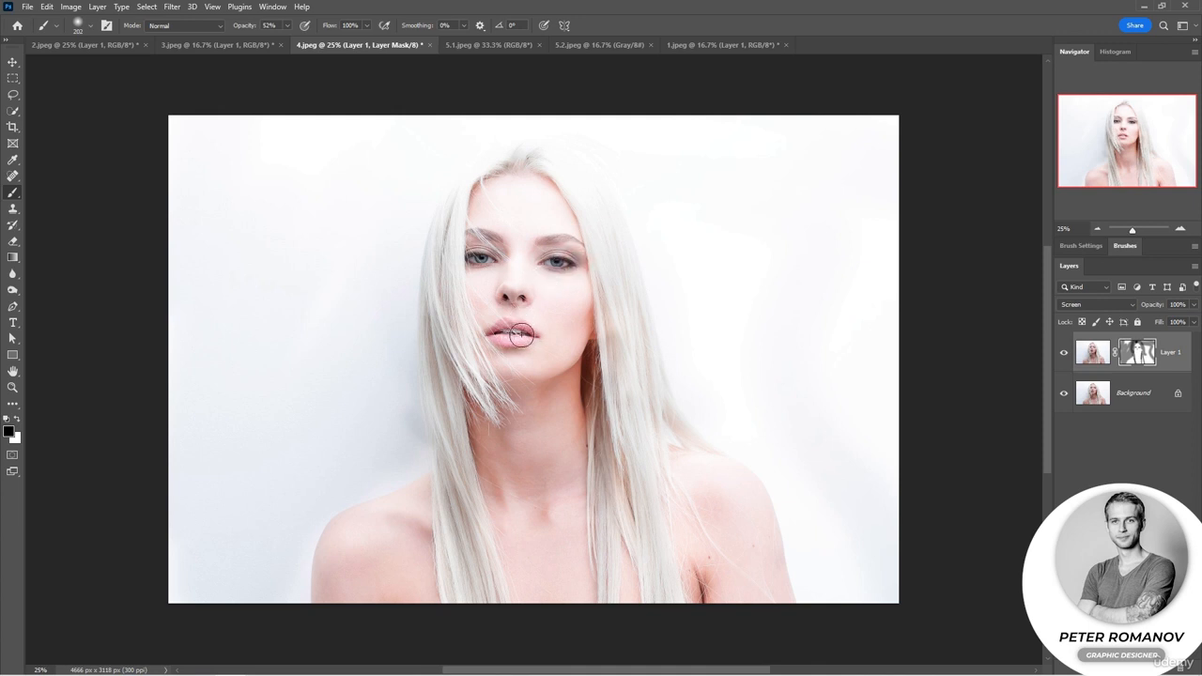
mouse_move(521, 335)
left_mouse_down()
mouse_move(563, 347)
mouse_move(587, 312)
mouse_move(715, 351)
mouse_move(586, 306)
mouse_move(583, 378)
mouse_move(502, 428)
mouse_move(489, 468)
mouse_move(507, 441)
left_mouse_up()
Try masking the brightening over the cheek and neck with a 322 px brush, and undo those strokes.
right_click(589, 321)
left_click_drag(583, 371, 502, 418)
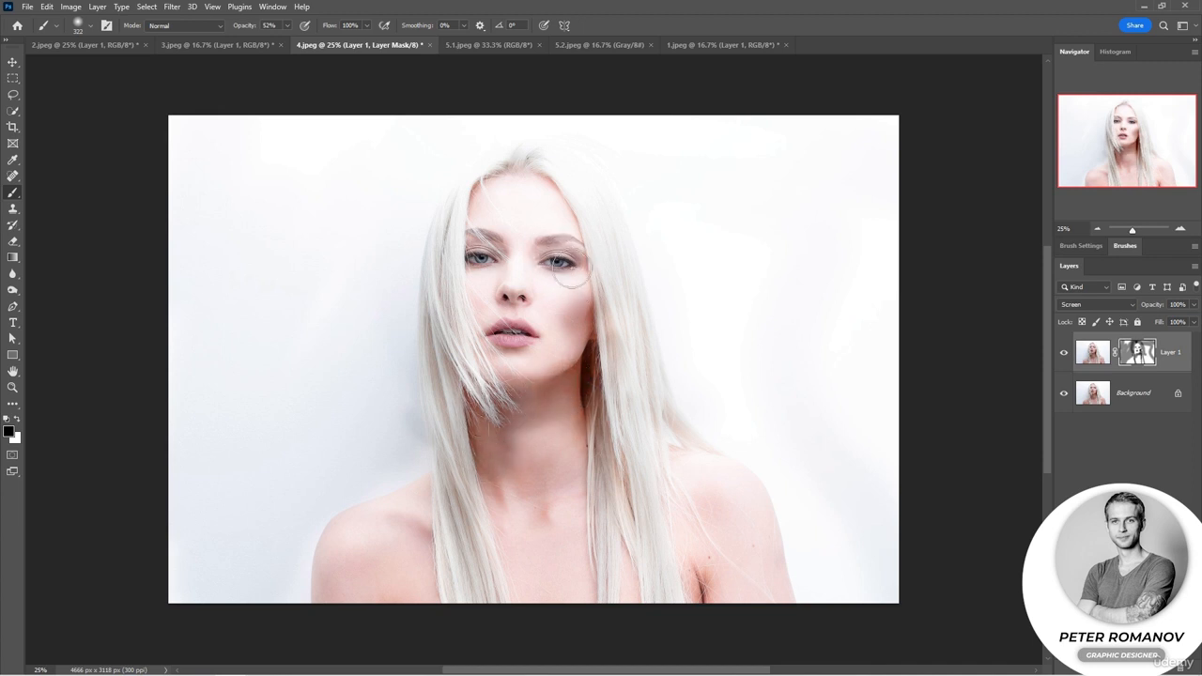
key("ctrl+z")
key("ctrl+z")
key("ctrl+z")
key("ctrl+z")
key("ctrl+z")
key("ctrl+z")
key("ctrl+z")
key("ctrl+z")
key("ctrl+z")
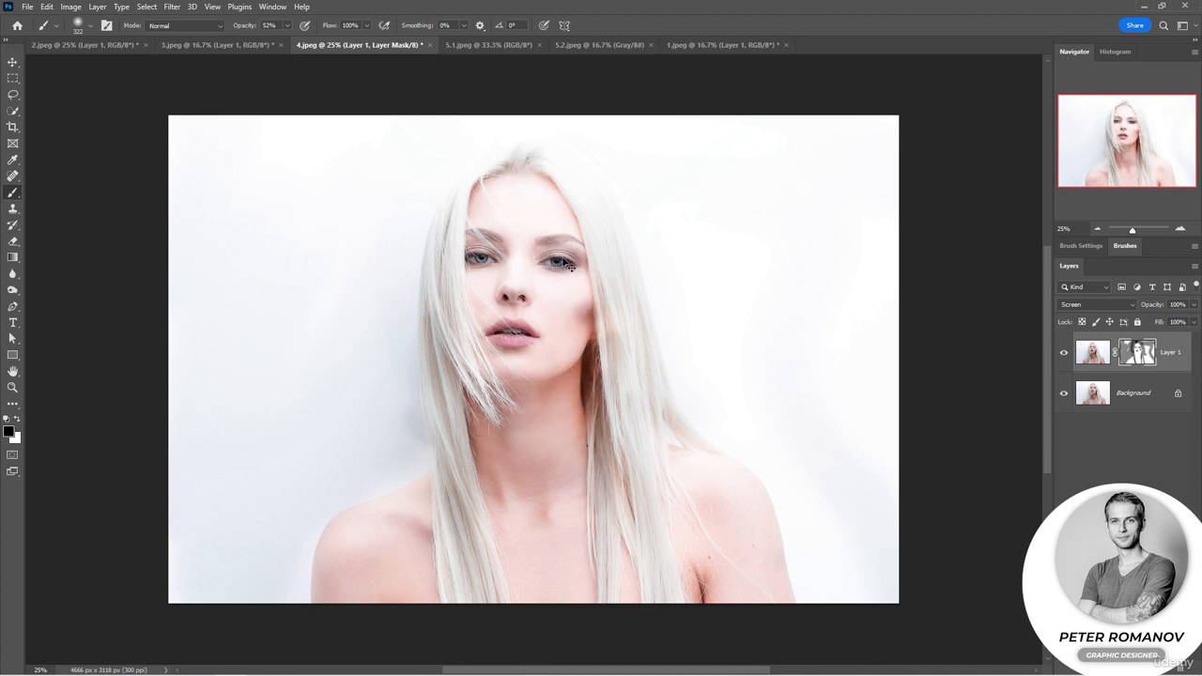
Reduce the brush to 81 px and mask out the brightening over the eyebrows and the hair strands crossing the face.
right_click(565, 248)
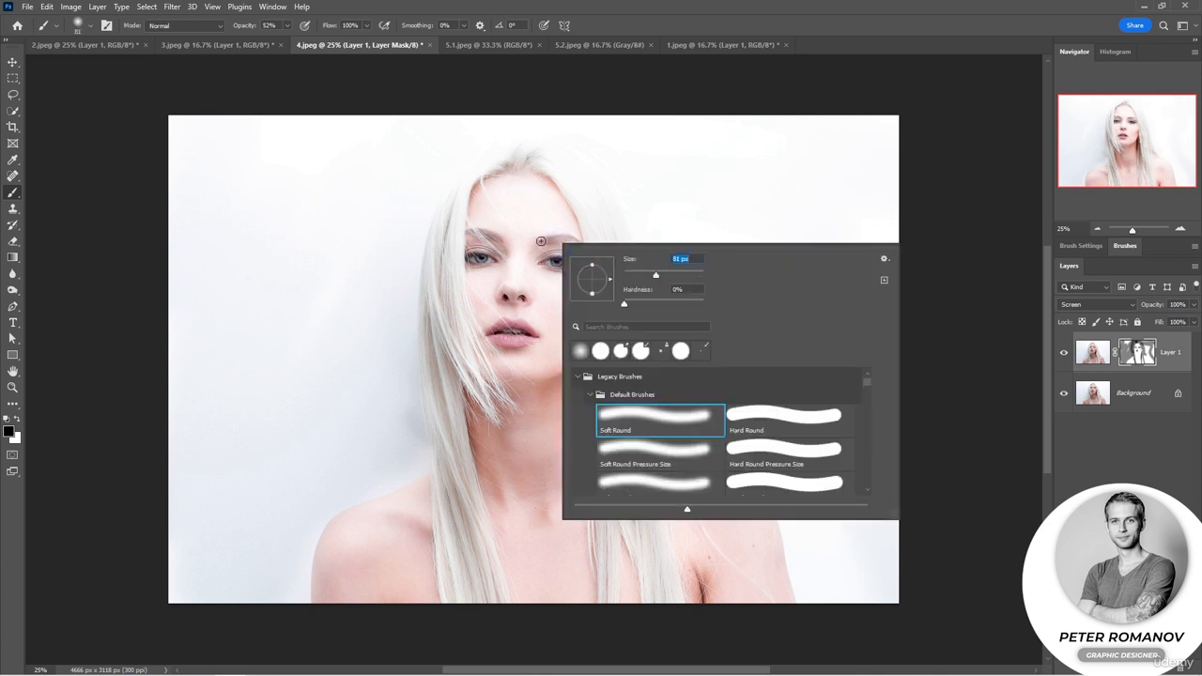
left_click(543, 242)
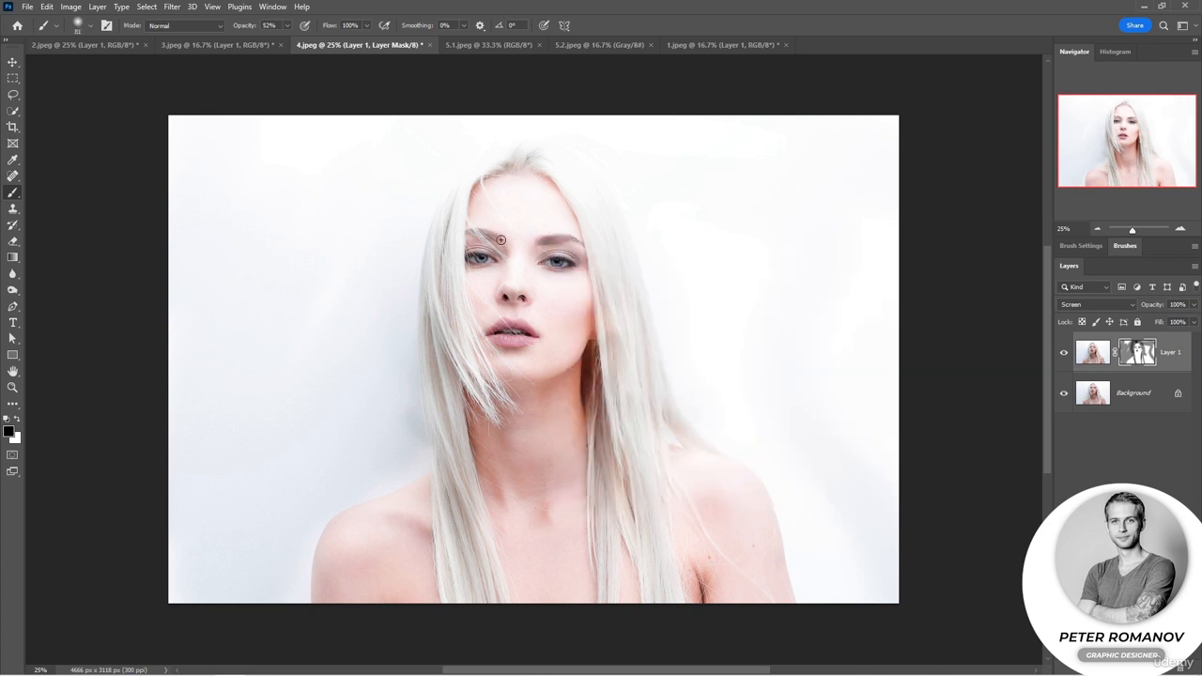
mouse_move(501, 240)
left_mouse_down()
mouse_move(473, 231)
mouse_move(459, 311)
mouse_move(488, 404)
left_mouse_up()
left_click_drag(452, 309, 477, 376)
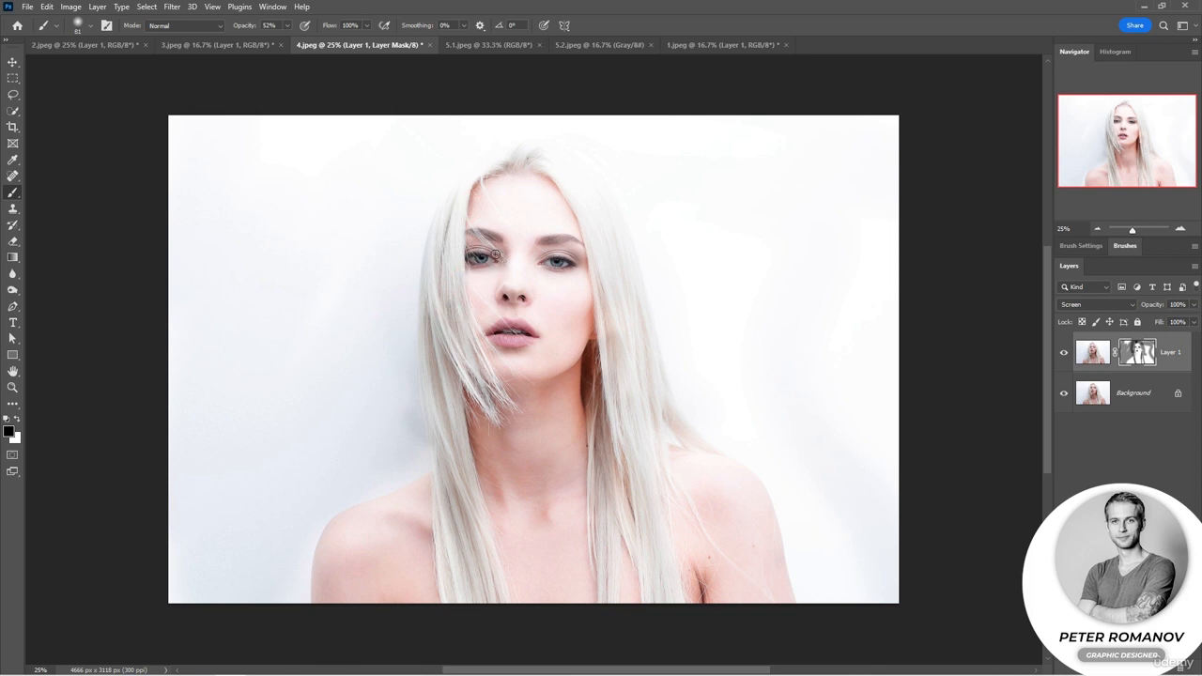
Mask out the brightening over the hair beside the jaw, and set the brush to 22% opacity and 243 px.
left_click_drag(580, 353, 569, 371)
right_click(586, 357)
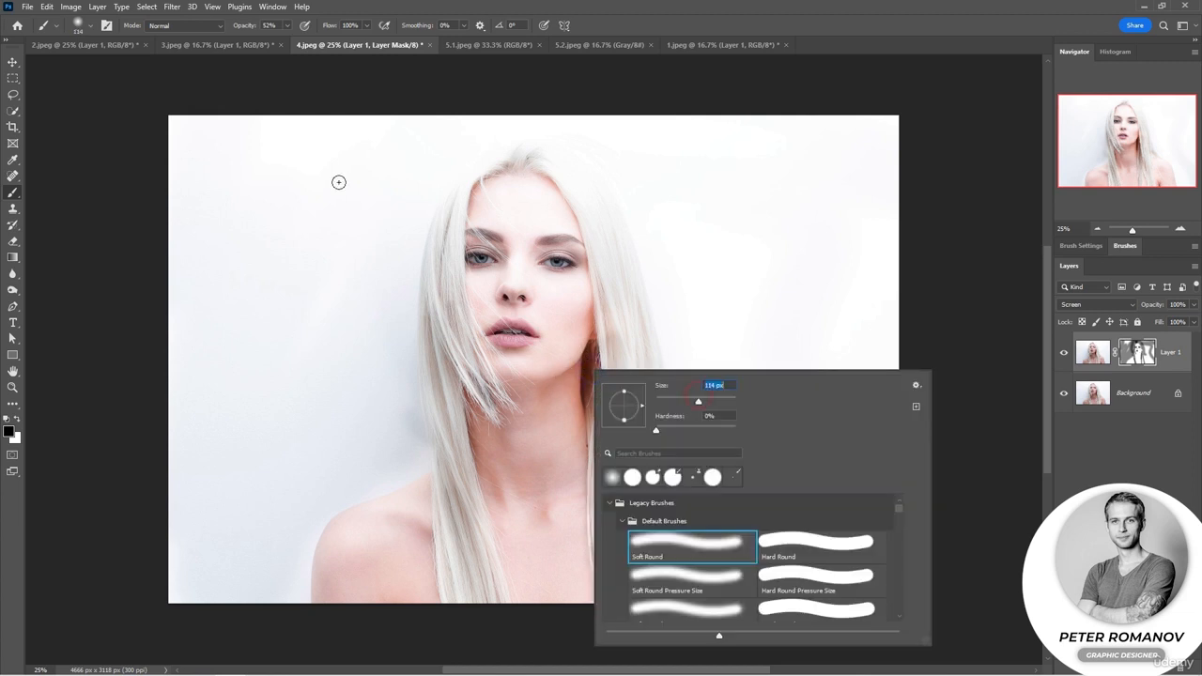
left_click_drag(251, 31, 234, 29)
right_click(576, 392)
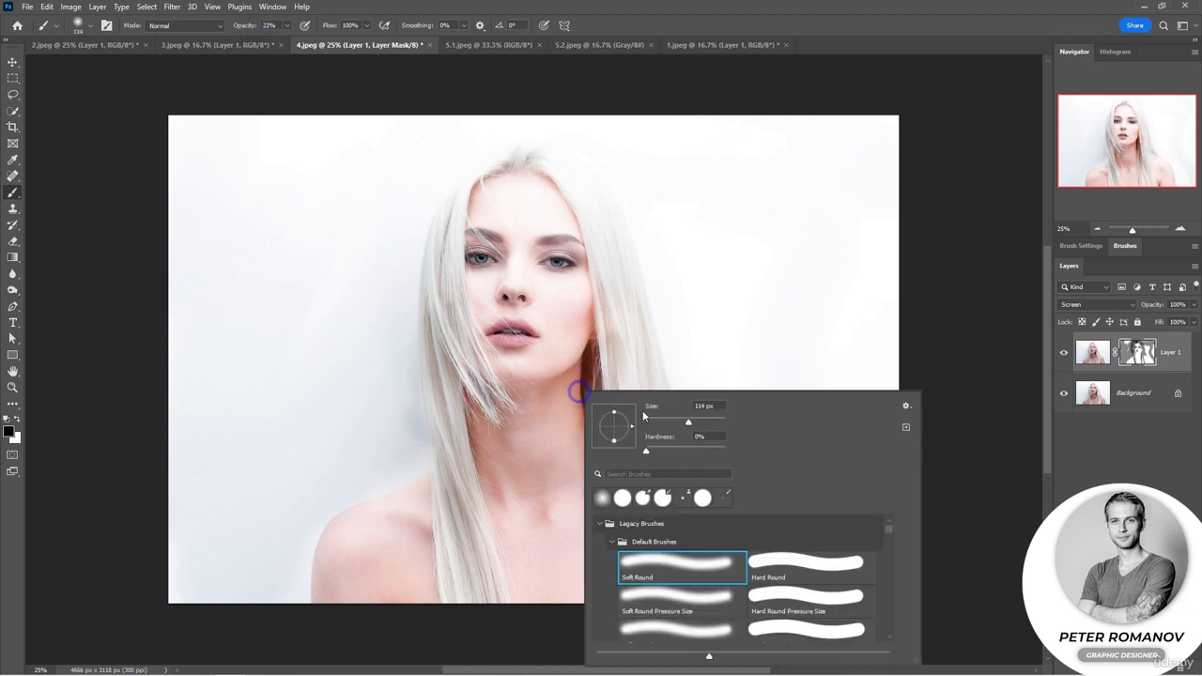
key("Return")
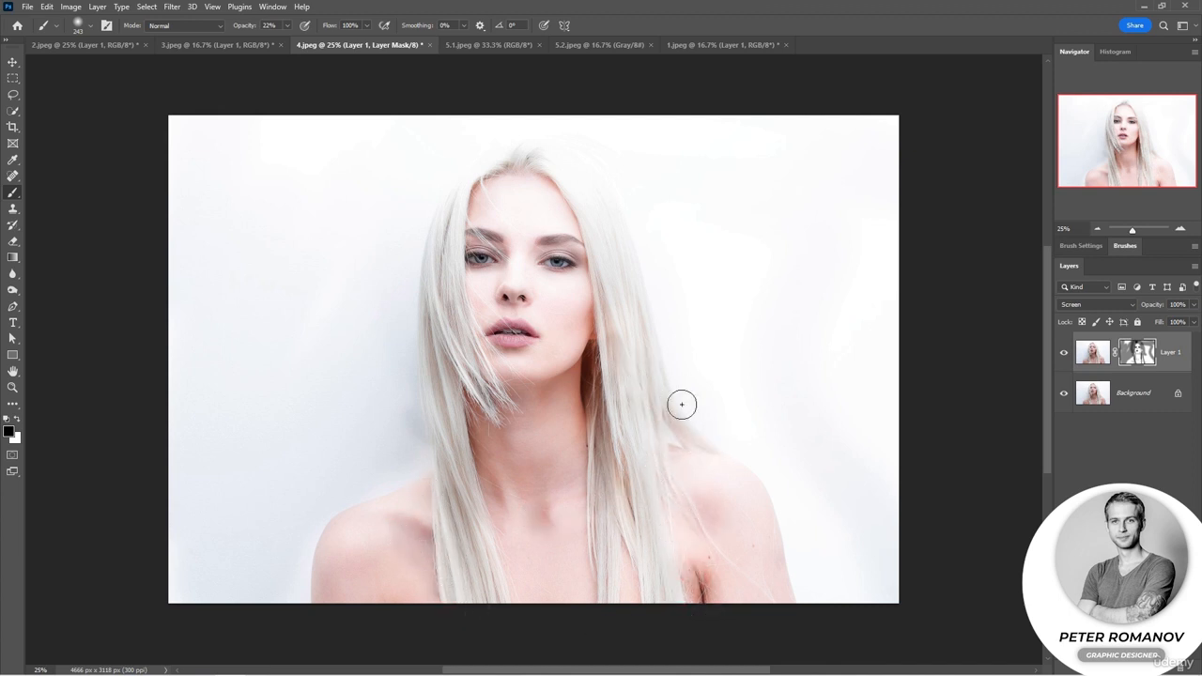
Switch to white and restore the brightening on the backdrop beside the long hair, raising the brush opacity to 100%.
key("x")
left_click_drag(400, 408, 412, 450)
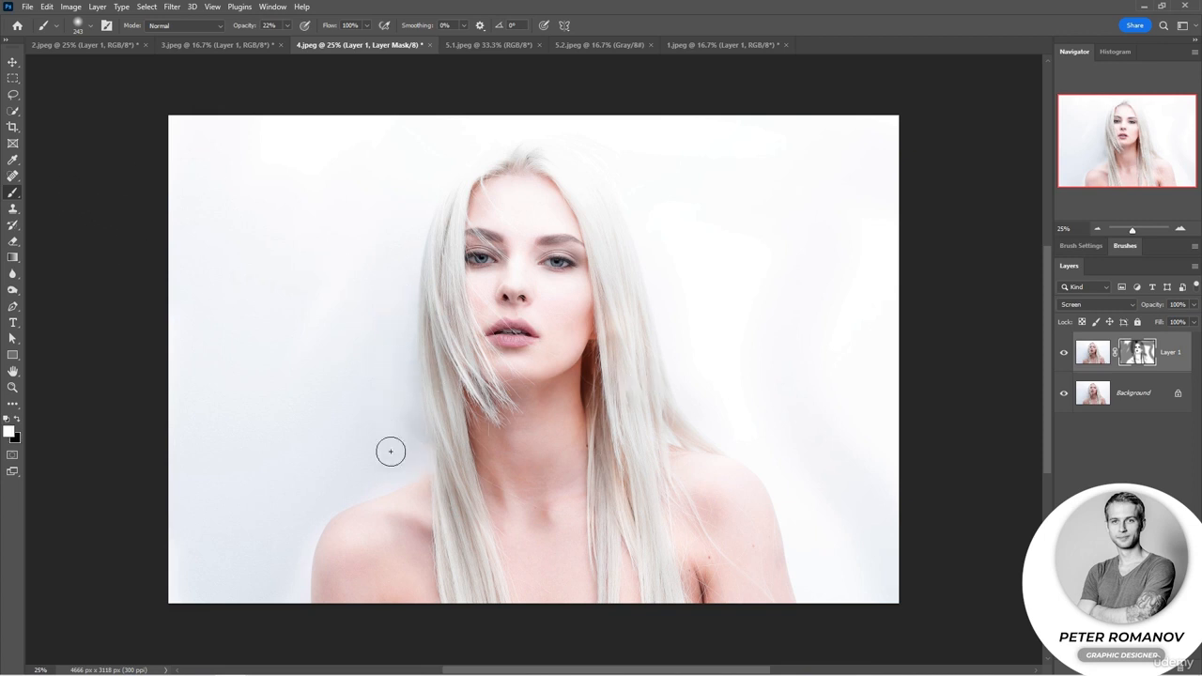
left_click(394, 384)
left_click_drag(279, 33, 305, 54)
left_click_drag(408, 456, 393, 346)
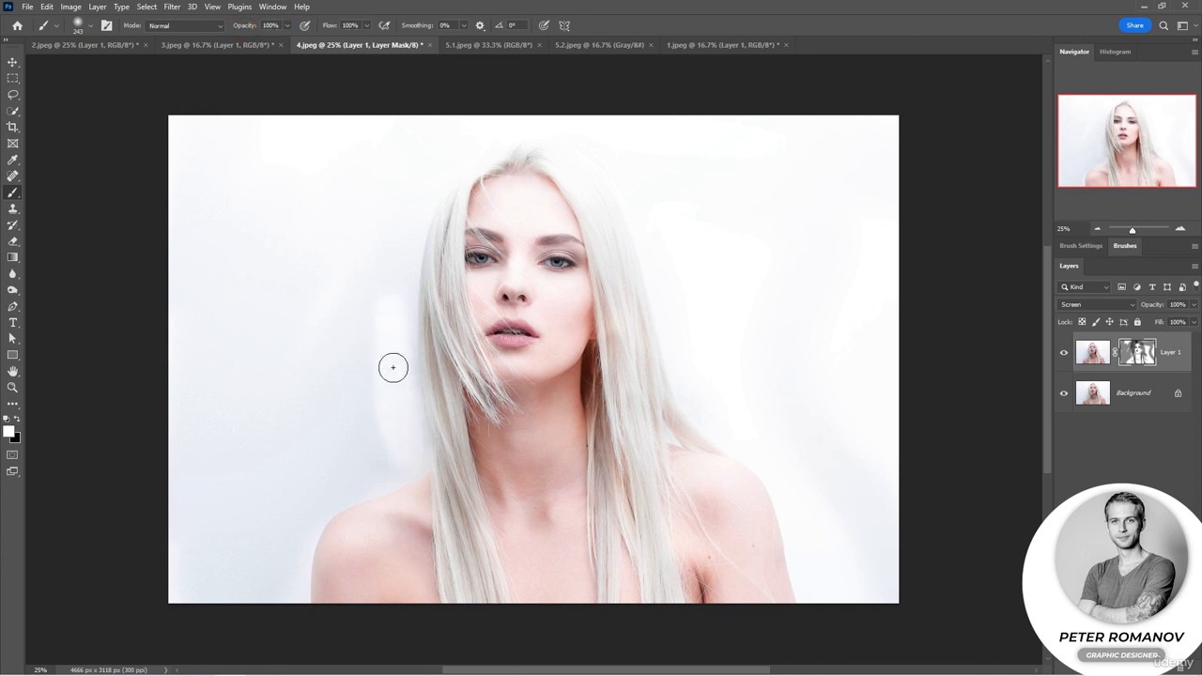
Enlarge the brush to 291 px and restore the brightening on the backdrop around the shoulder, undoing and repainting the first stroke.
right_click(365, 343)
left_click(303, 464)
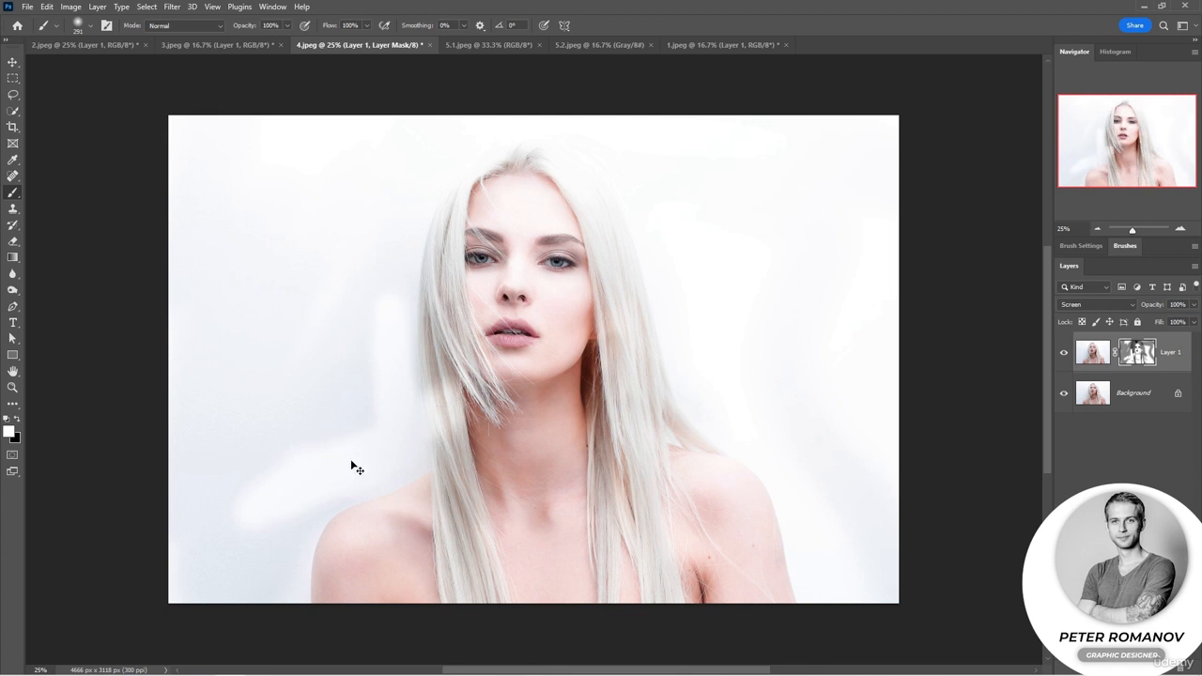
key("ctrl+z")
mouse_move(378, 467)
left_mouse_down()
mouse_move(339, 483)
mouse_move(301, 524)
mouse_move(288, 629)
mouse_move(279, 494)
mouse_move(251, 523)
mouse_move(183, 497)
mouse_move(202, 530)
mouse_move(235, 497)
mouse_move(185, 494)
left_mouse_up()
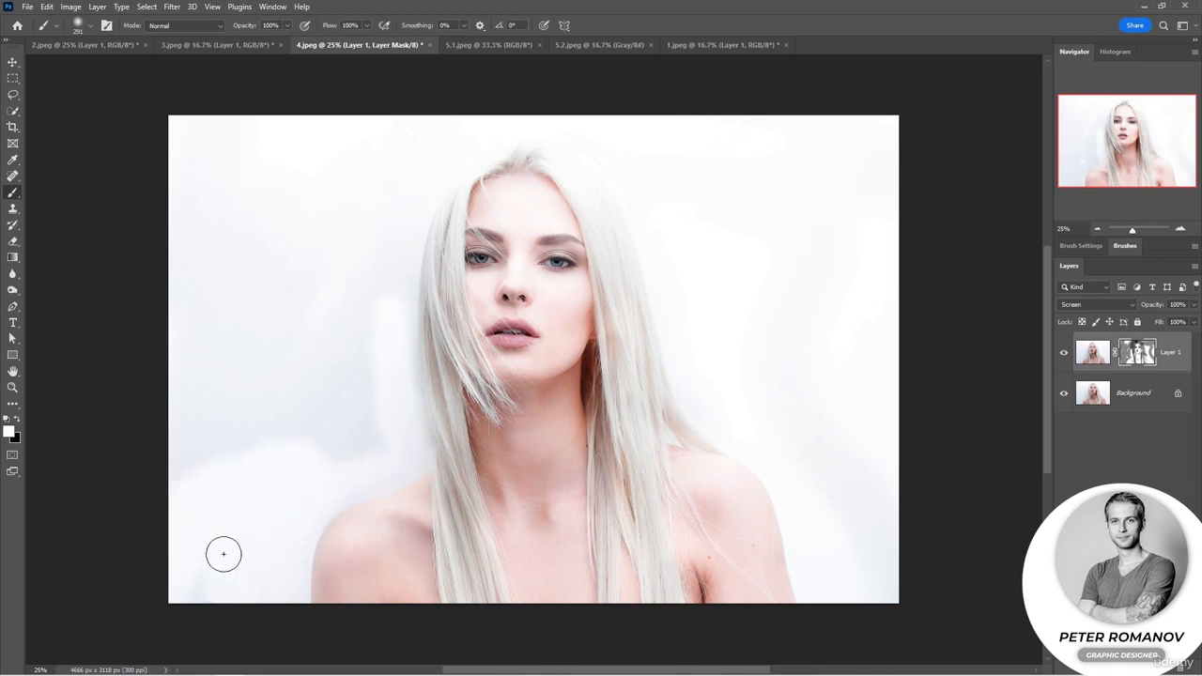
mouse_move(224, 554)
left_mouse_down()
mouse_move(357, 465)
mouse_move(287, 517)
mouse_move(378, 475)
mouse_move(231, 481)
mouse_move(190, 559)
mouse_move(369, 438)
mouse_move(212, 461)
mouse_move(398, 416)
mouse_move(367, 263)
mouse_move(369, 443)
mouse_move(390, 305)
mouse_move(398, 409)
mouse_move(390, 201)
mouse_move(396, 228)
mouse_move(341, 216)
mouse_move(273, 470)
mouse_move(215, 475)
mouse_move(219, 285)
mouse_move(191, 318)
mouse_move(224, 458)
mouse_move(220, 311)
mouse_move(198, 249)
mouse_move(170, 442)
mouse_move(225, 464)
mouse_move(288, 558)
left_mouse_up()
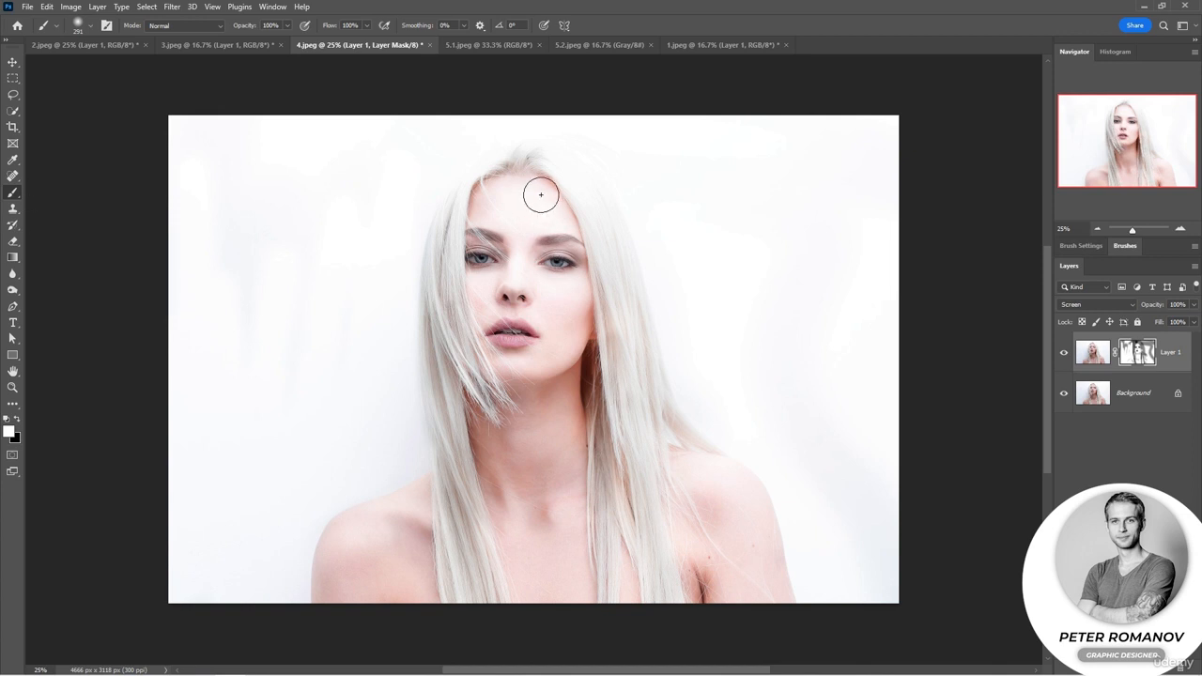
Toggle the Screen layer's visibility to compare the portrait before and after.
key("z")
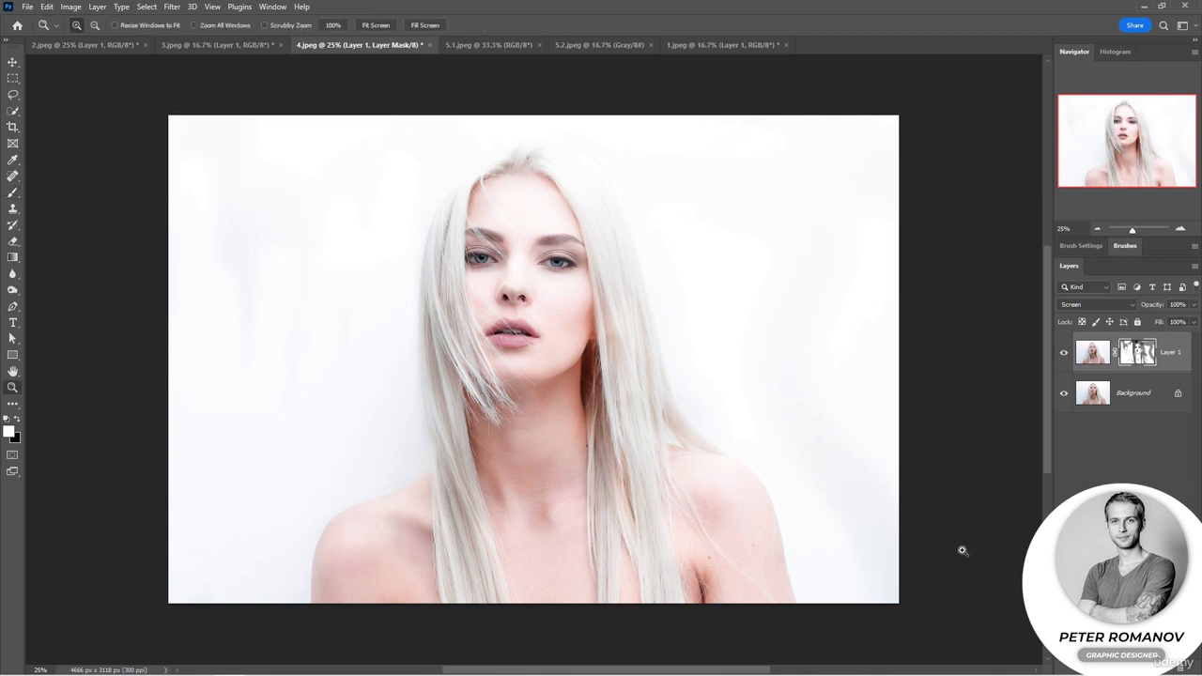
left_click(1064, 354)
left_click(1065, 354)
left_click(1065, 354)
left_click(1065, 354)
Enlarge the brush to 3228 px and softly mask the brightening with black along the edge of the backdrop.
key("b")
right_click(775, 346)
left_click_drag(909, 378, 919, 377)
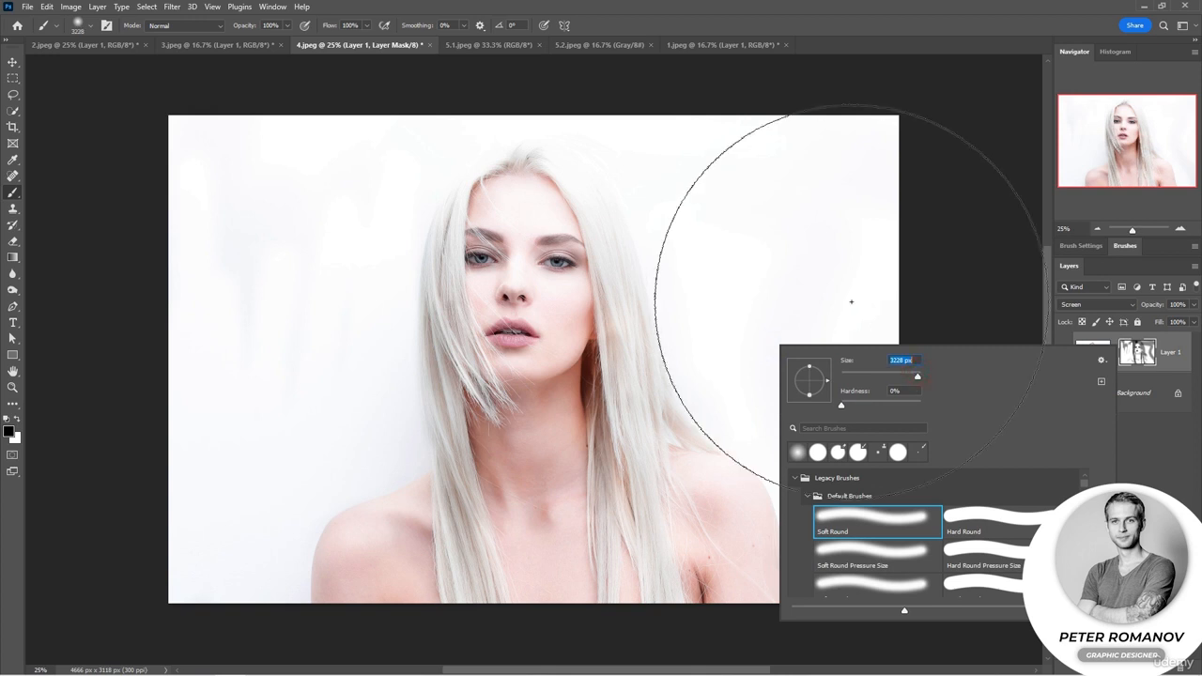
left_click(931, 262)
mouse_move(930, 262)
left_mouse_down()
mouse_move(930, 501)
mouse_move(945, 539)
mouse_move(845, 526)
left_mouse_up()
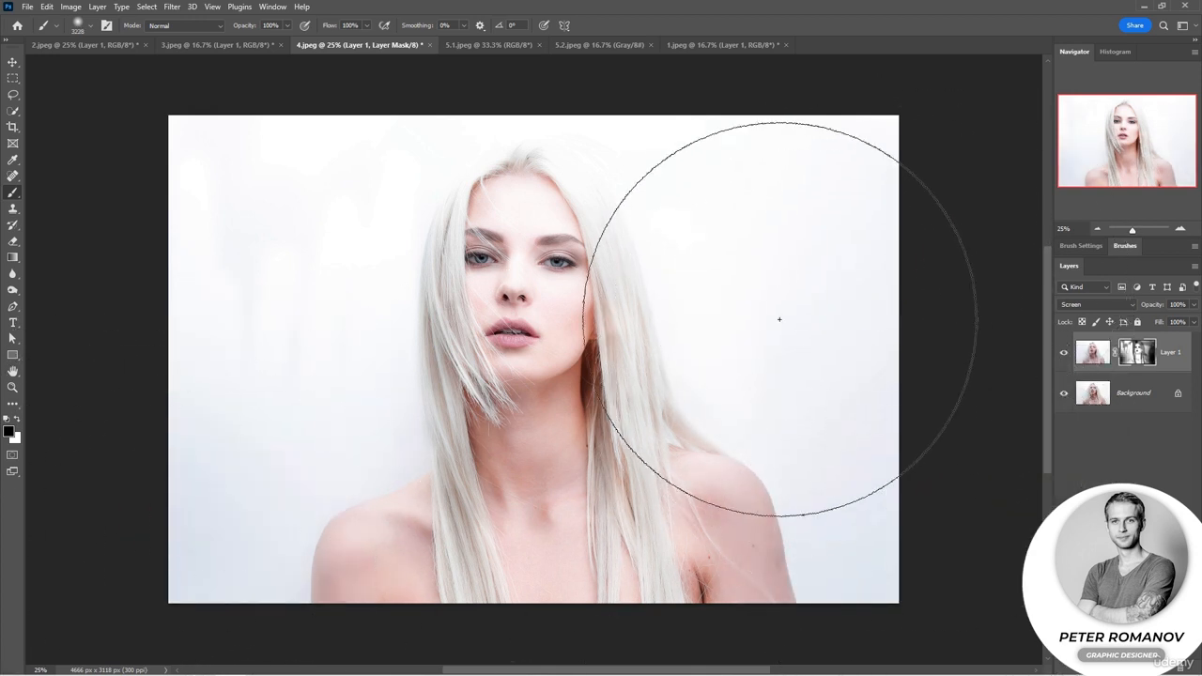
Switch to the 5.1.jpeg document and reduce the brush to 88 px.
left_click(455, 45)
right_click(571, 364)
left_click_drag(700, 388, 677, 395)
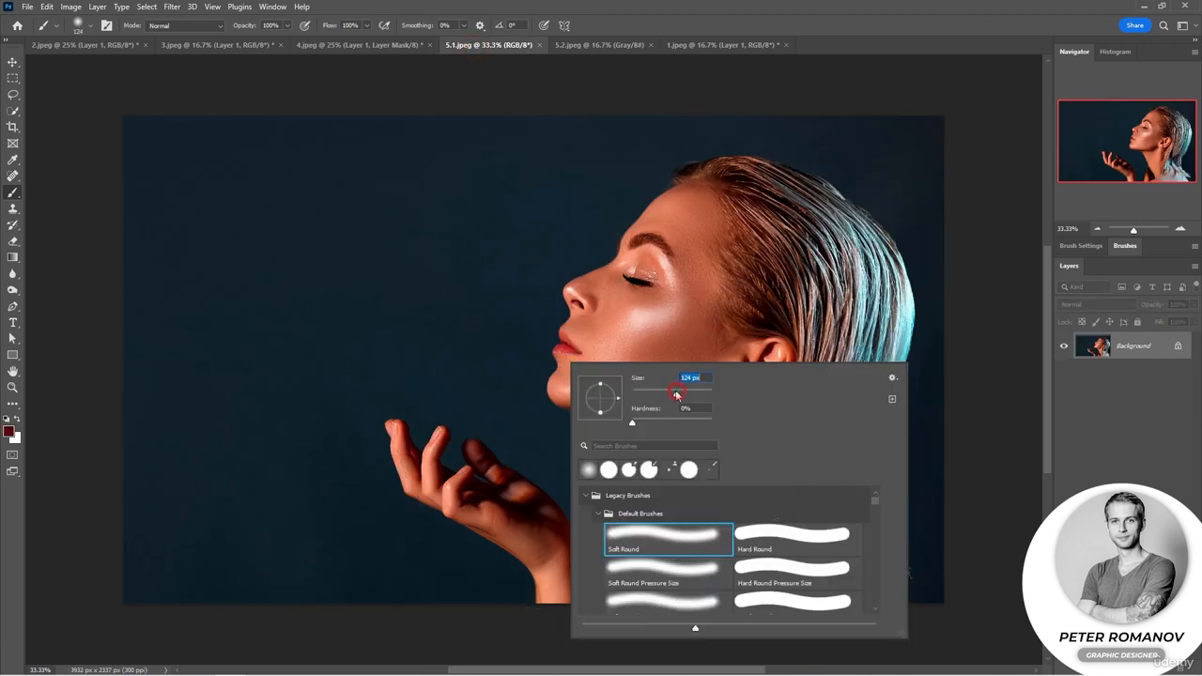
left_click(977, 238)
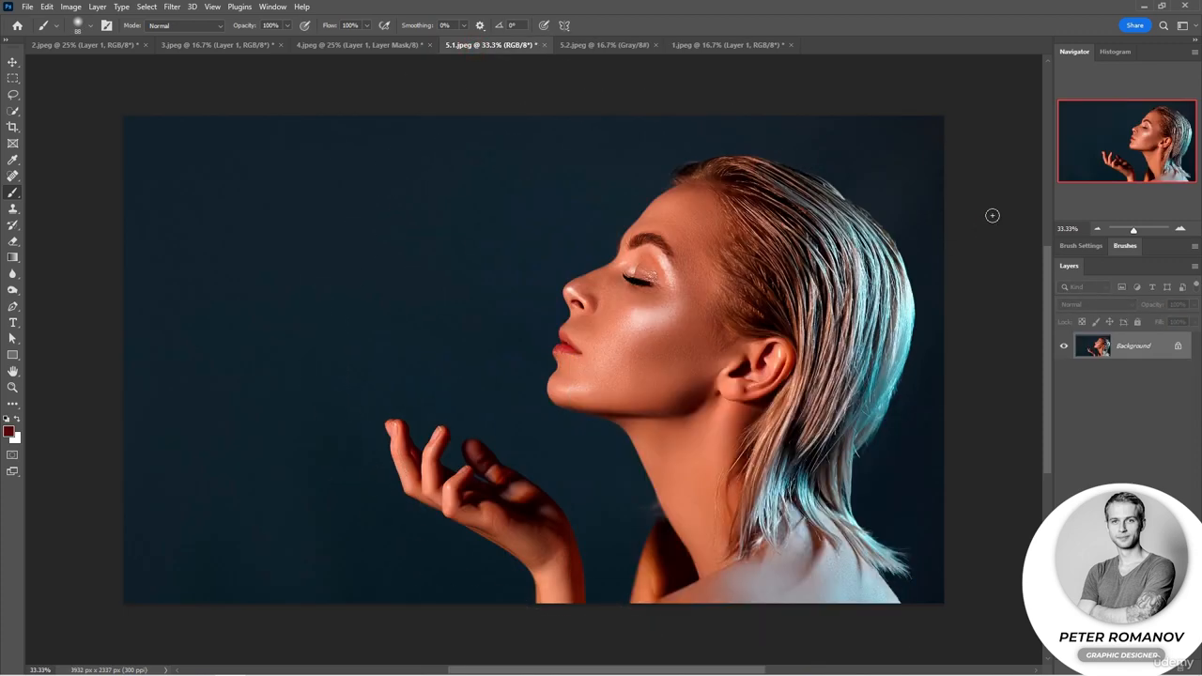
Copy the smoke image from 5.2.jpeg and paste it as a new layer into 5.1.jpeg, ready to move.
left_click(622, 45)
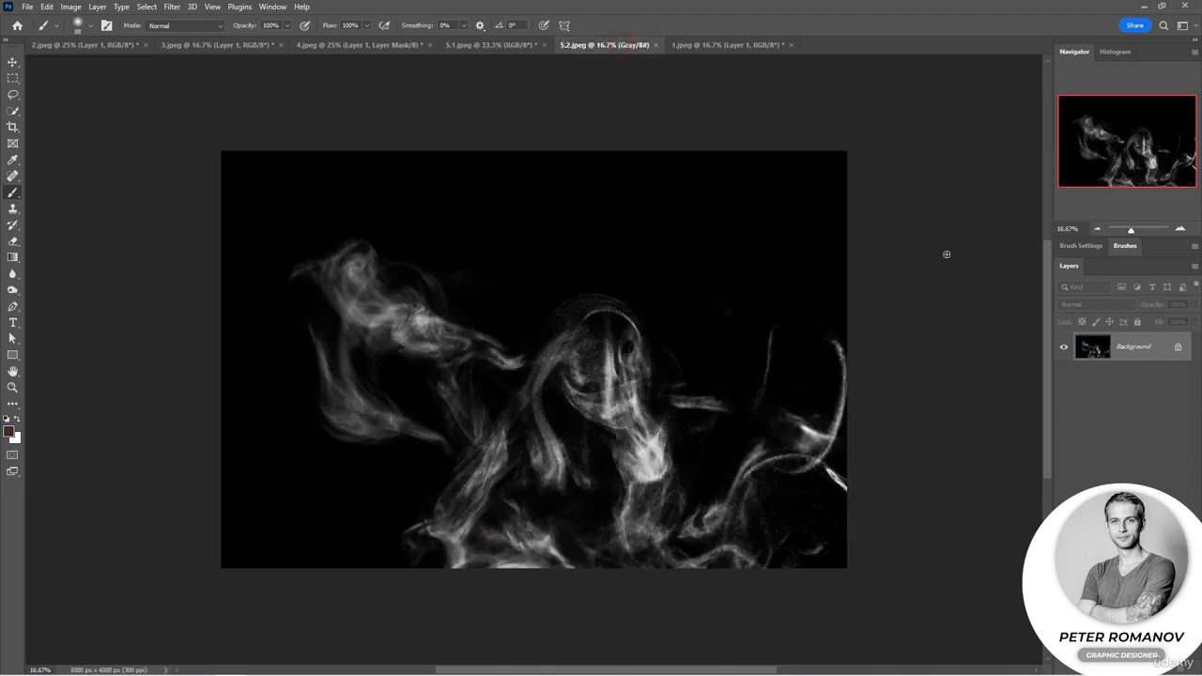
left_click(475, 45)
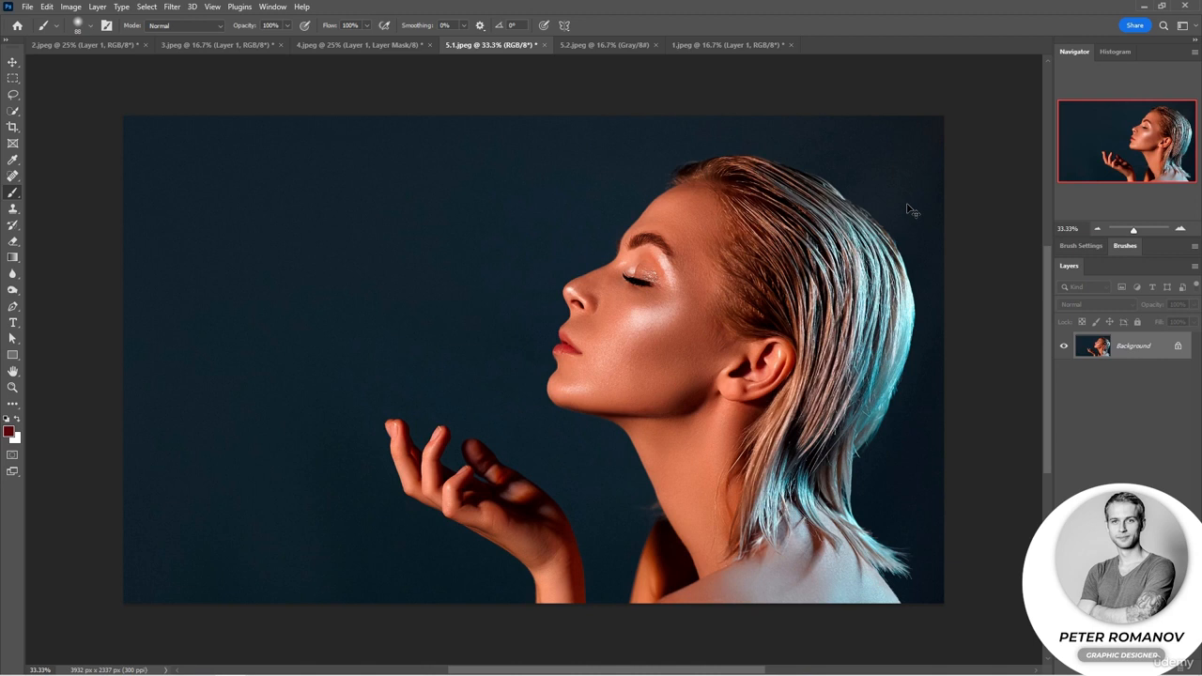
key("ctrl+v")
key("v")
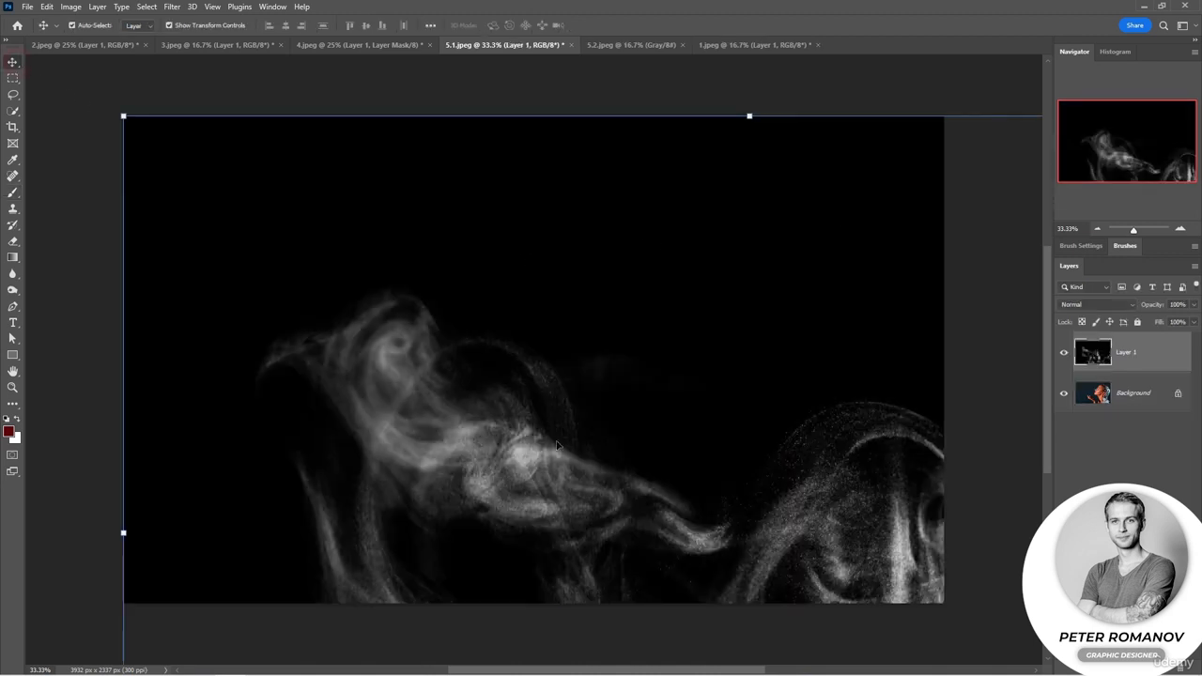
Scale the pasted smoke down to fit within the photo and set its blending mode to Screen.
left_click(1096, 229)
left_click(1097, 229)
left_click(1096, 229)
left_click_drag(851, 580, 655, 434)
key("Return")
scroll(498, 424, "up", 6)
left_click(1096, 305)
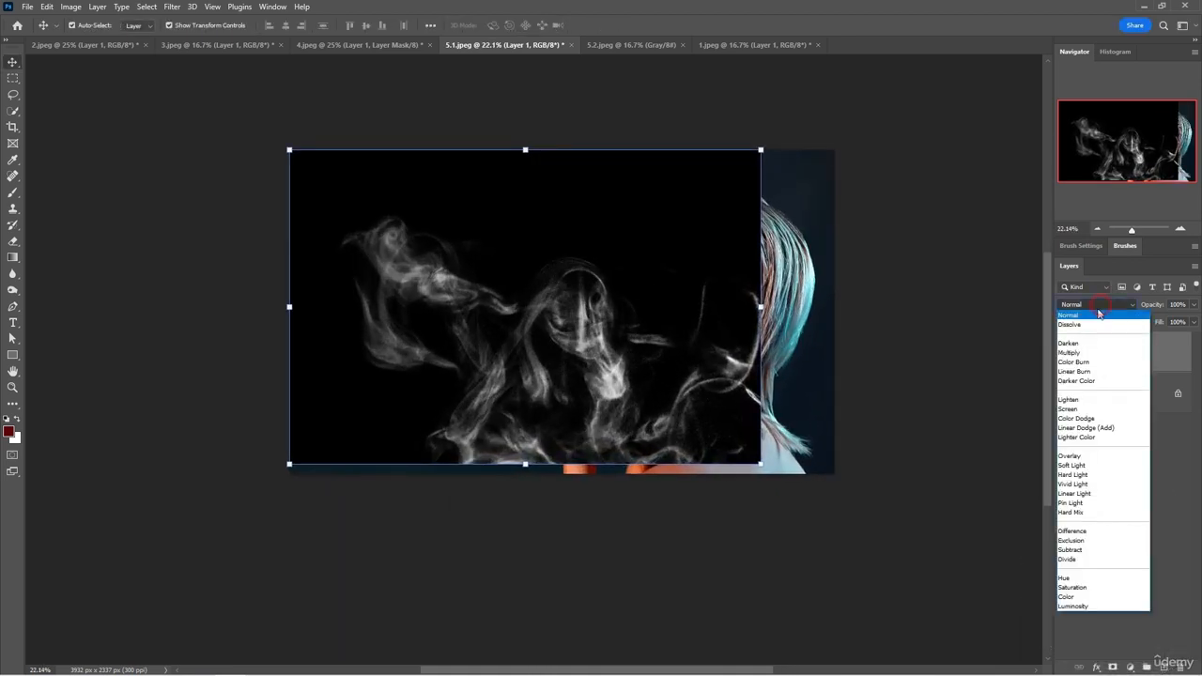
left_click(1081, 411)
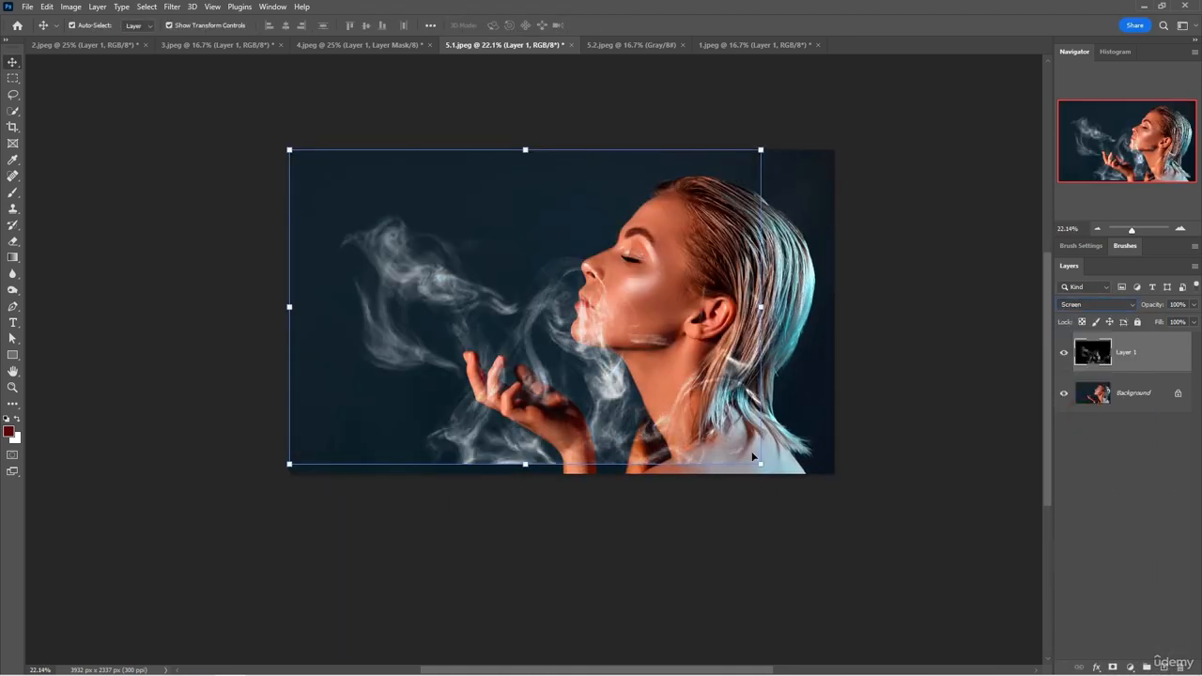
Resize the smoke layer smaller and place it over the open hand in front of the face.
left_click_drag(765, 463, 776, 474)
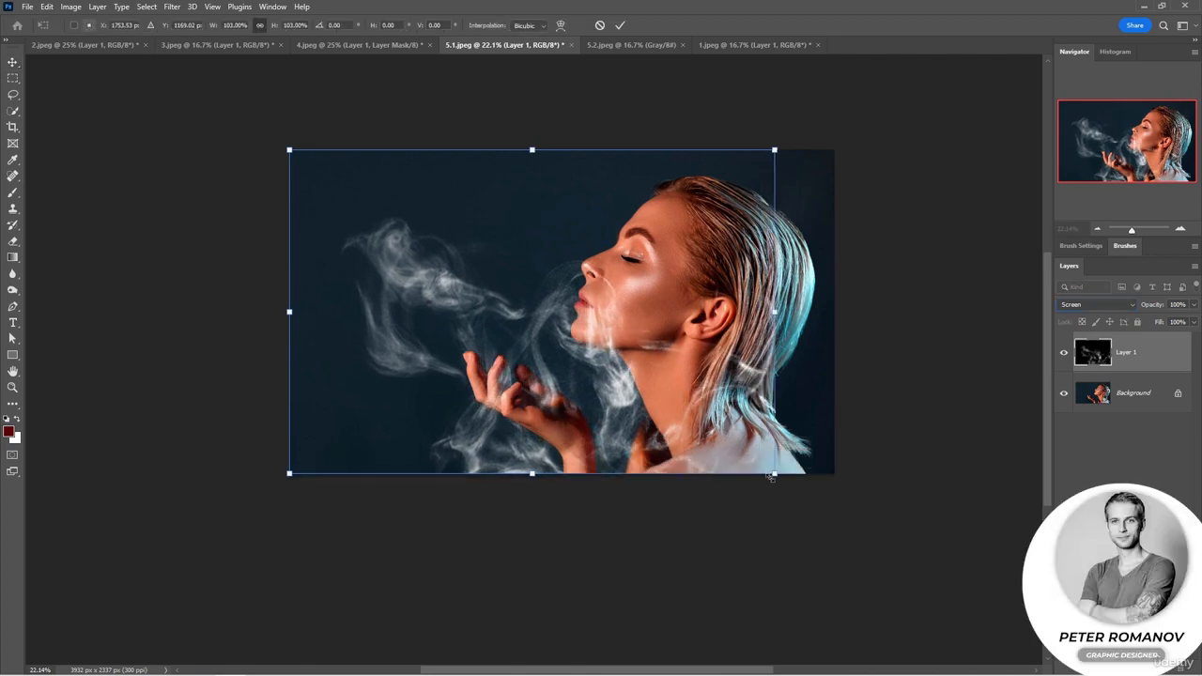
left_click_drag(526, 457, 542, 394)
left_click_drag(783, 408, 592, 301)
left_click_drag(508, 247, 542, 397)
key("Return")
Lower the smoke layer's opacity to 57% and enlarge it to about 3470 × 2313 px around the hand.
left_click(1139, 304)
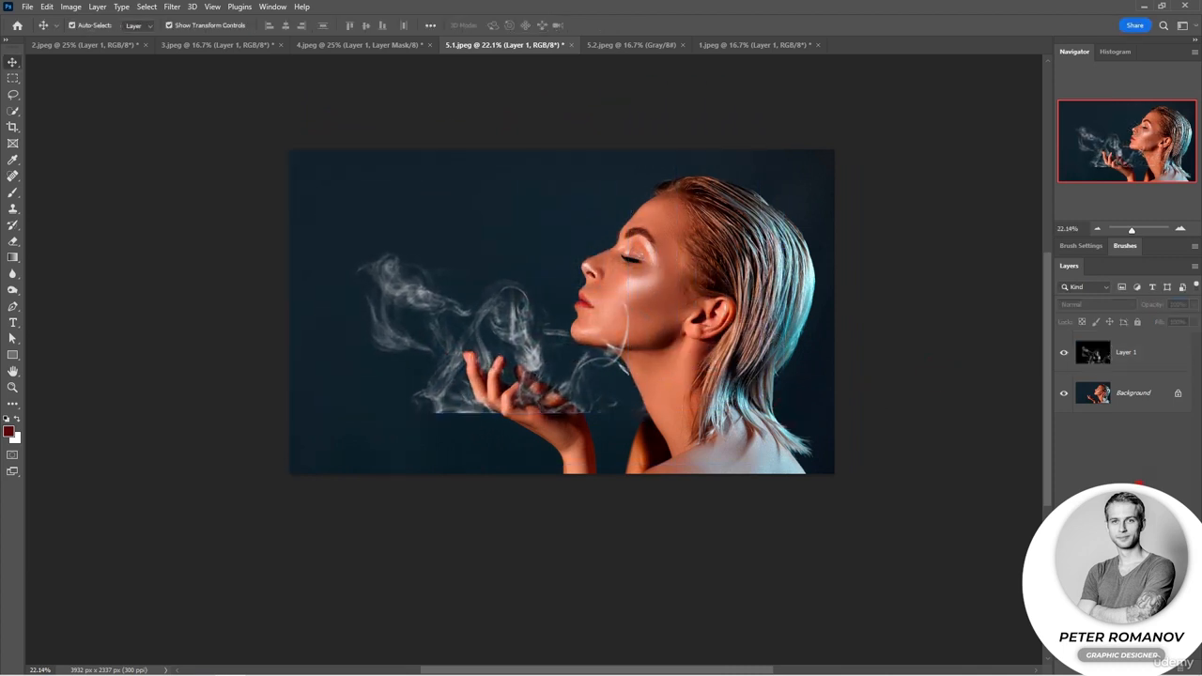
left_click(1140, 364)
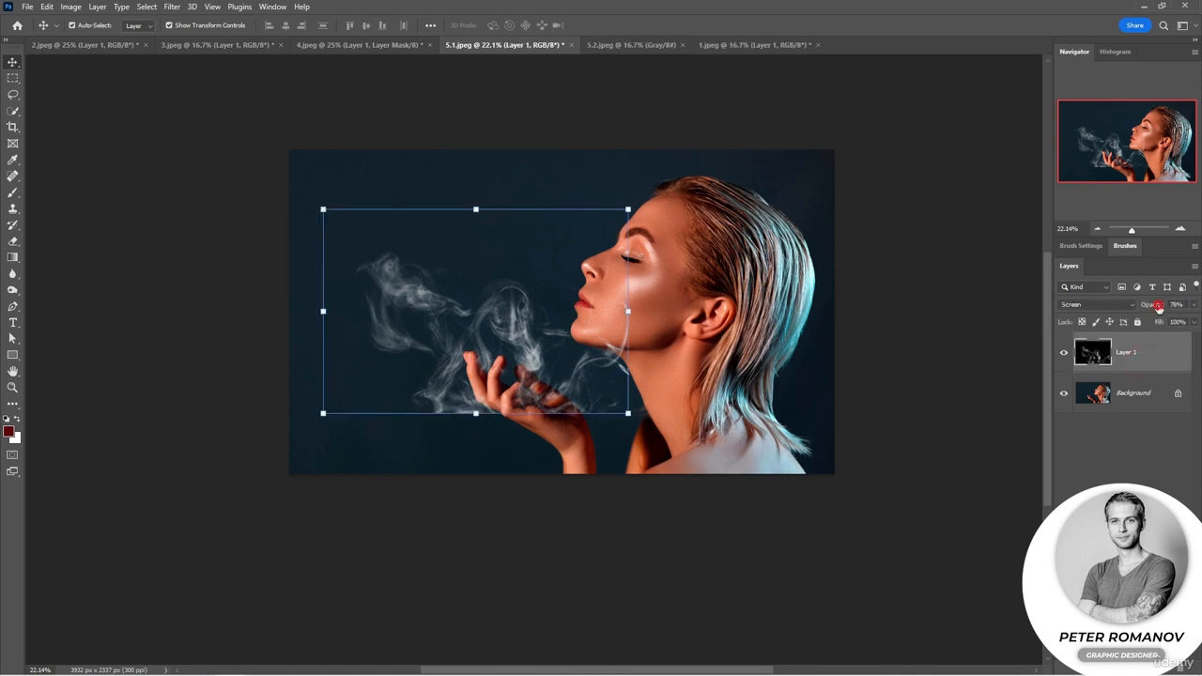
left_click_drag(323, 209, 245, 156)
left_click_drag(628, 413, 722, 474)
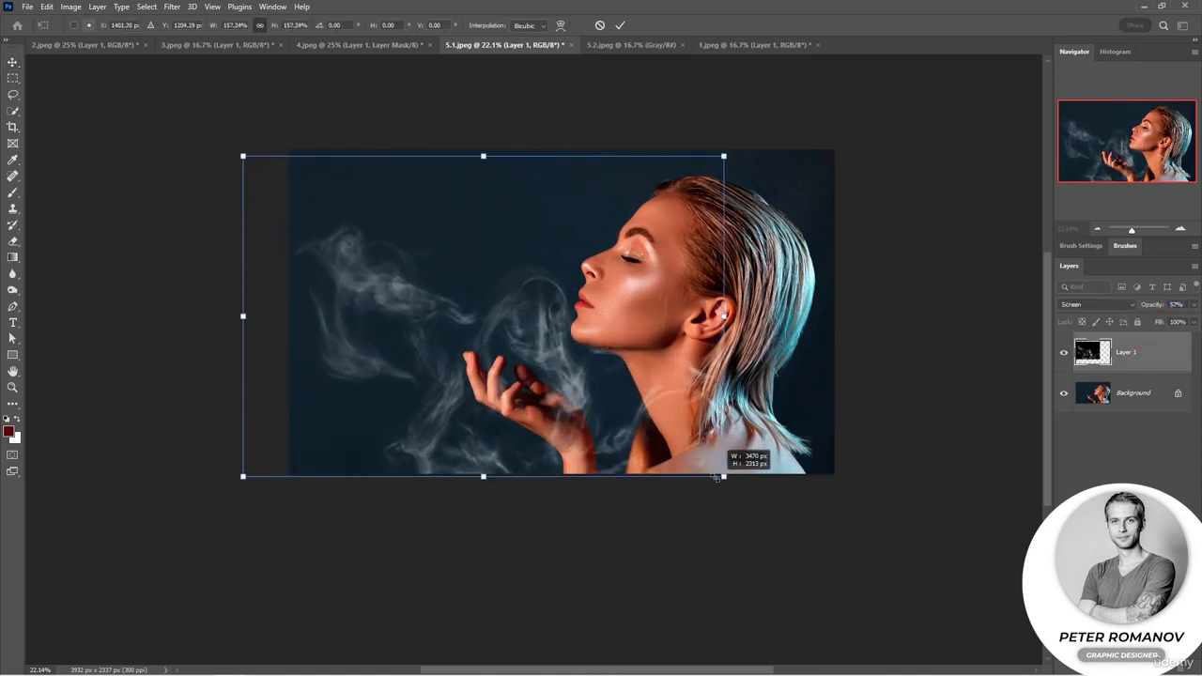
key("Return")
left_click(826, 529)
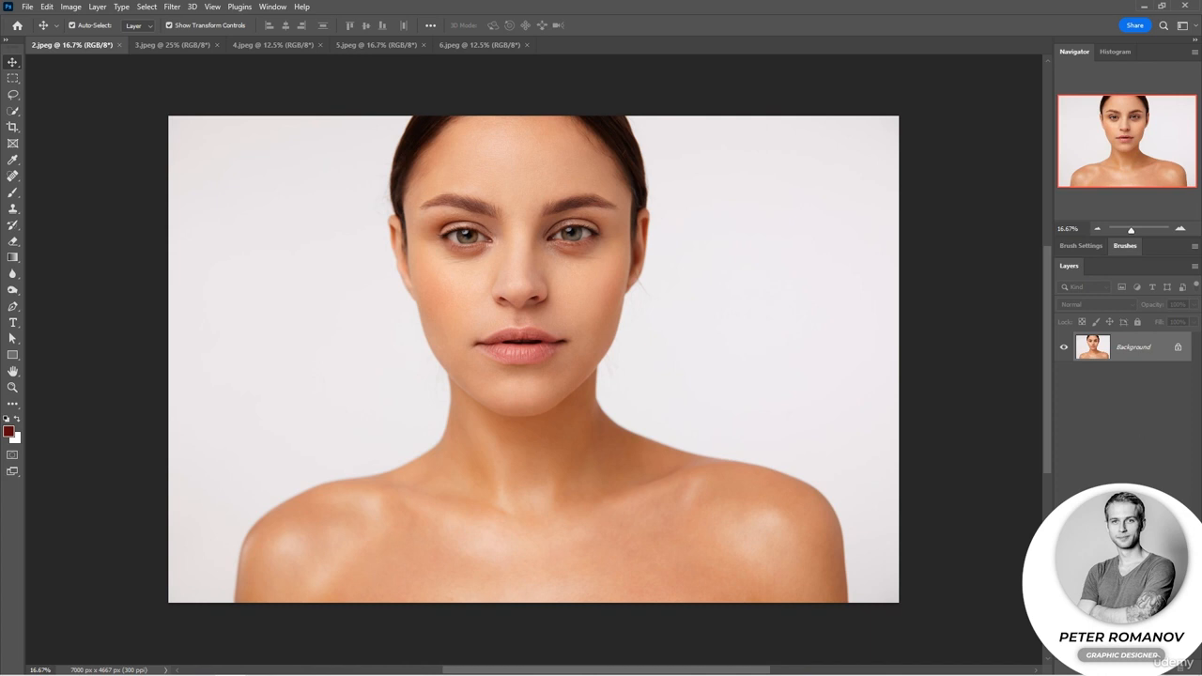
Add a new empty layer to 2.jpeg and sample the light skin tone below the eye.
key("ctrl+shift+alt+n")
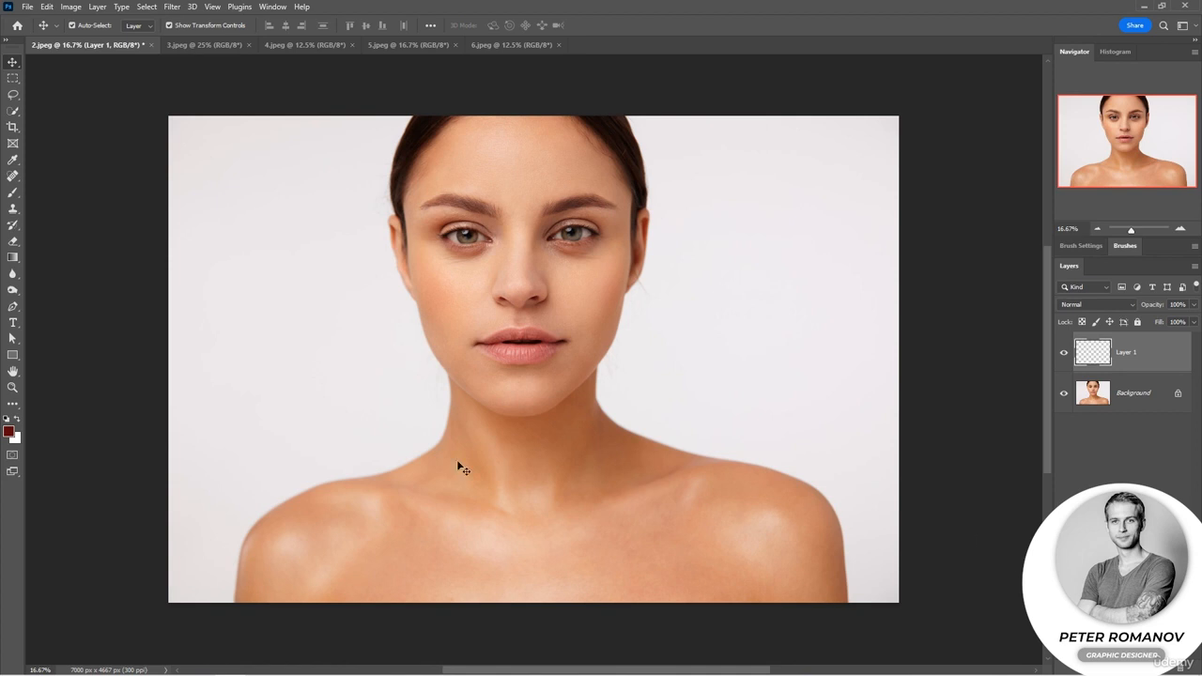
left_click(13, 159)
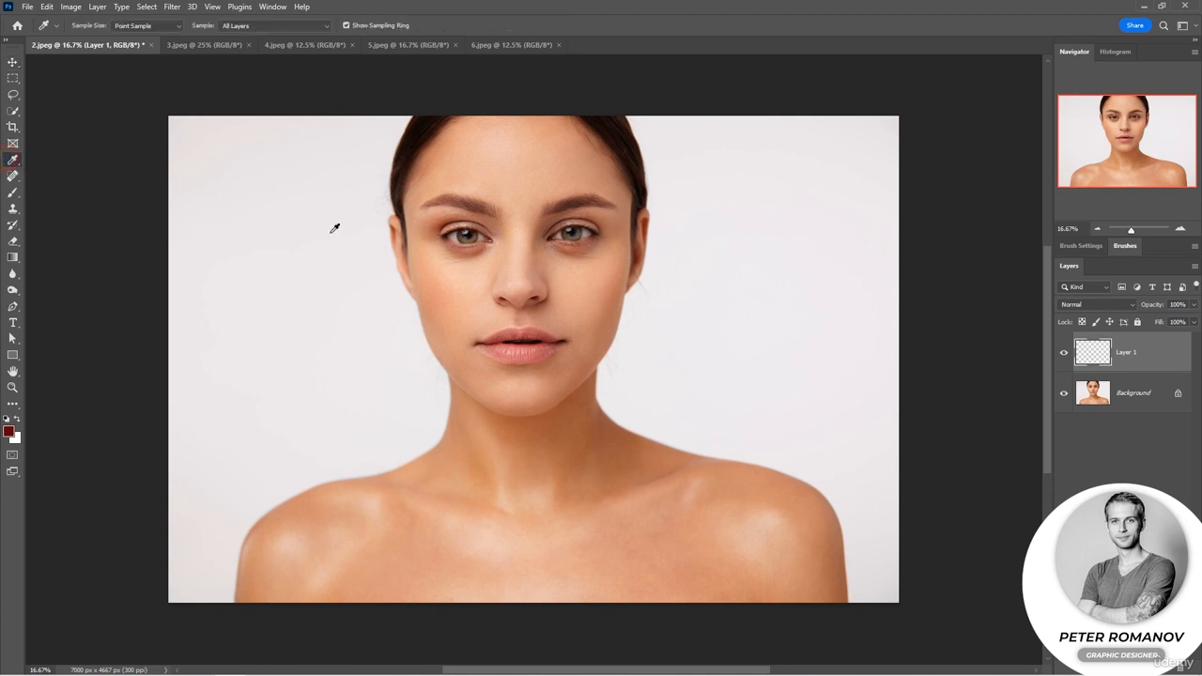
left_click(474, 278)
Enlarge the soft round brush and paint the sampled skin tone over both cheeks.
left_click(14, 192)
right_click(478, 313)
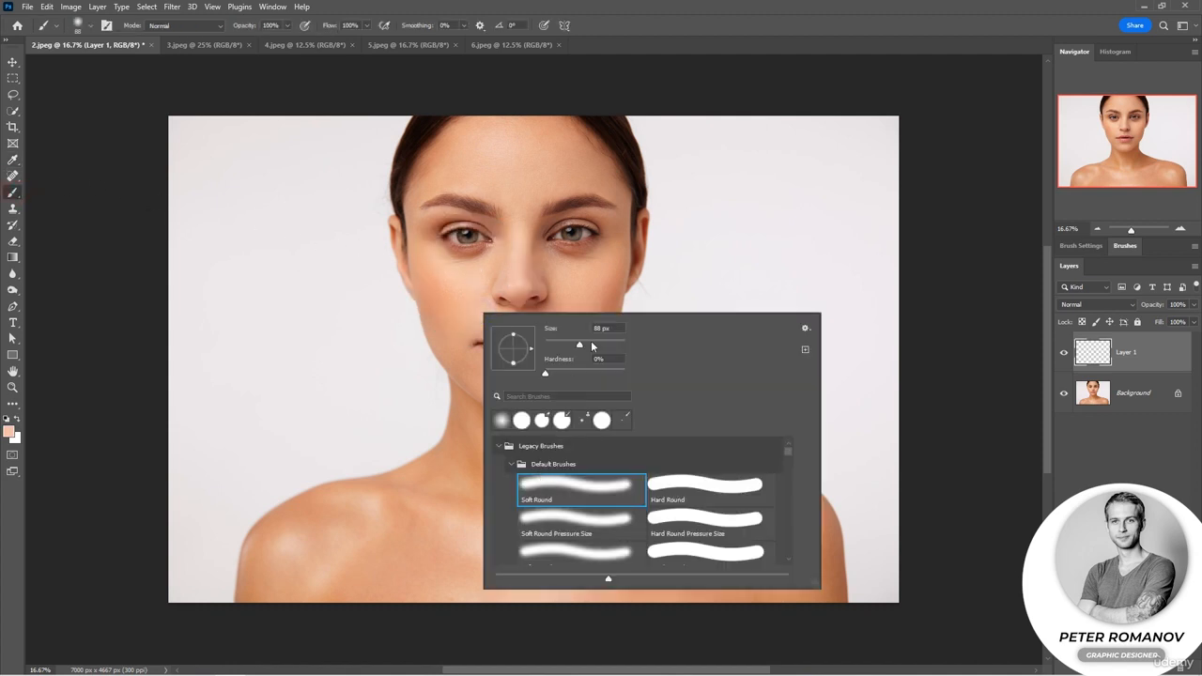
left_click_drag(581, 345, 614, 344)
left_click_drag(432, 280, 469, 290)
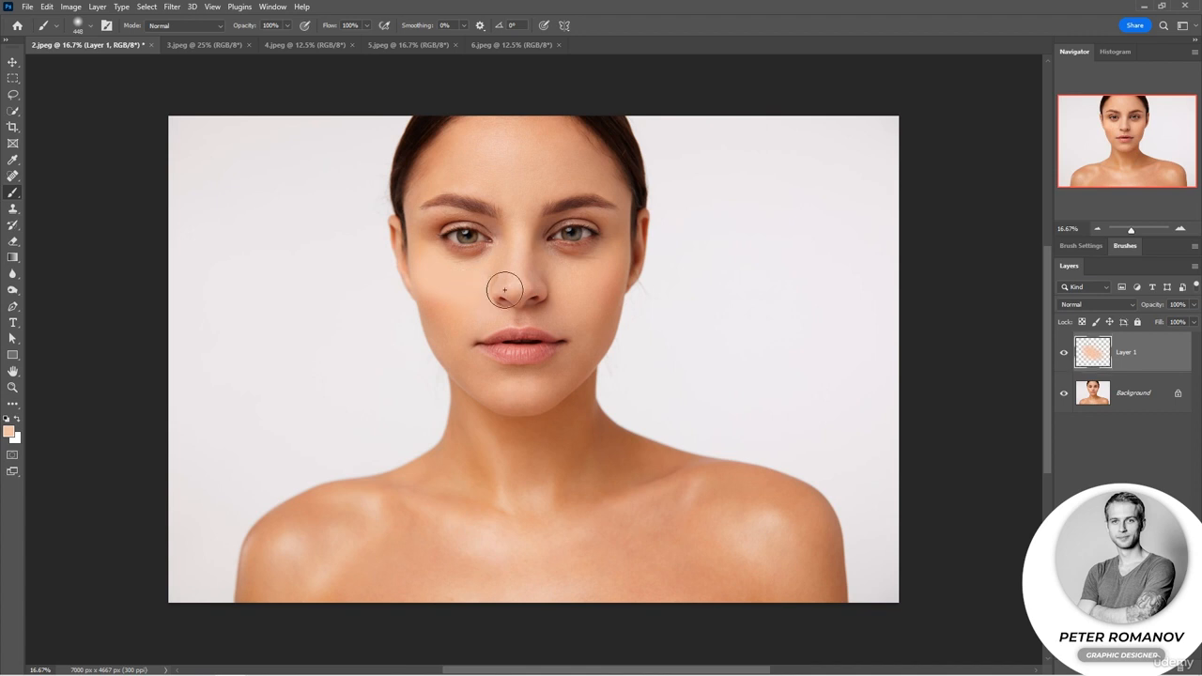
left_click_drag(609, 272, 561, 291)
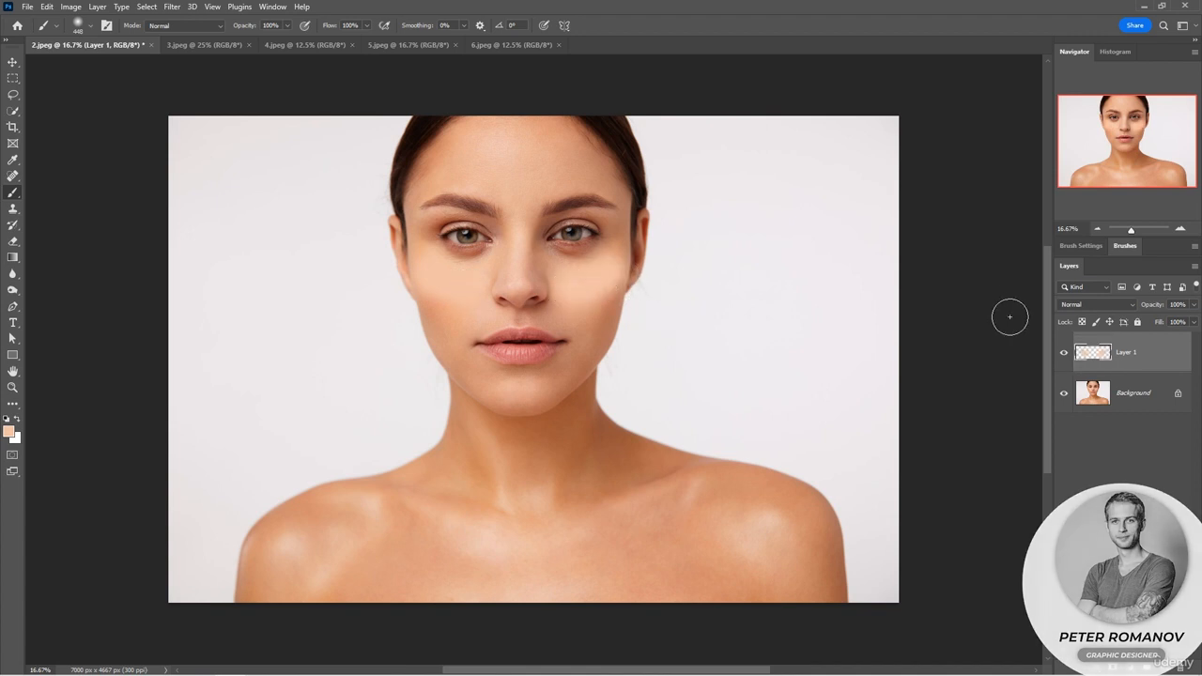
Set the highlight layer to Screen at 42% opacity and extend the painted highlights to the forehead.
left_click(1097, 304)
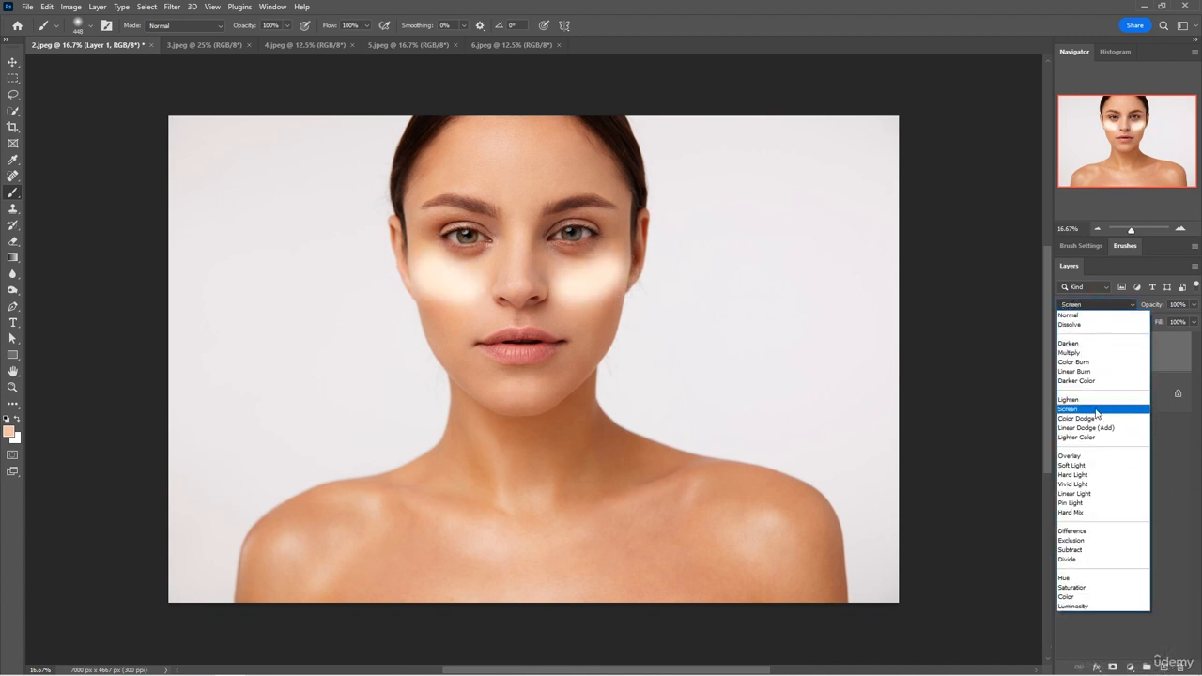
left_click(1095, 409)
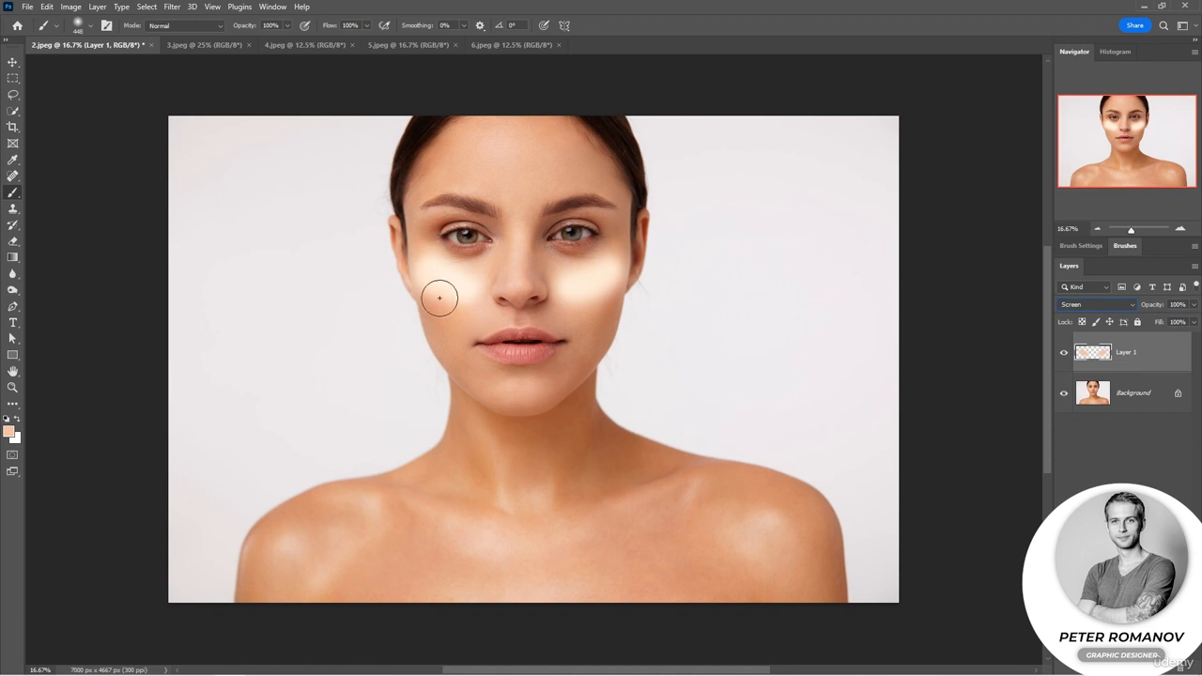
mouse_move(440, 298)
left_mouse_down()
mouse_move(550, 282)
mouse_move(517, 283)
mouse_move(516, 167)
mouse_move(496, 146)
mouse_move(517, 174)
mouse_move(479, 172)
mouse_move(525, 131)
mouse_move(468, 162)
mouse_move(456, 152)
mouse_move(488, 131)
left_mouse_up()
left_click_drag(1163, 308, 1119, 309)
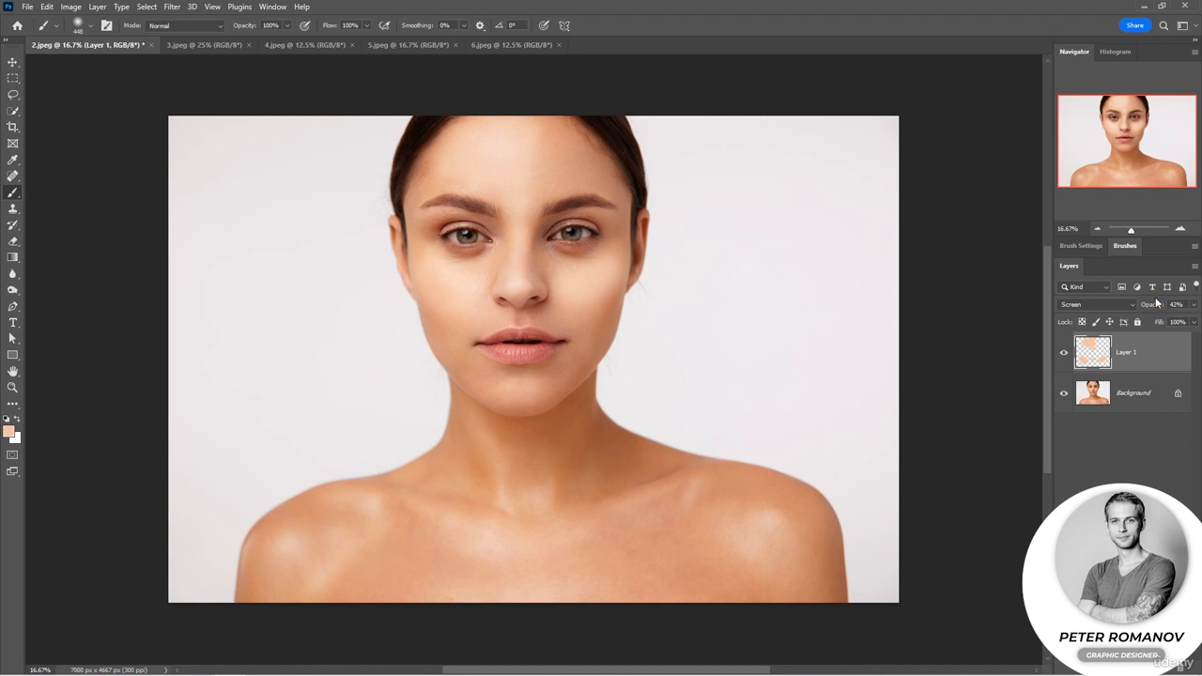
Paint finer highlights along the nose bridge, on the cheek and on the chin with a smaller brush.
right_click(575, 305)
left_click(518, 283)
left_click_drag(516, 279, 519, 221)
left_click_drag(558, 288, 597, 276)
left_click_drag(577, 285, 603, 271)
left_click(602, 272)
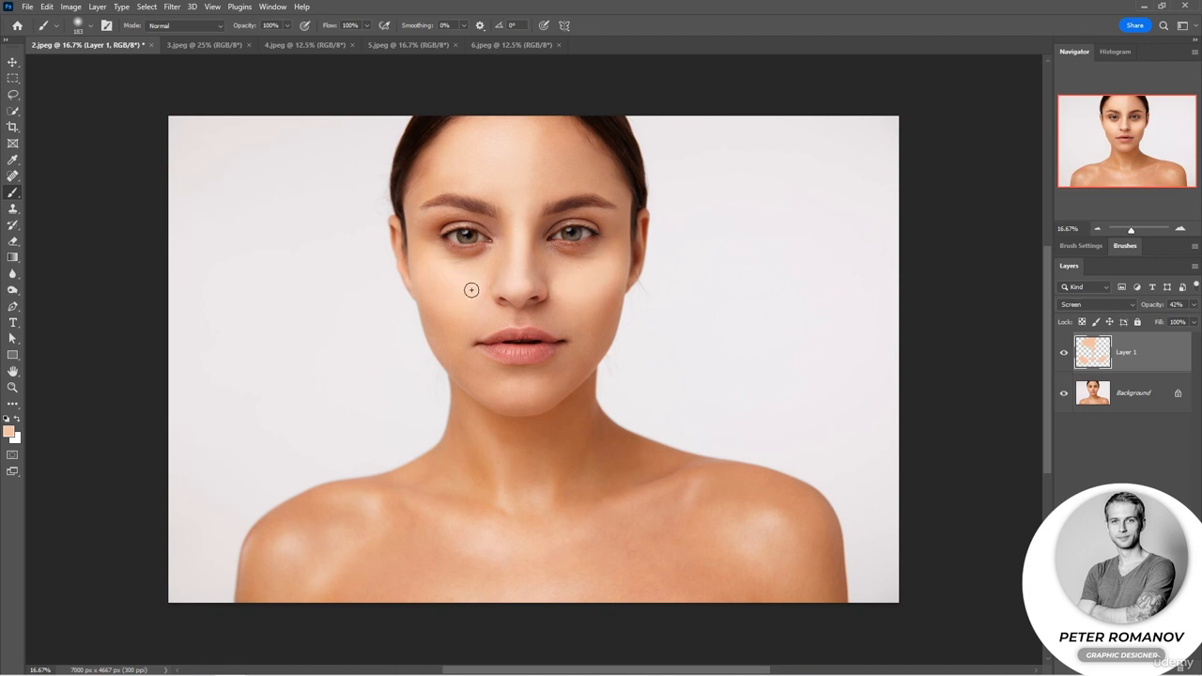
left_click_drag(513, 392, 518, 387)
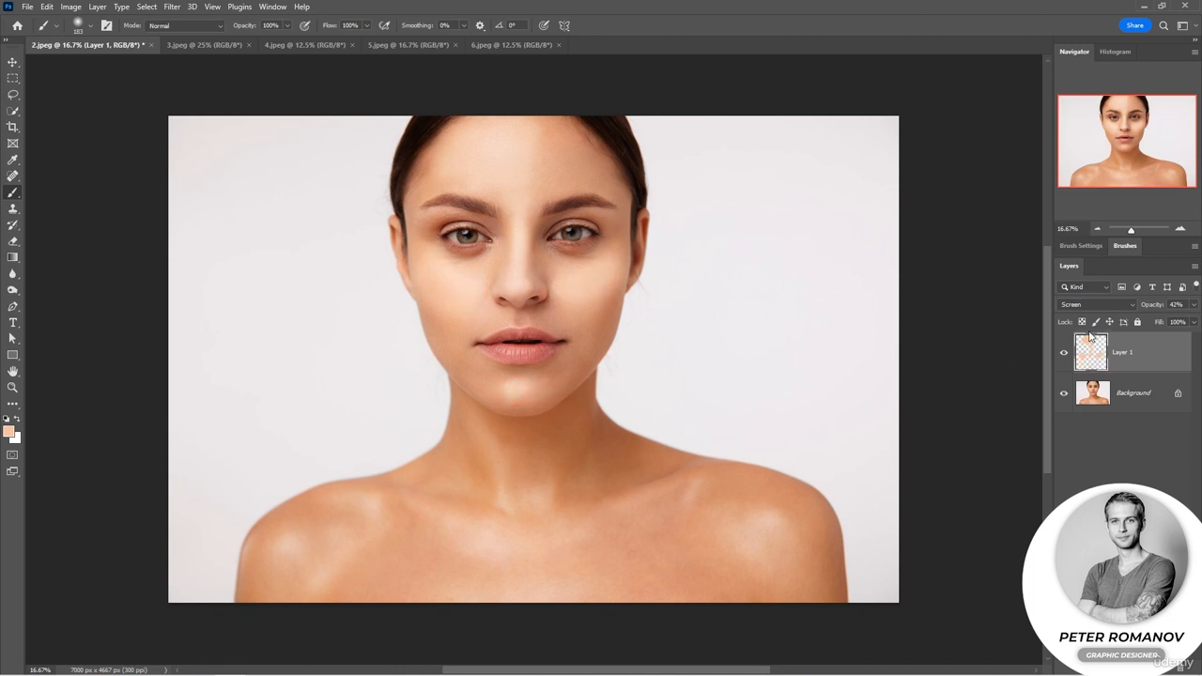
left_click_drag(1154, 310, 1153, 309)
Add a second empty layer, sample the darker skin tone on the neck, and set the blending mode to Multiply.
key("ctrl+shift+alt+n")
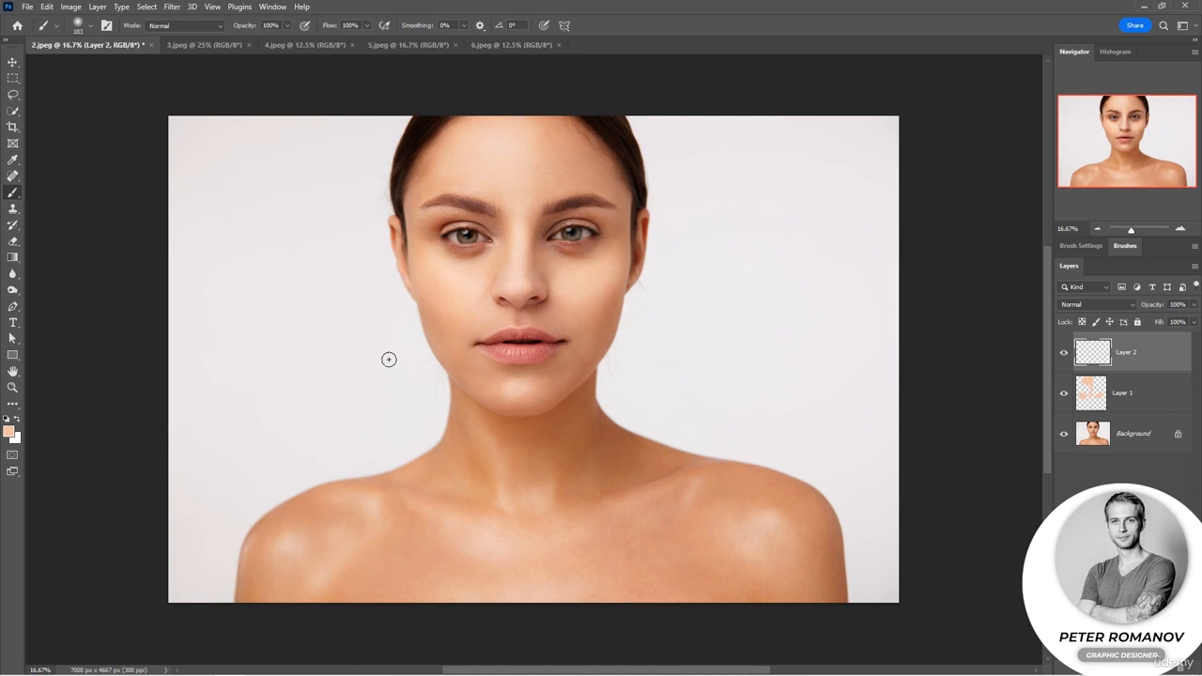
left_click(477, 454, "alt")
left_click(1080, 304)
left_click(1080, 353)
Paint contour shadows in the hollows of both cheeks and along both sides of the nose.
mouse_move(598, 346)
left_mouse_down()
mouse_move(610, 303)
mouse_move(592, 315)
left_mouse_up()
left_click_drag(422, 299, 439, 329)
left_click_drag(534, 287, 537, 230)
left_click_drag(510, 271, 495, 225)
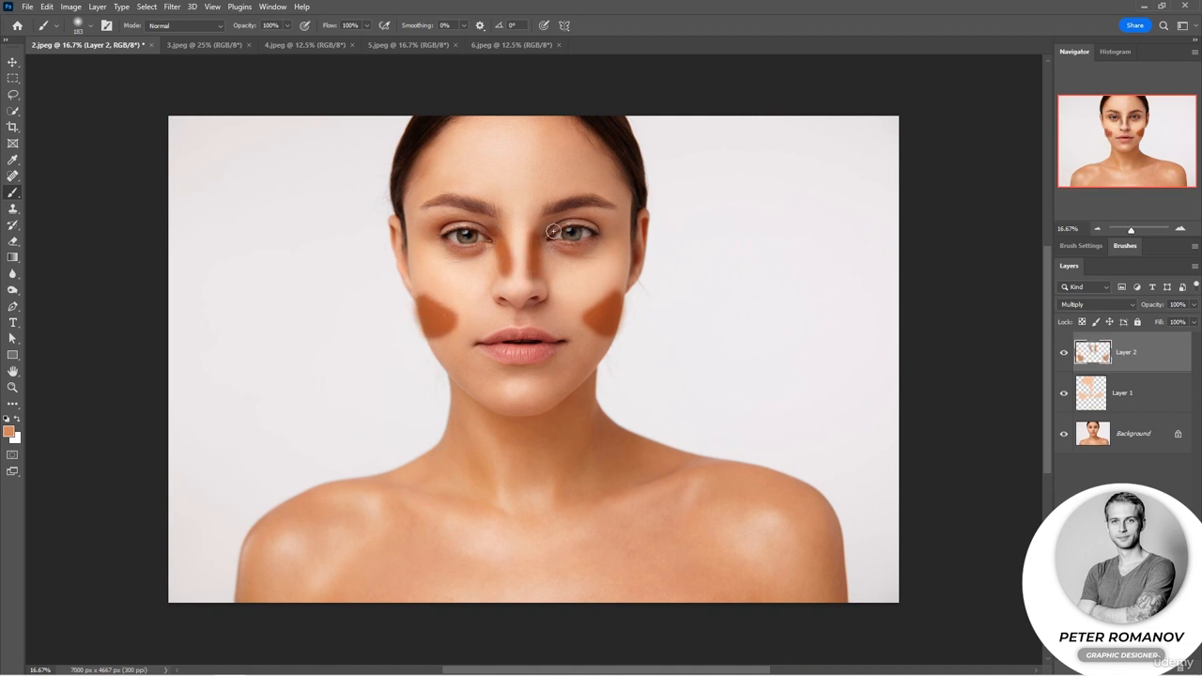
Paint a contour stroke along the jaw beside the chin and set the Multiply layer's opacity to 20%.
left_click_drag(473, 375, 468, 369)
mouse_move(1155, 306)
left_mouse_down()
mouse_move(1140, 308)
mouse_move(1152, 308)
left_mouse_up()
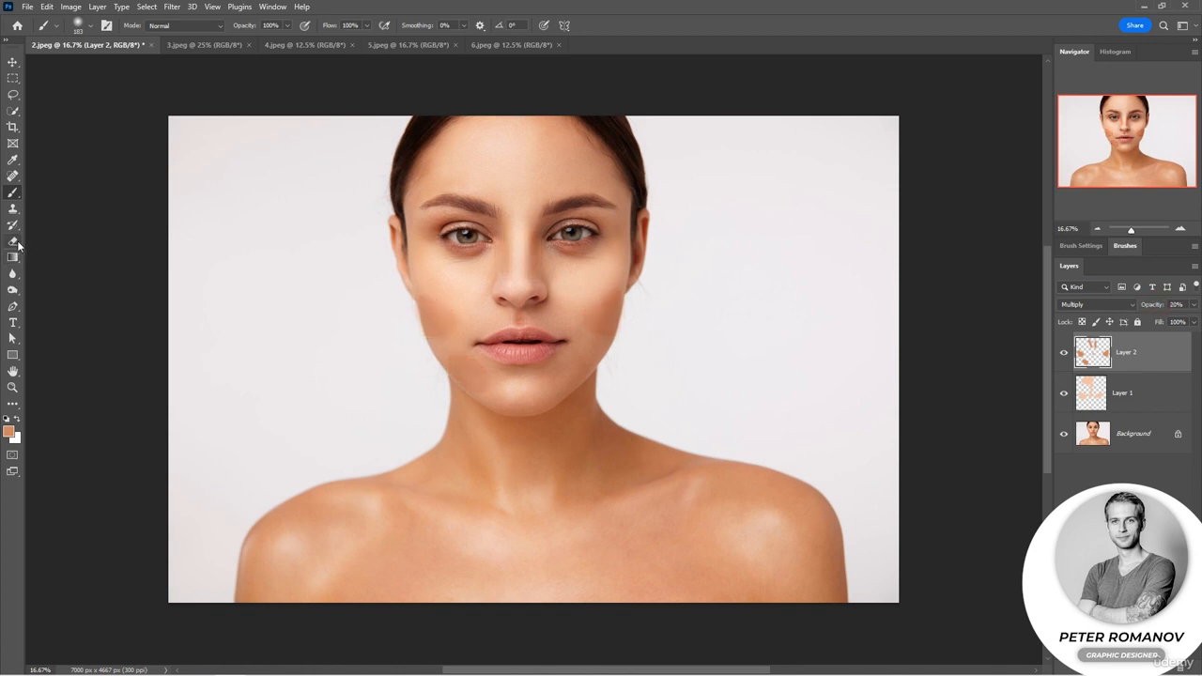
Enlarge the brush to 275 and deepen the contour shadow on the image-left cheek down to the jawline.
right_click(493, 305)
left_click(435, 308)
left_click(454, 326)
left_click(438, 336)
left_click(451, 351)
left_click(479, 382)
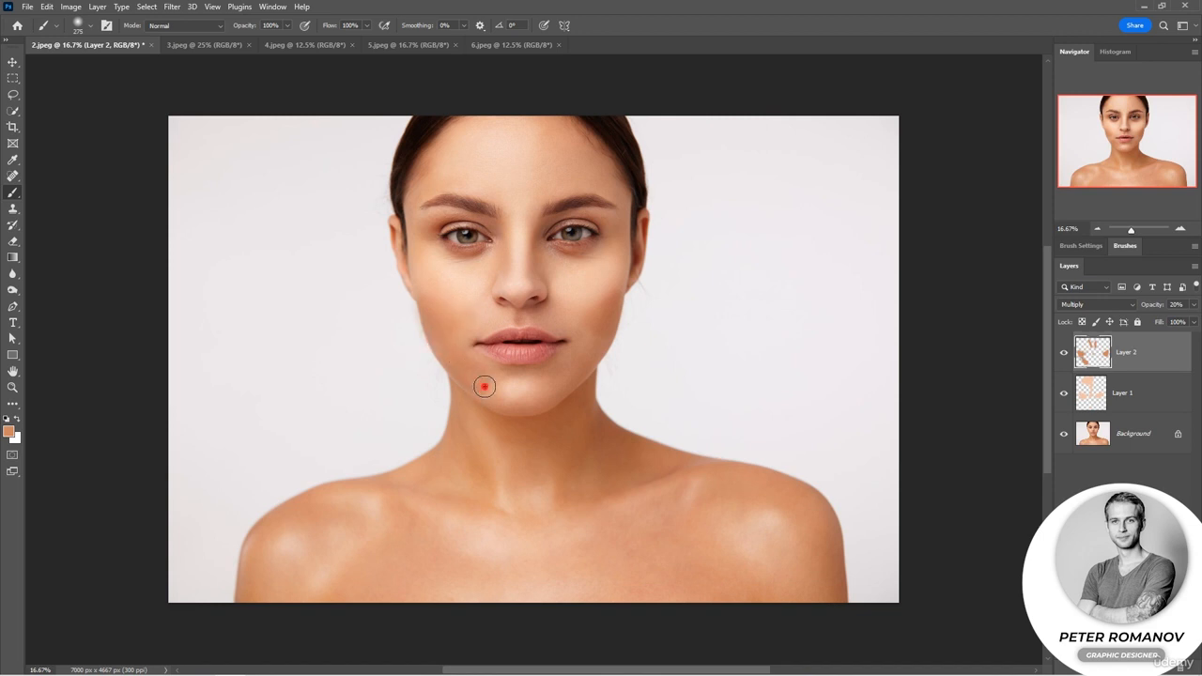
Paint matching contour shadow on the image-right jaw and cheek, and set the layer opacity to 13%.
left_click(601, 343)
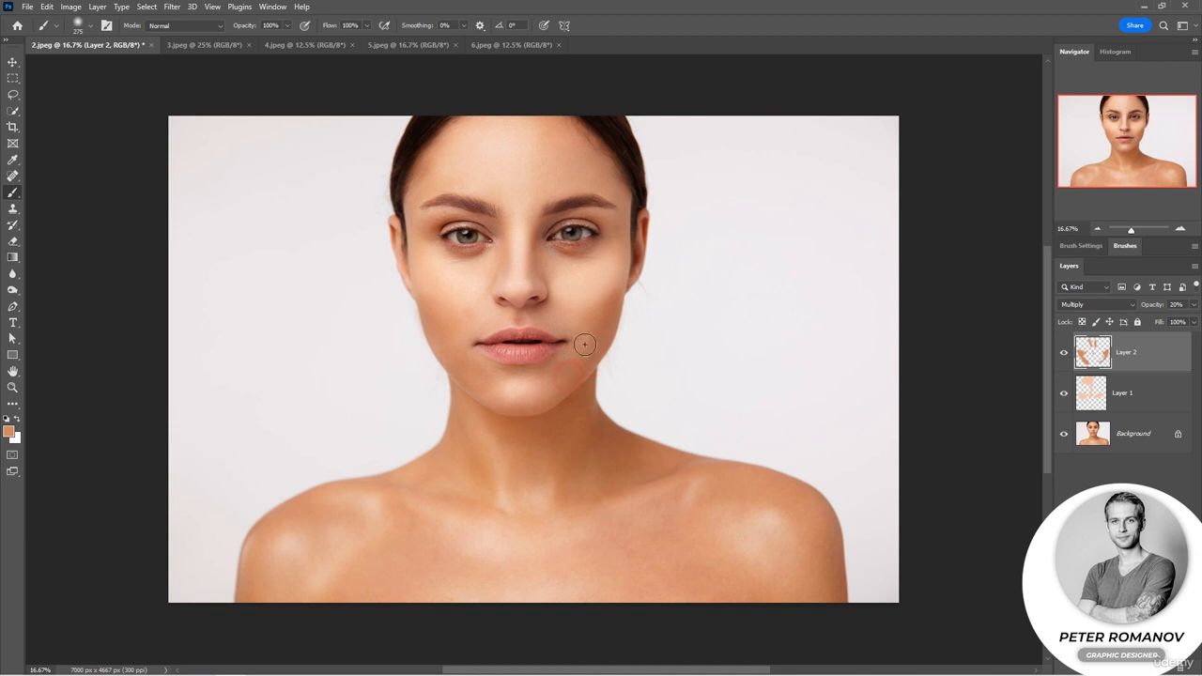
left_click(583, 313)
left_click(609, 305)
left_click(570, 312)
left_click_drag(1155, 309, 1151, 308)
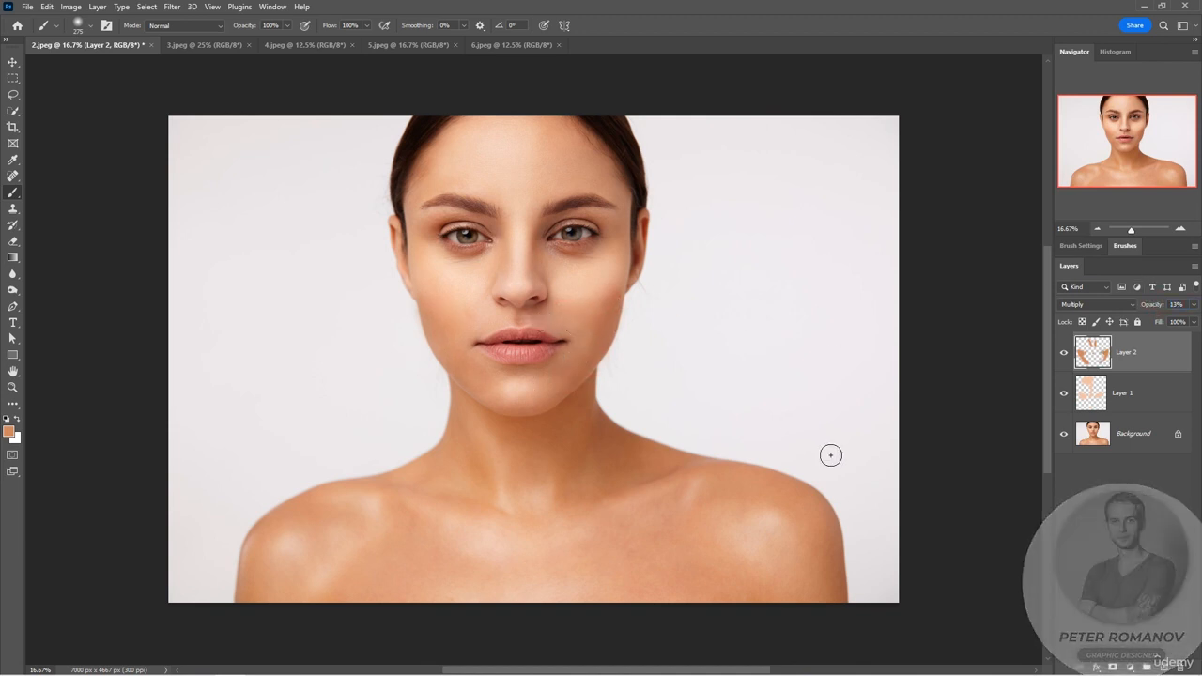
Add a new empty layer, sample the dark hair color, and set the blending mode to Multiply.
left_click(1163, 666)
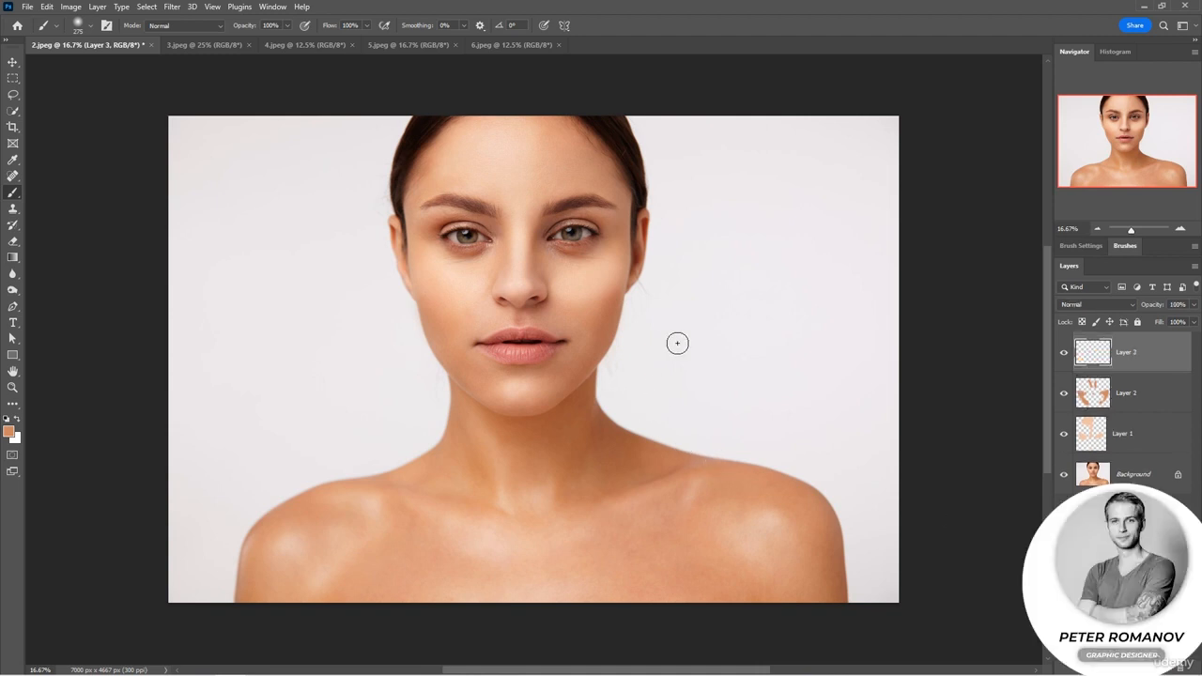
left_click(631, 151, "alt")
left_click(1083, 305)
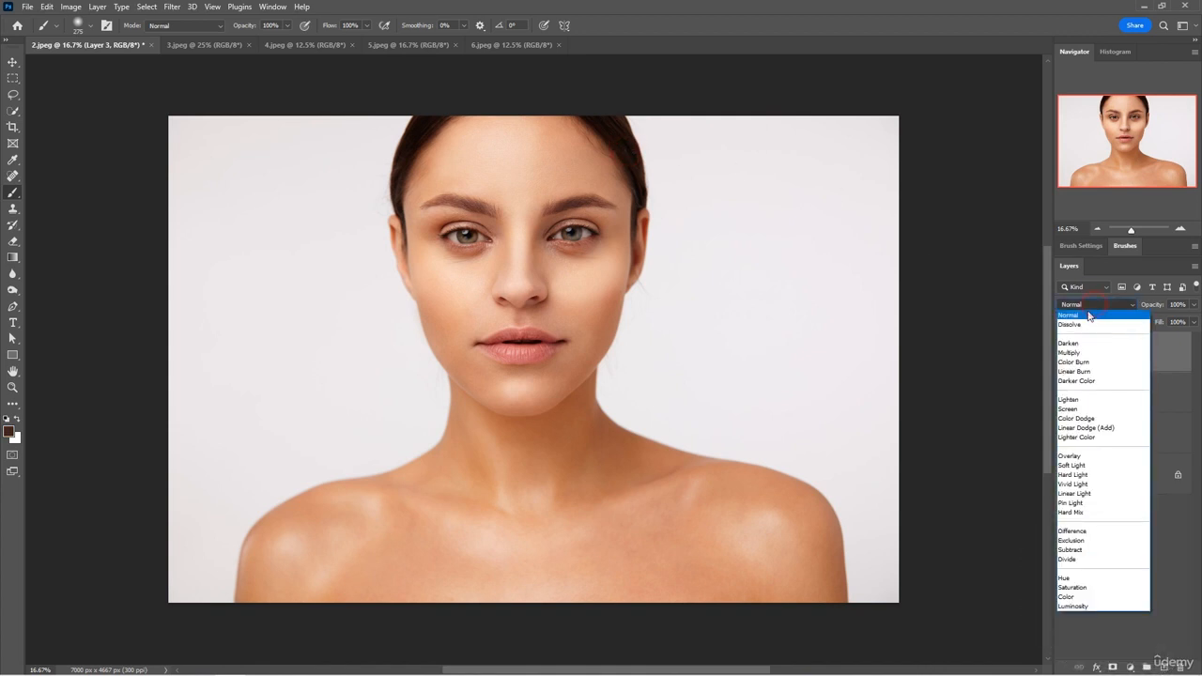
left_click(1089, 350)
Paint a dark vignette along the photo's right, upper and left edges with a soft 1811-size brush.
mouse_move(875, 119)
left_mouse_down()
mouse_move(925, 208)
mouse_move(914, 141)
left_mouse_up()
key("ctrl+z")
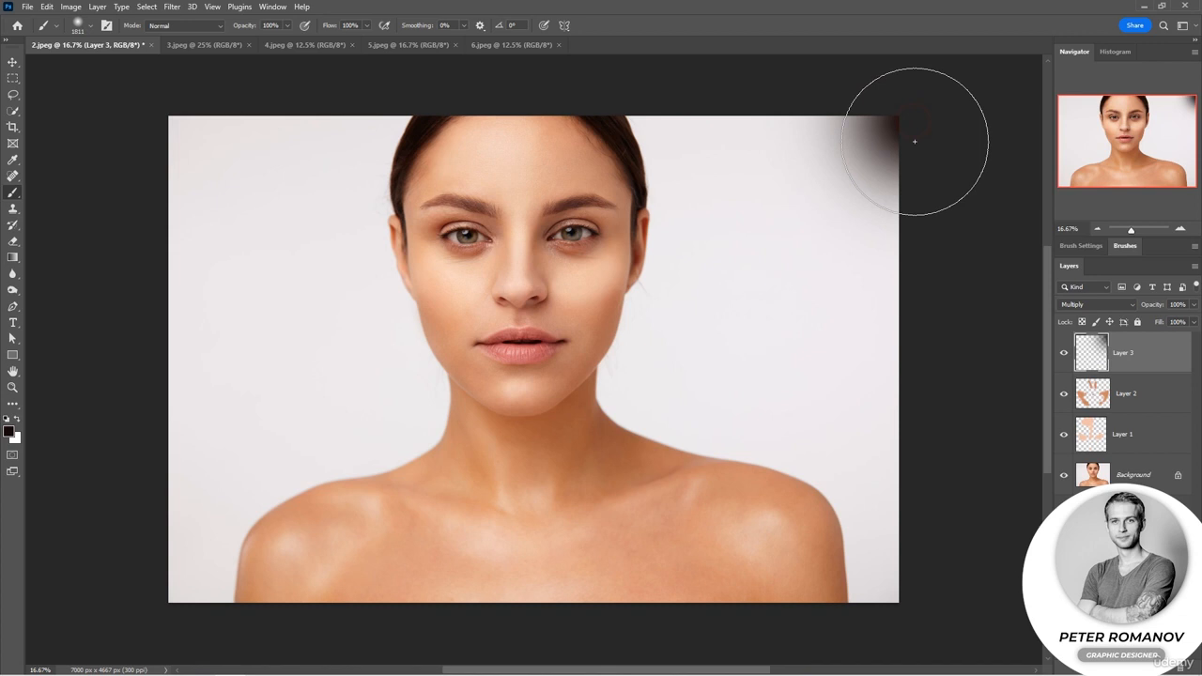
left_click(939, 582, "shift")
left_click(893, 94, "shift")
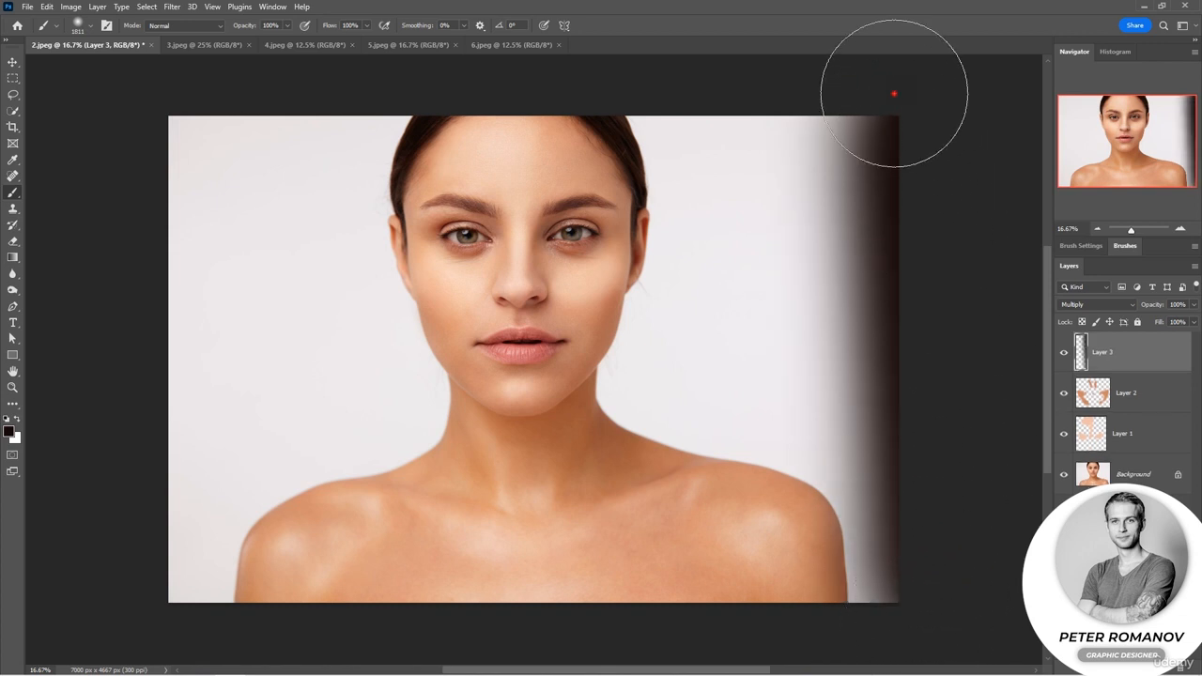
key("ctrl+z")
left_click(895, 93)
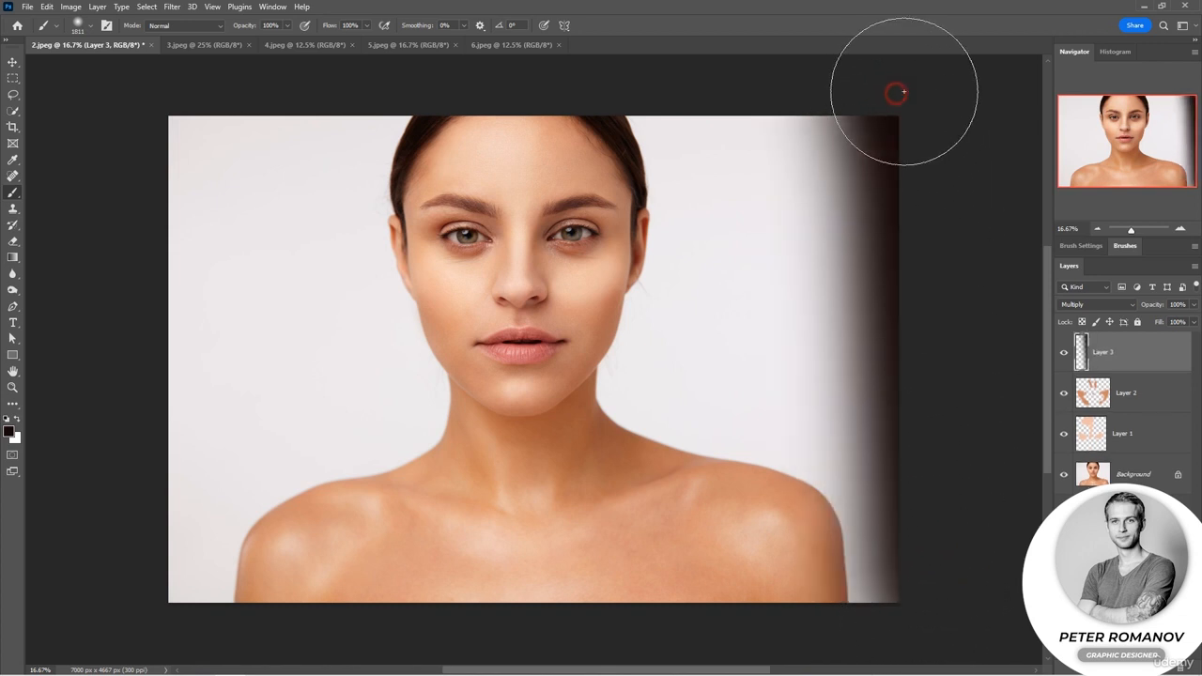
left_click(667, 67, "shift")
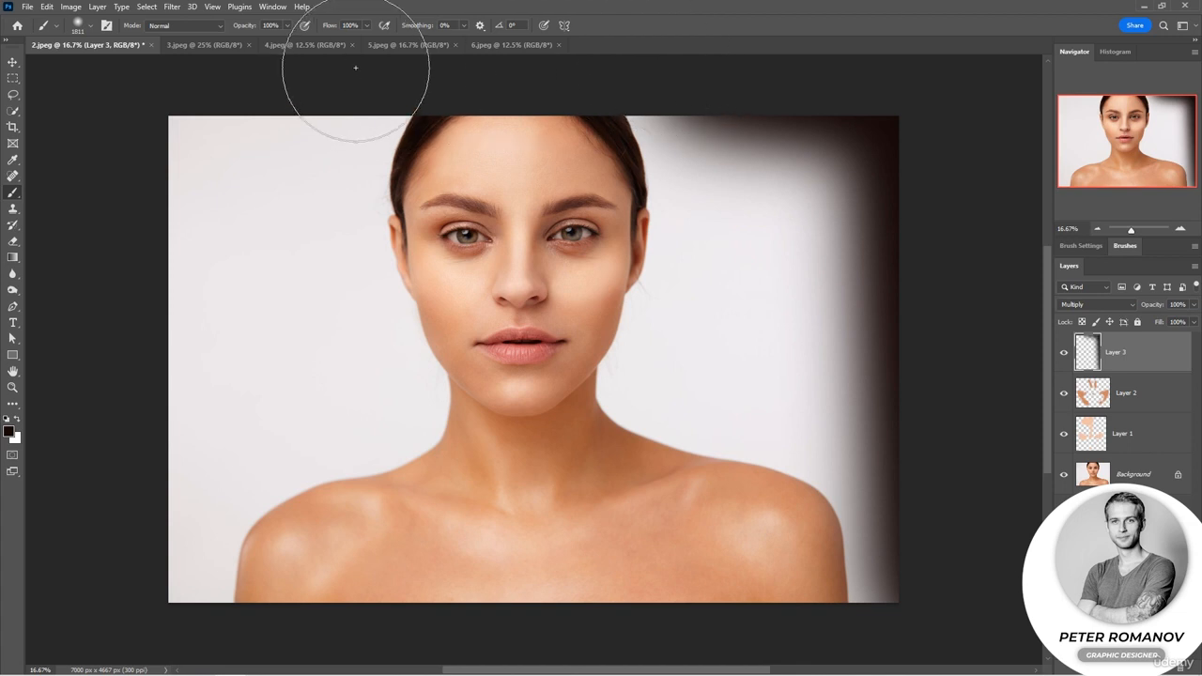
left_click(185, 78, "shift")
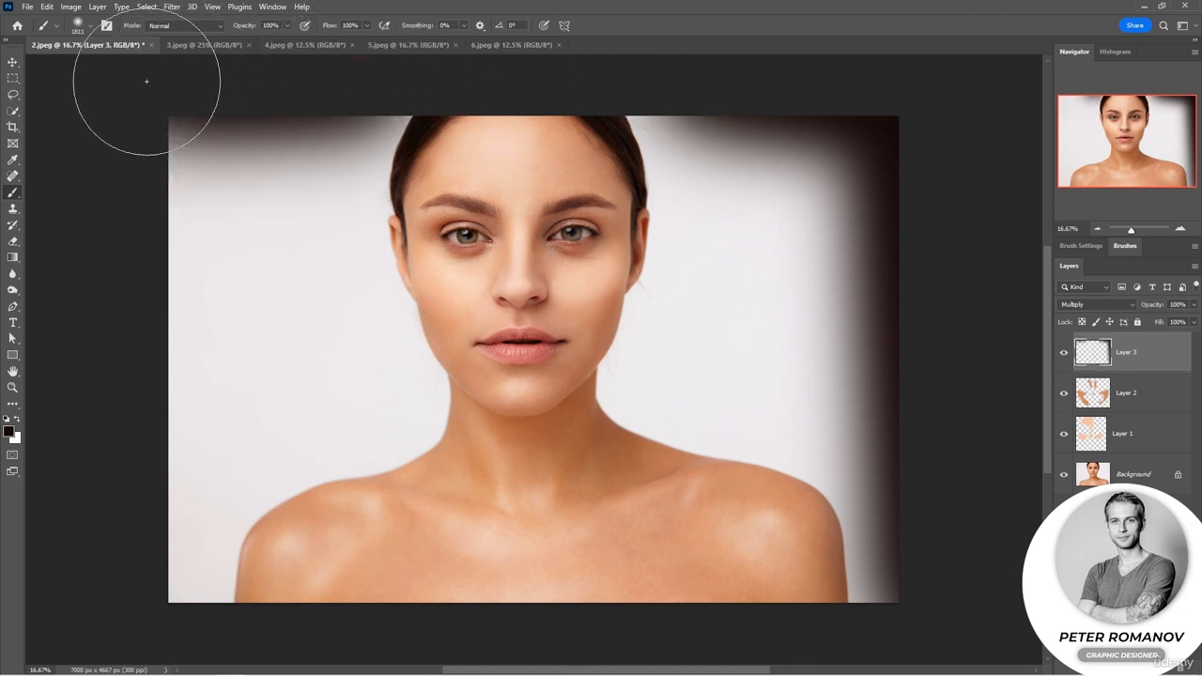
left_click(143, 569, "shift")
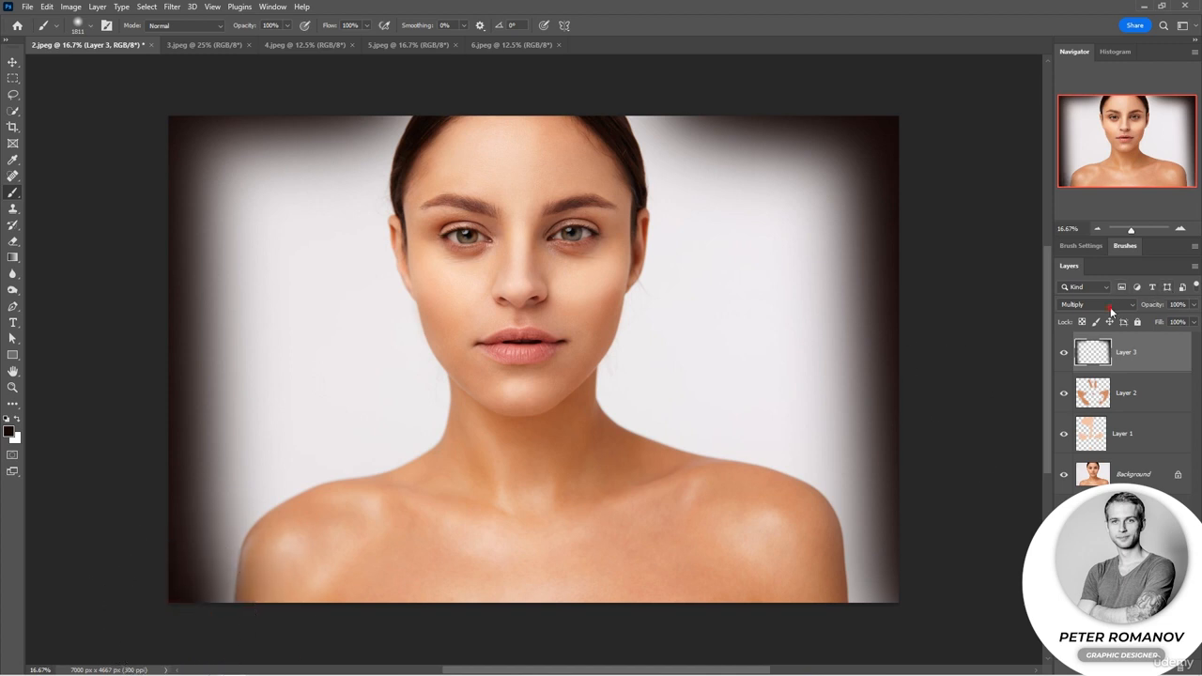
Keep the vignette layer on Multiply and set its opacity to 74%.
left_click(1113, 306)
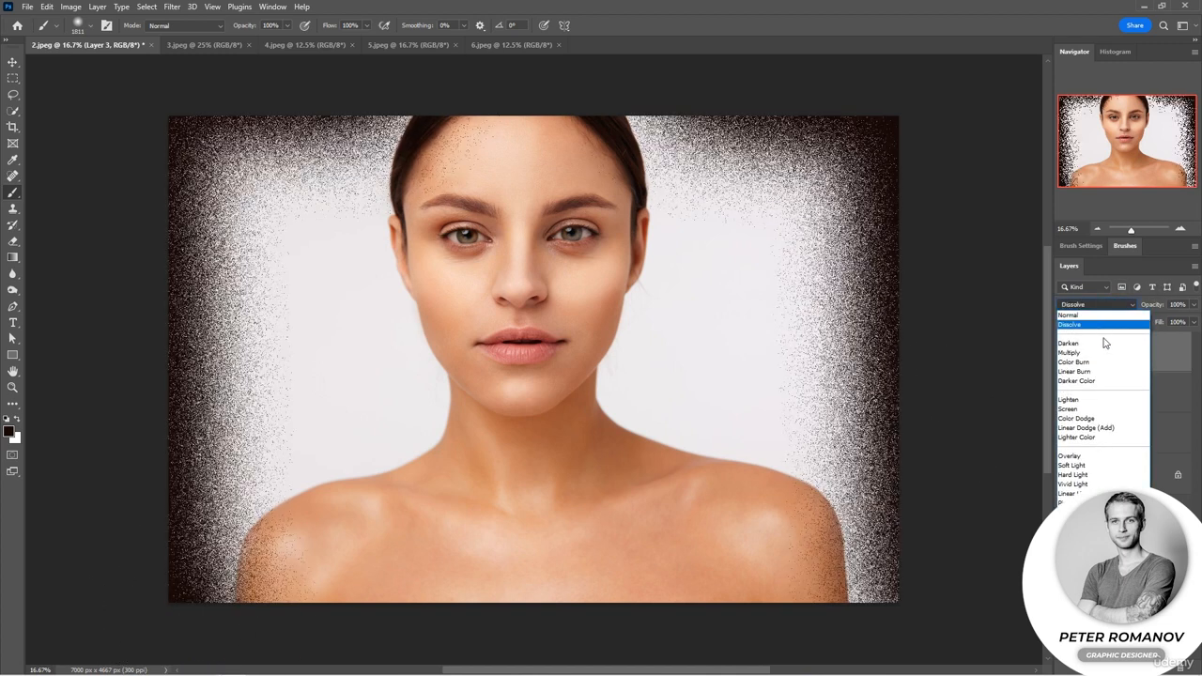
left_click(1101, 353)
left_click_drag(1164, 308, 1152, 311)
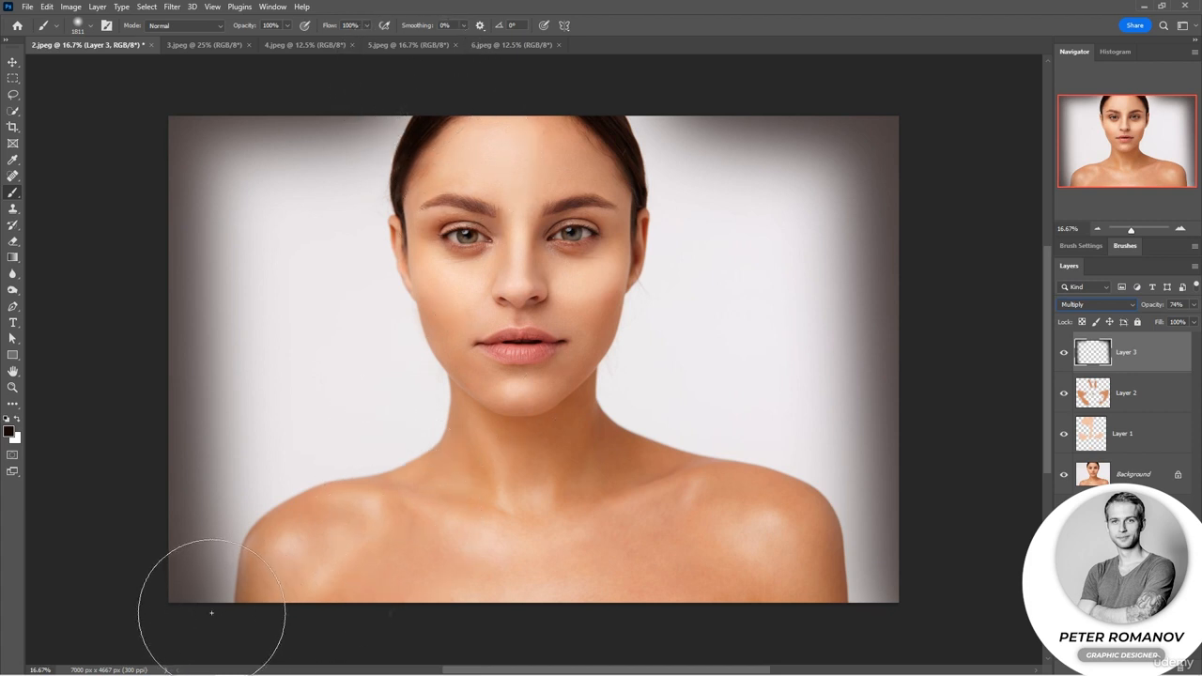
Extend the vignette along the photo's lower and upper edges, lower the layer's opacity, and compare the result with the original.
left_click_drag(197, 611, 230, 615)
left_click_drag(304, 615, 854, 612)
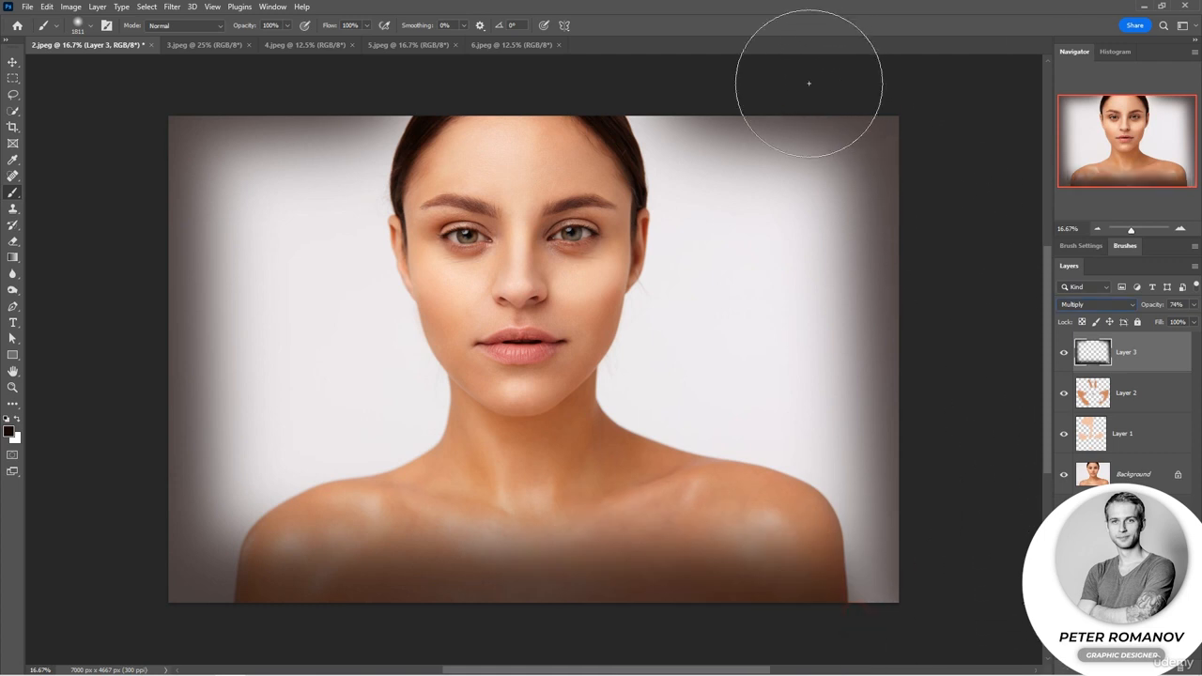
mouse_move(695, 79)
left_mouse_down()
mouse_move(429, 67)
mouse_move(450, 75)
left_mouse_up()
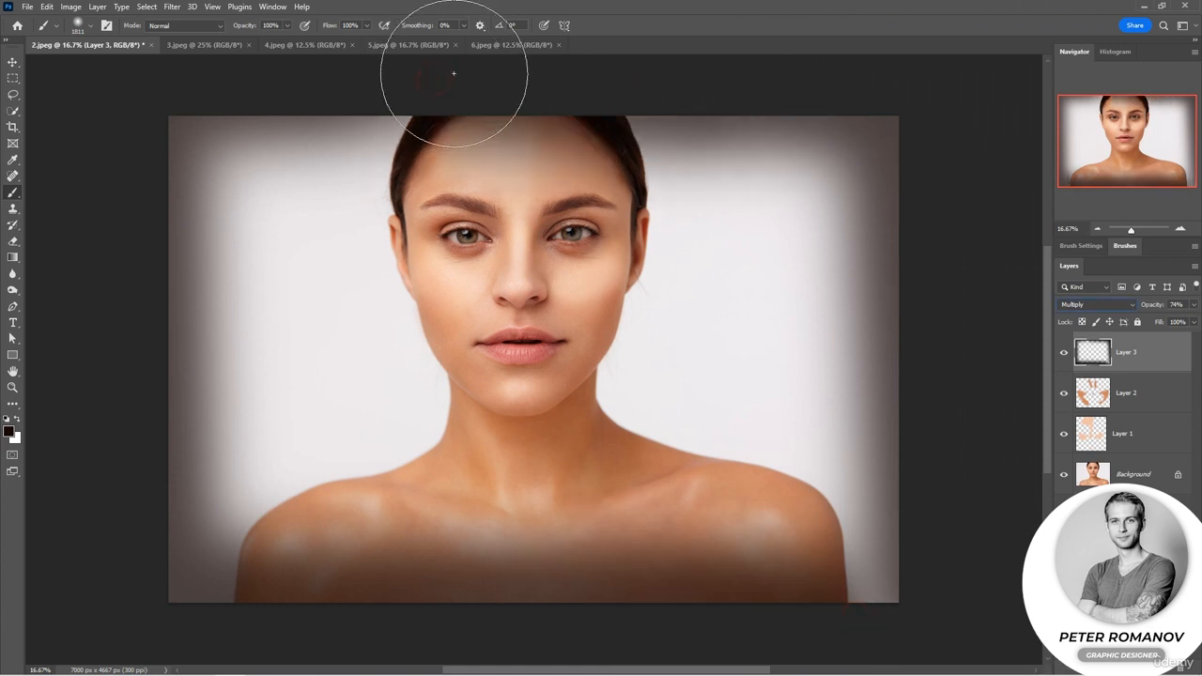
left_click_drag(1171, 301, 1151, 305)
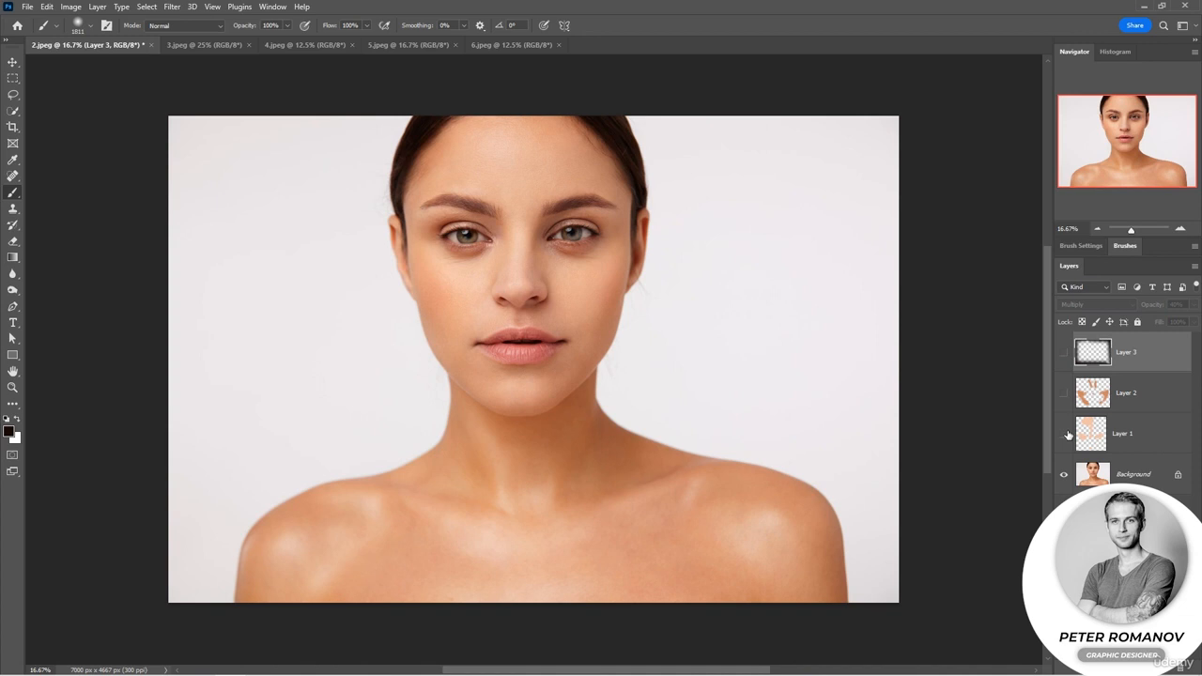
left_click_drag(1068, 435, 1063, 355)
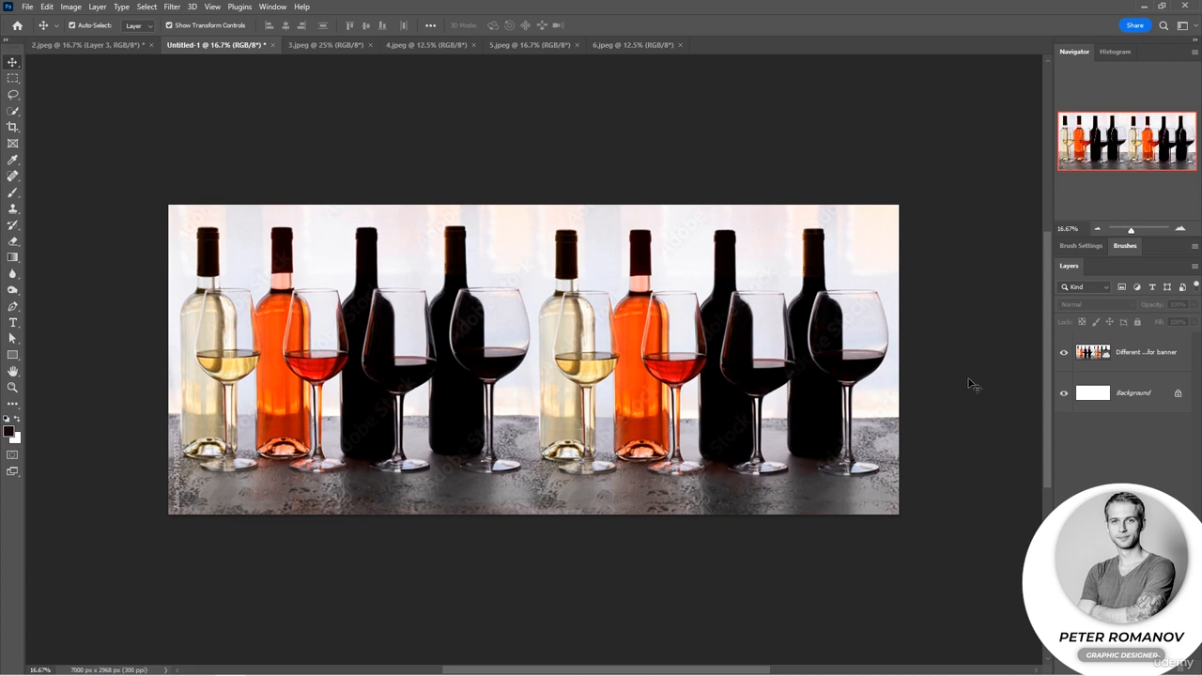
Switch to the 3.jpeg document and delete the Layer 1 copy layer.
left_click(326, 45)
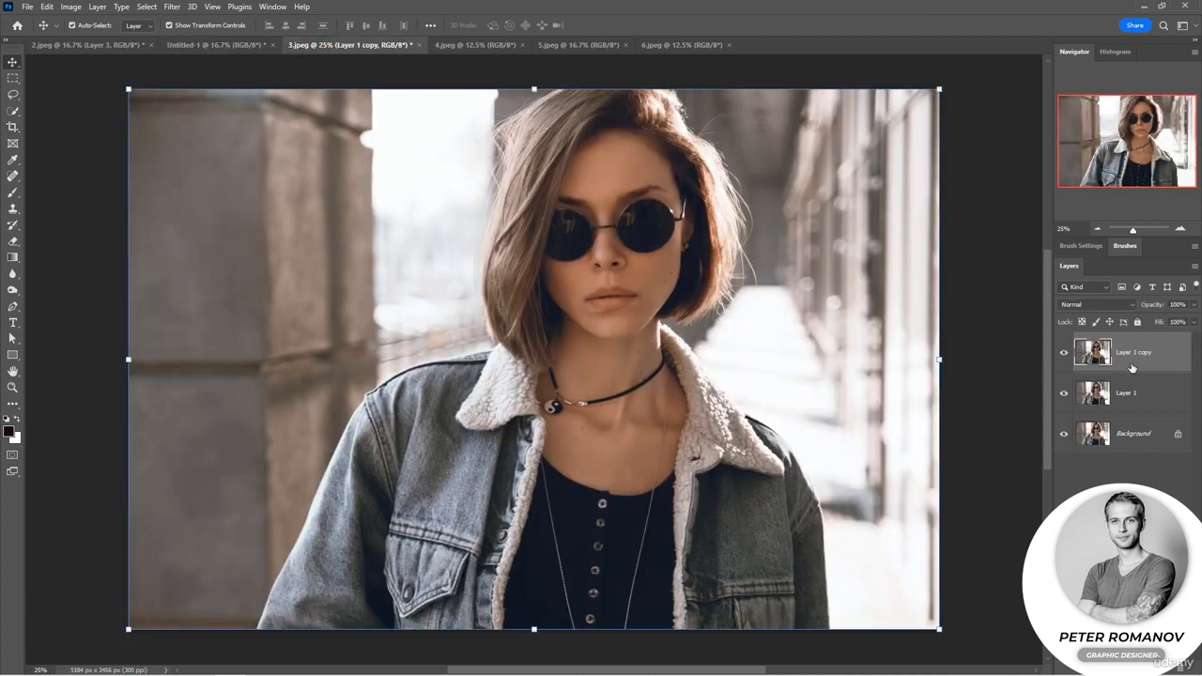
key("Delete")
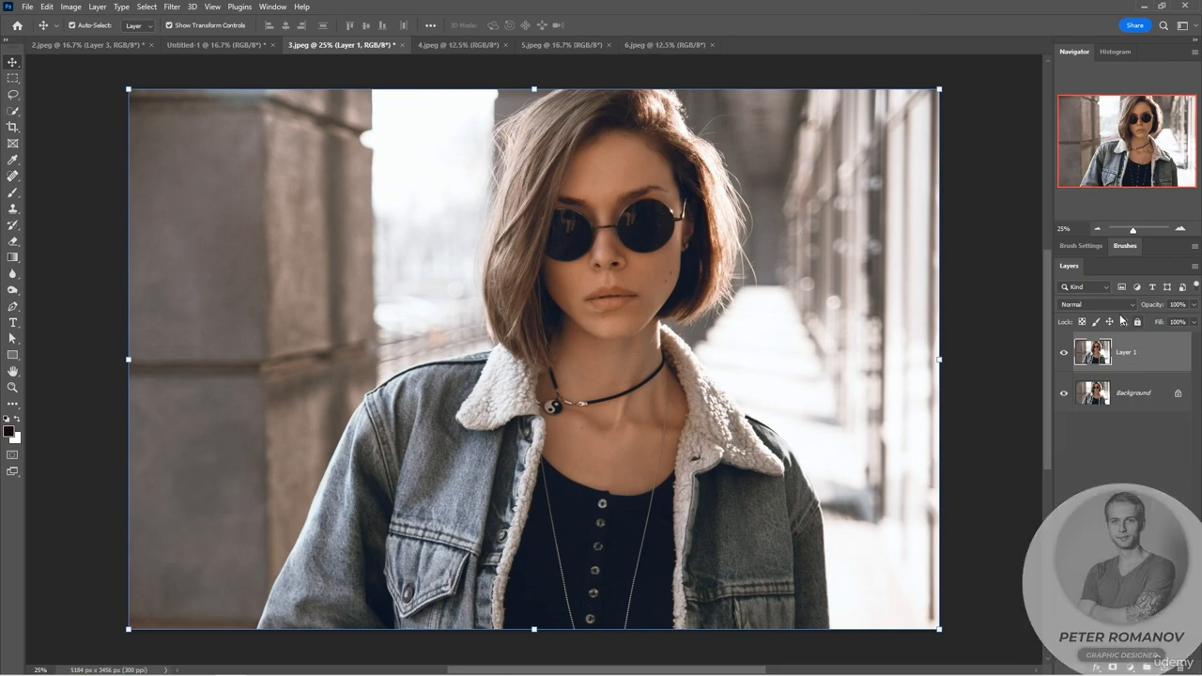
Preview the contrast blending modes on Layer 1 and set the layer to Overlay.
left_click(1108, 304)
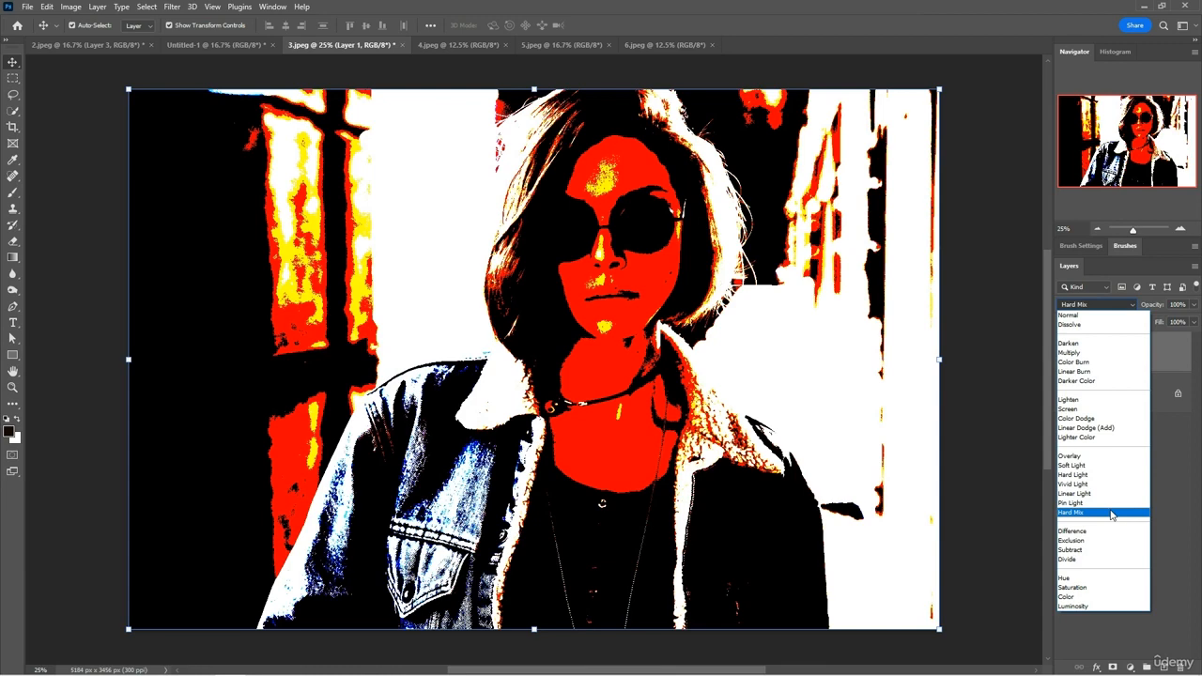
left_click(1178, 552)
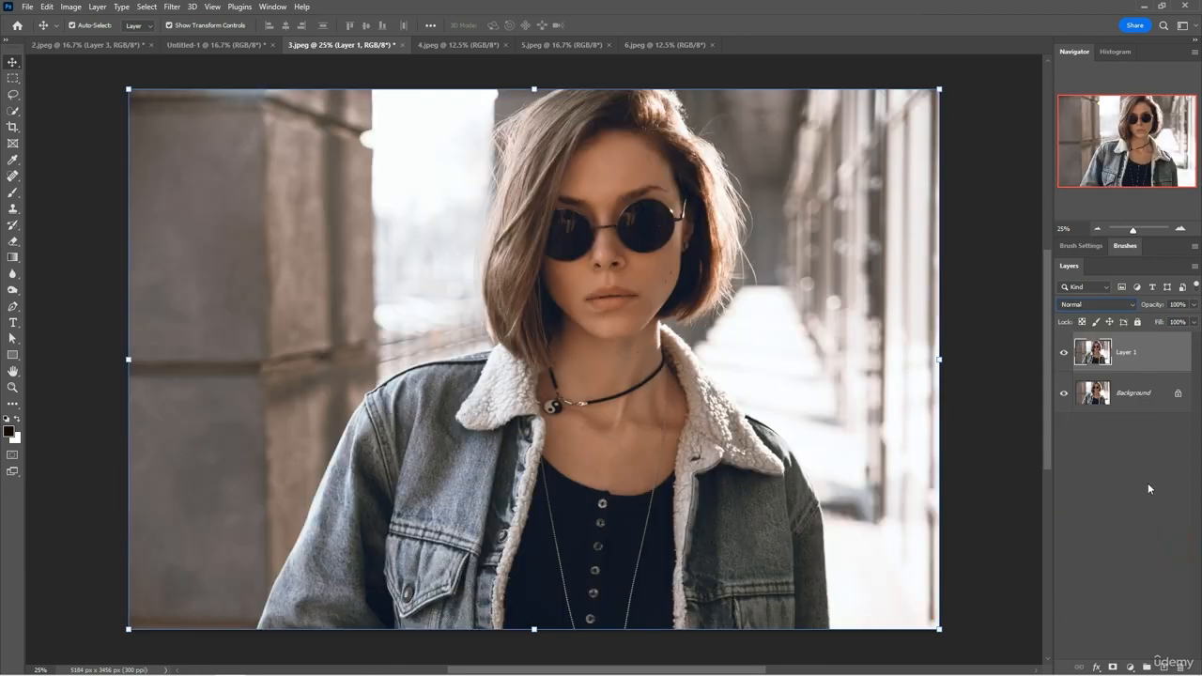
left_click(1097, 306)
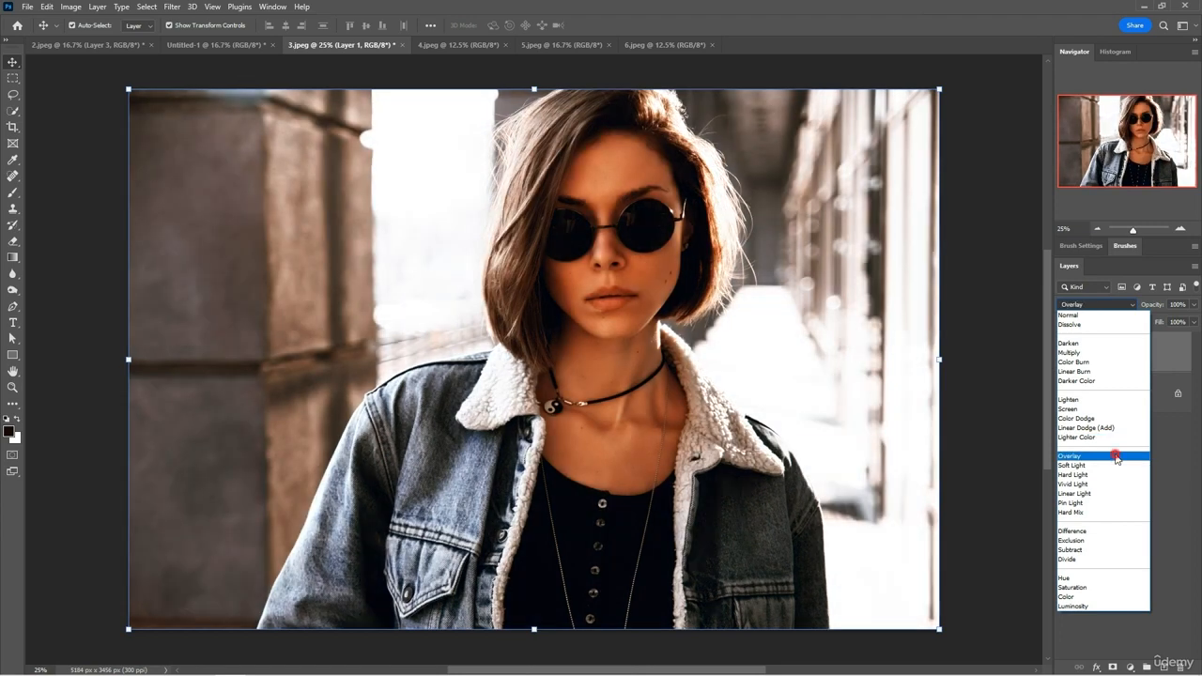
left_click(1116, 456)
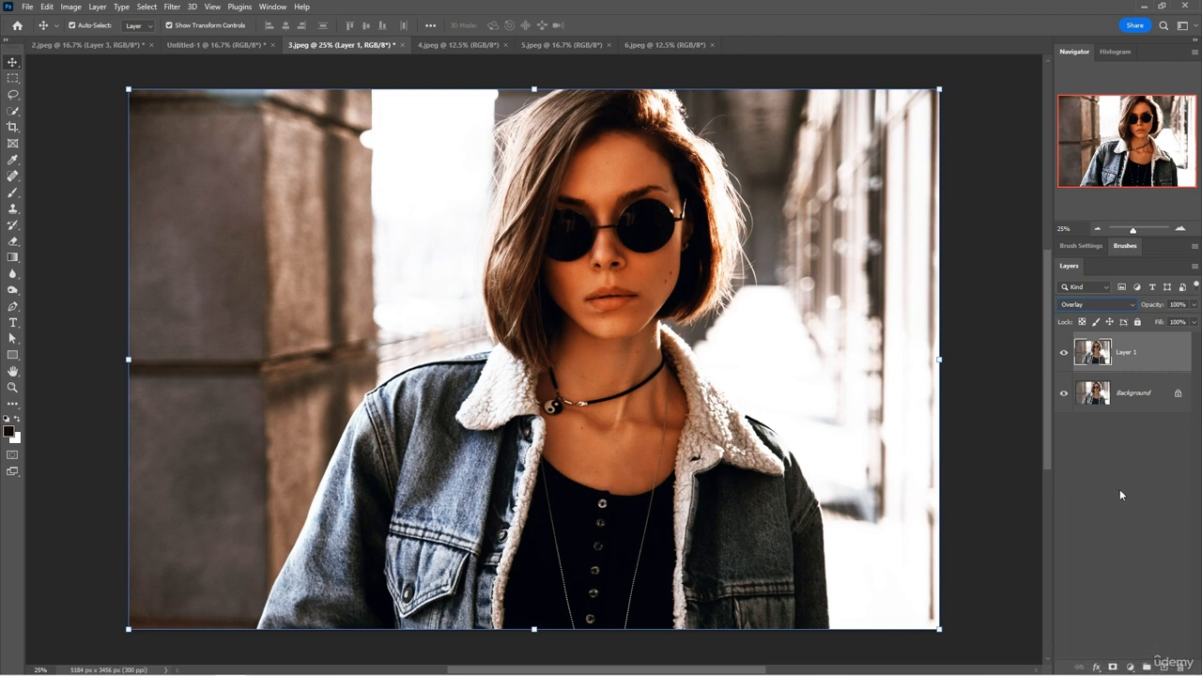
Add a new layer filled with mid-gray and hide Layer 1.
left_click(1164, 666)
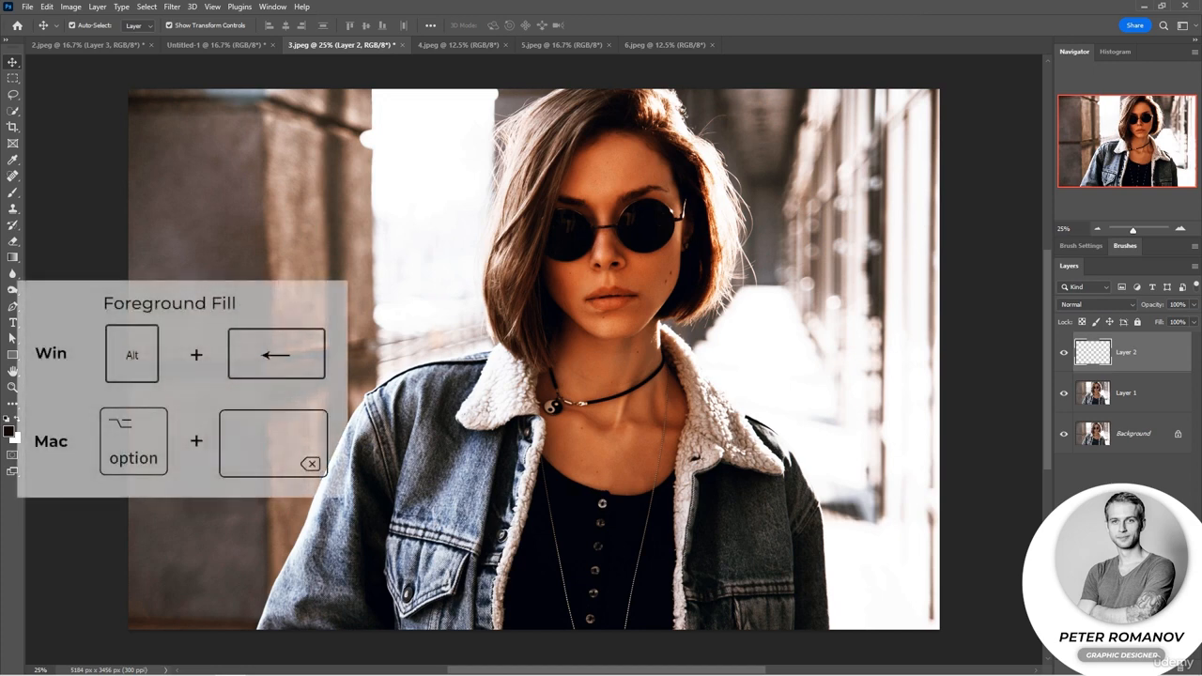
key("alt+BackSpace")
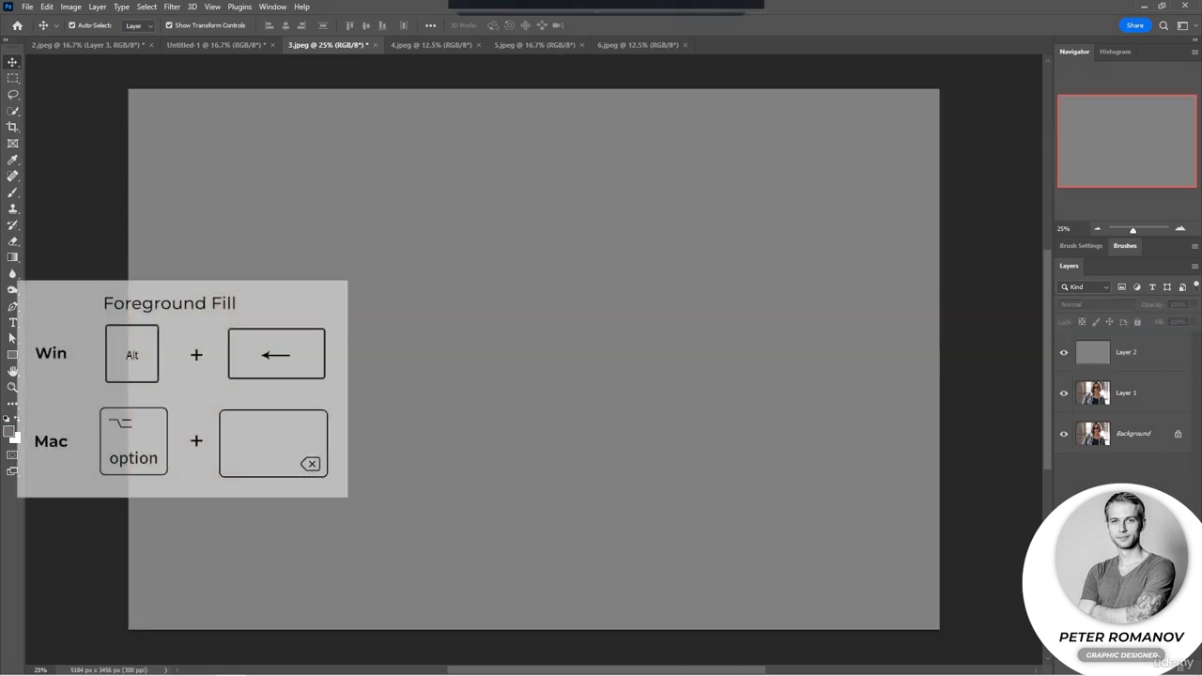
left_click(1064, 393)
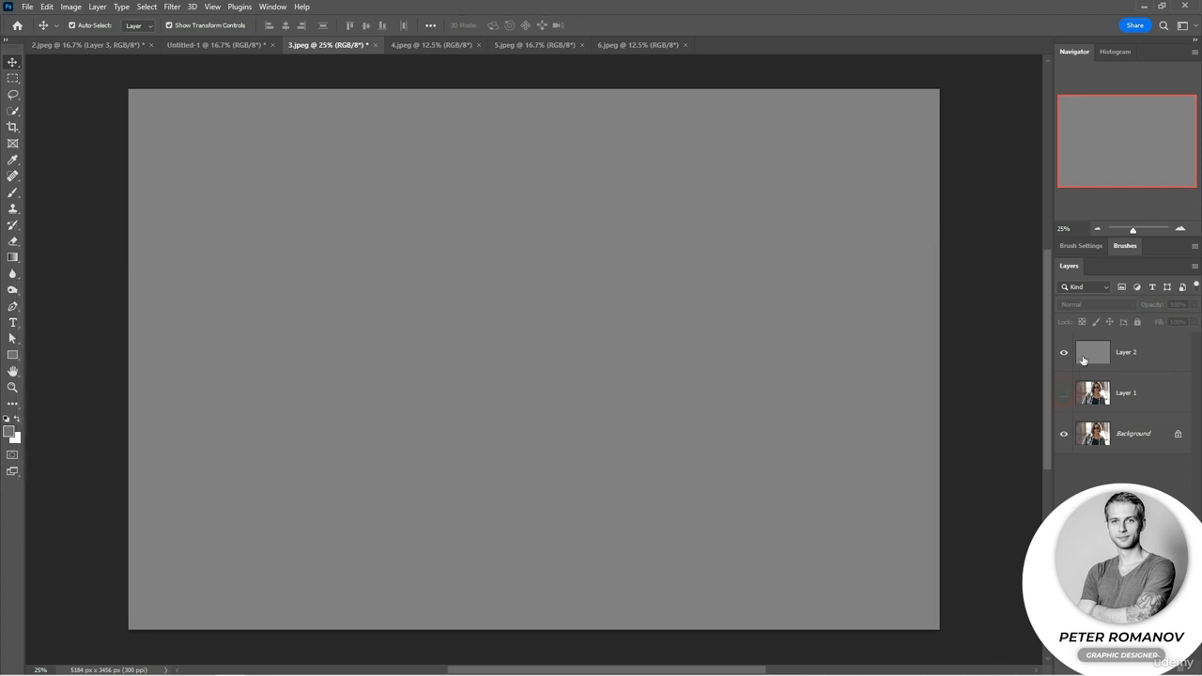
Set the gray layer to Overlay, then hide it and show Layer 1 again.
left_click(1094, 304)
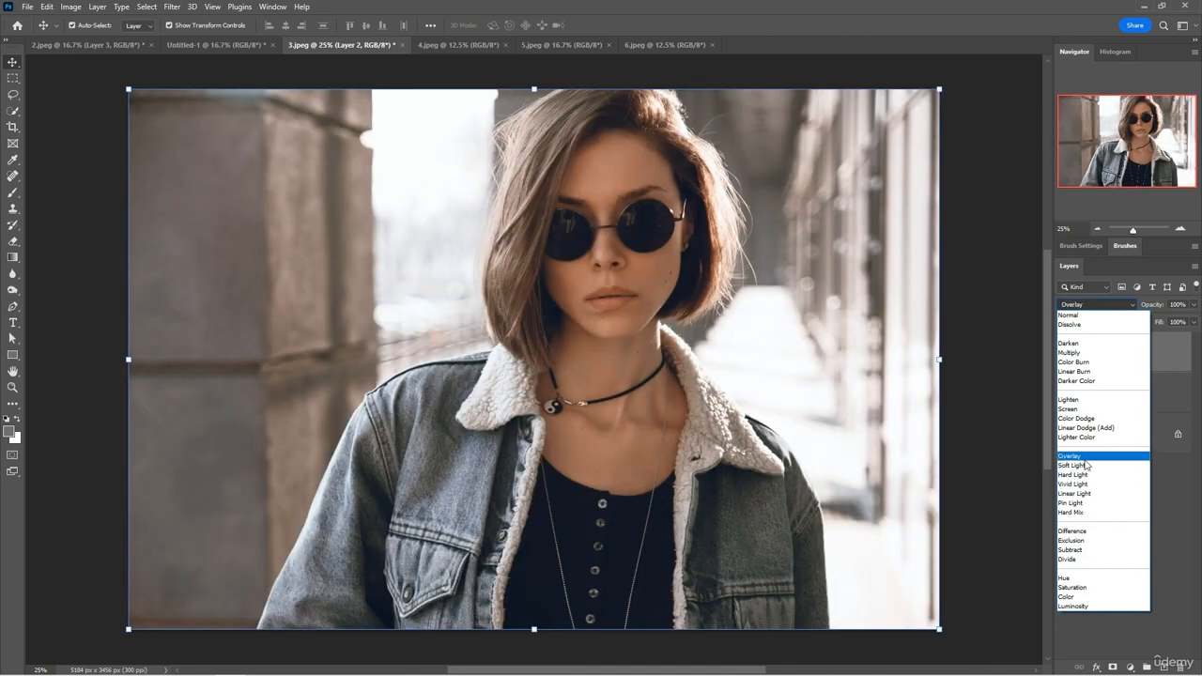
left_click(1085, 460)
left_click(1064, 392)
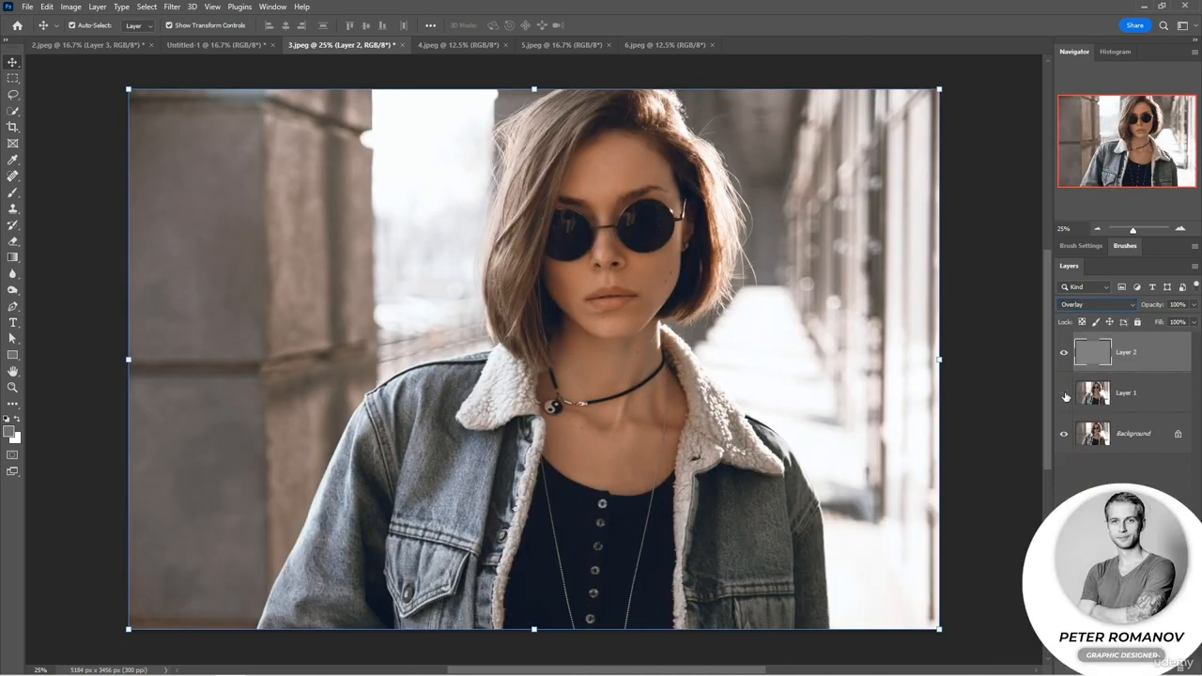
left_click(1063, 352)
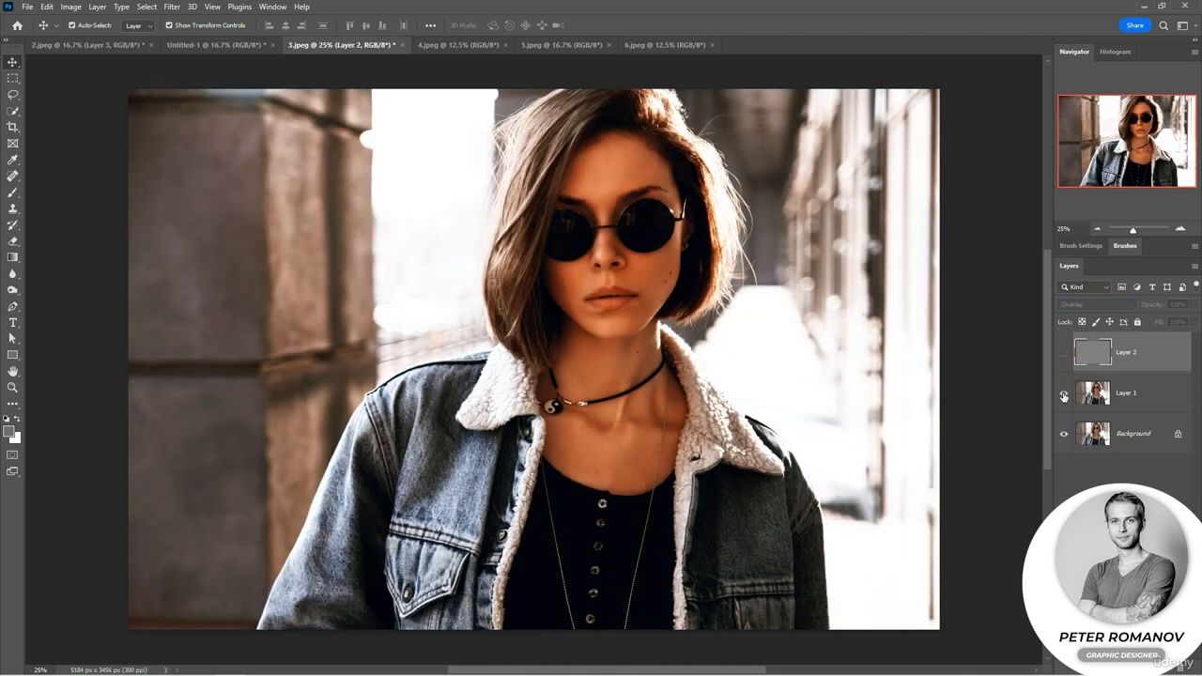
Add an empty layer and fill it with a vertical linear gradient from black at the base to white at the top.
key("ctrl+alt+shift+n")
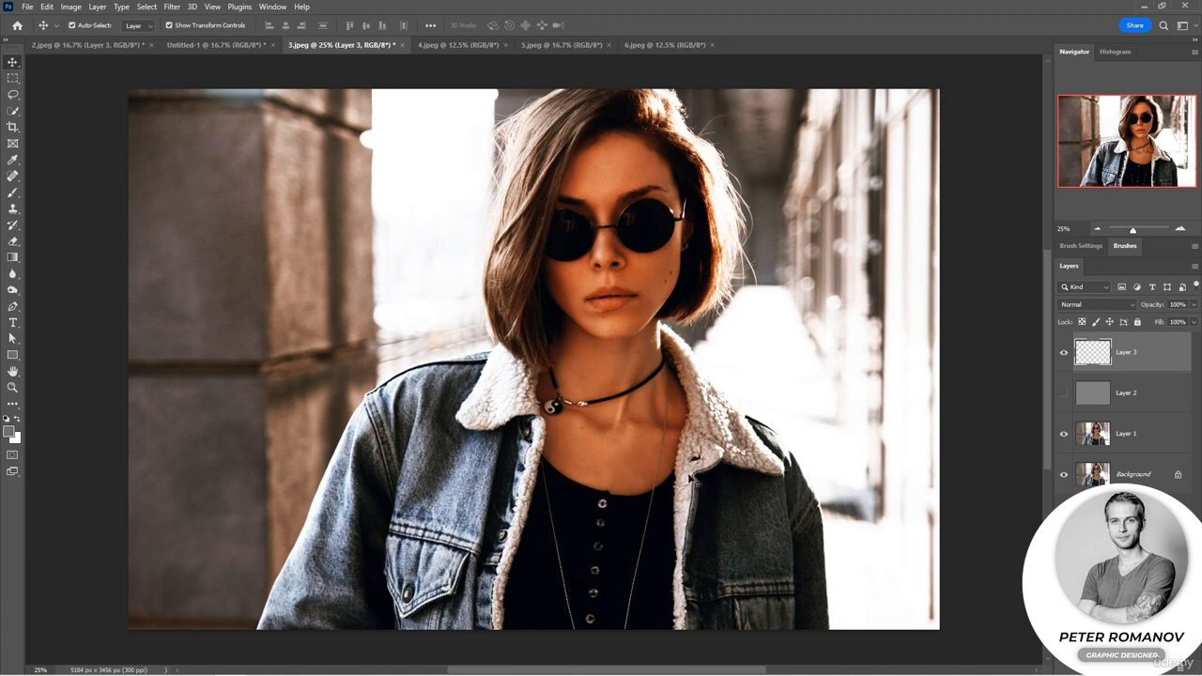
left_click(12, 259)
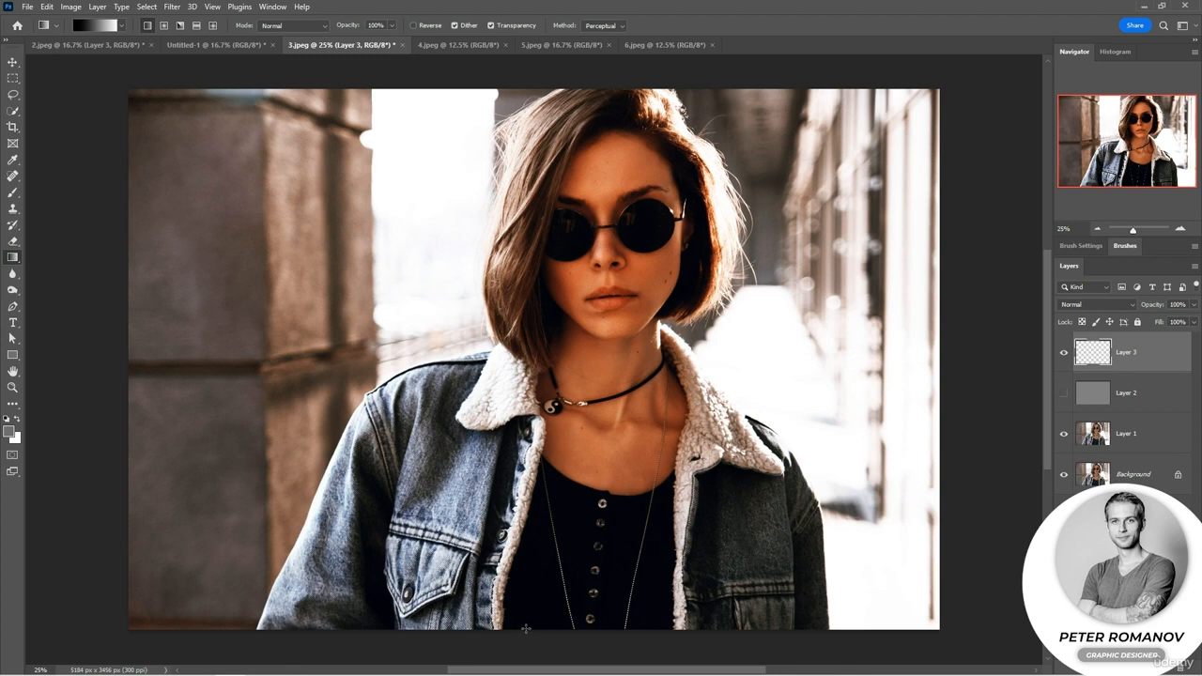
mouse_move(526, 628)
left_mouse_down()
mouse_move(509, 395)
mouse_move(530, 96)
left_mouse_up()
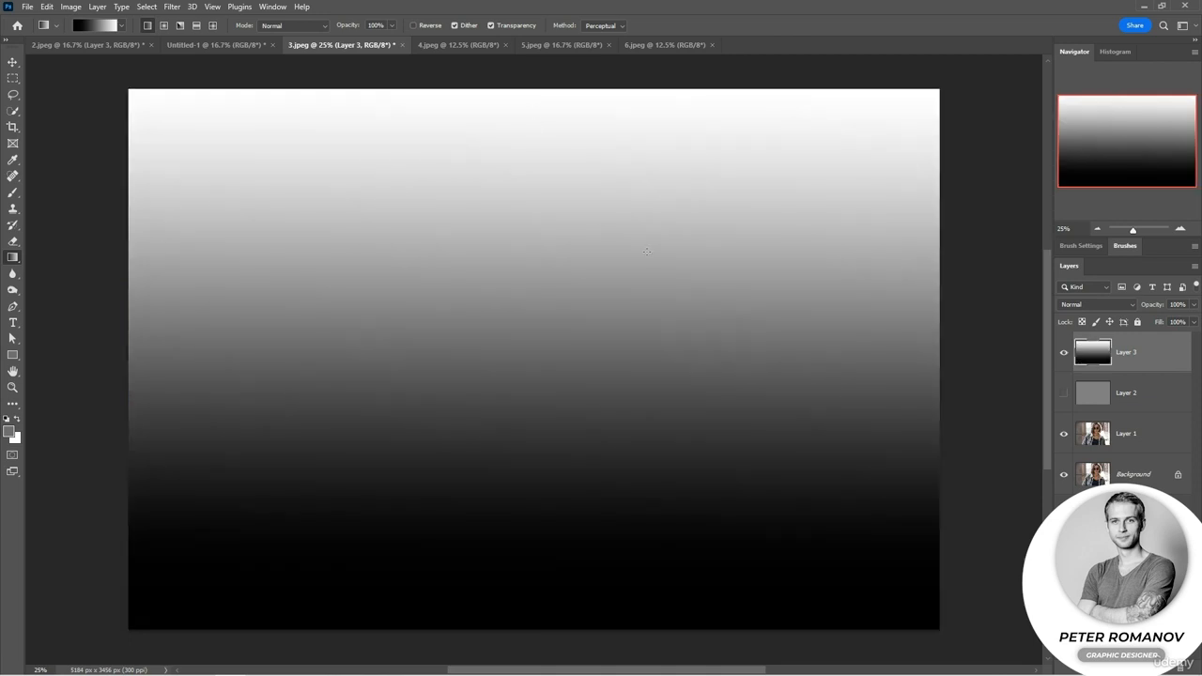
Preview the contrast blending modes, including Linear Light, on the gradient layer.
left_click(1095, 306)
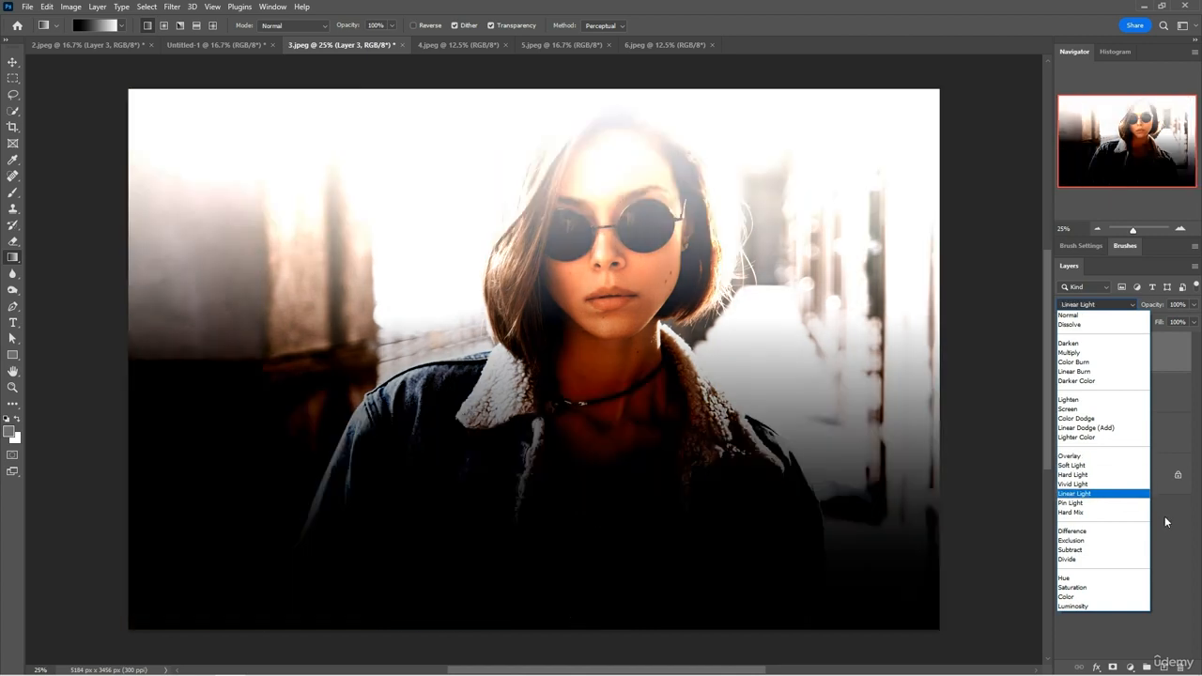
left_click(1193, 538)
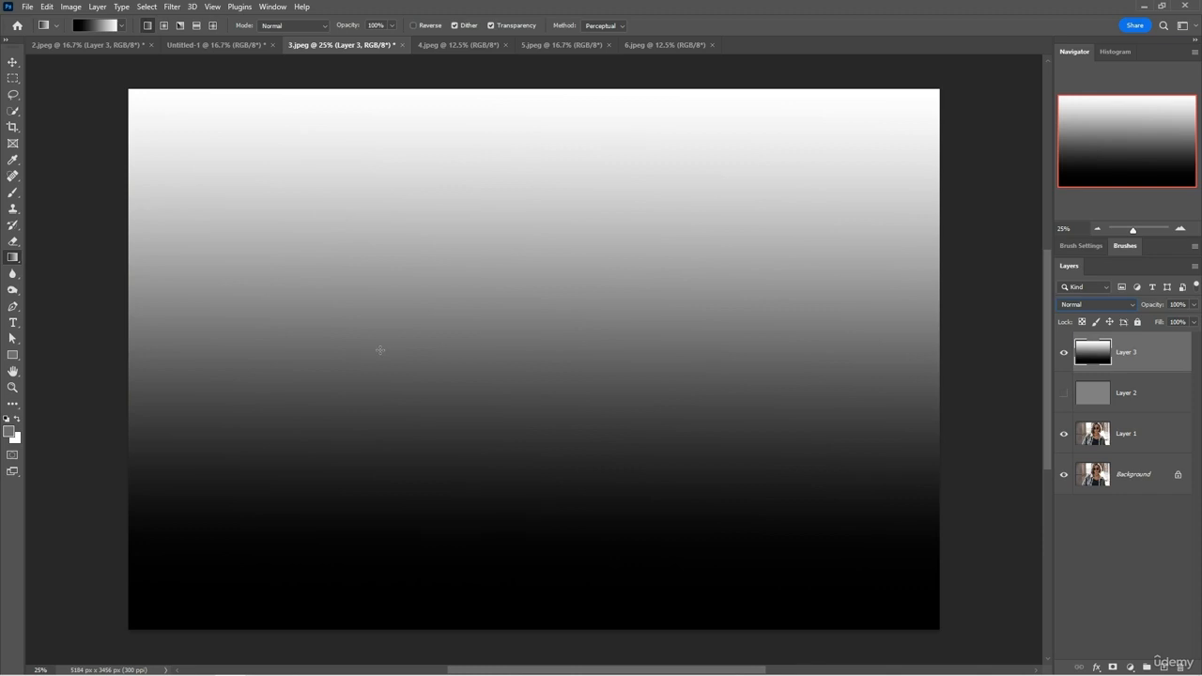
Check more contrast blending modes on the gradient layer, return it to Normal, and hide Layer 3.
left_click(1094, 305)
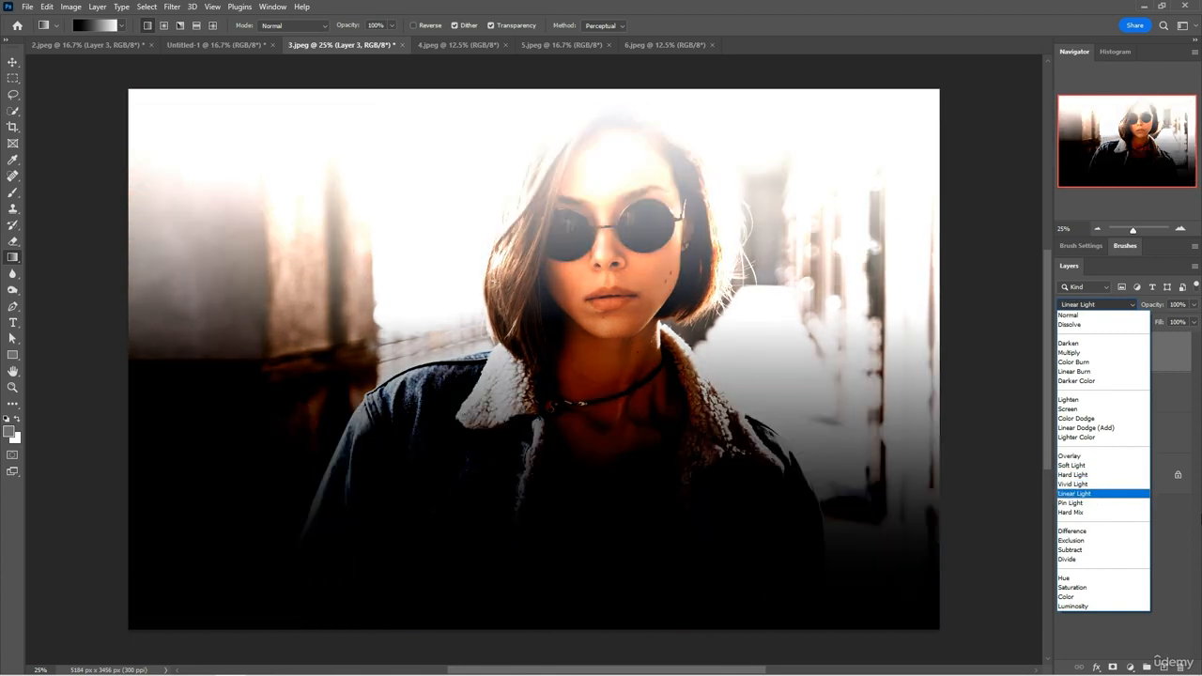
left_click(1184, 529)
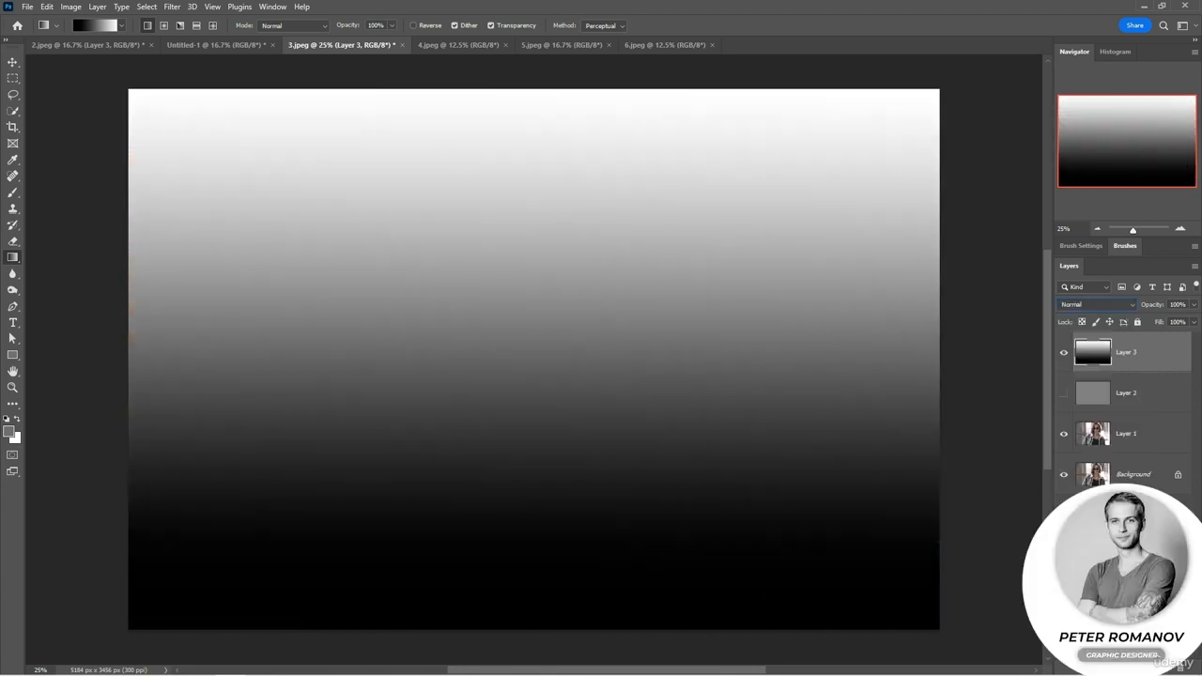
left_click(1064, 352)
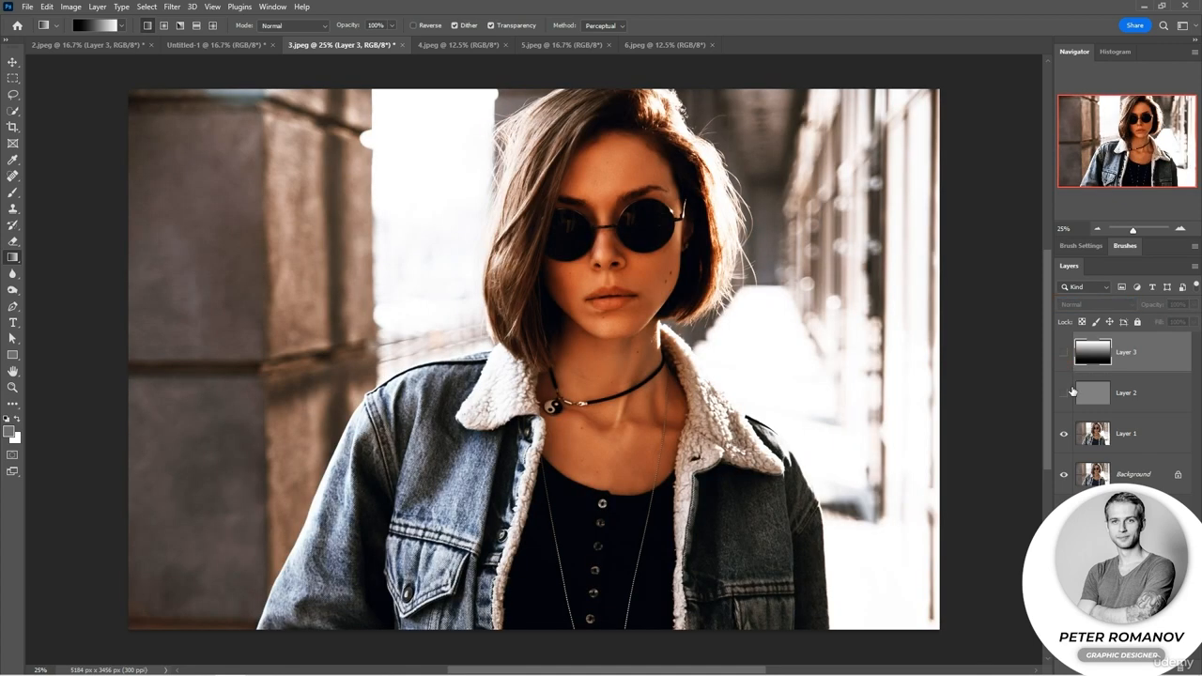
Select Layer 1 and review the contrast group of blending modes available for it, keeping Overlay.
left_click(1136, 433)
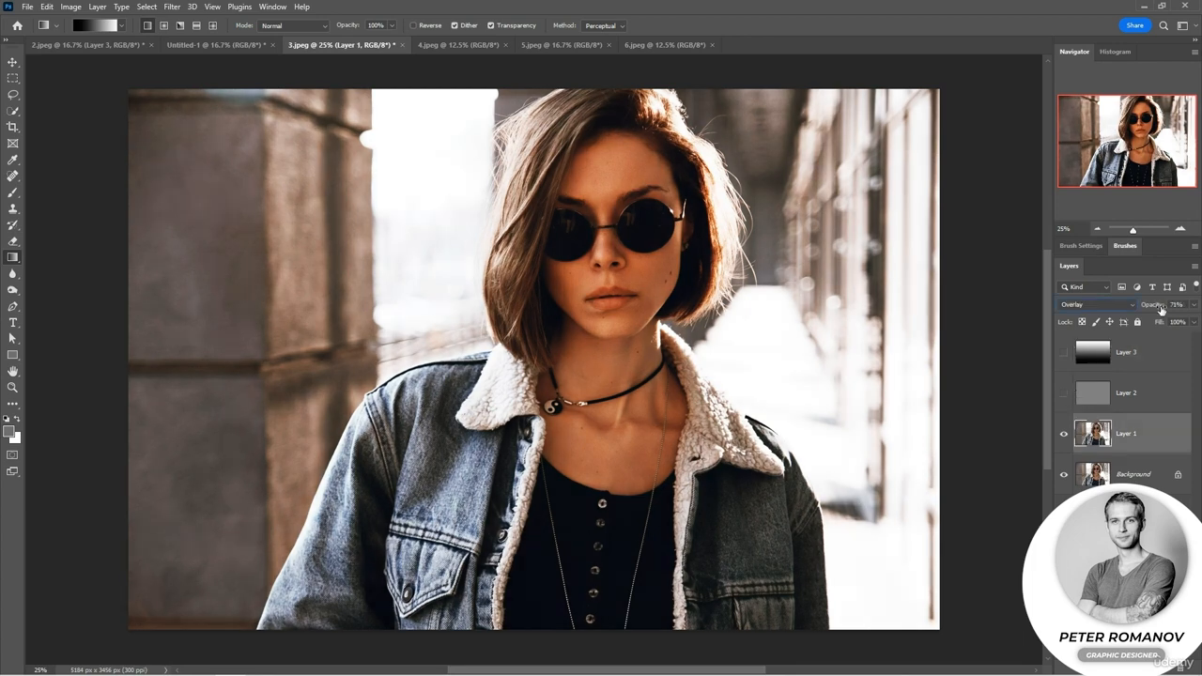
left_click(1108, 307)
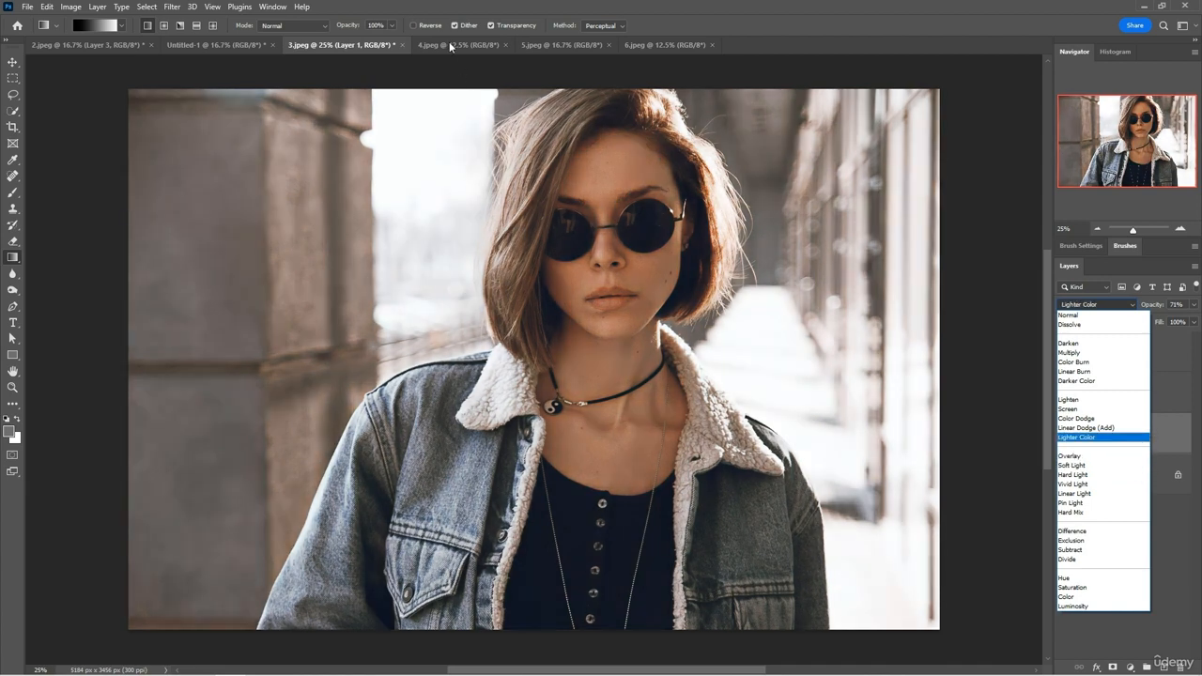
left_click(449, 54)
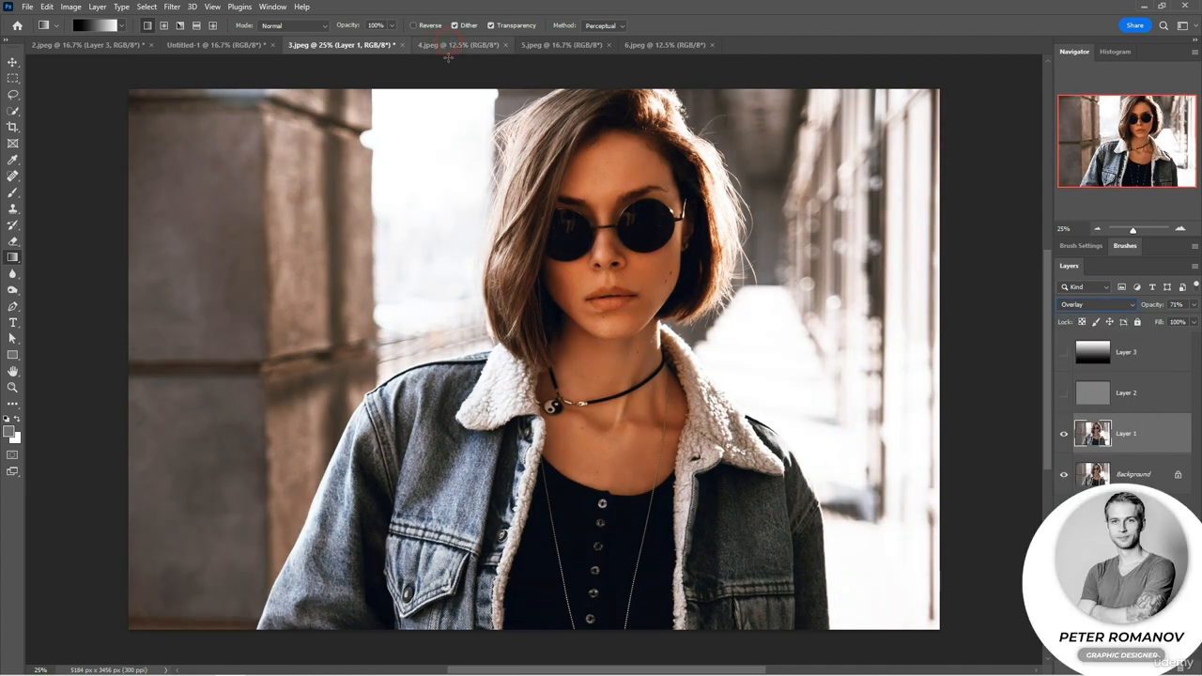
Switch to the 4.jpeg document, duplicate its background layer, and desaturate the copy.
left_click(451, 45)
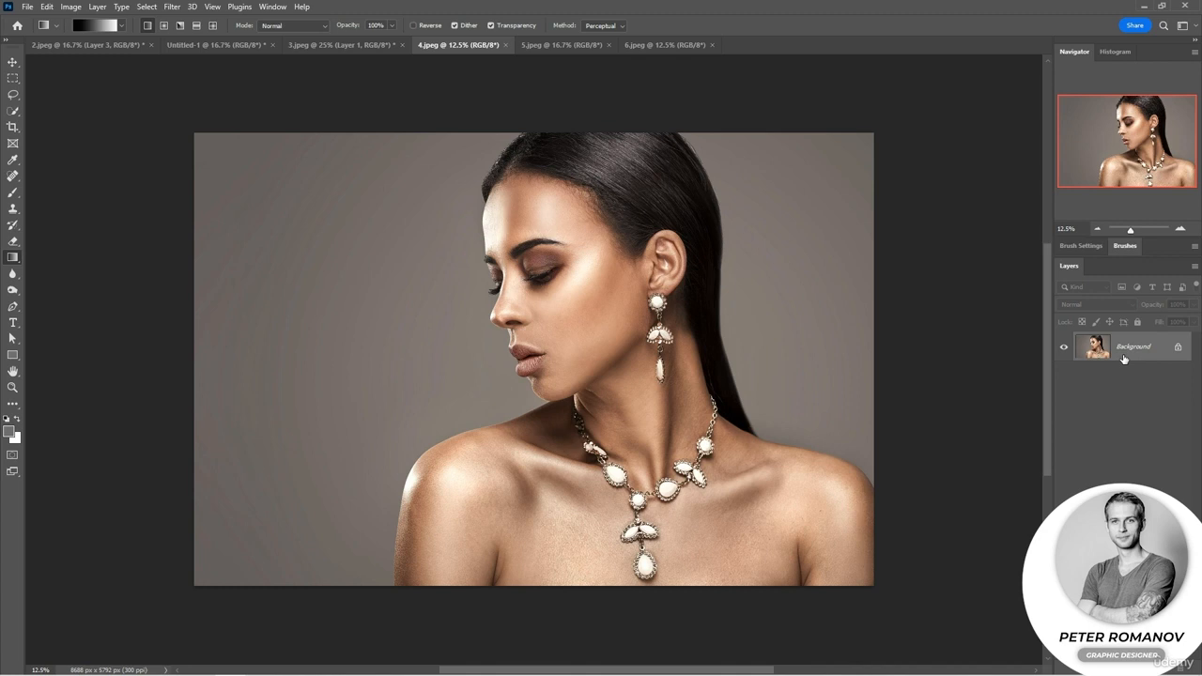
key("ctrl+j")
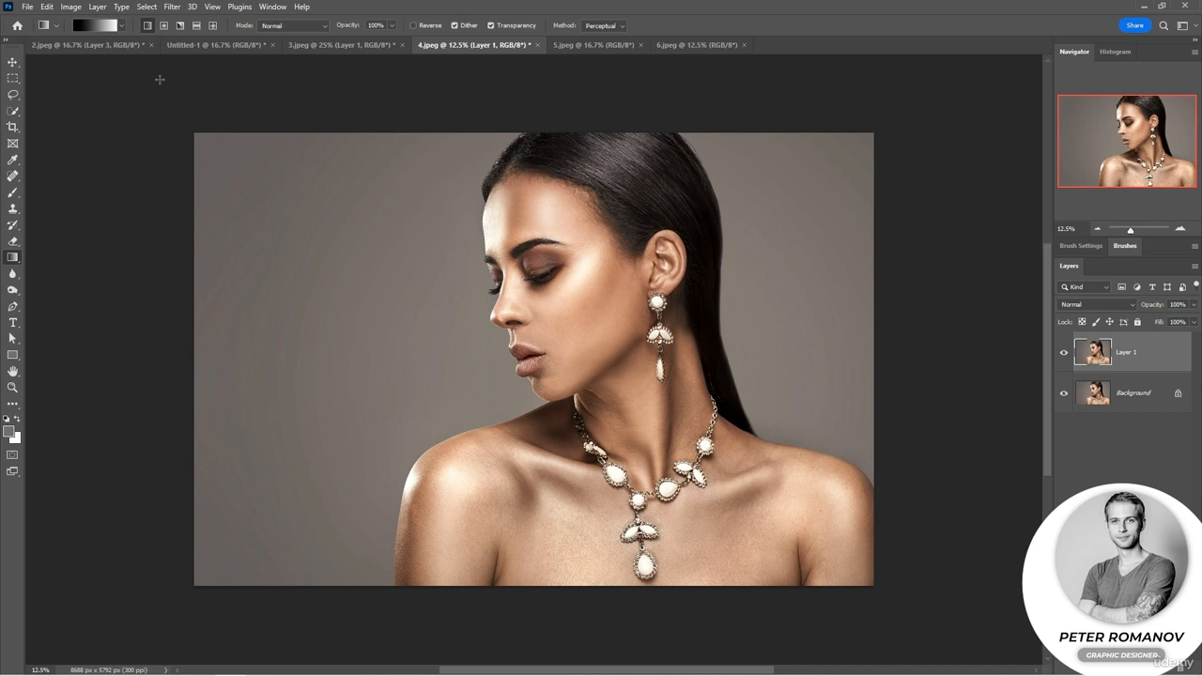
left_click(70, 7)
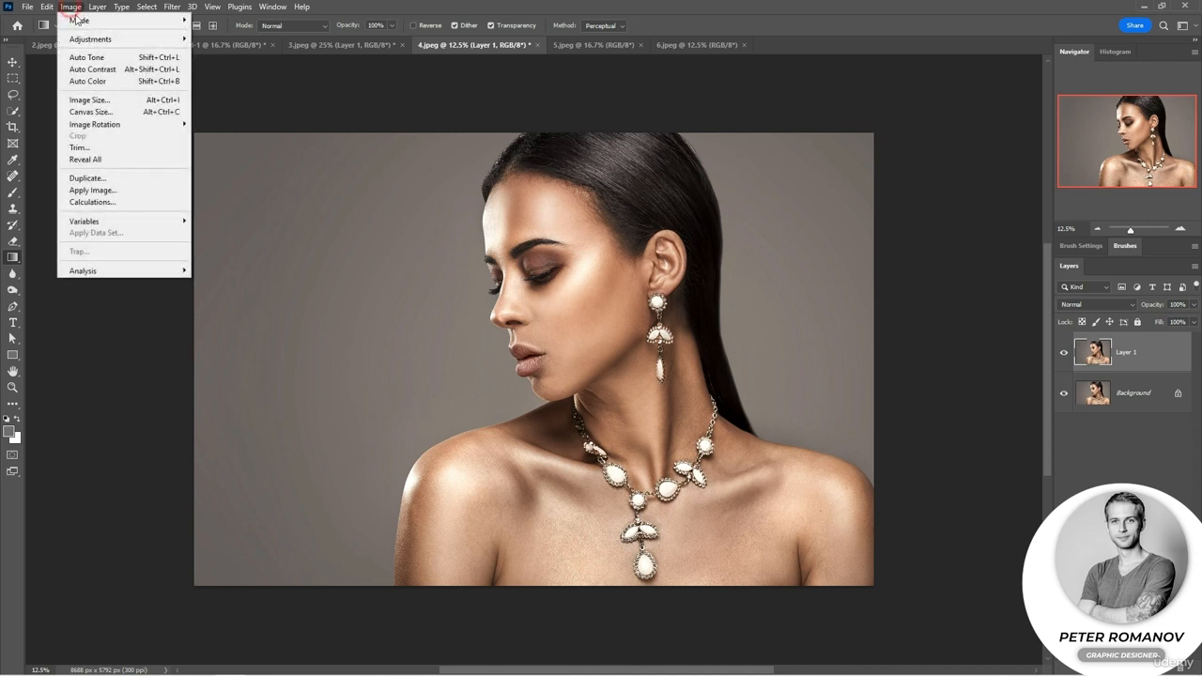
mouse_move(179, 38)
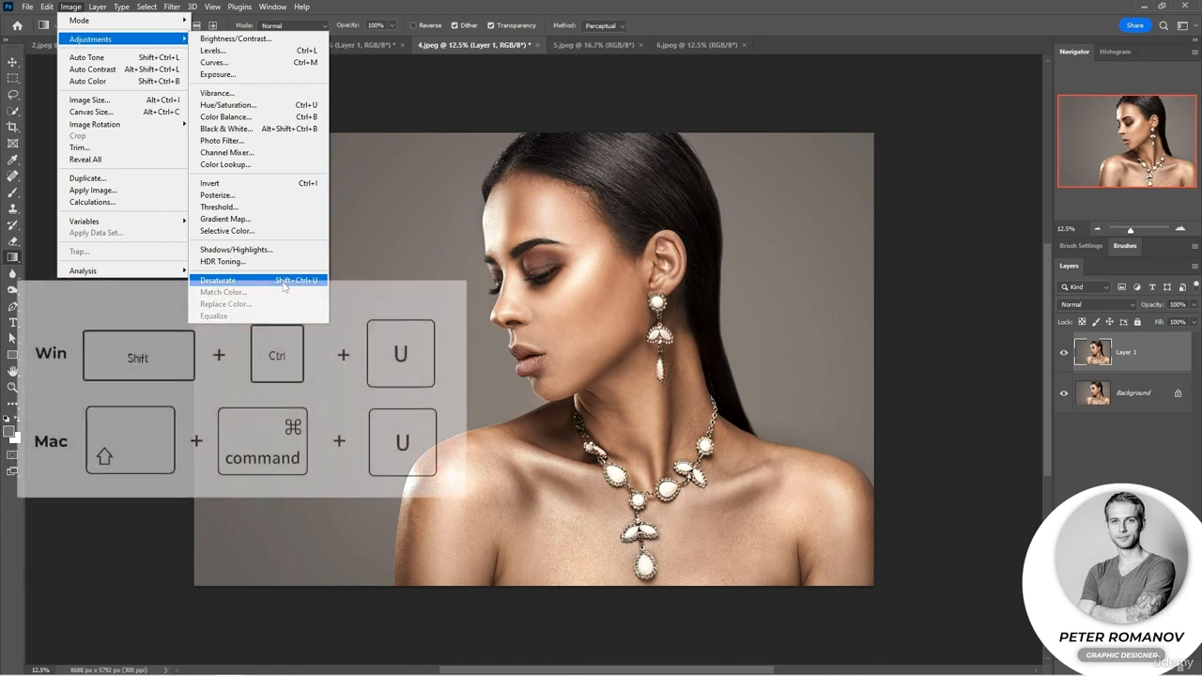
left_click(283, 282)
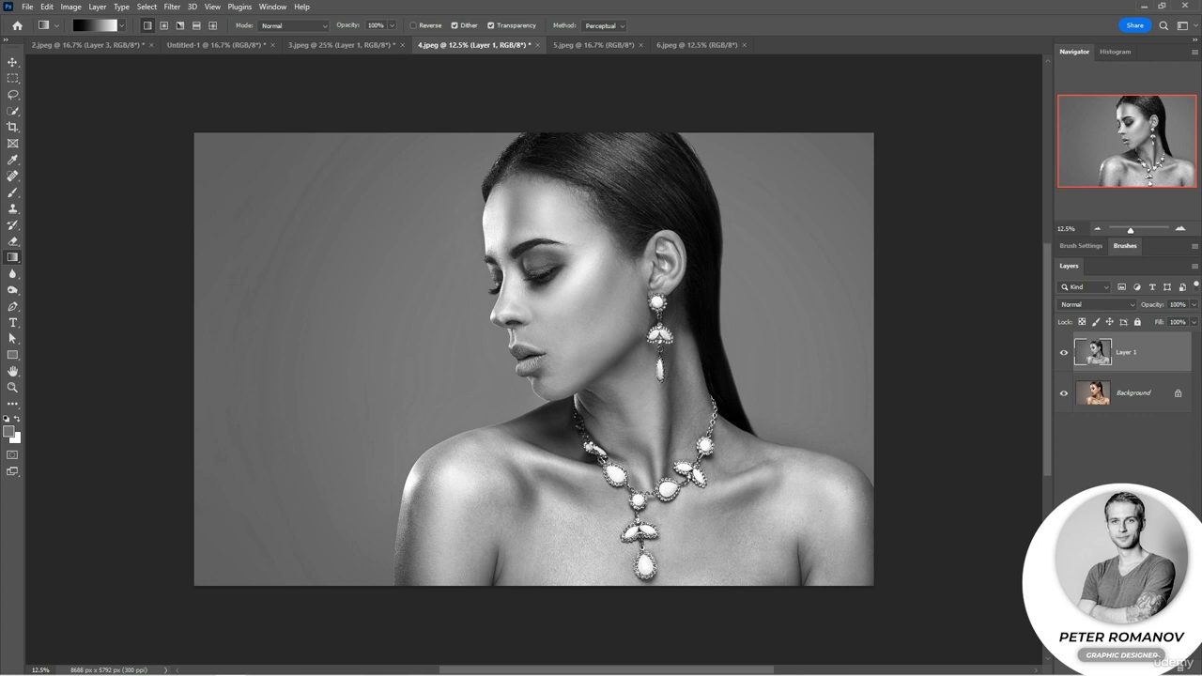
Posterize the desaturated Layer 1 to 4 levels.
left_click(81, 10)
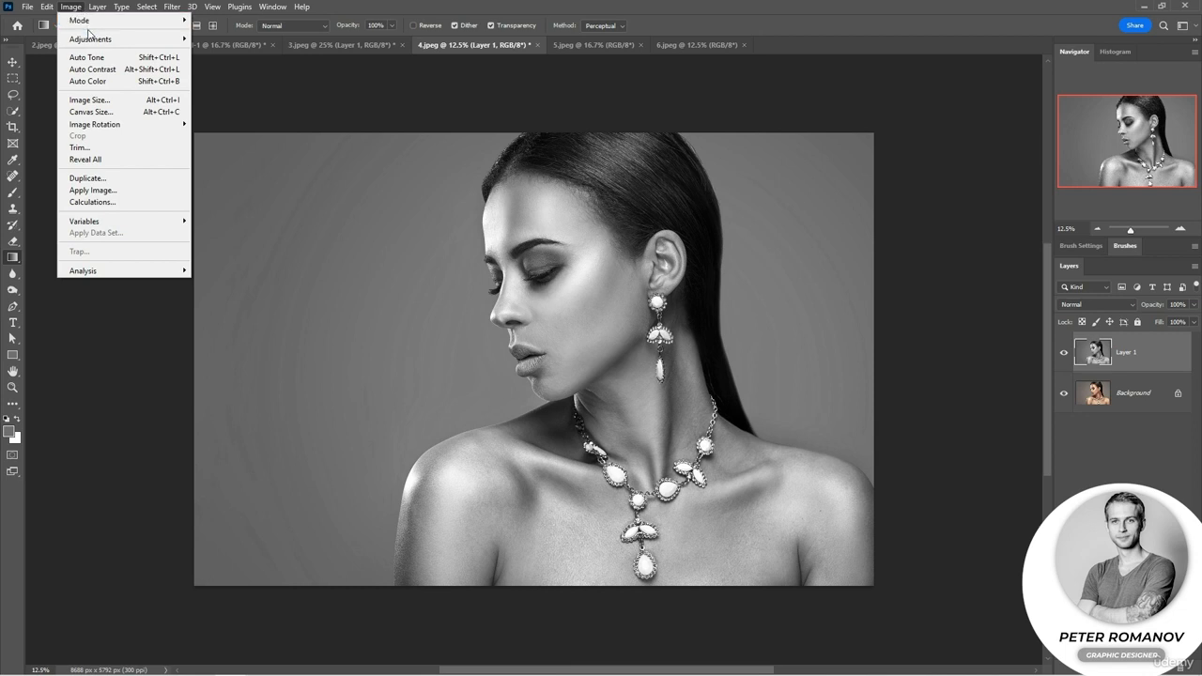
mouse_move(94, 40)
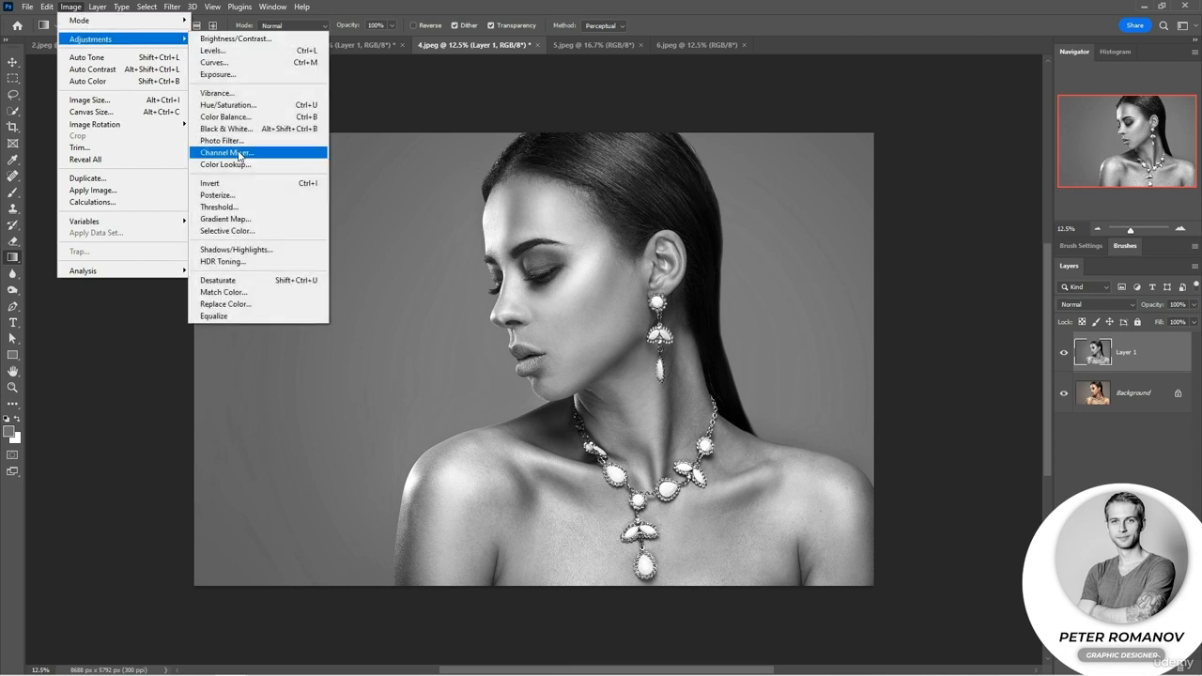
left_click(240, 195)
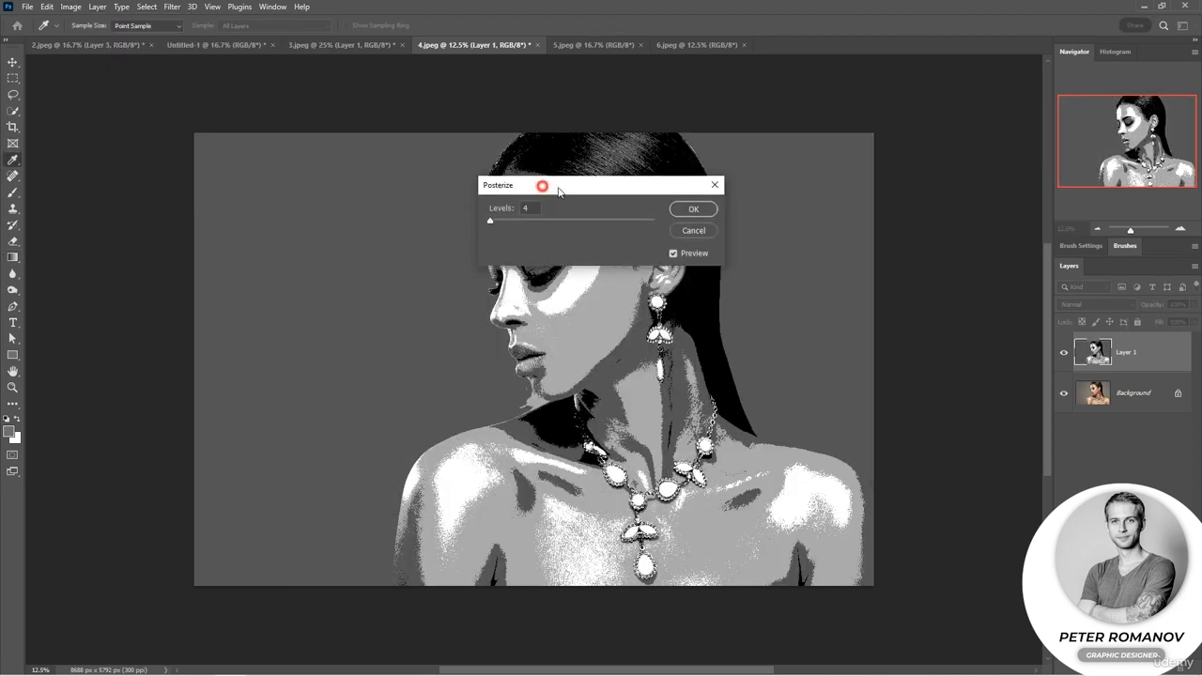
left_click_drag(538, 182, 772, 167)
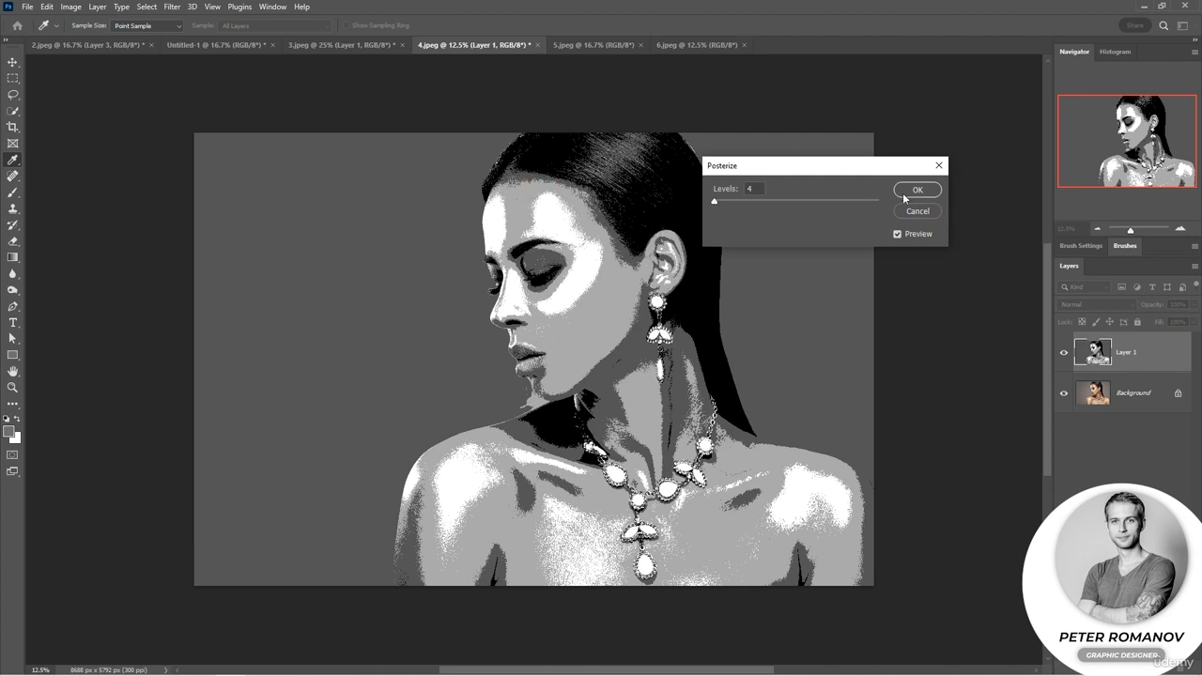
mouse_move(714, 203)
left_mouse_down()
mouse_move(727, 205)
mouse_move(716, 203)
left_mouse_up()
left_click(917, 189)
key("g")
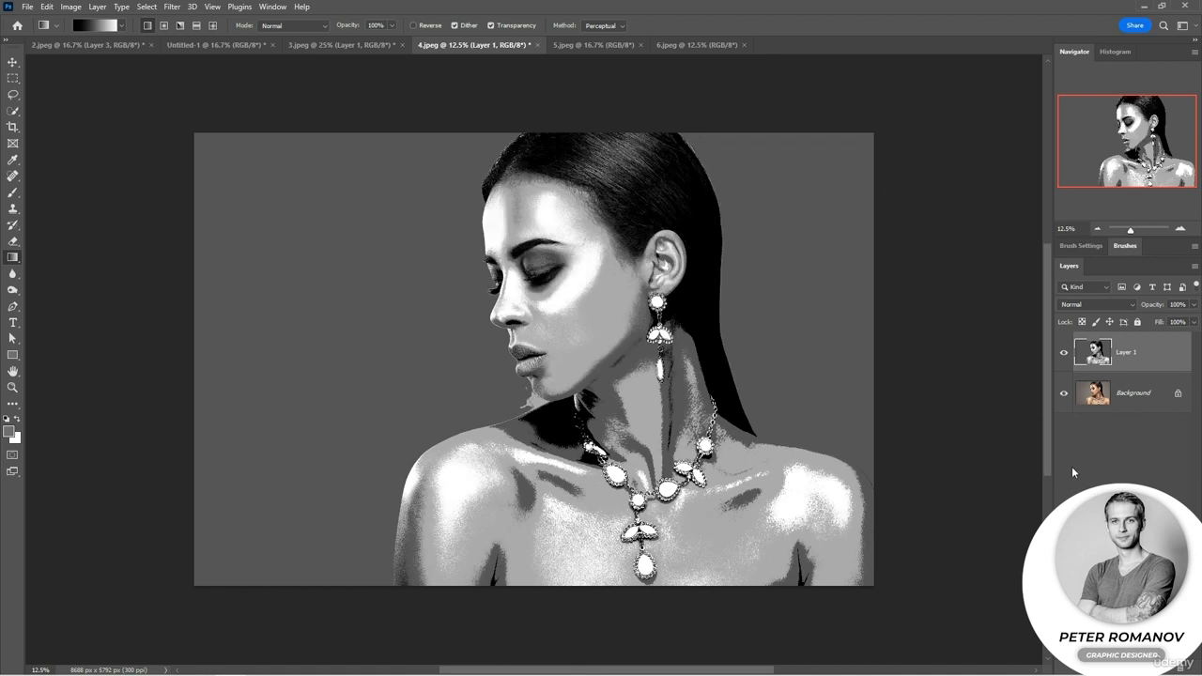
Apply a strong Gaussian Blur to the posterized layer to soften its tonal edges.
left_click(171, 7)
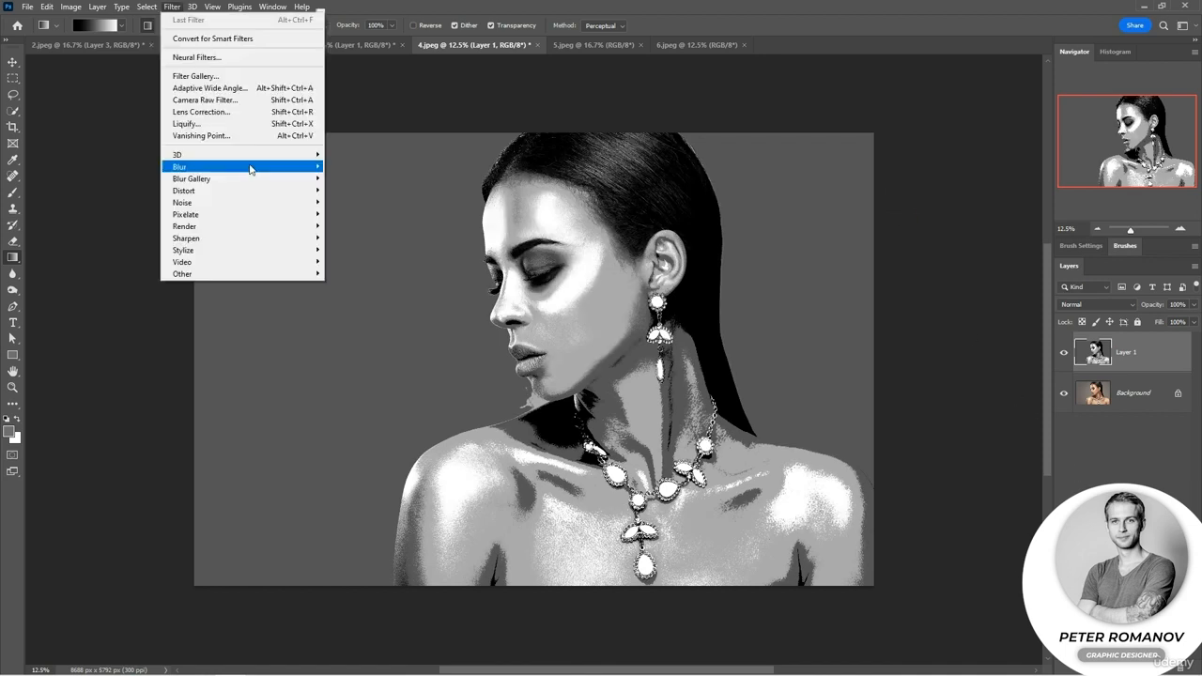
mouse_move(282, 167)
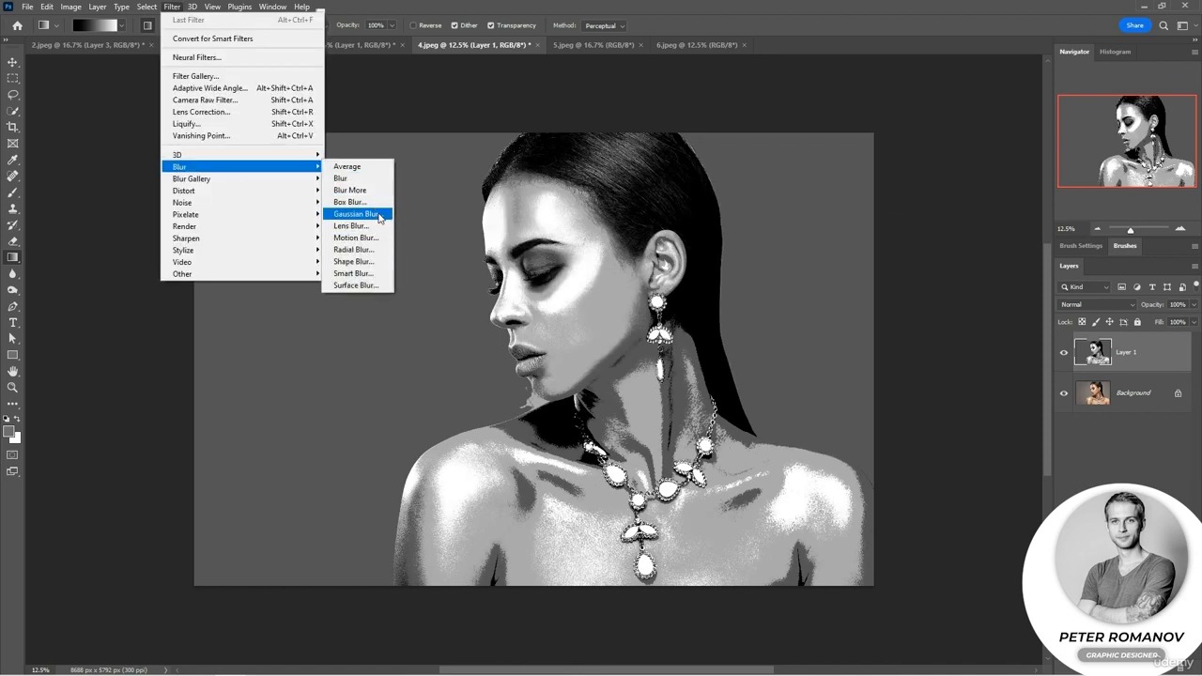
left_click(357, 214)
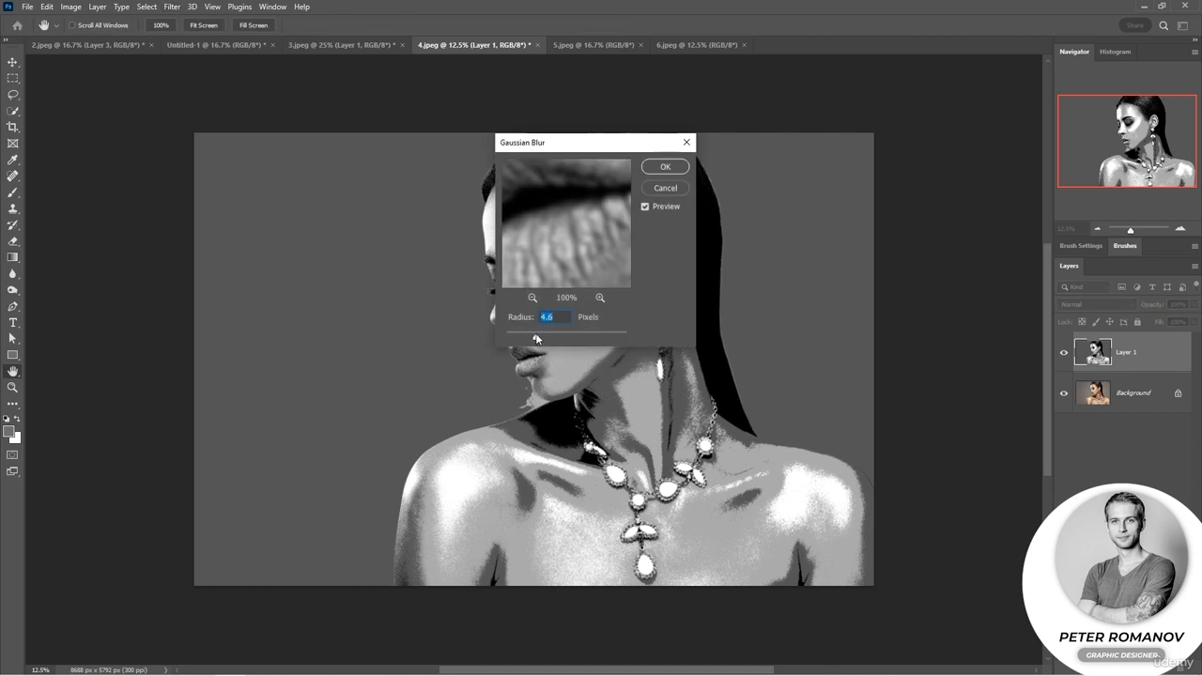
left_click_drag(536, 337, 564, 337)
left_click(663, 168)
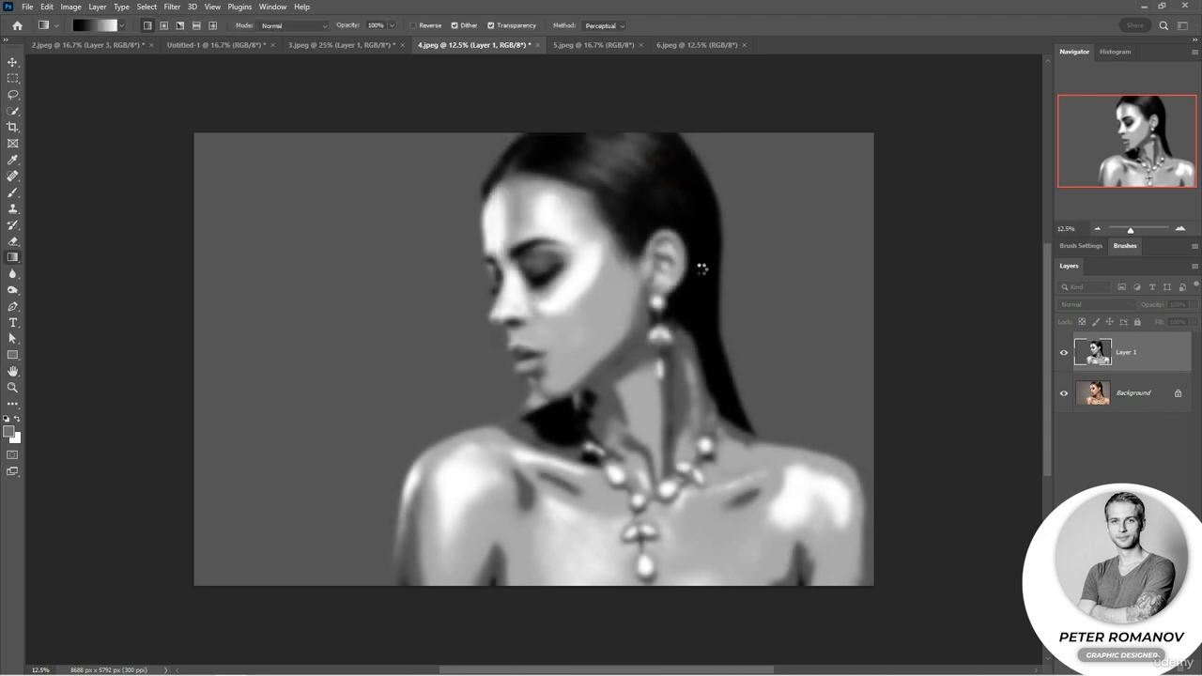
Set the blurred Layer 1 to Overlay and lower its opacity to 79%.
left_click(1087, 304)
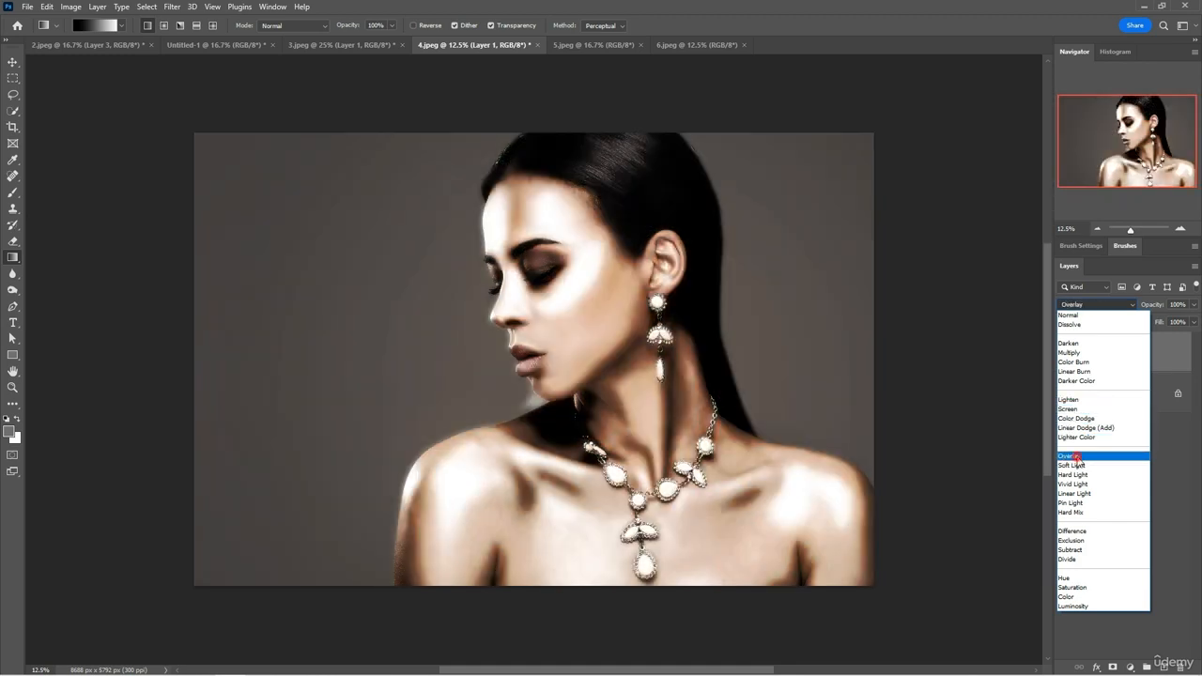
left_click(1072, 456)
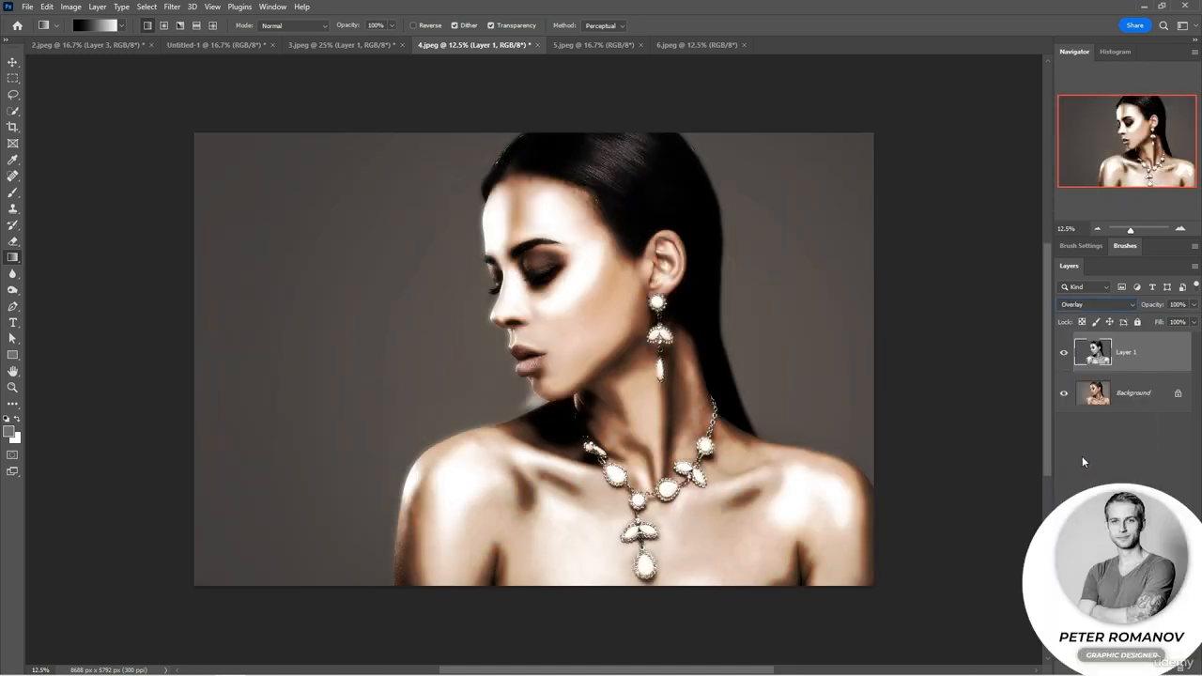
left_click_drag(1162, 308, 1143, 311)
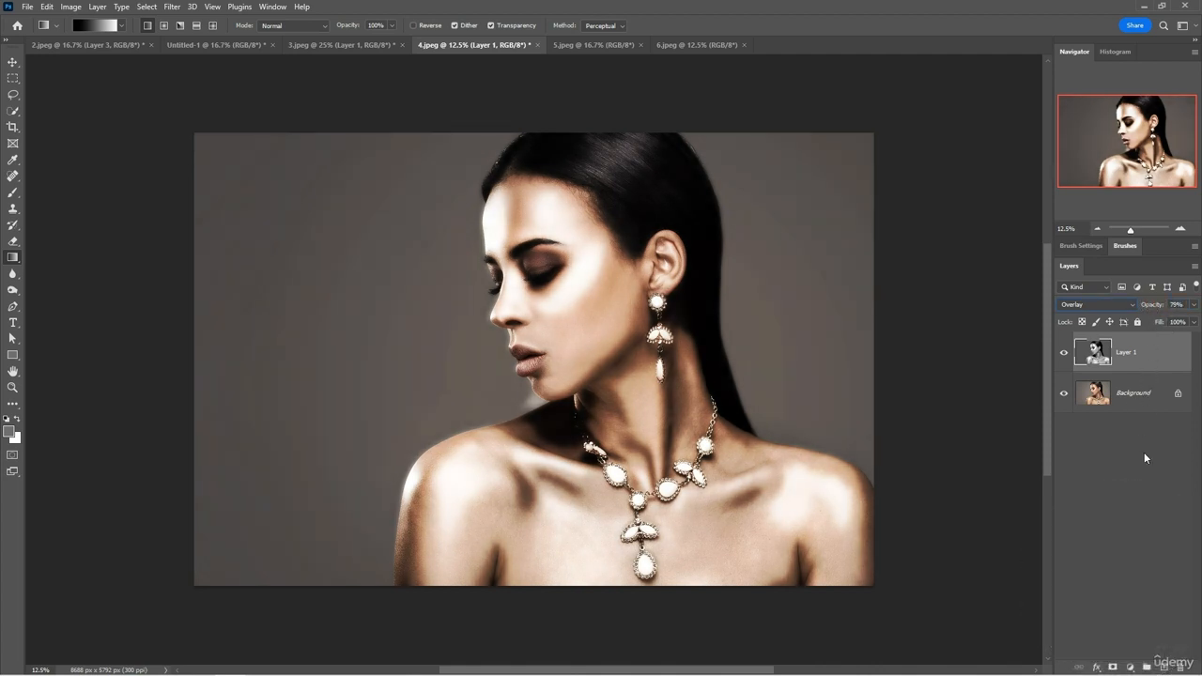
Add an empty layer, sample the near-black hair color, and set up a 4646 px Soft Round brush at 0% hardness.
left_click(1163, 667)
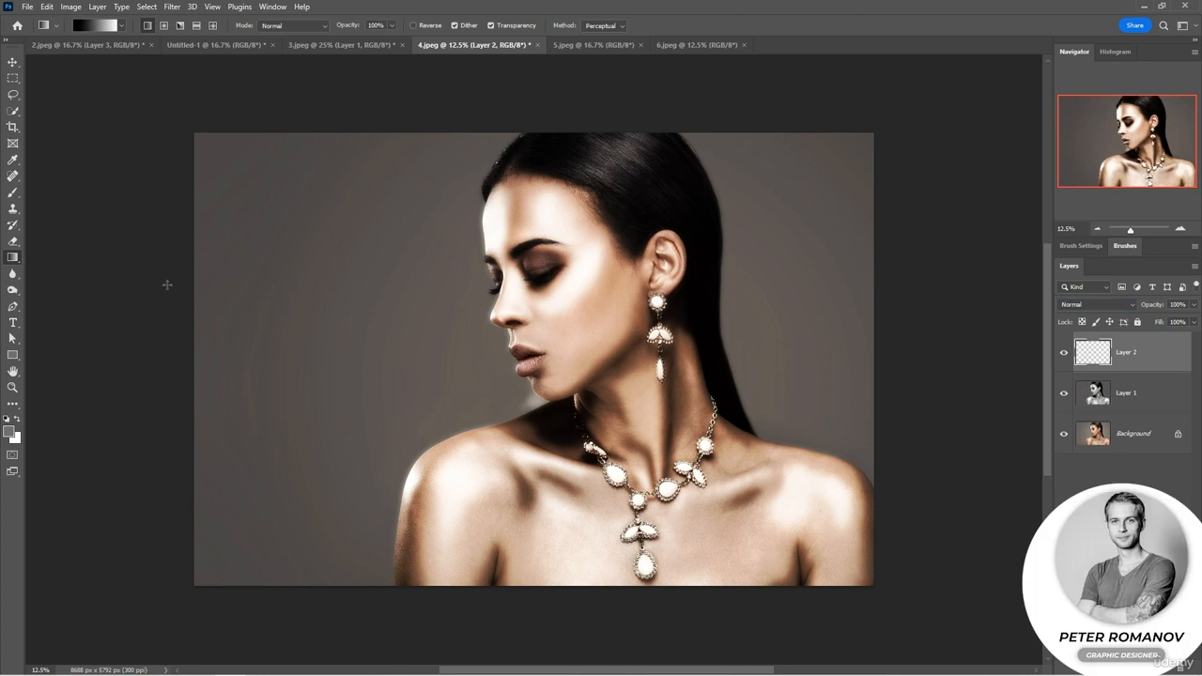
left_click(14, 161)
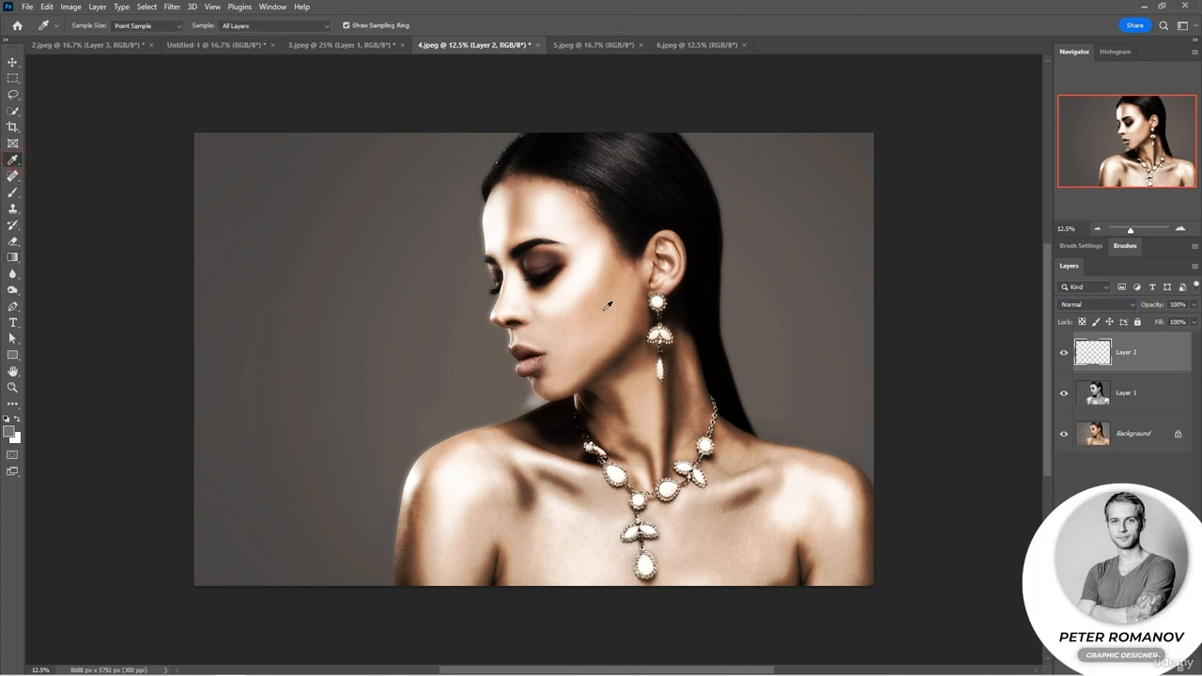
left_click(706, 355)
left_click(13, 193)
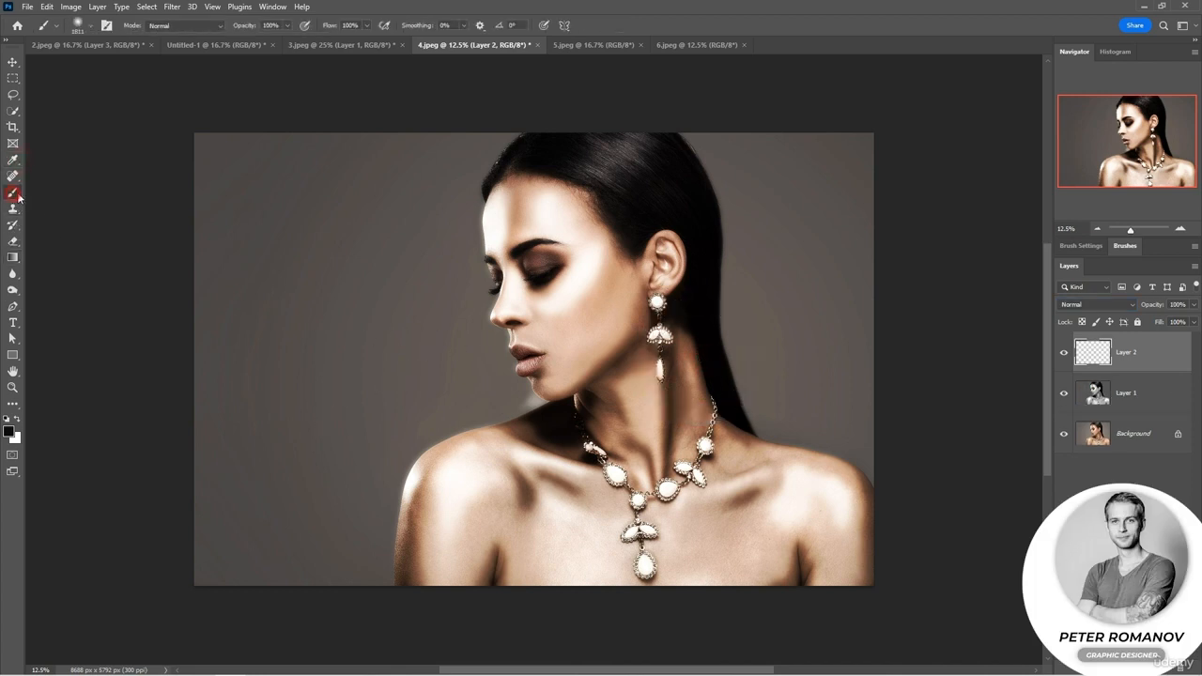
right_click(634, 248)
left_click_drag(779, 278, 782, 278)
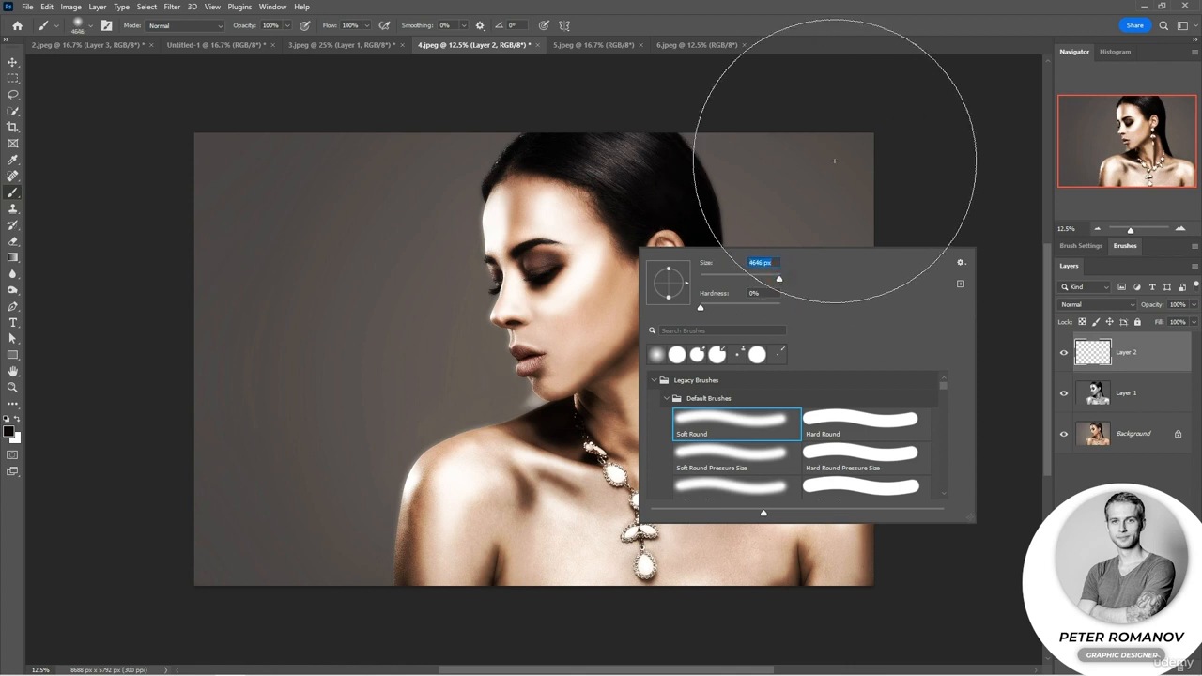
Paint dark shading over the background behind the woman's head on Layer 2 and set that layer to Multiply.
left_click(836, 112)
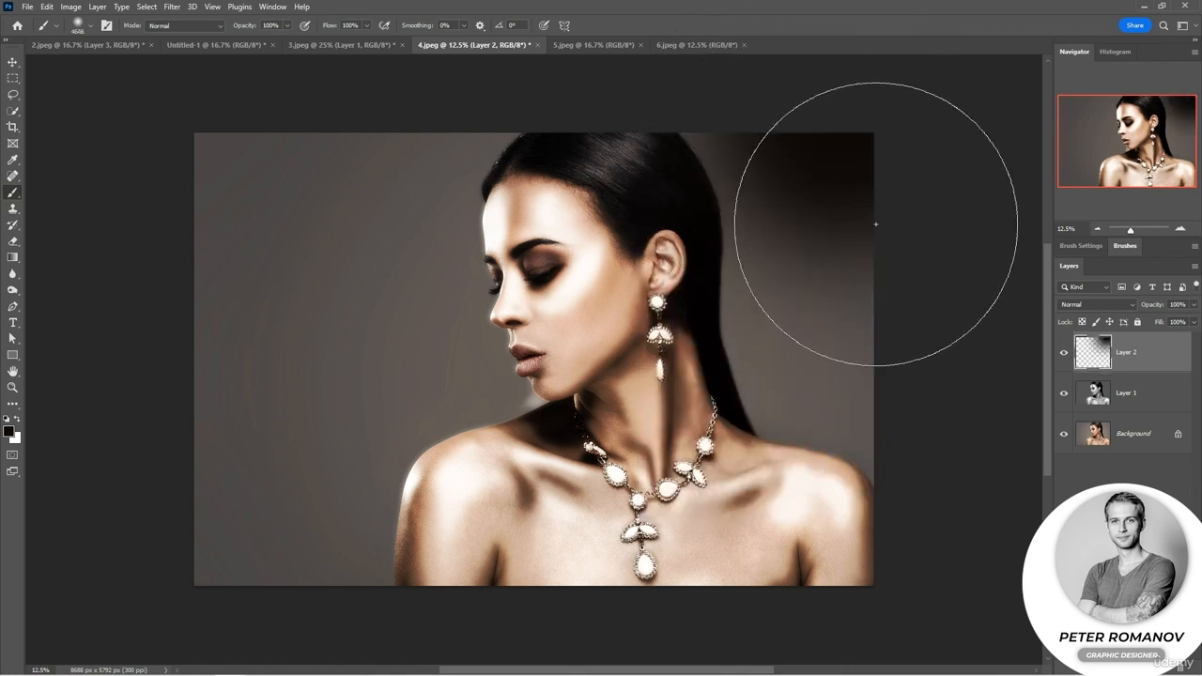
left_click(859, 324)
left_click(836, 287)
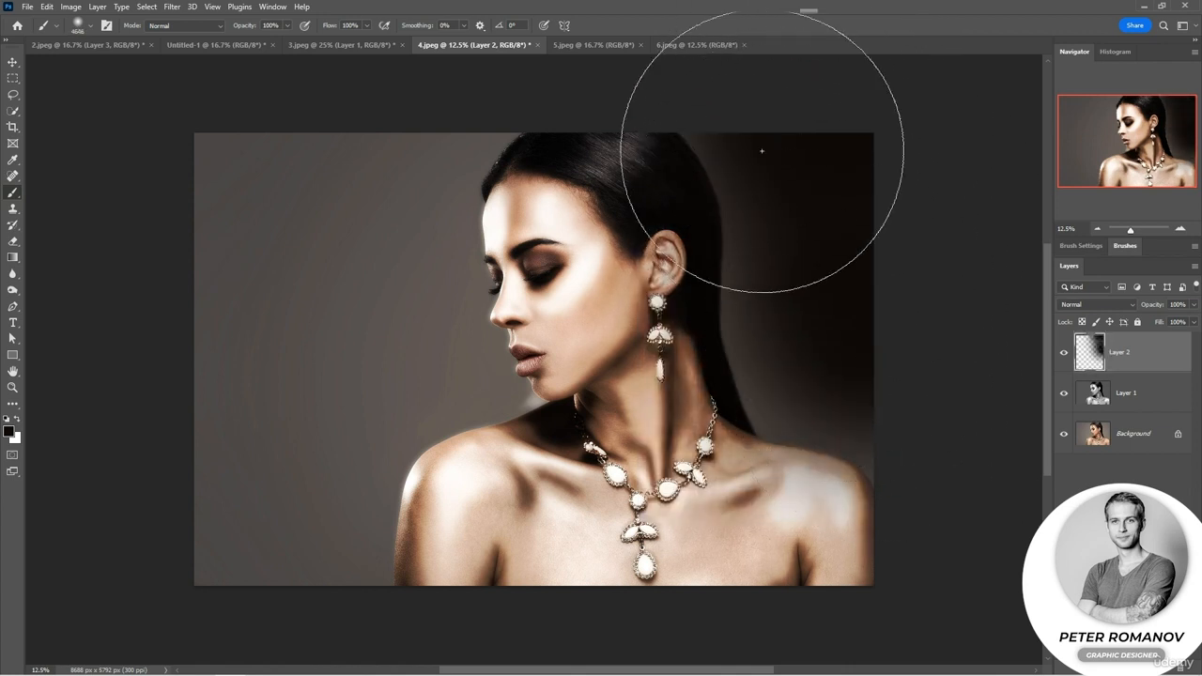
left_click(752, 108)
left_click(1103, 303)
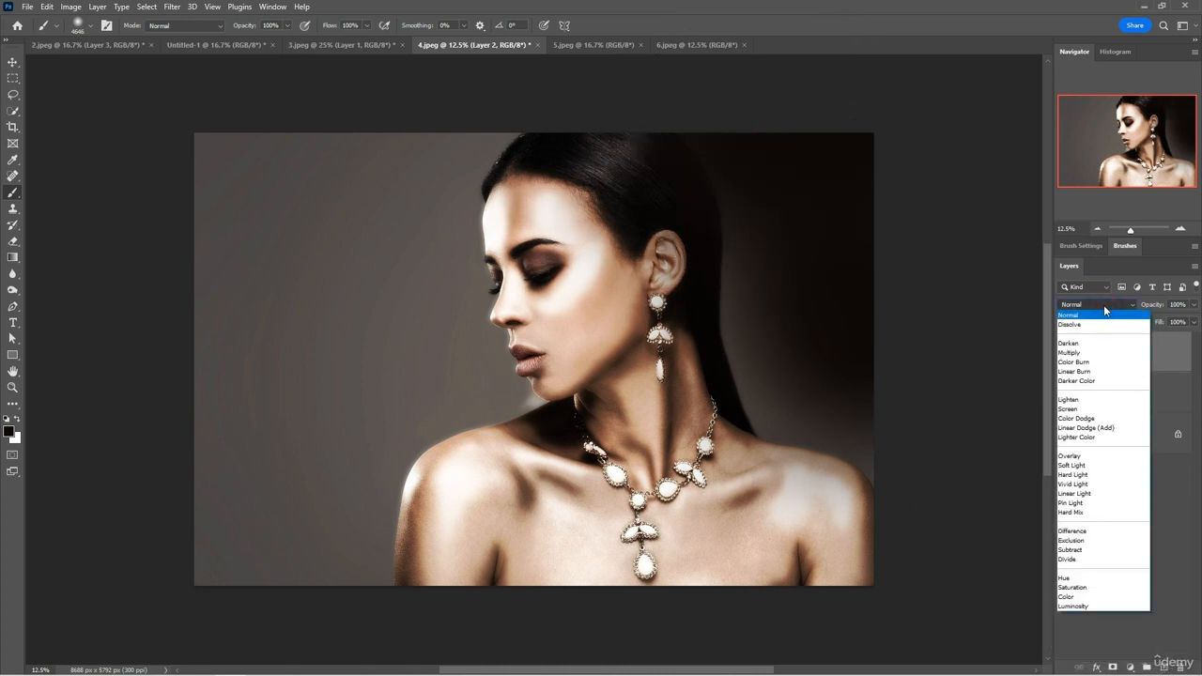
left_click(1102, 350)
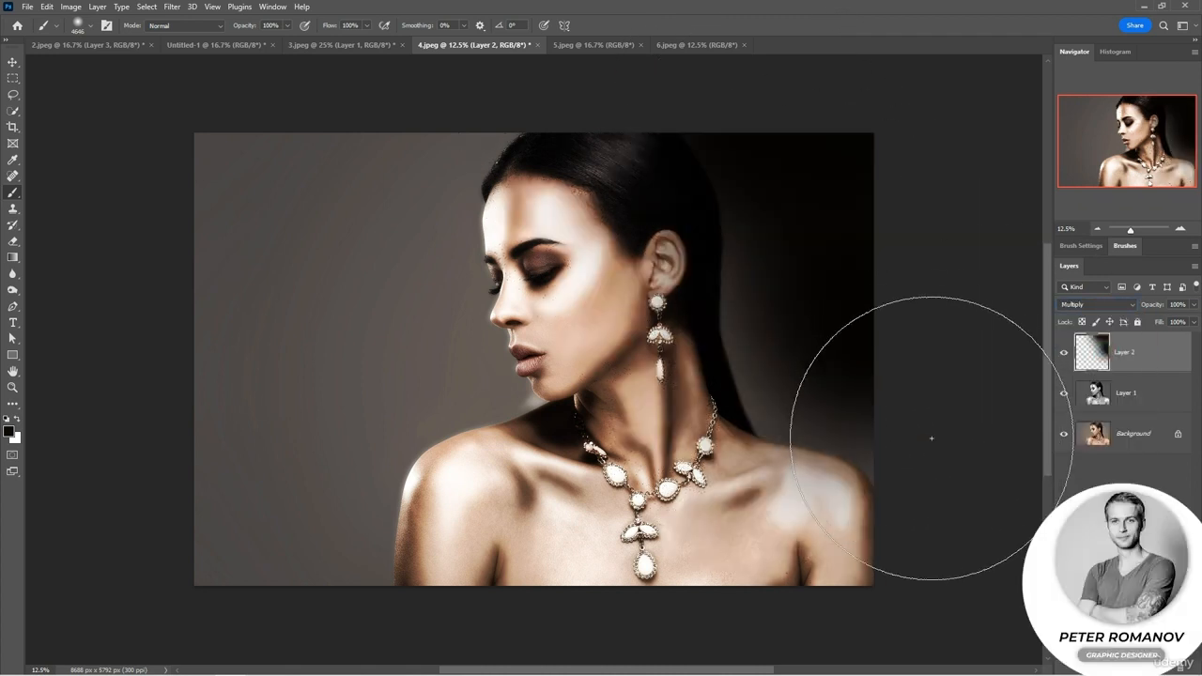
Darken the background in front of the woman's face on Layer 2 with large soft strokes, comparing the layers' visibility.
left_click(333, 446)
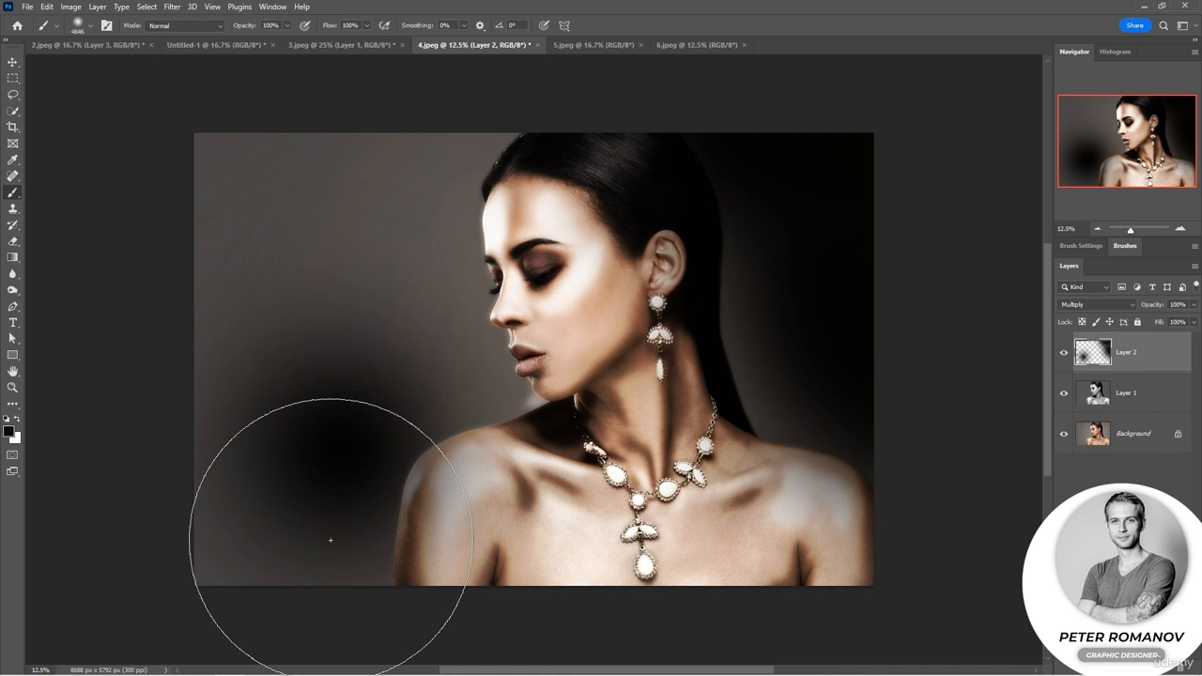
left_click(283, 556)
mouse_move(270, 523)
left_mouse_down()
mouse_move(247, 326)
mouse_move(292, 110)
mouse_move(325, 105)
left_mouse_up()
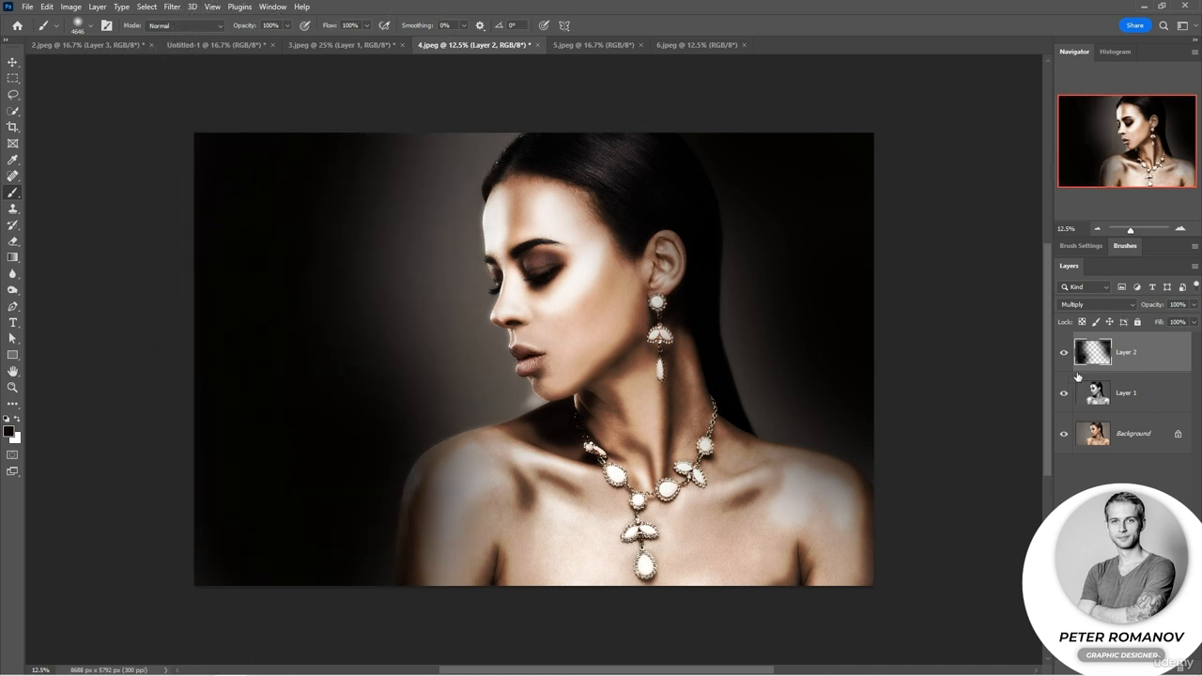
left_click_drag(1064, 353, 1064, 392)
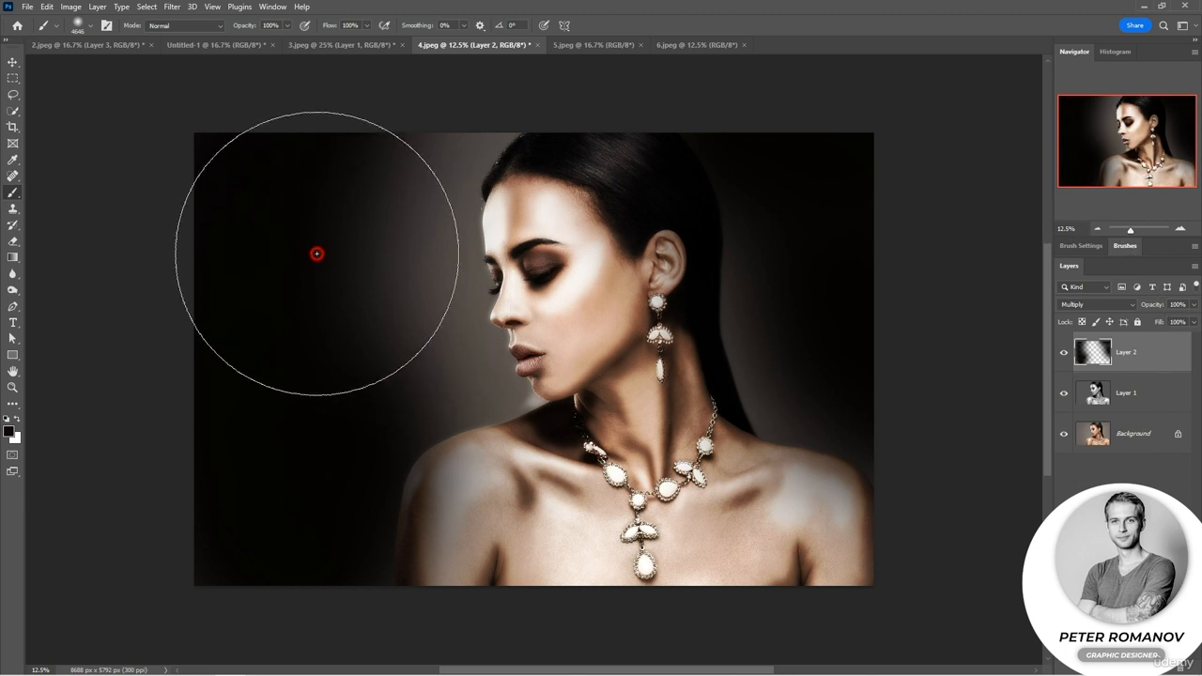
left_click(344, 297)
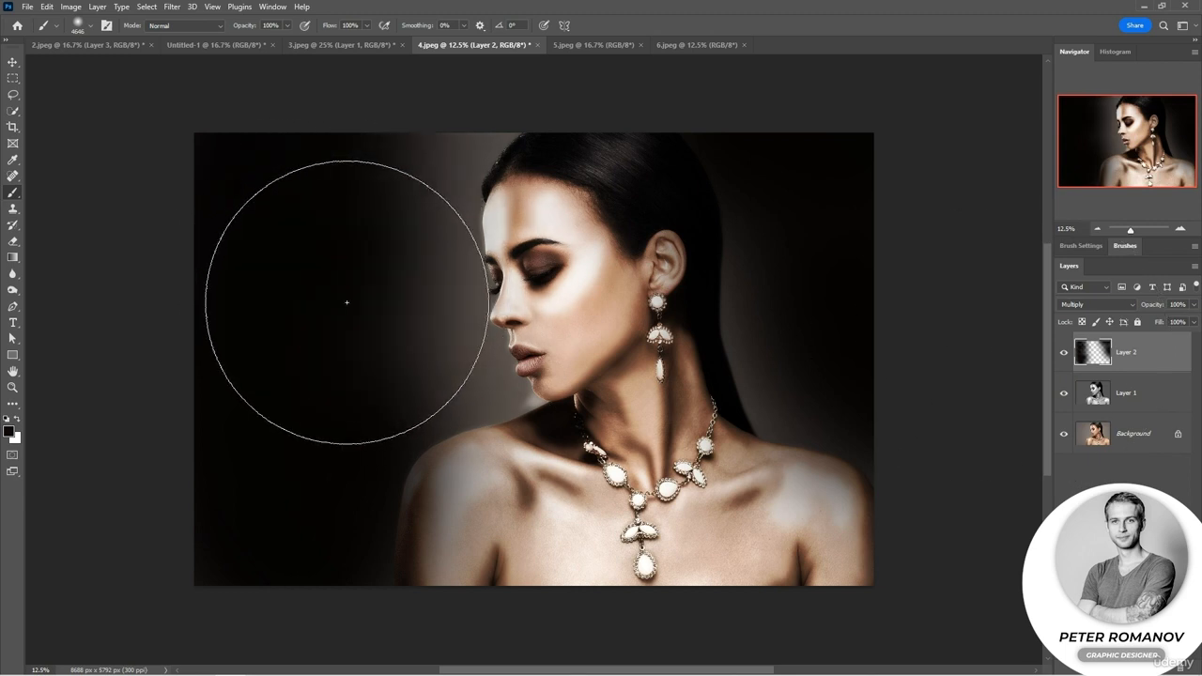
Extend the dark shading toward the upper background on Layer 2, preview Soft Light on Layer 1, and leave Layer 1 set to Overlay.
left_click(304, 278)
left_click(333, 156)
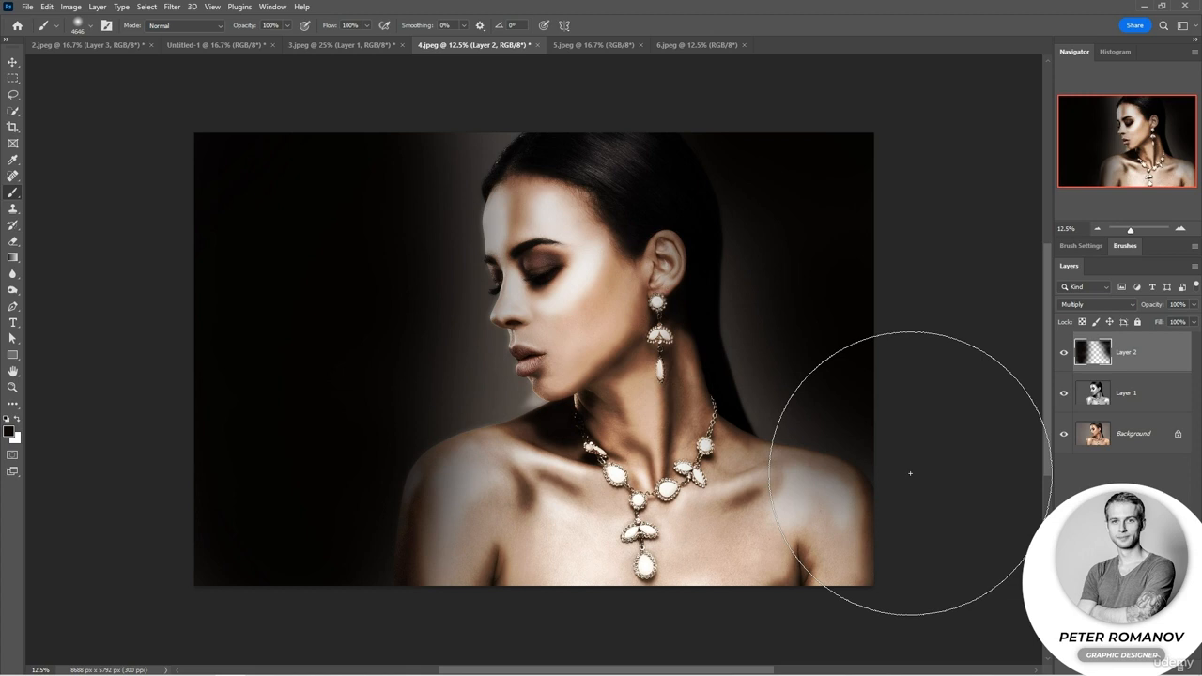
left_click(1136, 393)
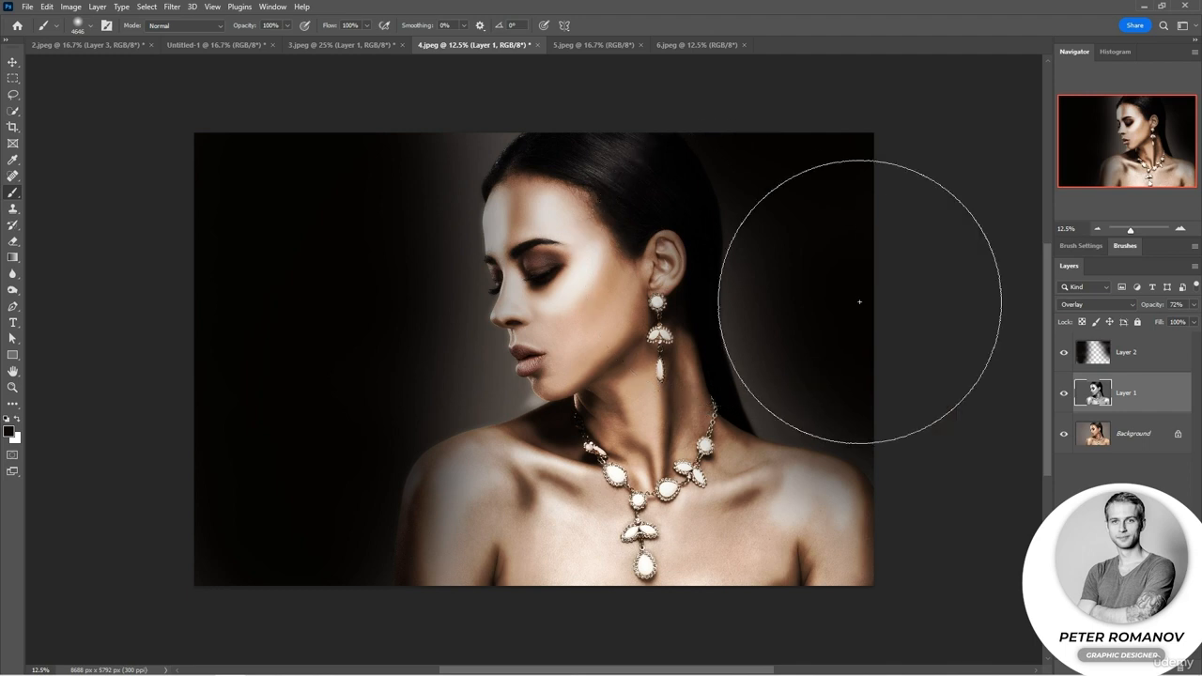
left_click(1104, 309)
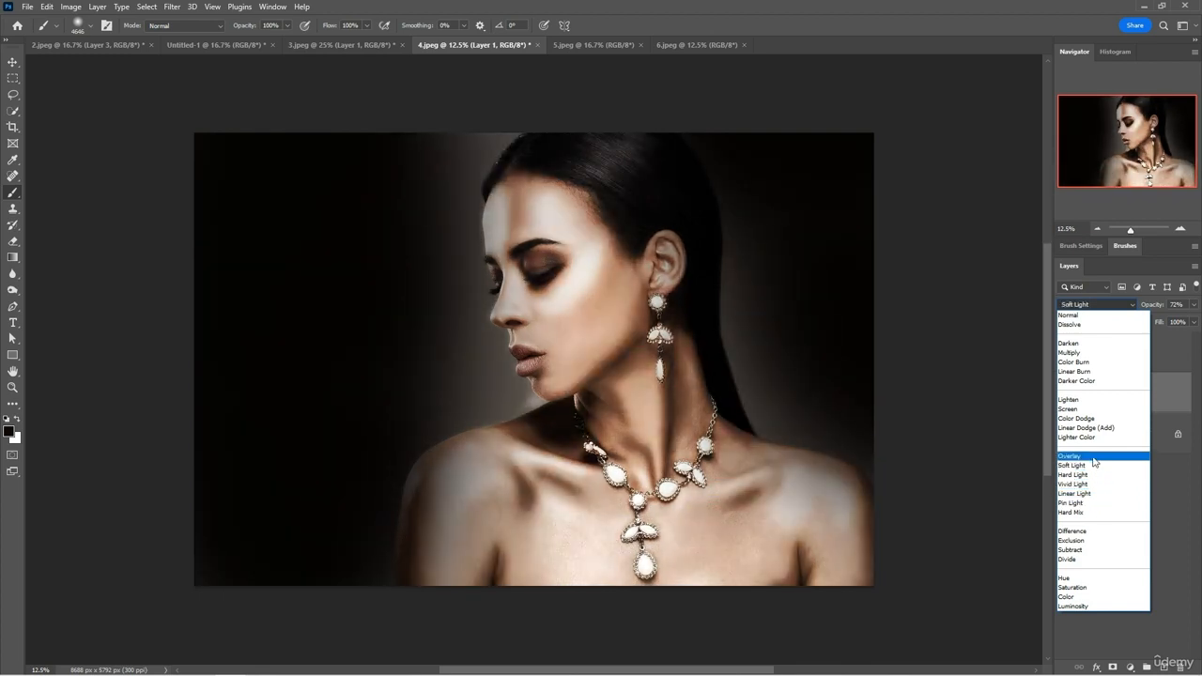
left_click(1092, 456)
Duplicate the background photo in 5.jpeg, set the copy to Soft Light, and lower its opacity slightly.
left_click(603, 49)
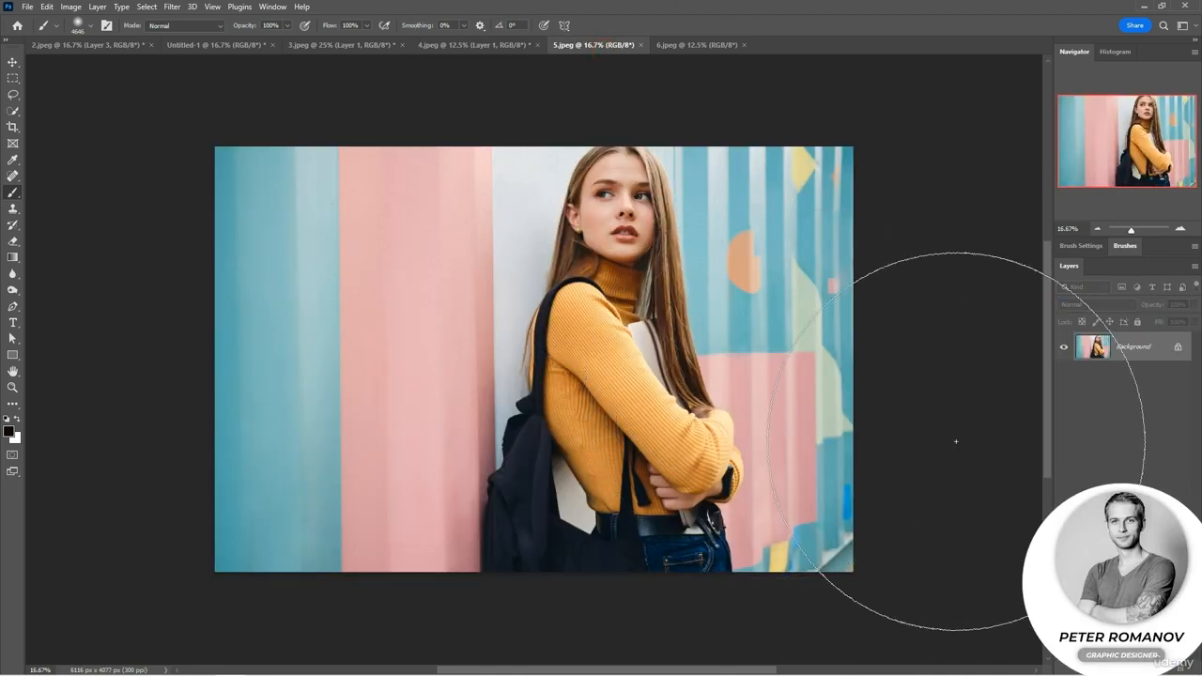
key("ctrl+j")
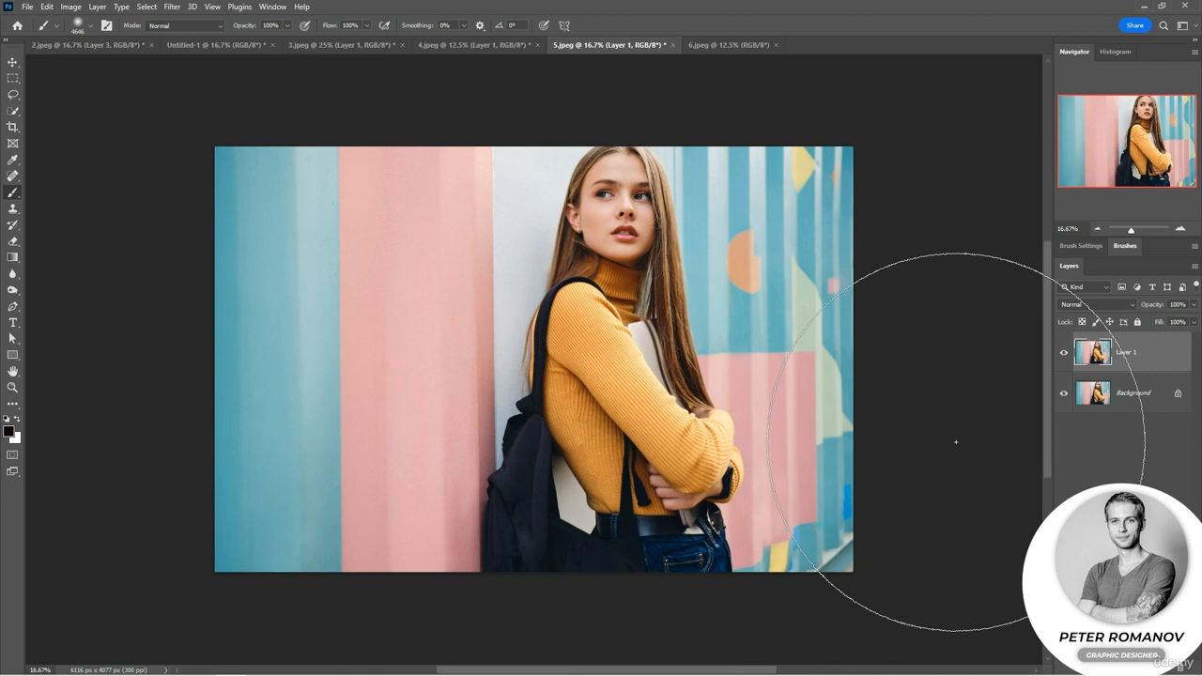
left_click(13, 63)
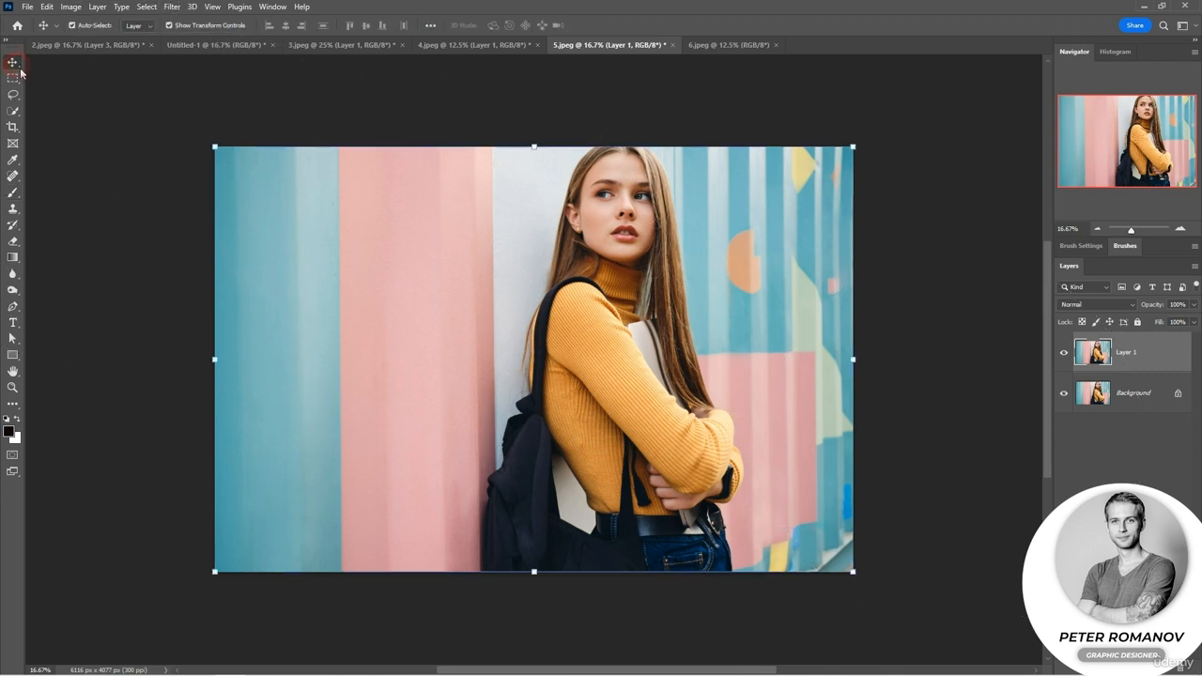
left_click(1086, 305)
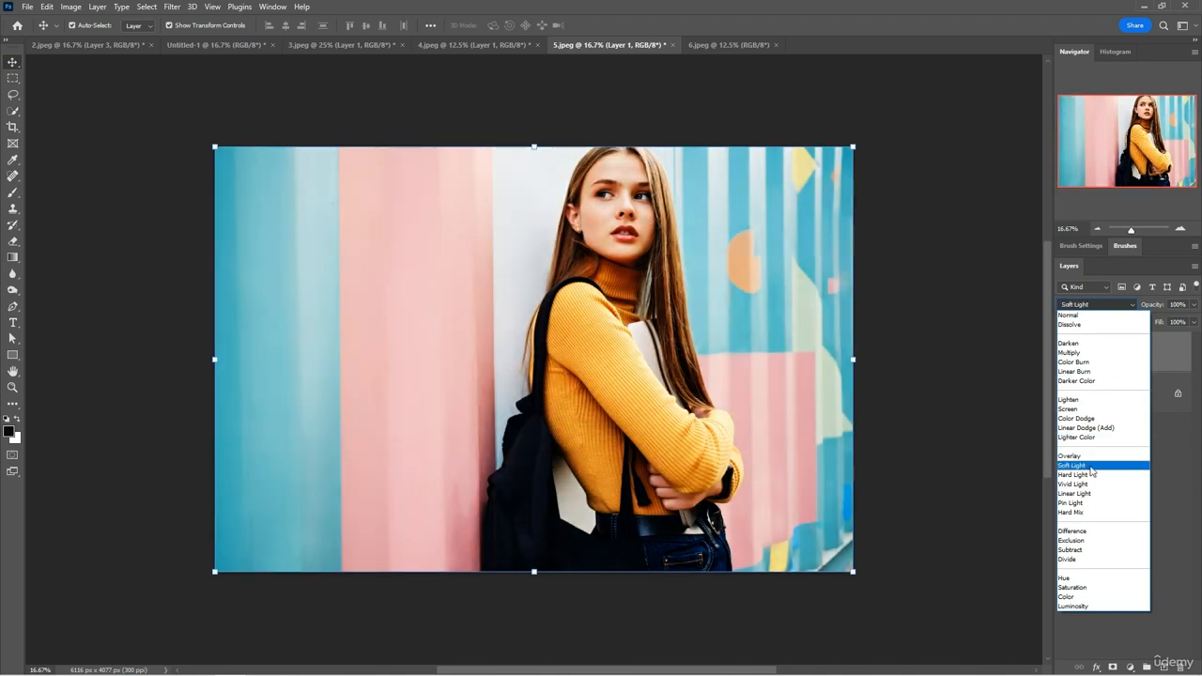
left_click(1091, 467)
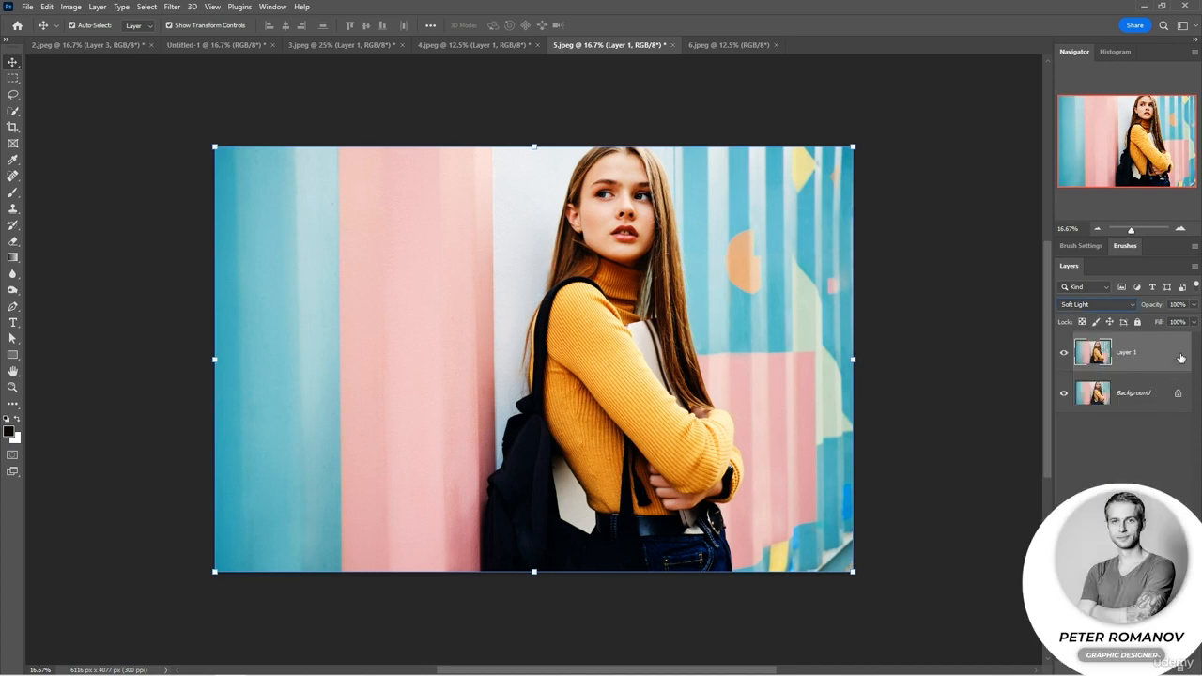
left_click_drag(1160, 310, 1142, 310)
Add an empty Layer 2 and fill it with a diagonal purple, pink and turquoise preset gradient.
left_click(1166, 668)
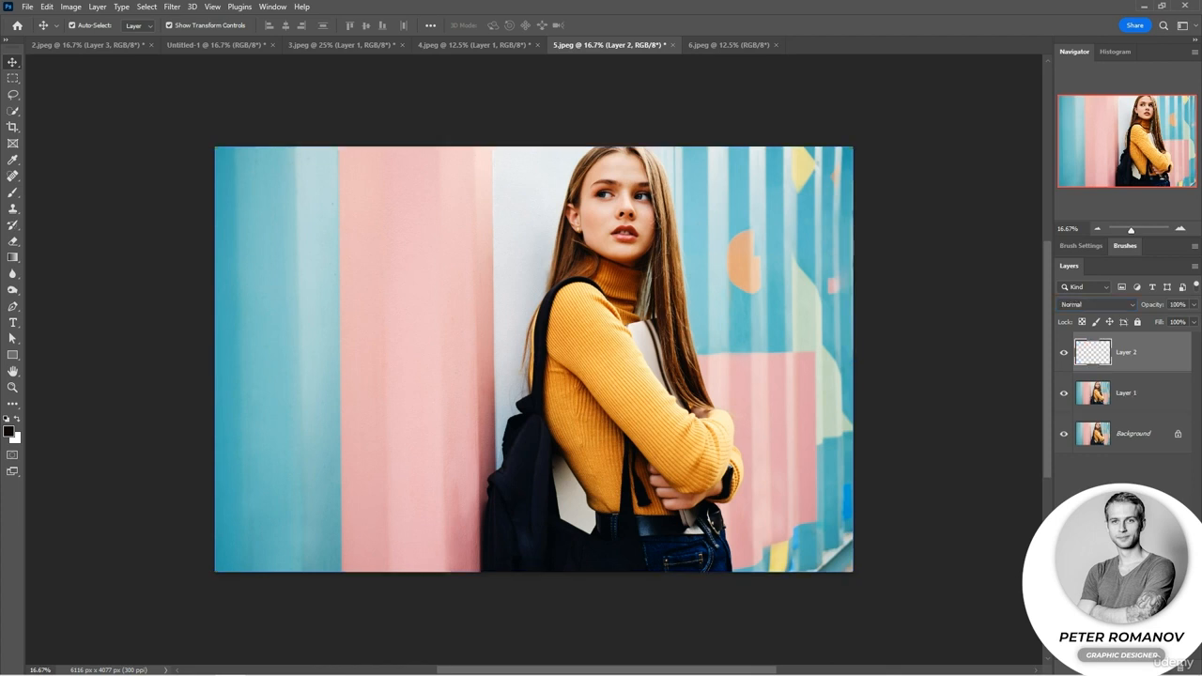
left_click(12, 258)
left_click(120, 27)
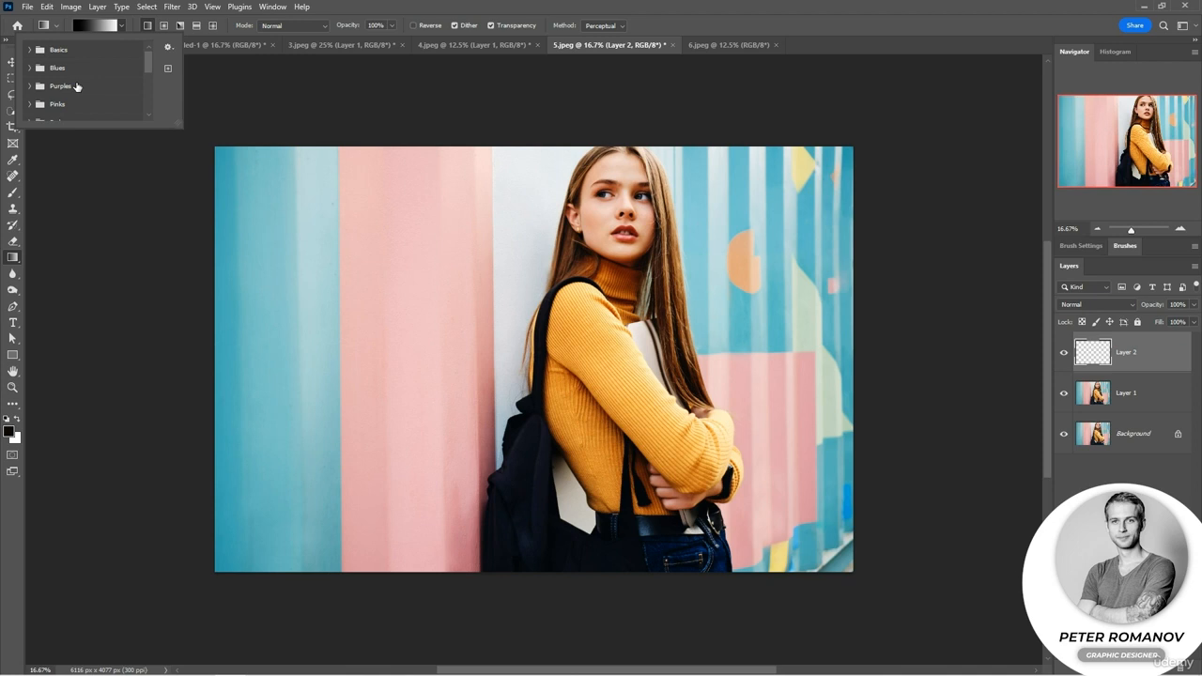
scroll(77, 87, "down", 5)
scroll(77, 86, "down", 2)
left_click(28, 85)
scroll(68, 89, "down", 3)
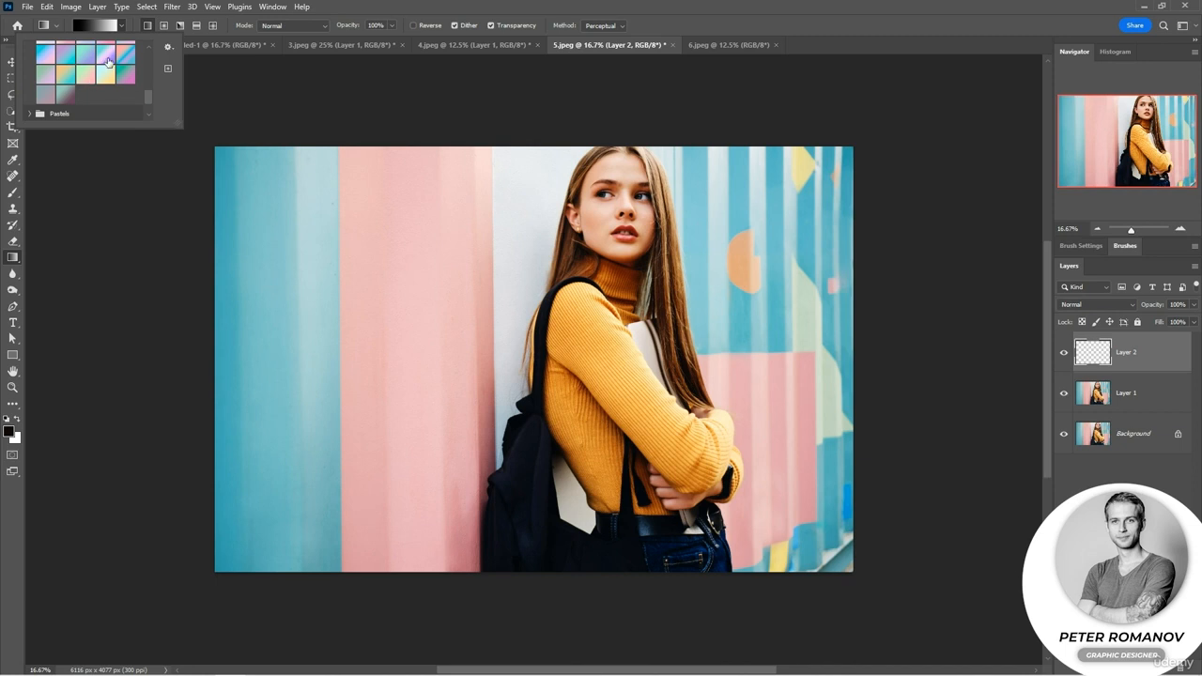
left_click(108, 62)
left_click_drag(239, 175, 485, 281)
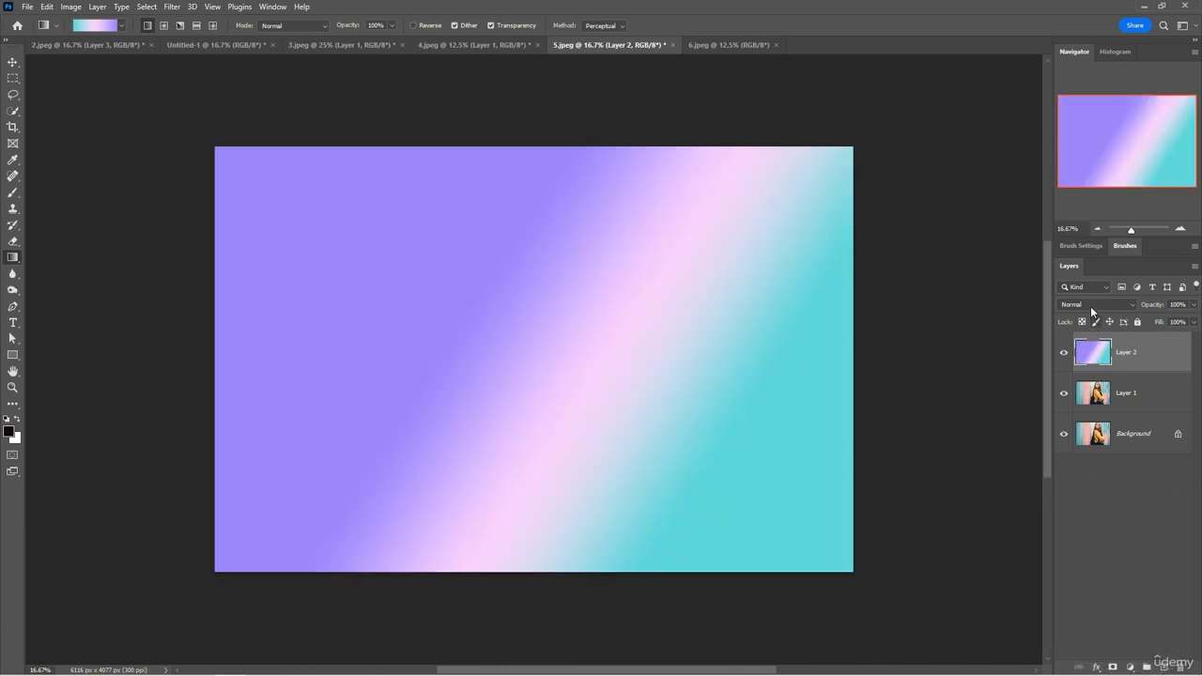
Set the gradient layer to Soft Light and replace its fill with a diagonal pink-to-blue preset gradient.
left_click(1095, 304)
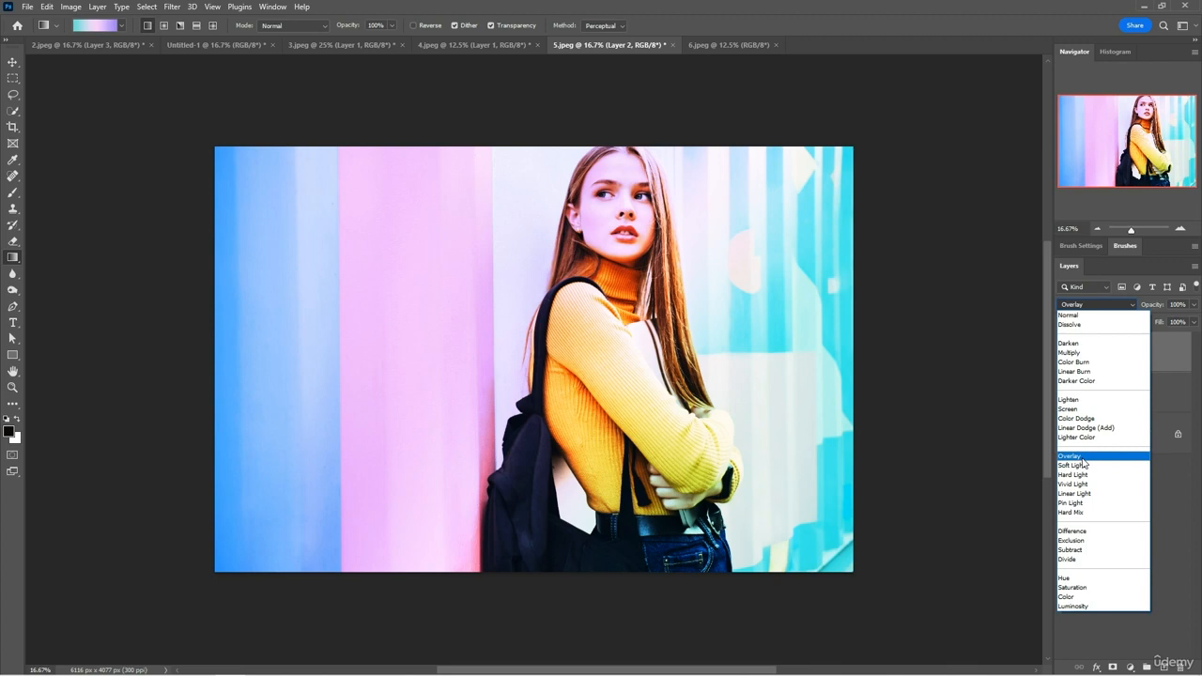
left_click(1080, 465)
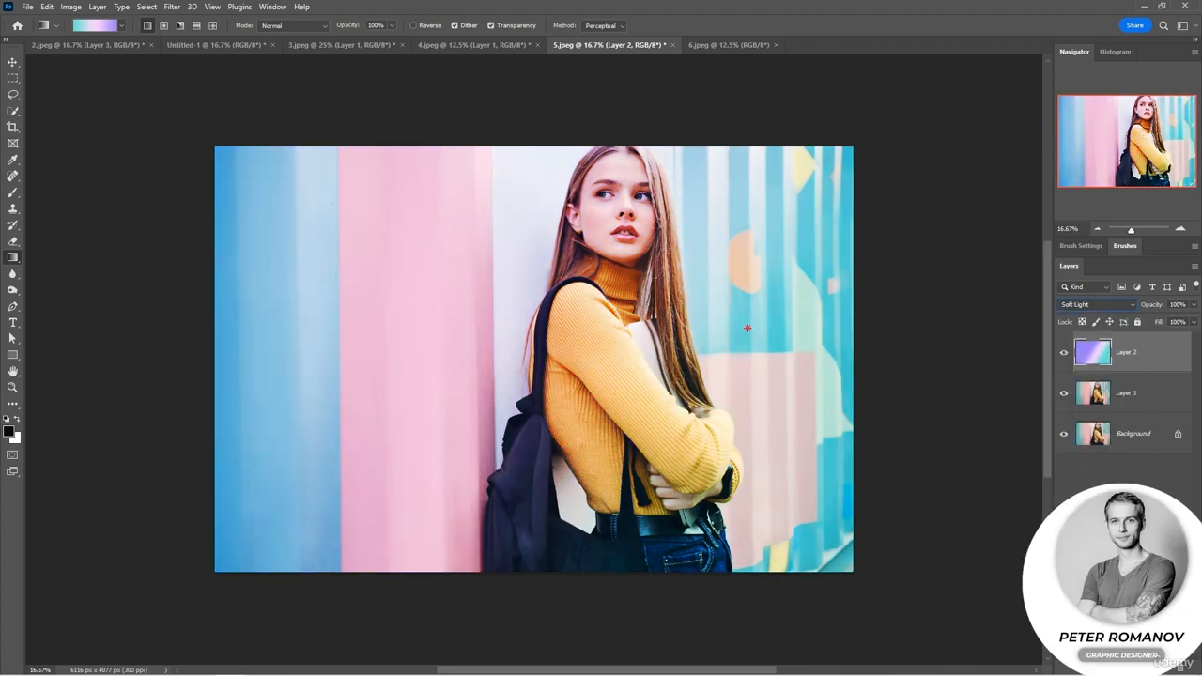
left_click_drag(558, 213, 639, 298)
left_click(121, 25)
left_click(123, 52)
left_click_drag(489, 211, 616, 314)
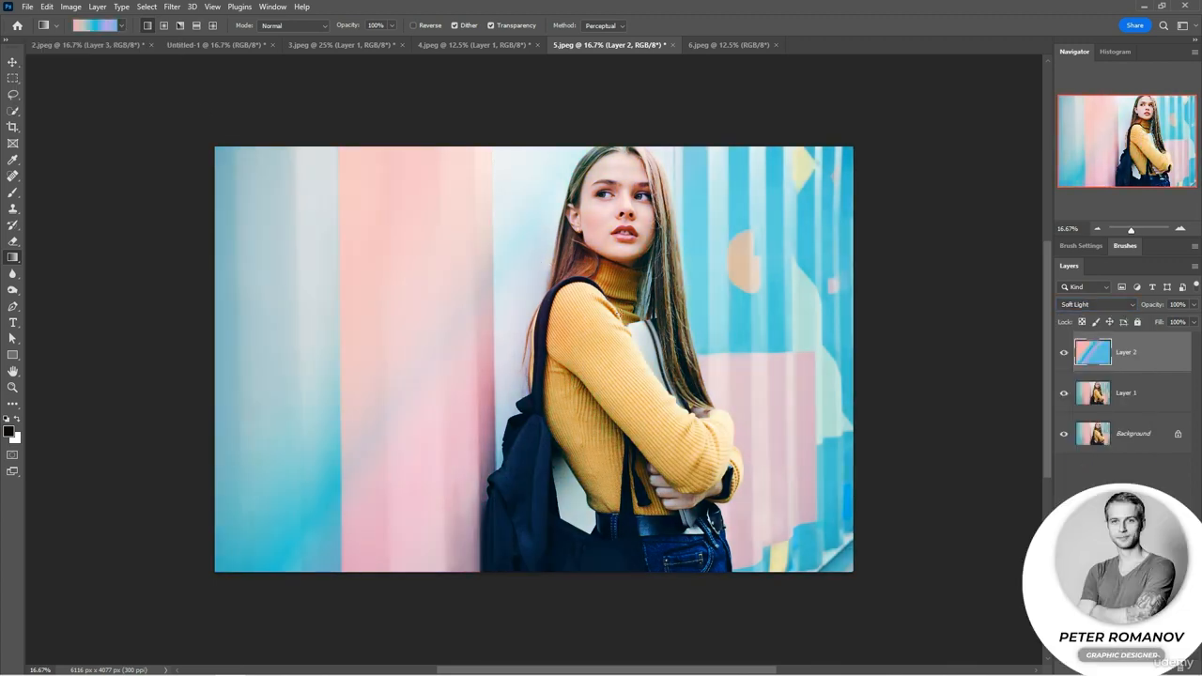
Add a mask to Layer 2 and paint black on its upper right area with the soft brush at 78% opacity.
left_click(1114, 667)
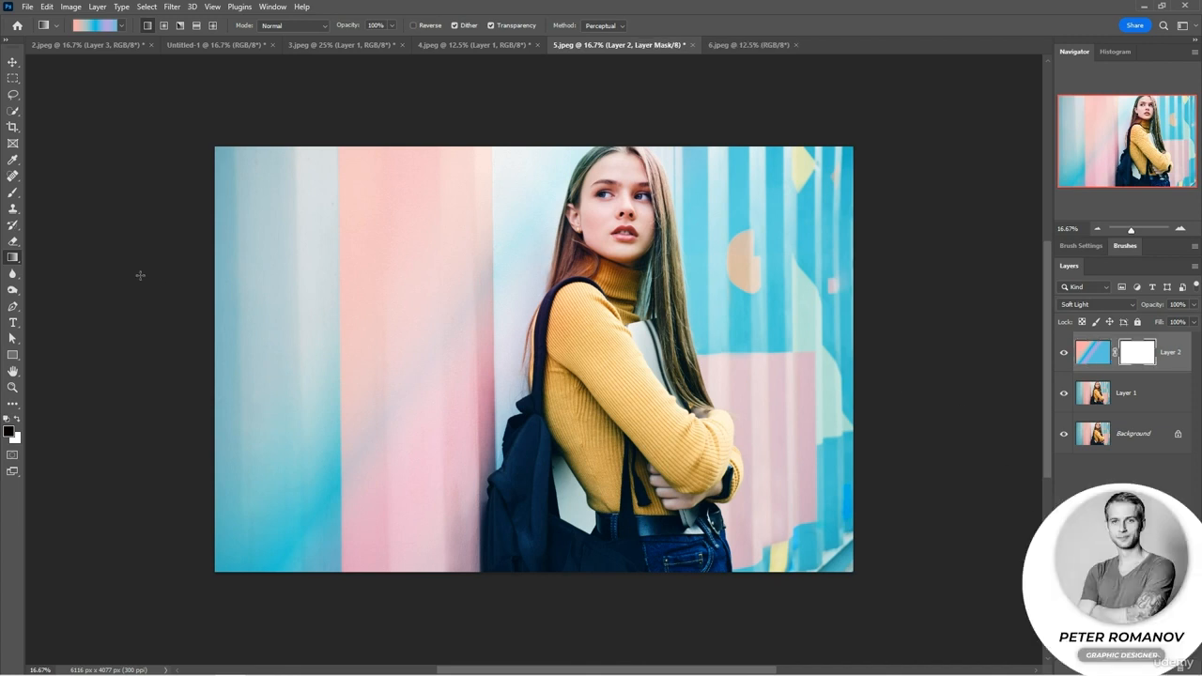
left_click(14, 193)
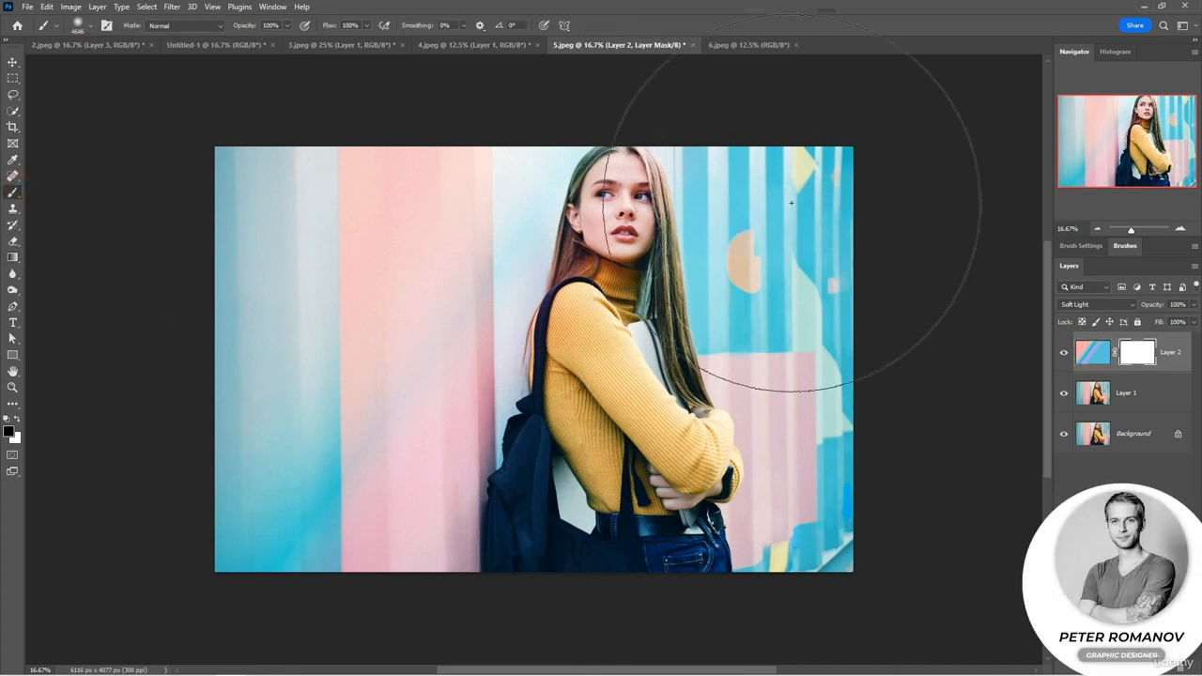
left_click_drag(246, 28, 230, 28)
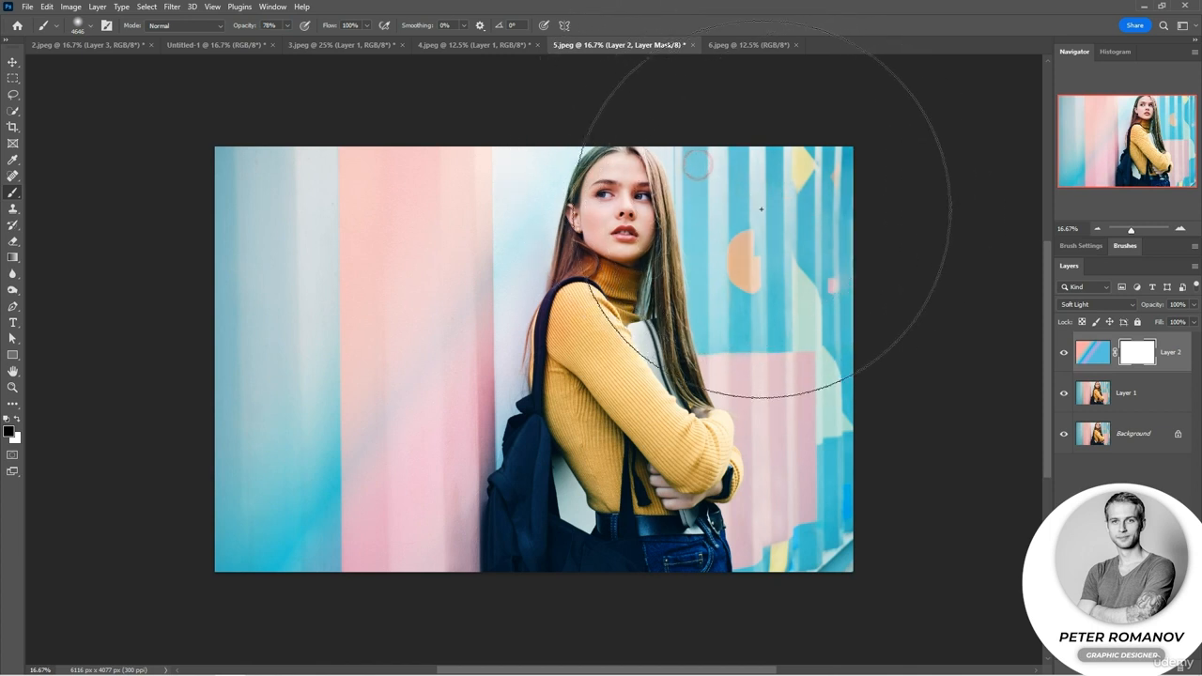
left_click(742, 324)
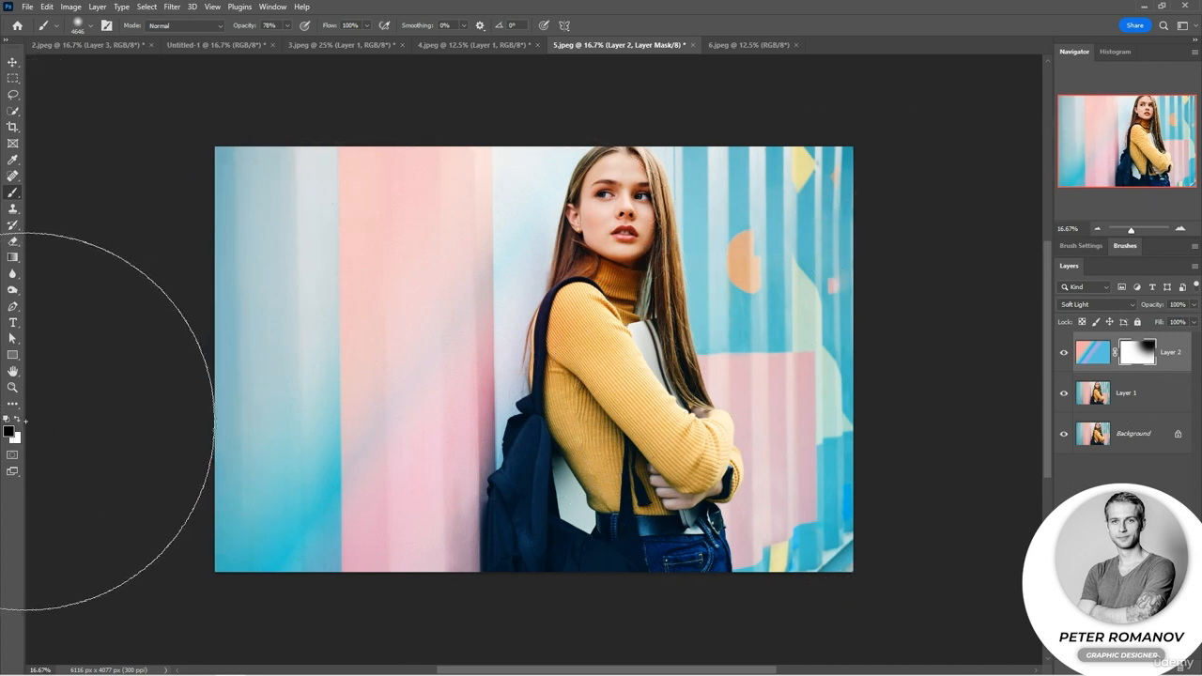
Paint white over the darkened part of Layer 2's mask to restore the gradient, and compare the photo with the layer hidden and shown.
key("x")
mouse_move(738, 301)
left_mouse_down()
mouse_move(744, 374)
mouse_move(627, 222)
mouse_move(634, 273)
mouse_move(620, 334)
mouse_move(649, 284)
mouse_move(666, 336)
left_mouse_up()
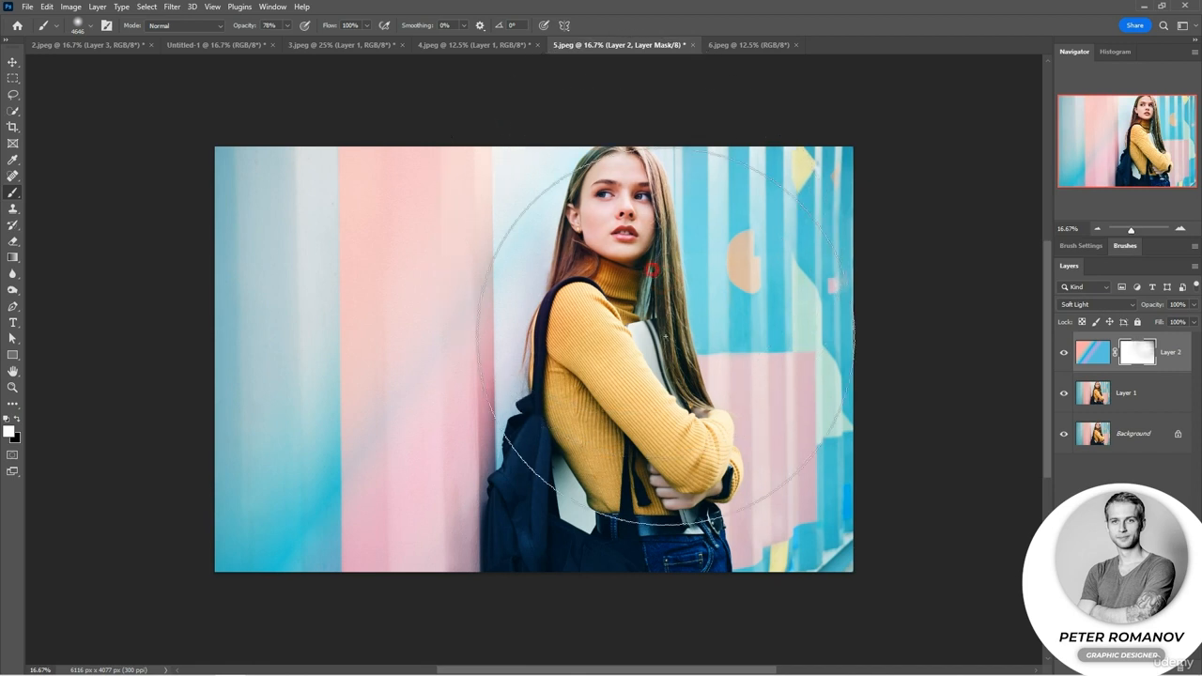
left_click(1063, 352)
left_click(1062, 354)
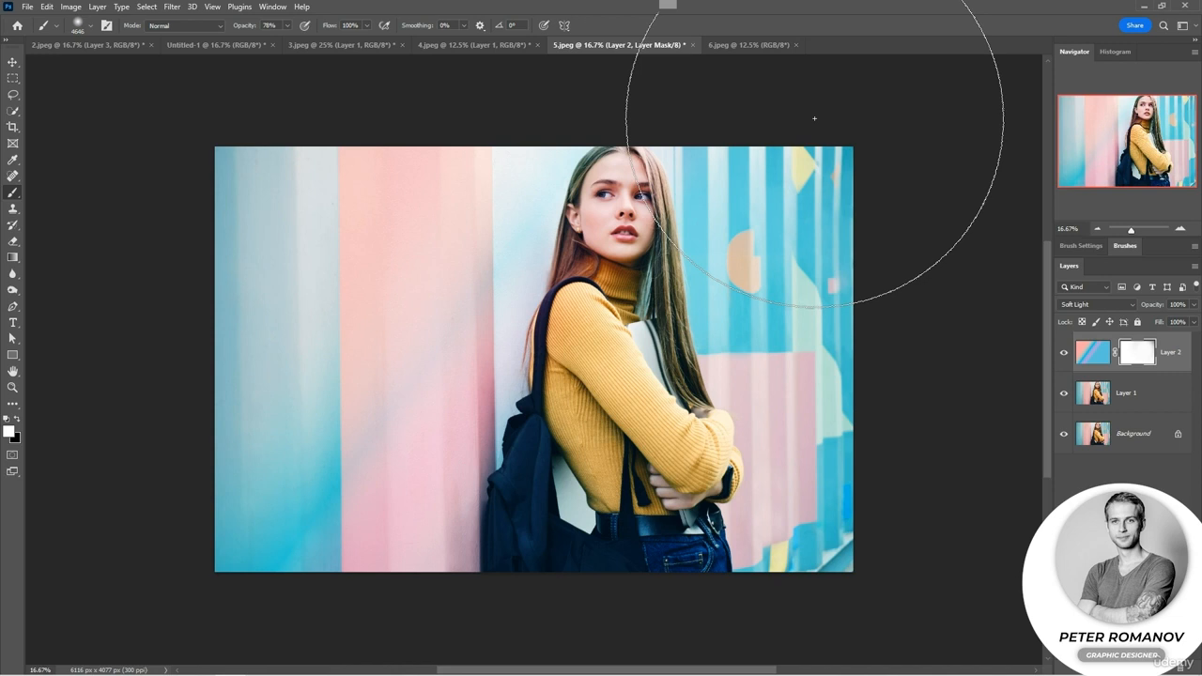
Duplicate the background photo in 6.jpeg and set the copy to the Difference blending mode.
key("ctrl+Tab")
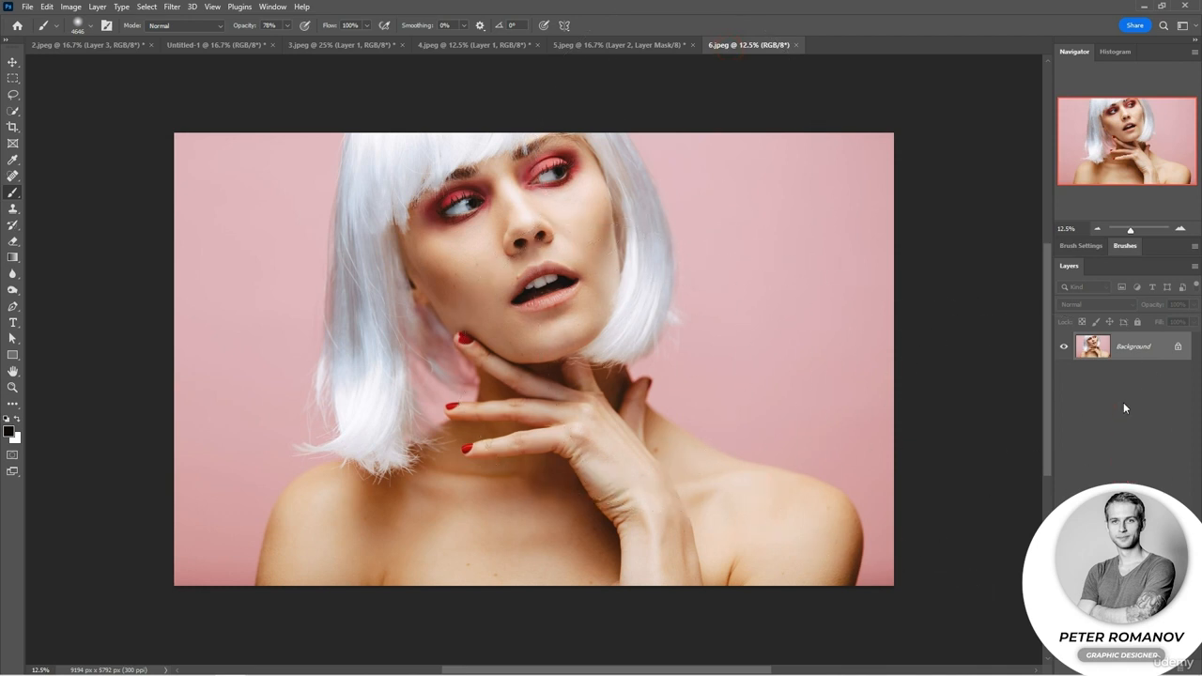
key("ctrl+j")
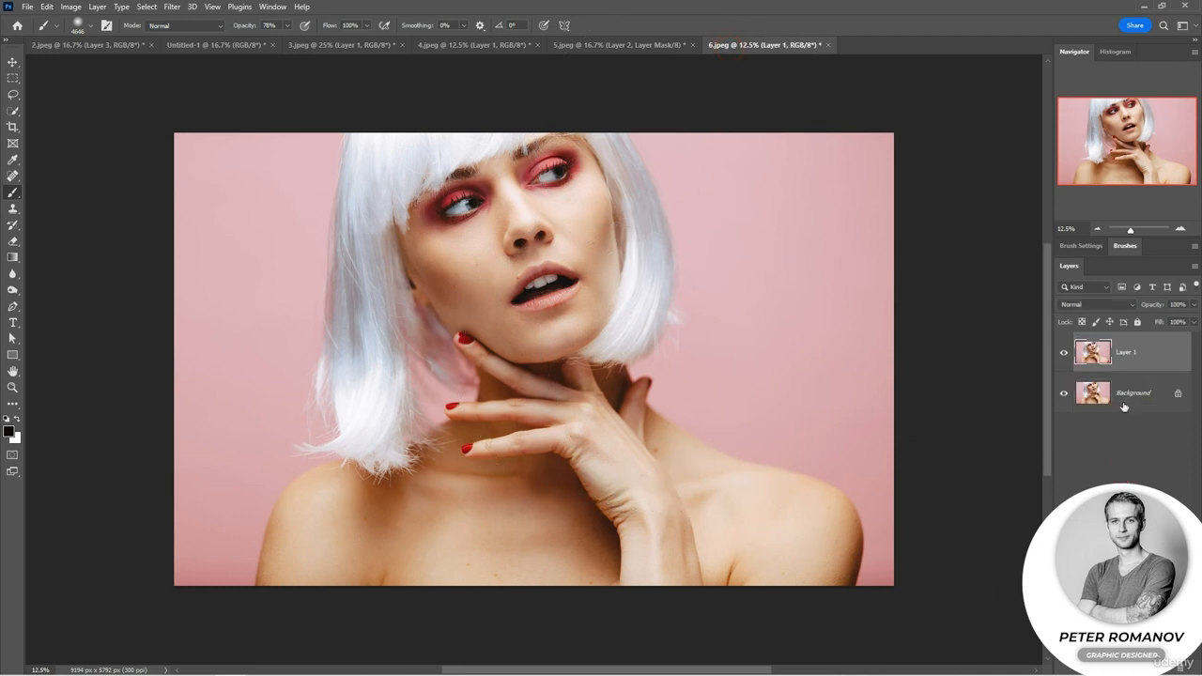
left_click(1095, 305)
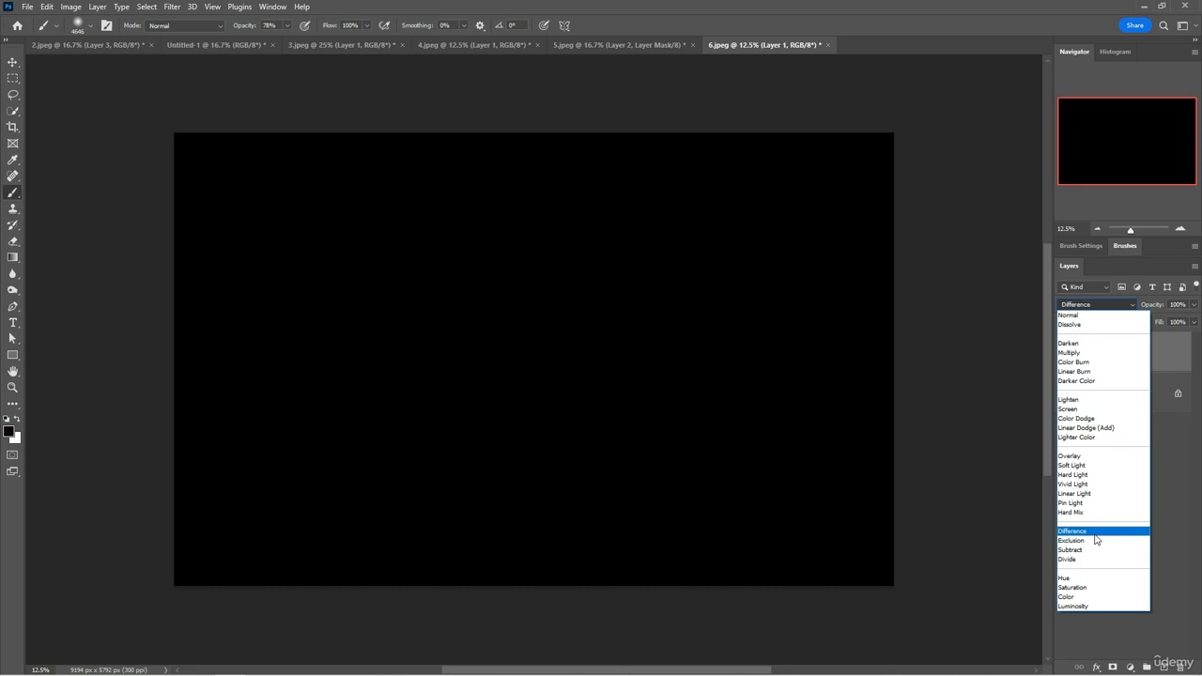
left_click(1094, 532)
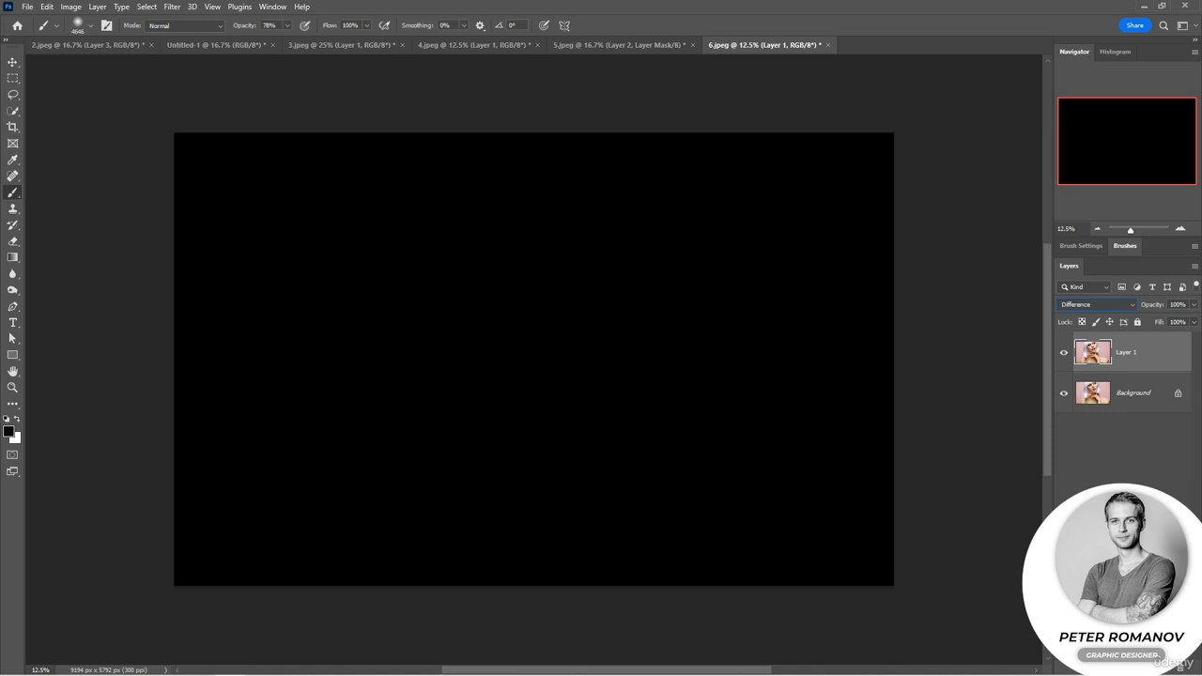
Nudge the Difference copy with the Move tool to check its alignment with the original, and hide it.
left_click(12, 62)
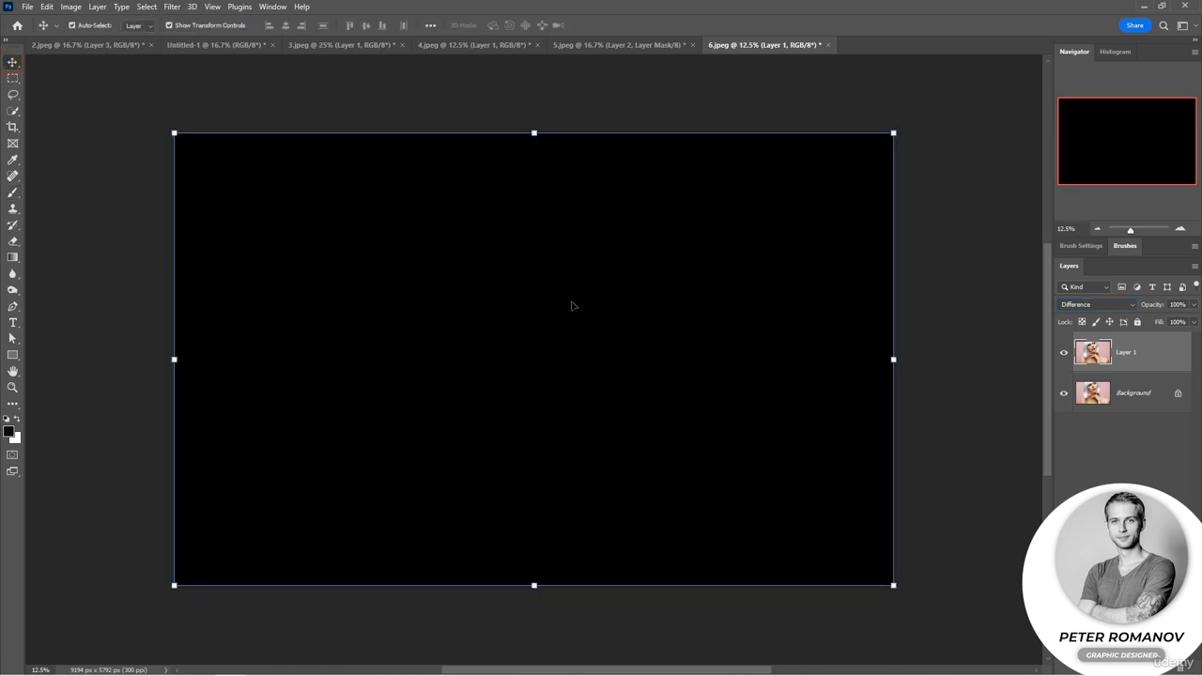
mouse_move(571, 306)
left_mouse_down()
mouse_move(550, 304)
mouse_move(601, 304)
mouse_move(570, 308)
left_mouse_up()
left_click(1063, 353)
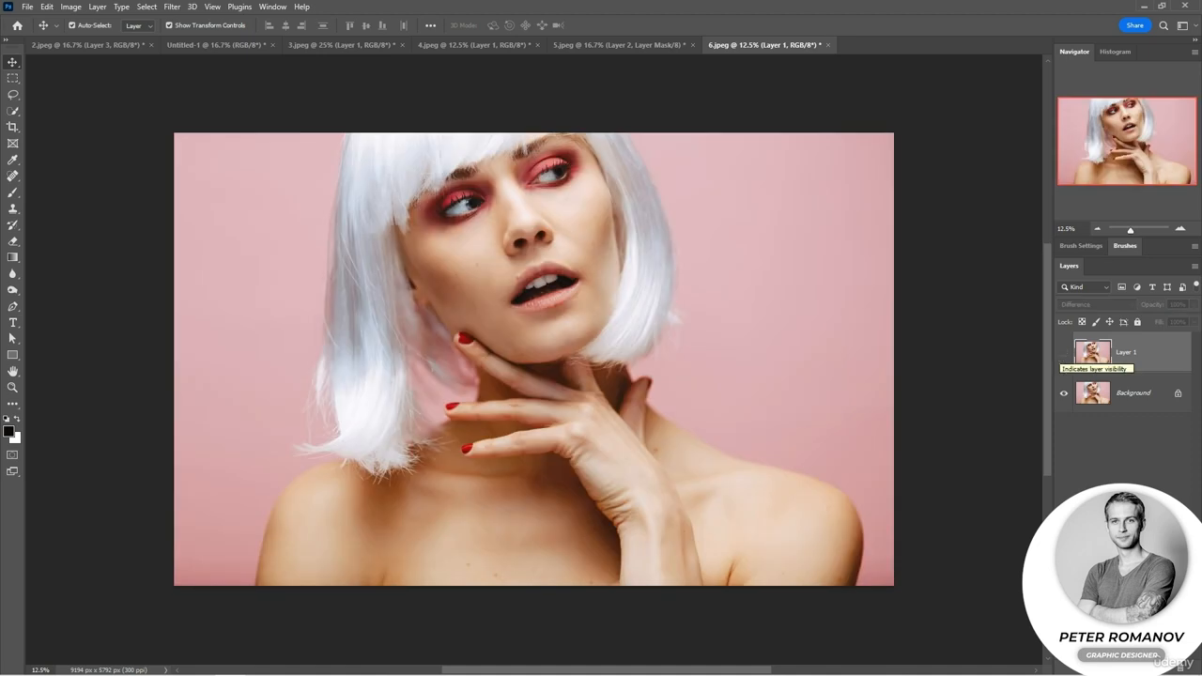
Add an empty Layer 2, hide the Background briefly to inspect its transparency, and set the new layer to Hue.
left_click(1165, 668)
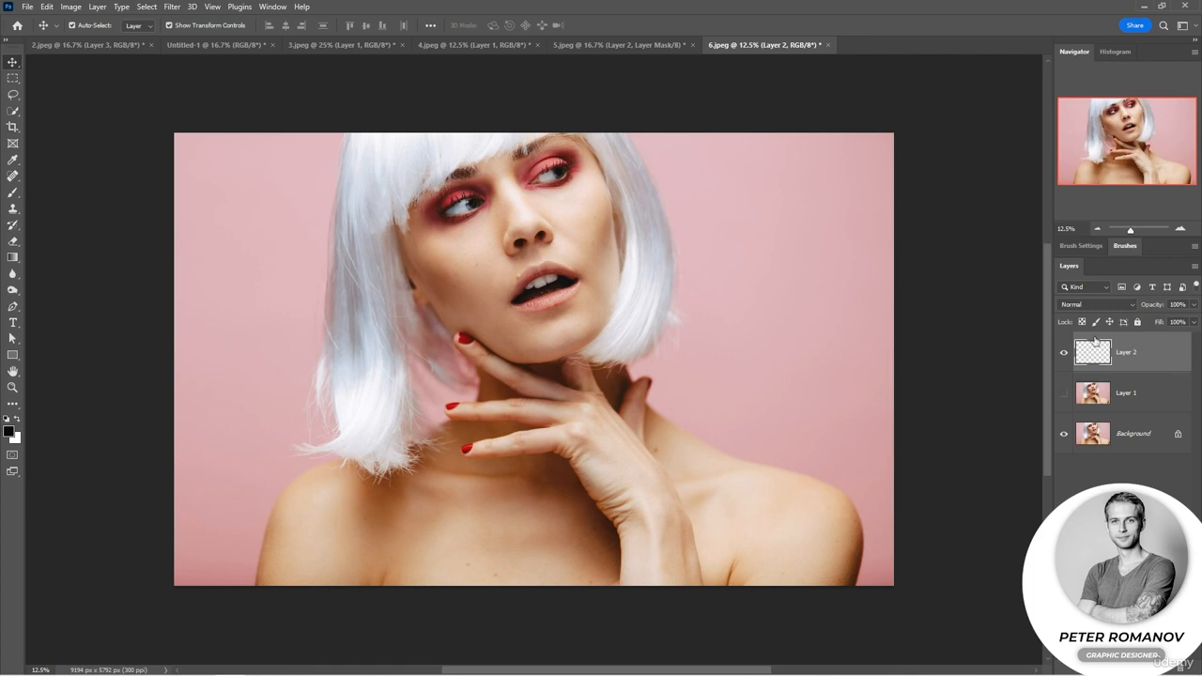
left_click(1063, 436)
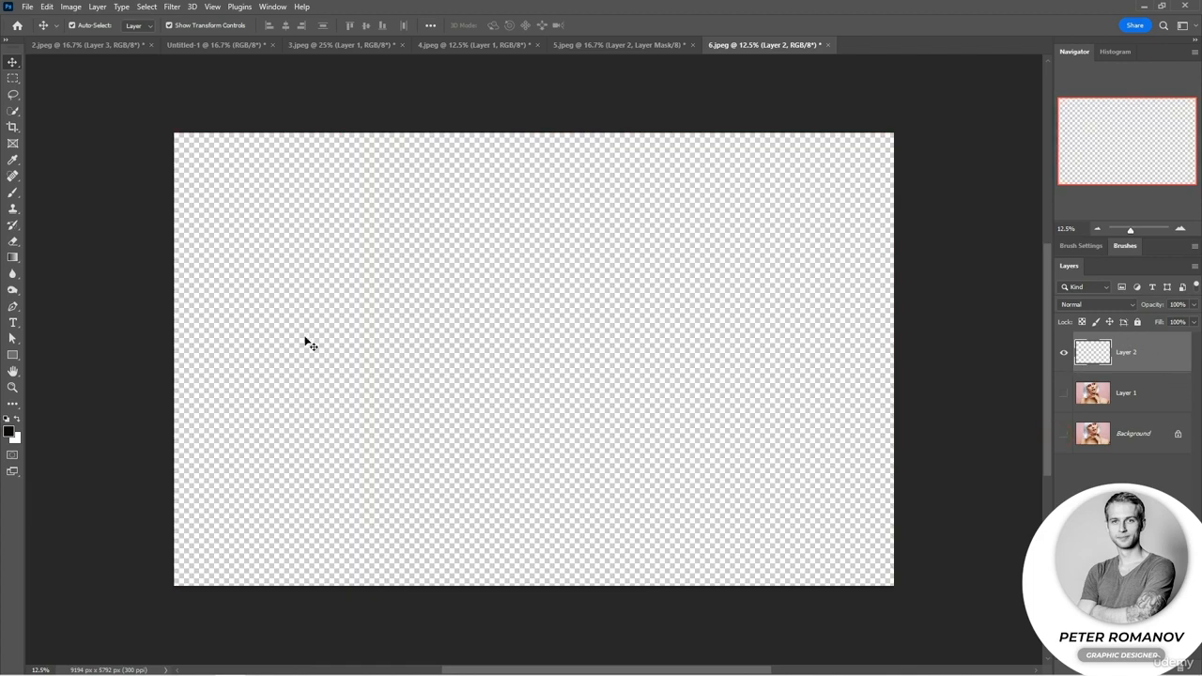
left_click(1064, 436)
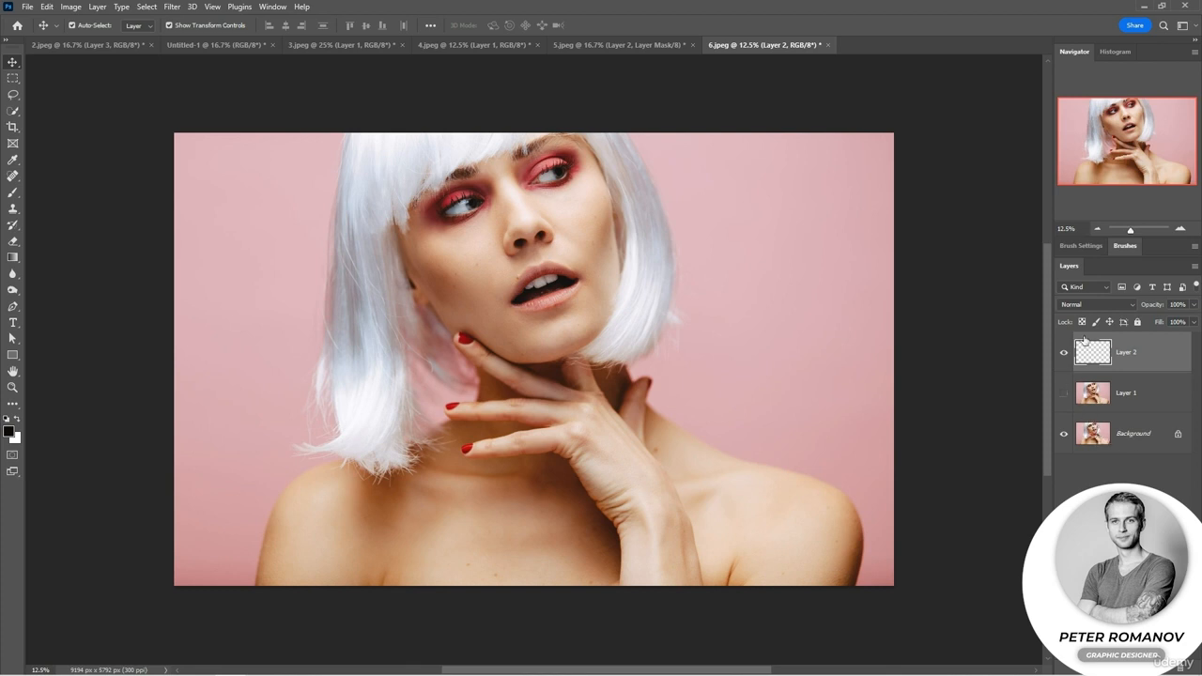
left_click(1095, 306)
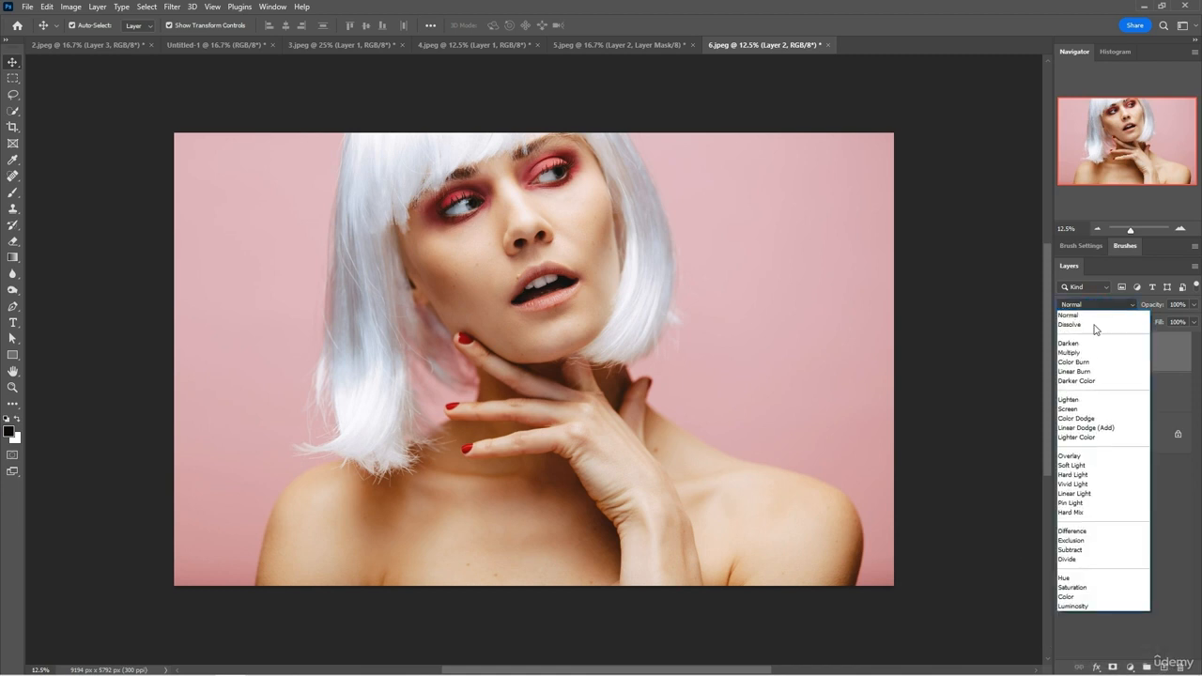
left_click(1092, 580)
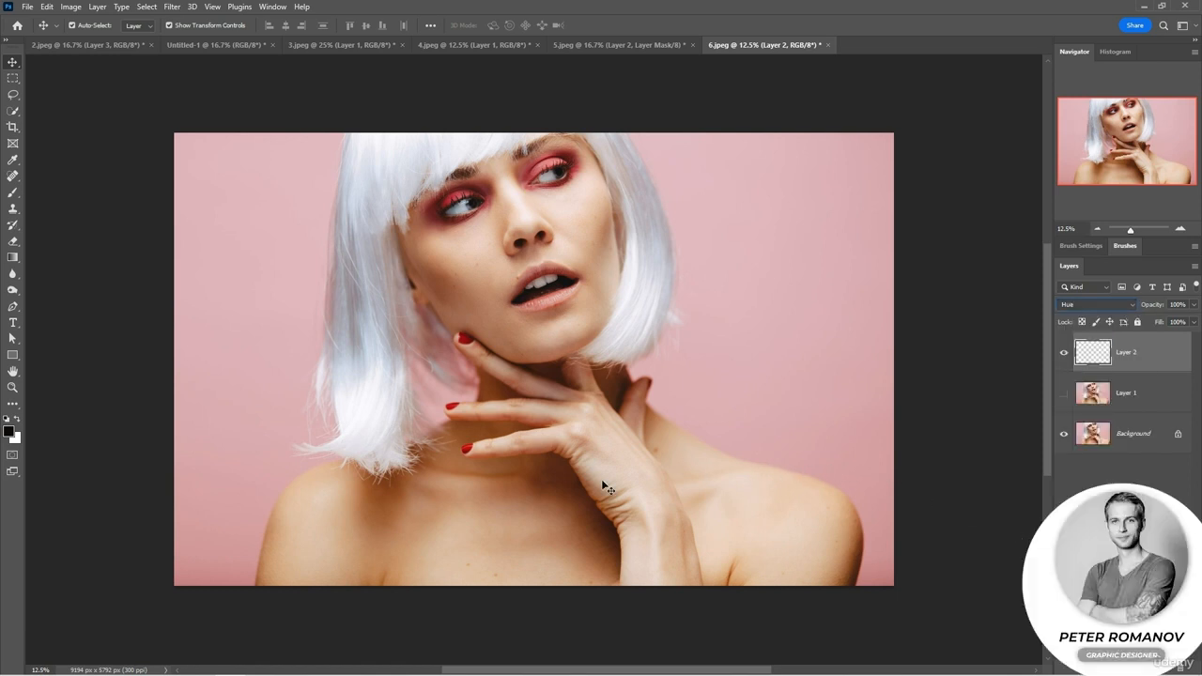
Set the foreground color to blue #3793d3 and choose the Brush tool for painting on the Hue layer.
left_click(11, 432)
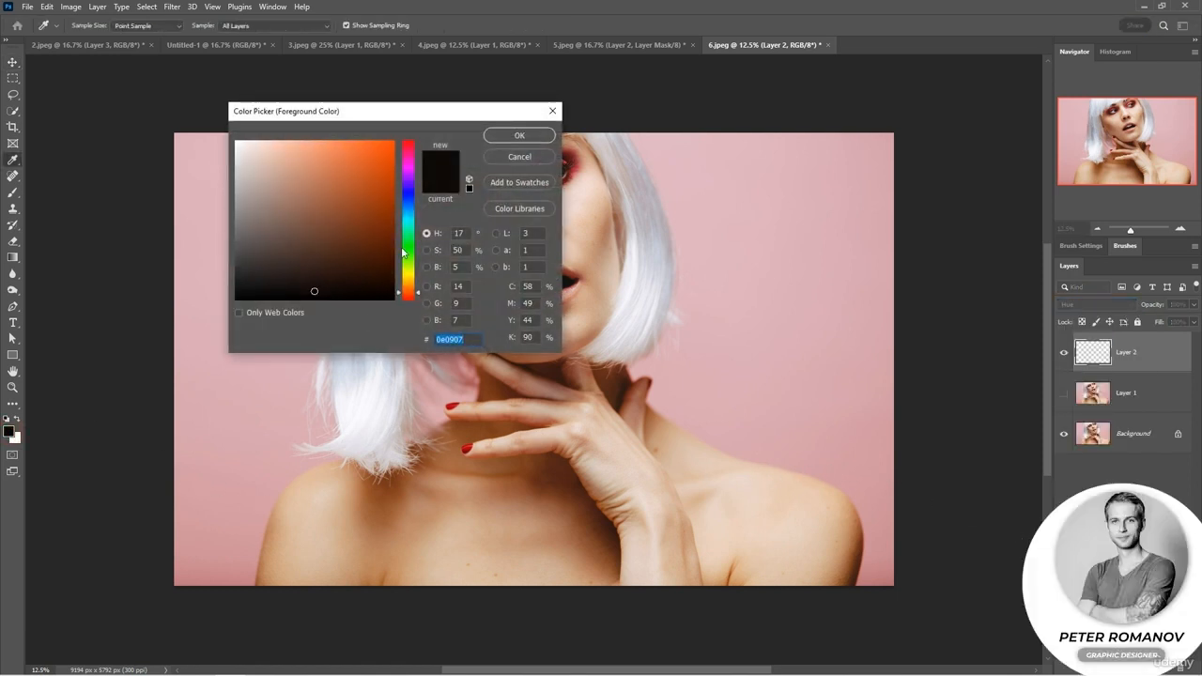
left_click(413, 215)
left_click_drag(413, 216, 413, 209)
left_click(352, 168)
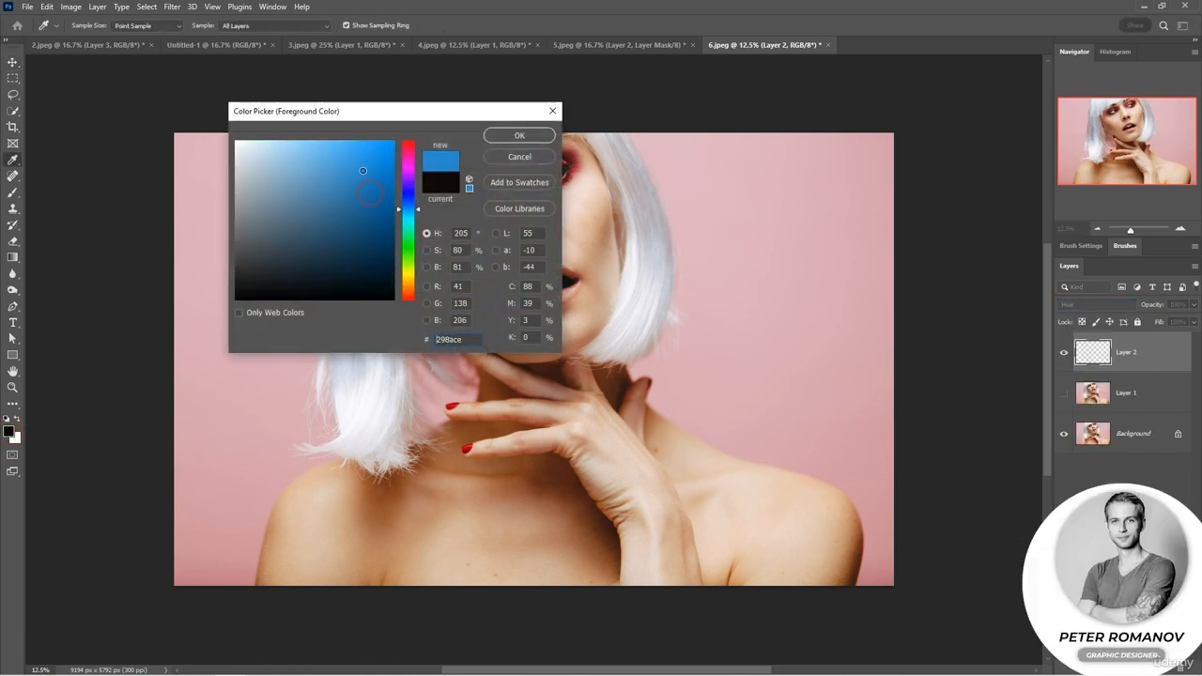
left_click(514, 134)
key("v")
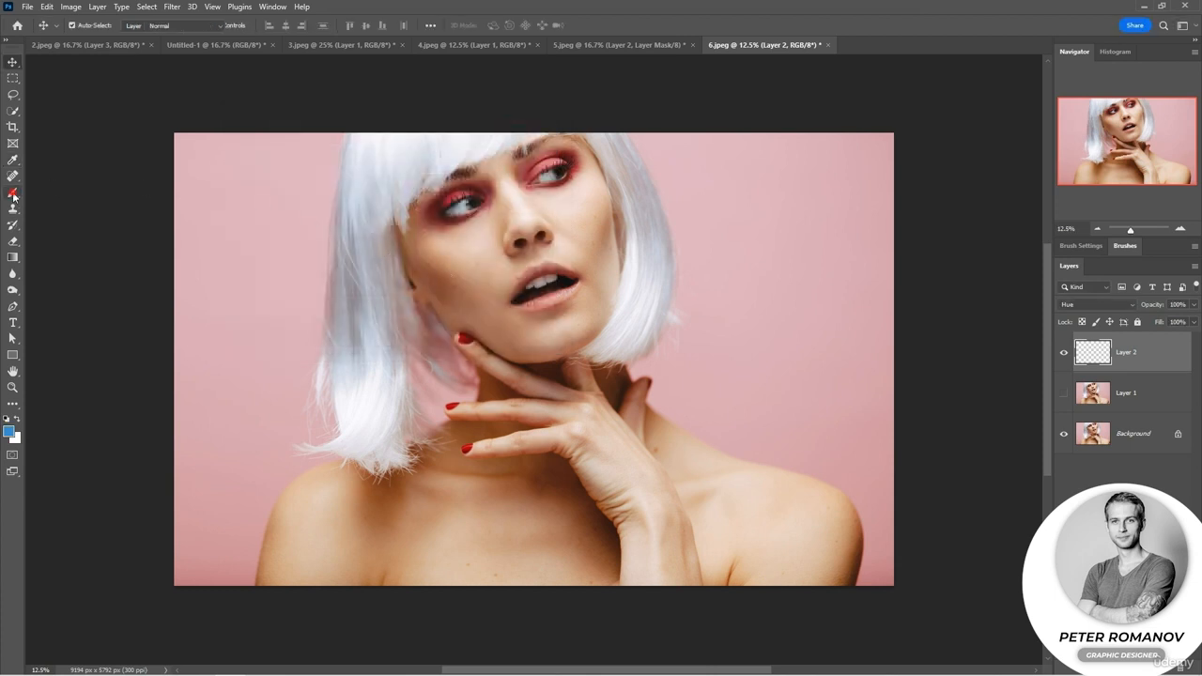
Paint the white hair green with the Brush on the Hue layer, covering both sides, the inner strands and the tips.
left_click(12, 194)
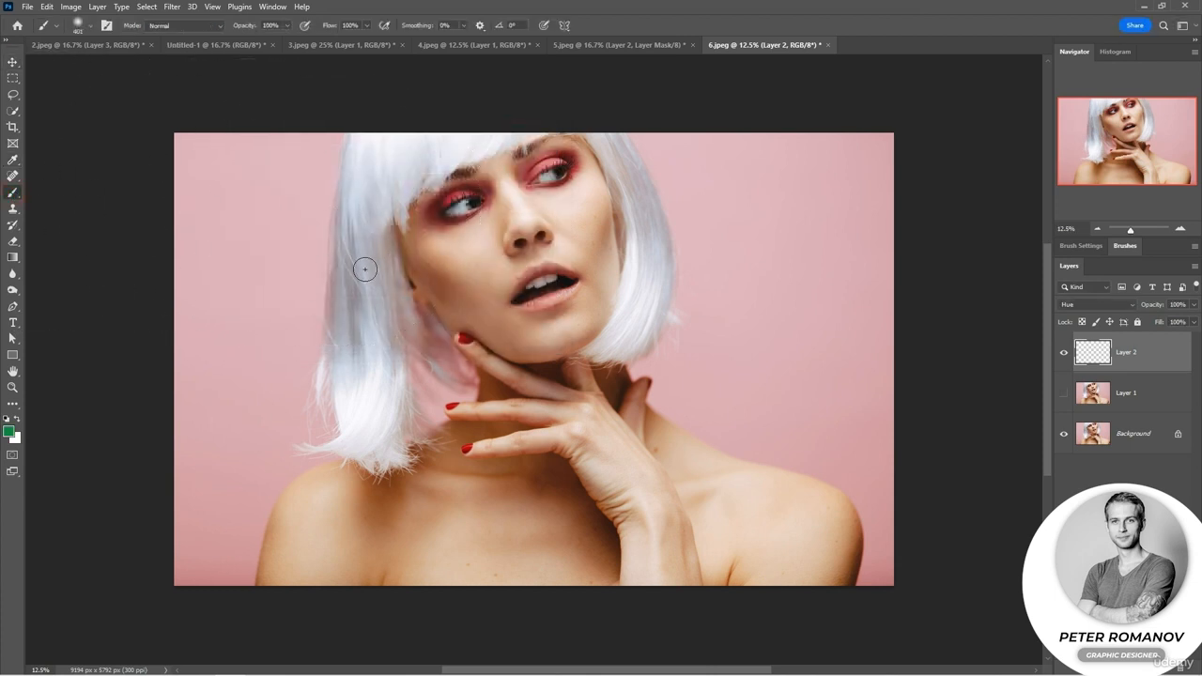
mouse_move(365, 270)
left_mouse_down()
mouse_move(376, 392)
mouse_move(352, 277)
mouse_move(364, 281)
mouse_move(377, 344)
mouse_move(381, 261)
mouse_move(379, 420)
mouse_move(351, 427)
mouse_move(342, 381)
mouse_move(399, 140)
mouse_move(409, 148)
mouse_move(363, 159)
mouse_move(355, 224)
mouse_move(386, 150)
mouse_move(483, 136)
mouse_move(370, 134)
left_mouse_up()
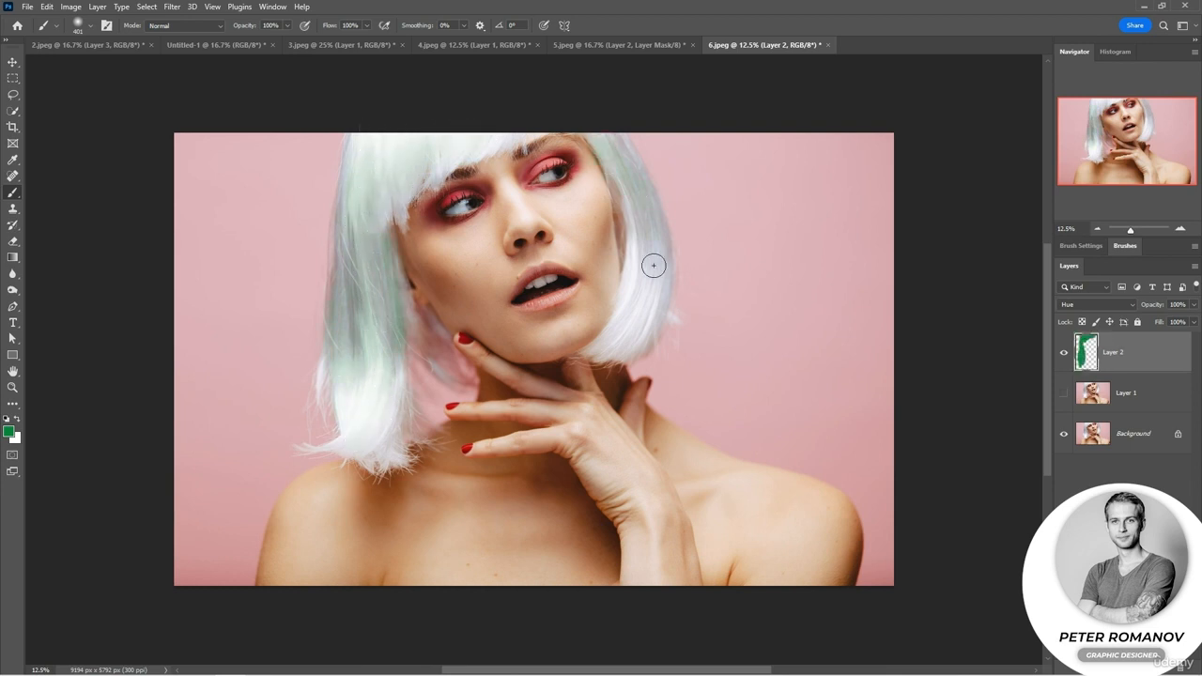
mouse_move(653, 266)
left_mouse_down()
mouse_move(616, 331)
mouse_move(653, 298)
mouse_move(648, 223)
mouse_move(619, 320)
mouse_move(639, 258)
left_mouse_up()
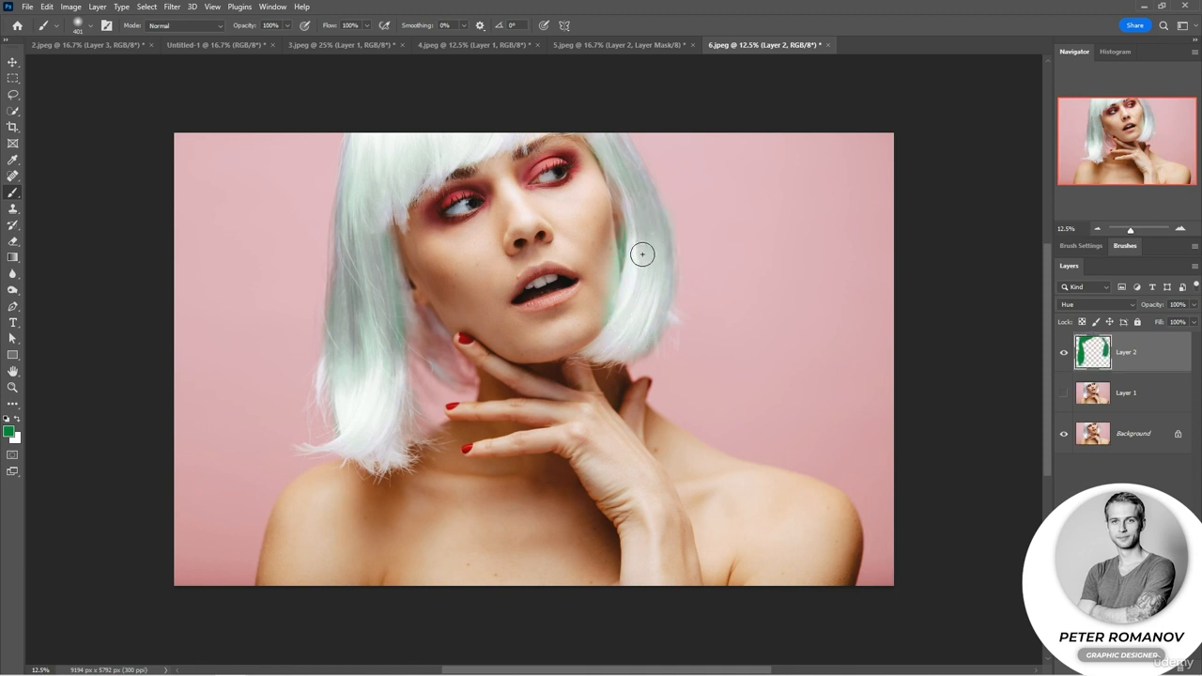
left_click_drag(405, 282, 416, 340)
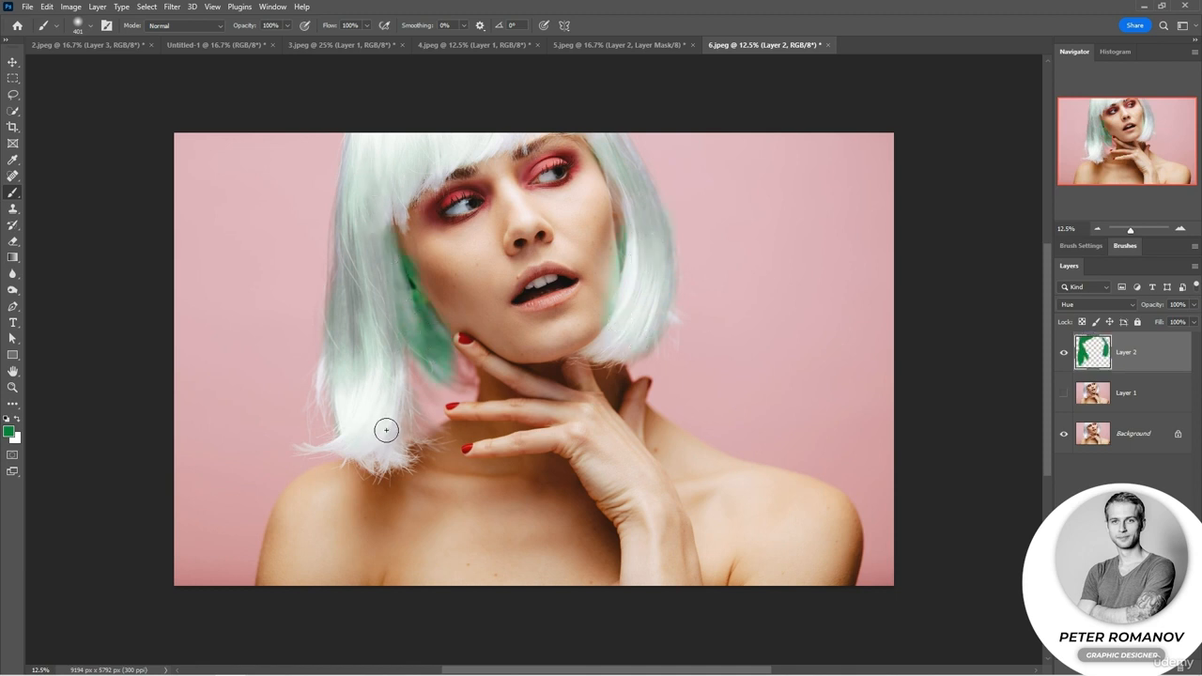
mouse_move(395, 442)
left_mouse_down()
mouse_move(414, 418)
mouse_move(381, 378)
mouse_move(395, 442)
left_mouse_up()
Paint the red eyeshadow on both eyes and the red fingernails green on the Hue layer.
left_click_drag(540, 174, 568, 161)
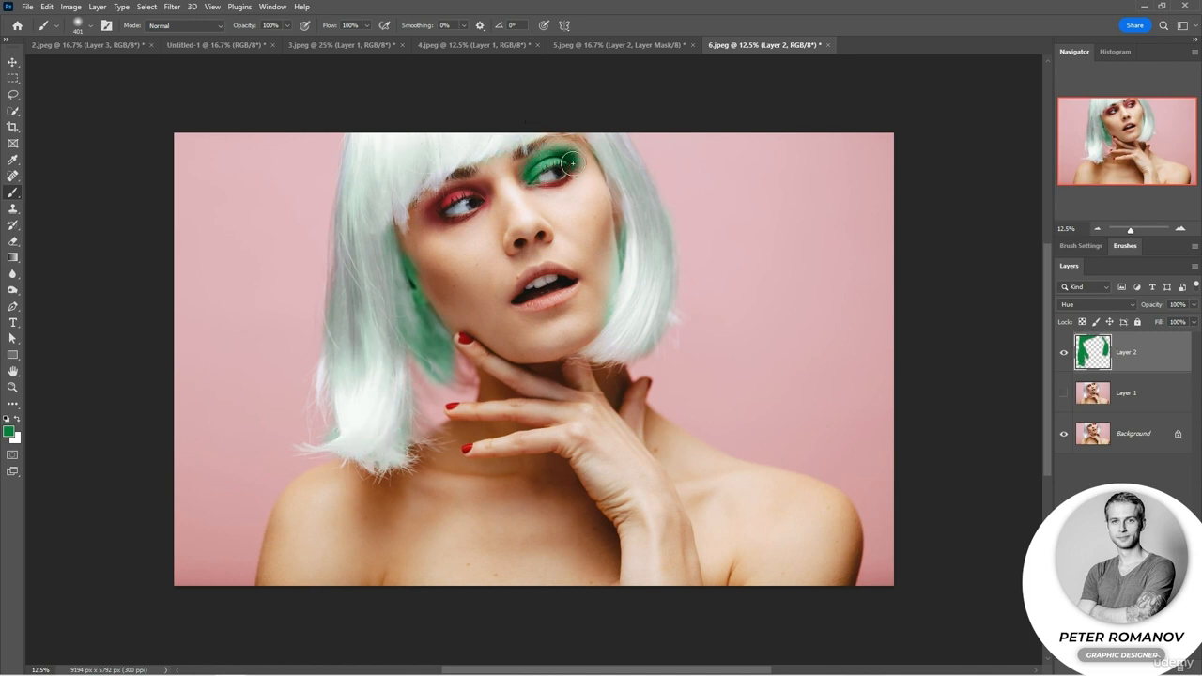
mouse_move(493, 186)
left_mouse_down()
mouse_move(441, 198)
mouse_move(433, 215)
mouse_move(477, 212)
left_mouse_up()
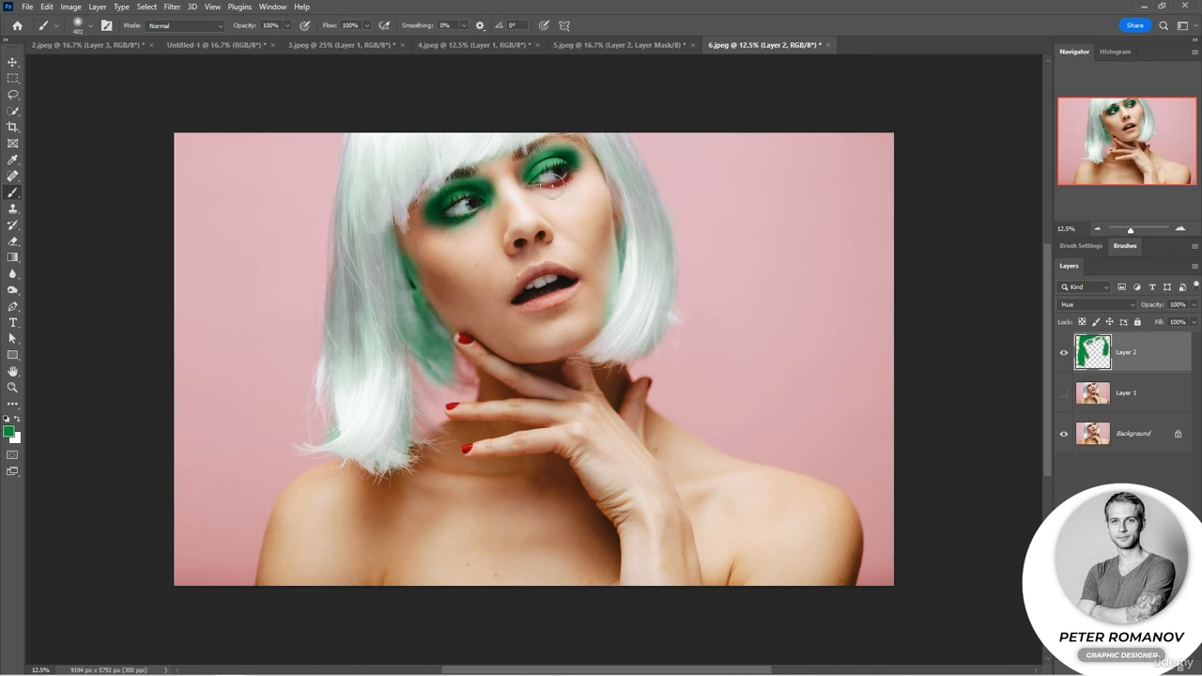
left_click_drag(547, 188, 575, 176)
left_click(463, 338)
left_click(452, 405)
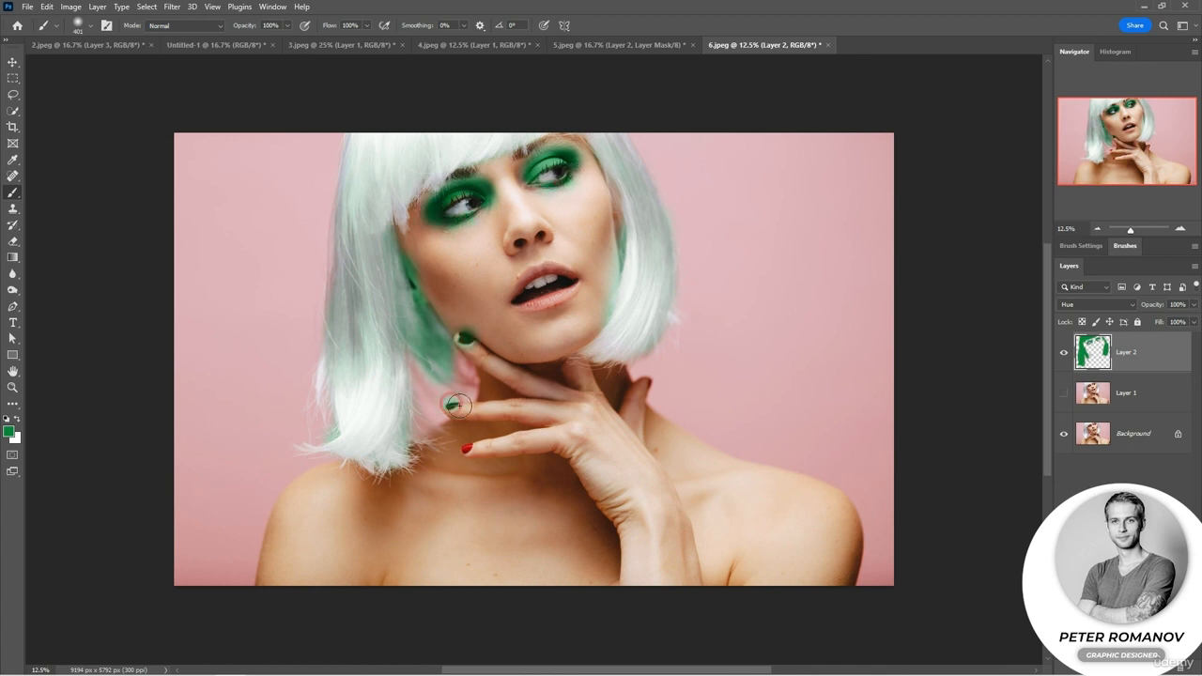
left_click(465, 449)
left_click(647, 383)
key("e")
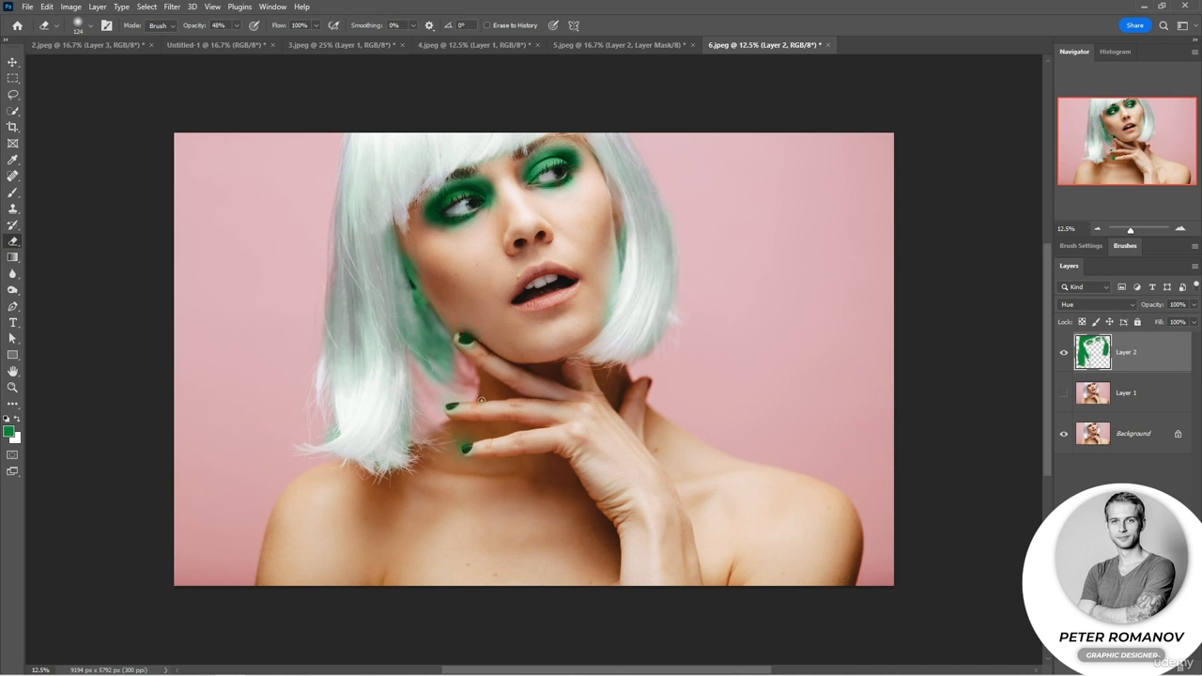
Add an empty Layer 3 in Saturation mode and brush green over the lower hair beside the face and a spot on the shoulder.
left_click(13, 194)
left_click(1164, 667)
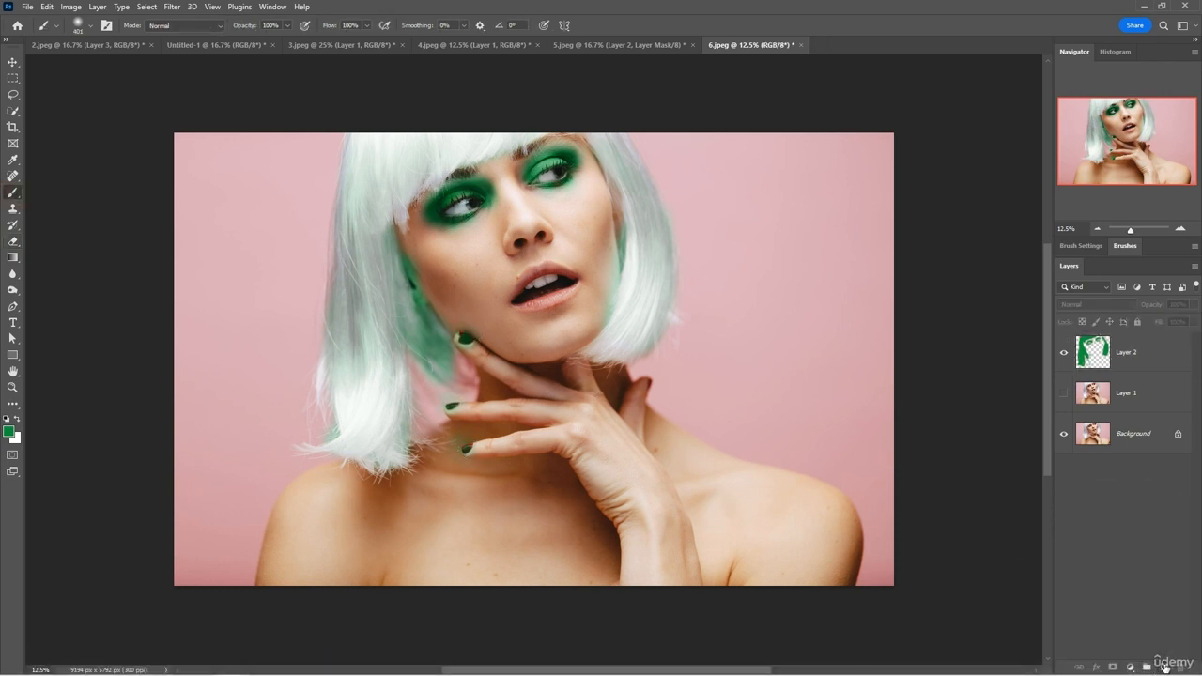
left_click(1095, 304)
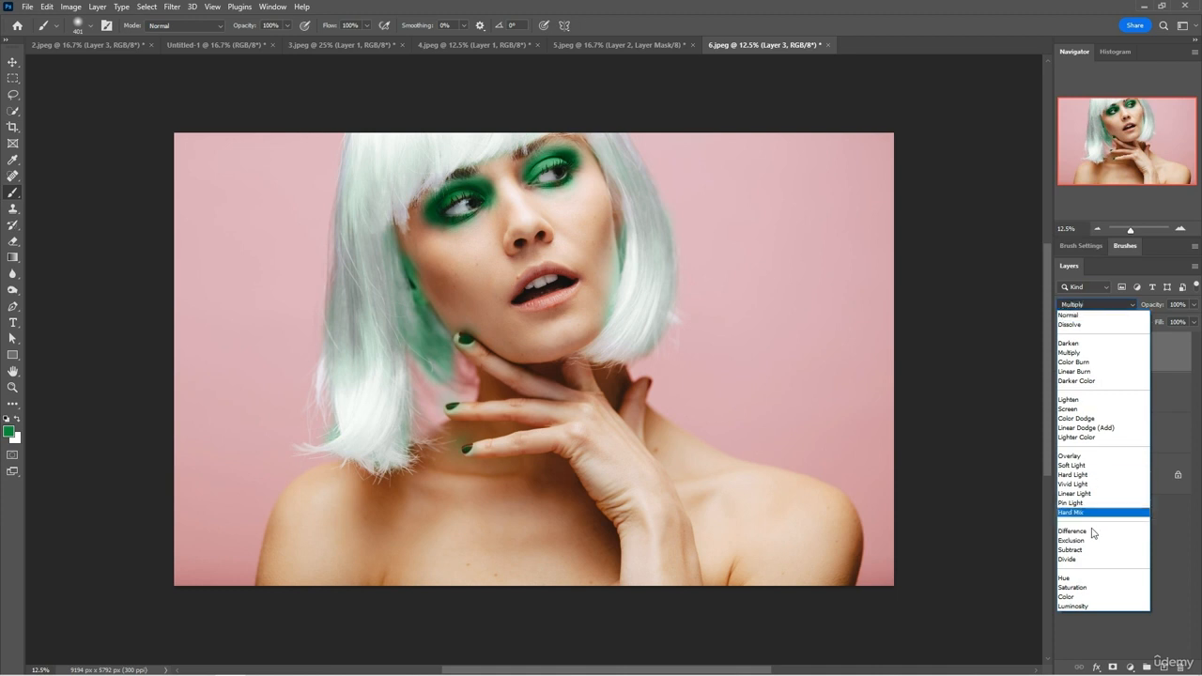
left_click(1089, 590)
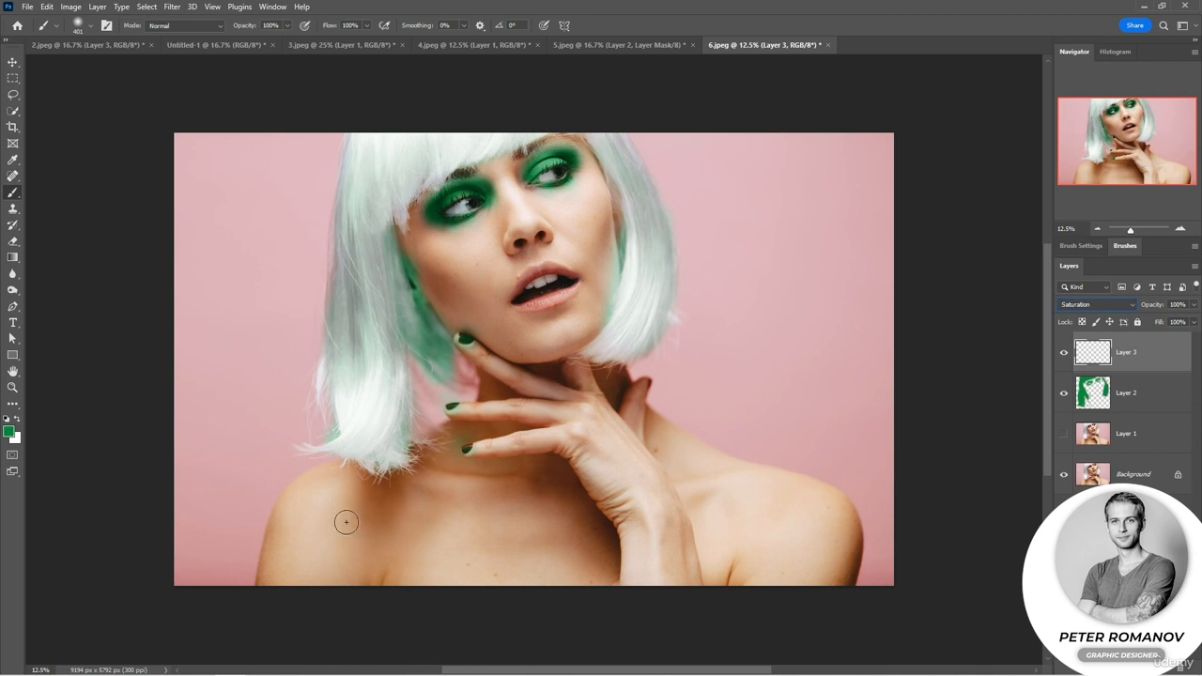
mouse_move(356, 460)
left_mouse_down()
mouse_move(306, 451)
mouse_move(335, 443)
mouse_move(361, 407)
mouse_move(365, 365)
mouse_move(370, 391)
mouse_move(350, 440)
mouse_move(369, 413)
mouse_move(375, 364)
mouse_move(377, 442)
mouse_move(398, 372)
mouse_move(382, 442)
mouse_move(393, 364)
mouse_move(380, 287)
mouse_move(384, 328)
mouse_move(360, 281)
mouse_move(359, 397)
mouse_move(345, 304)
mouse_move(324, 406)
mouse_move(347, 427)
mouse_move(323, 496)
left_mouse_up()
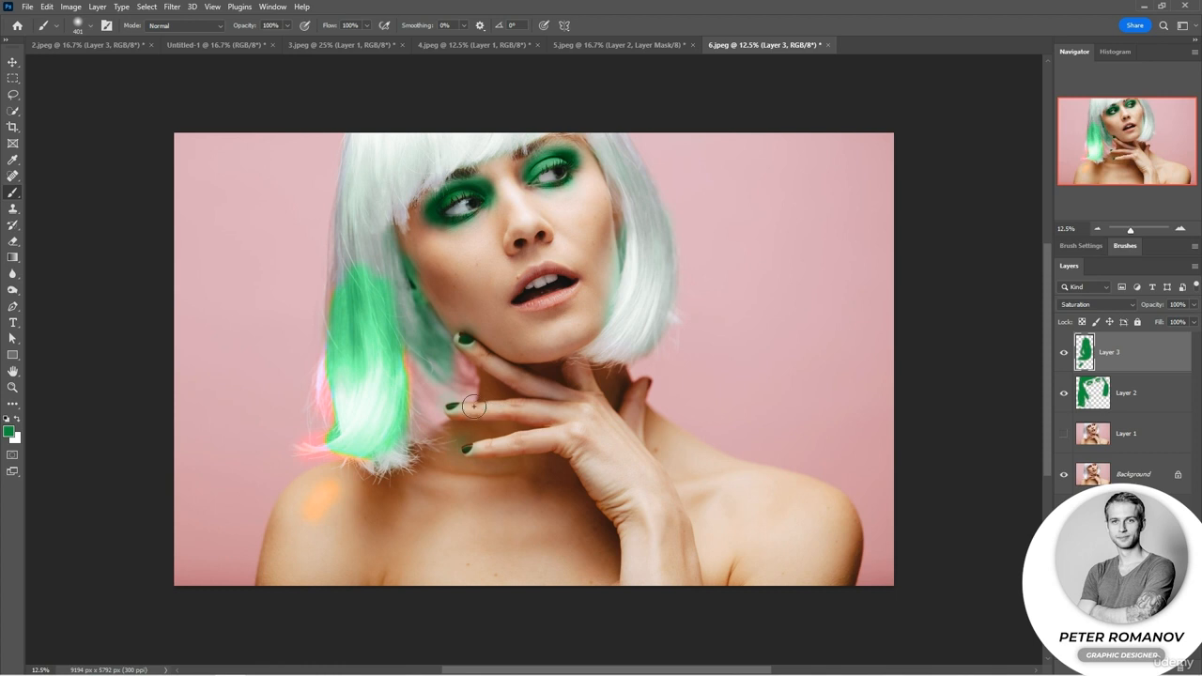
Hide Layer 2 and brush the rest of the hair on the Saturation layer, comparing other blending modes before returning to Saturation.
left_click(1064, 393)
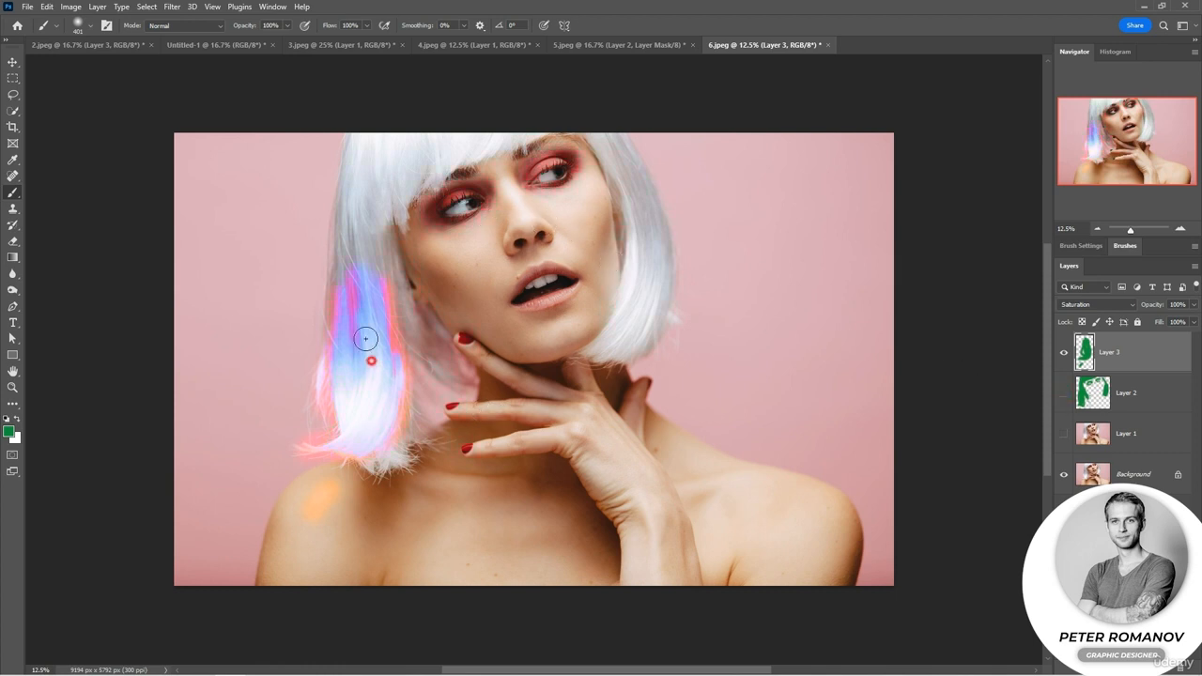
mouse_move(352, 336)
left_mouse_down()
mouse_move(368, 174)
mouse_move(373, 330)
mouse_move(387, 165)
mouse_move(393, 192)
mouse_move(351, 195)
left_mouse_up()
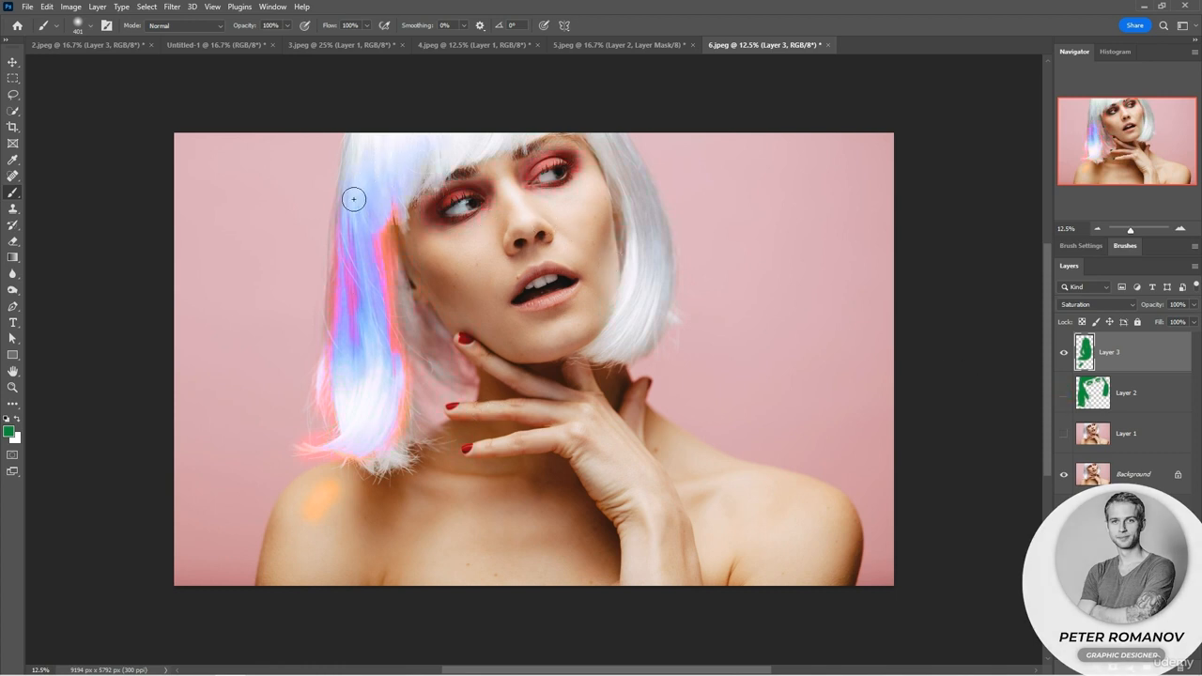
left_click(1097, 304)
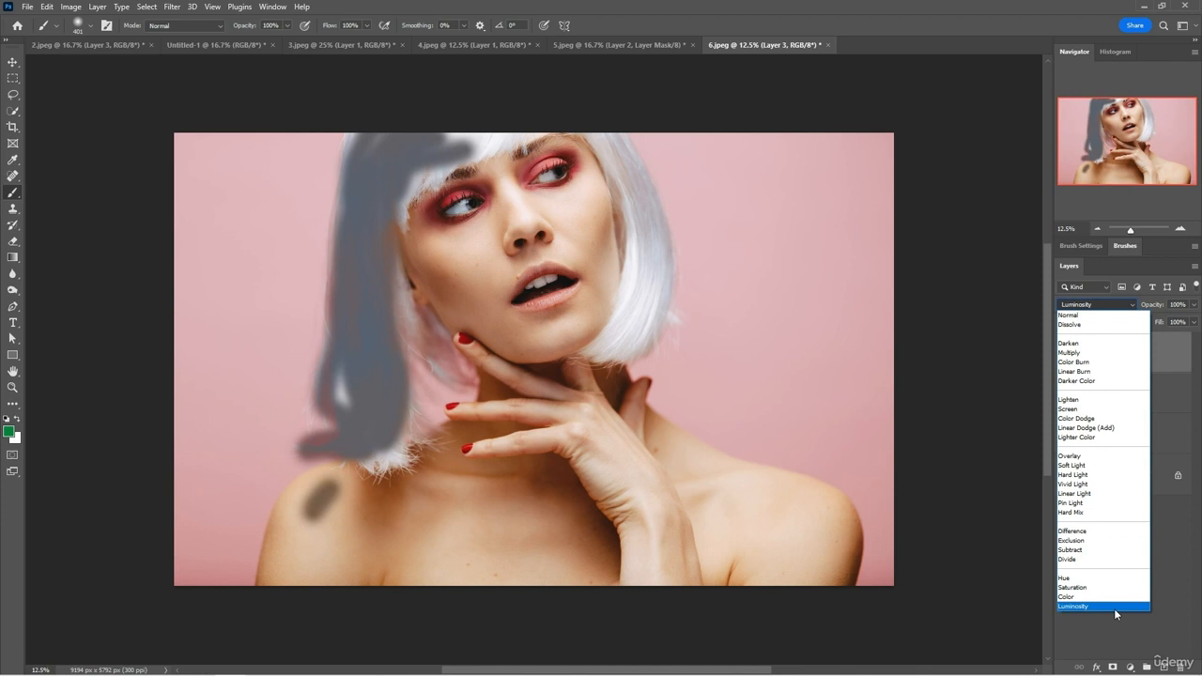
left_click(1108, 588)
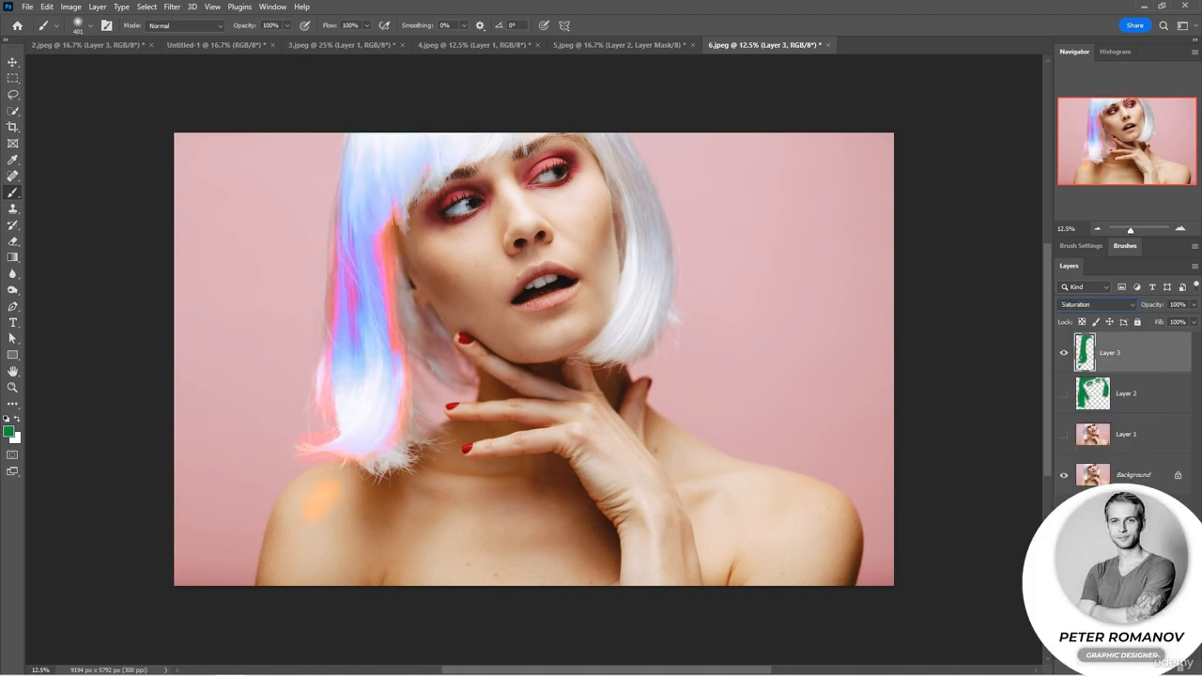
mouse_move(602, 141)
left_mouse_down()
mouse_move(641, 266)
mouse_move(623, 327)
mouse_move(659, 274)
mouse_move(611, 139)
mouse_move(653, 282)
mouse_move(598, 356)
mouse_move(657, 332)
mouse_move(664, 236)
mouse_move(621, 145)
left_mouse_up()
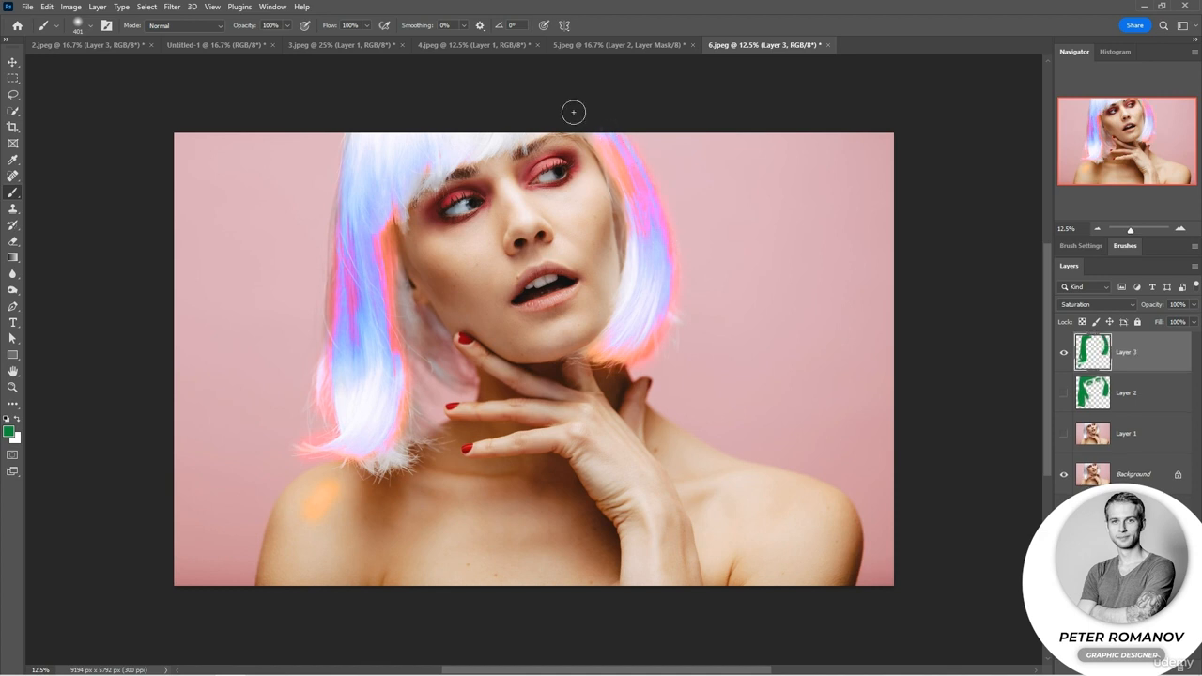
Reduce the brush size to 199 px and paint the lips and both eyeshadows on the Saturation layer.
right_click(573, 289)
left_click_drag(705, 320, 698, 320)
mouse_move(575, 287)
left_mouse_down()
mouse_move(514, 307)
mouse_move(522, 282)
mouse_move(566, 273)
mouse_move(515, 302)
left_mouse_up()
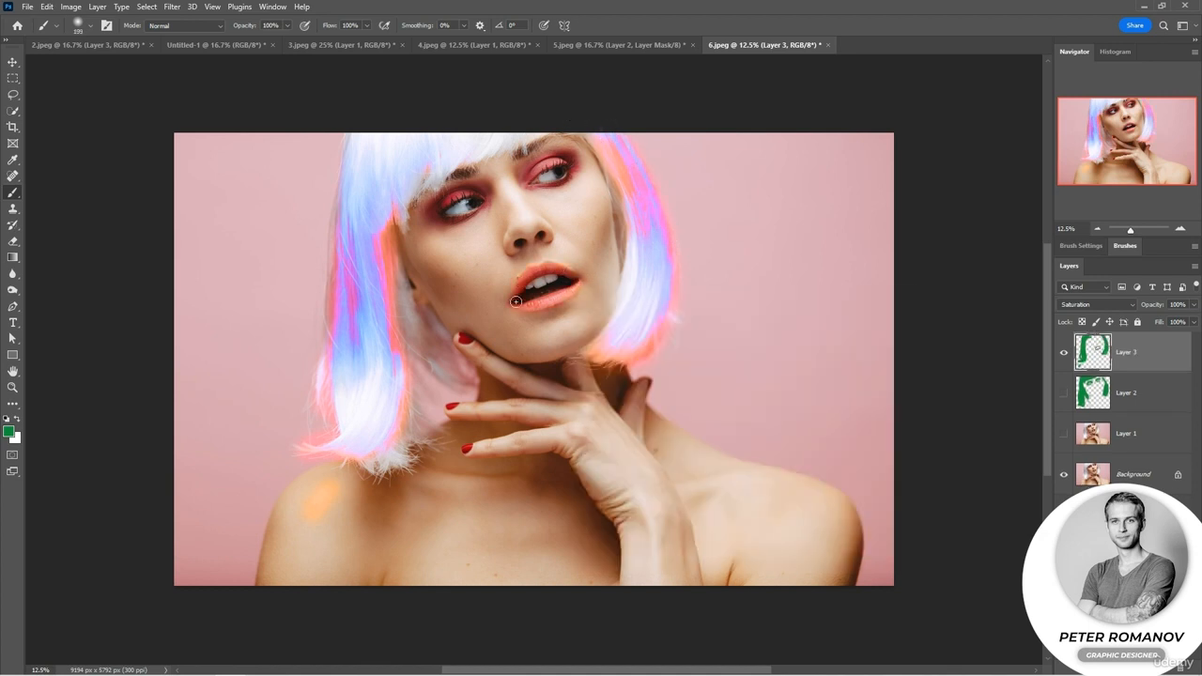
mouse_move(539, 169)
left_mouse_down()
mouse_move(563, 159)
mouse_move(523, 174)
mouse_move(571, 164)
mouse_move(534, 207)
mouse_move(459, 192)
mouse_move(434, 214)
mouse_move(487, 200)
left_mouse_up()
Compare the photo with and without Layer 3, and lower that layer's opacity to 57%.
left_click(1064, 352)
left_click(1064, 352)
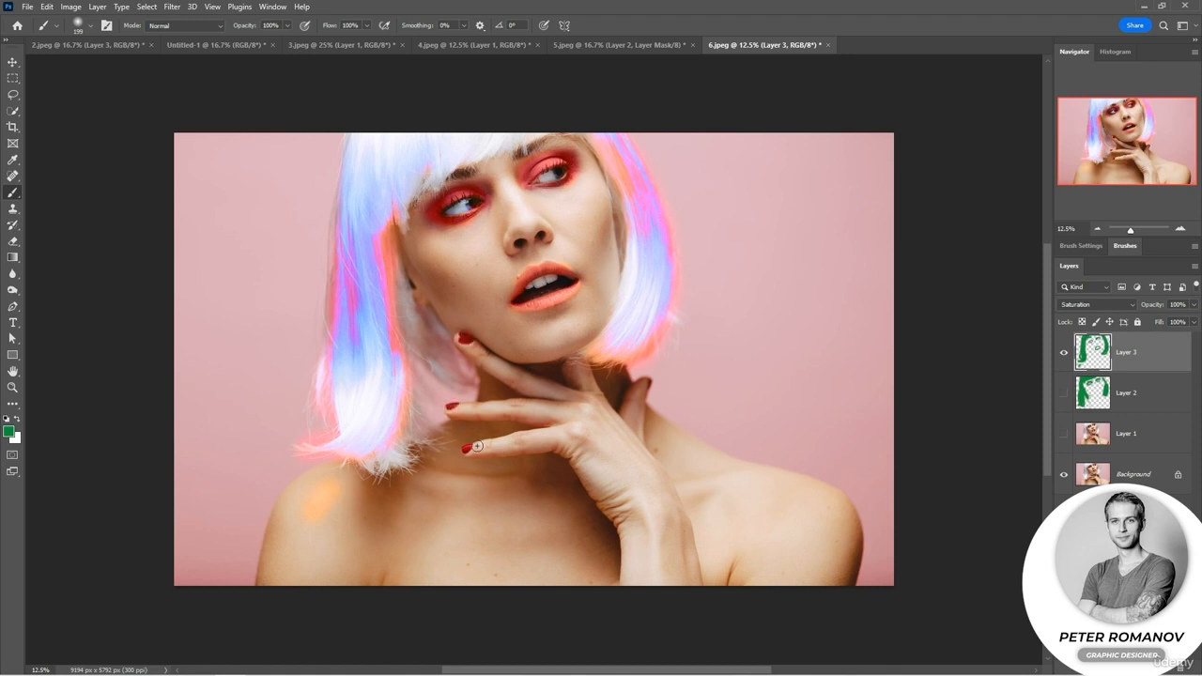
left_click_drag(1147, 307, 1135, 302)
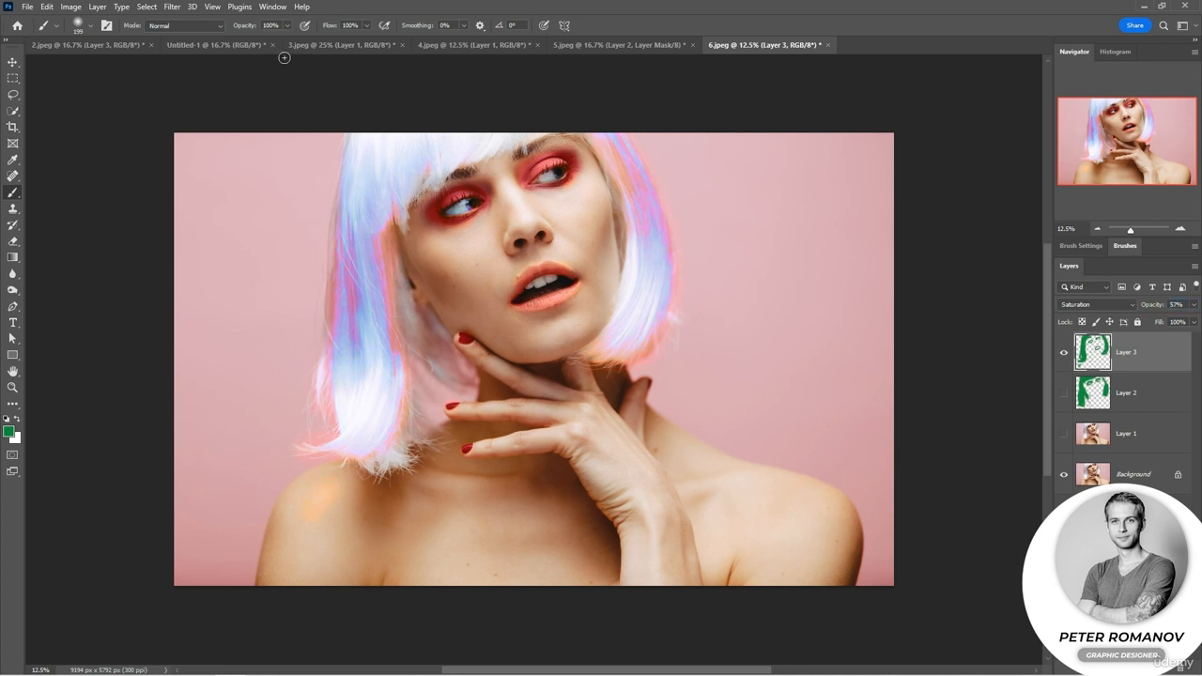
Review the blended results in 2.jpeg, 3.jpeg and 5.jpeg, and return to 6.jpeg.
left_click(107, 47)
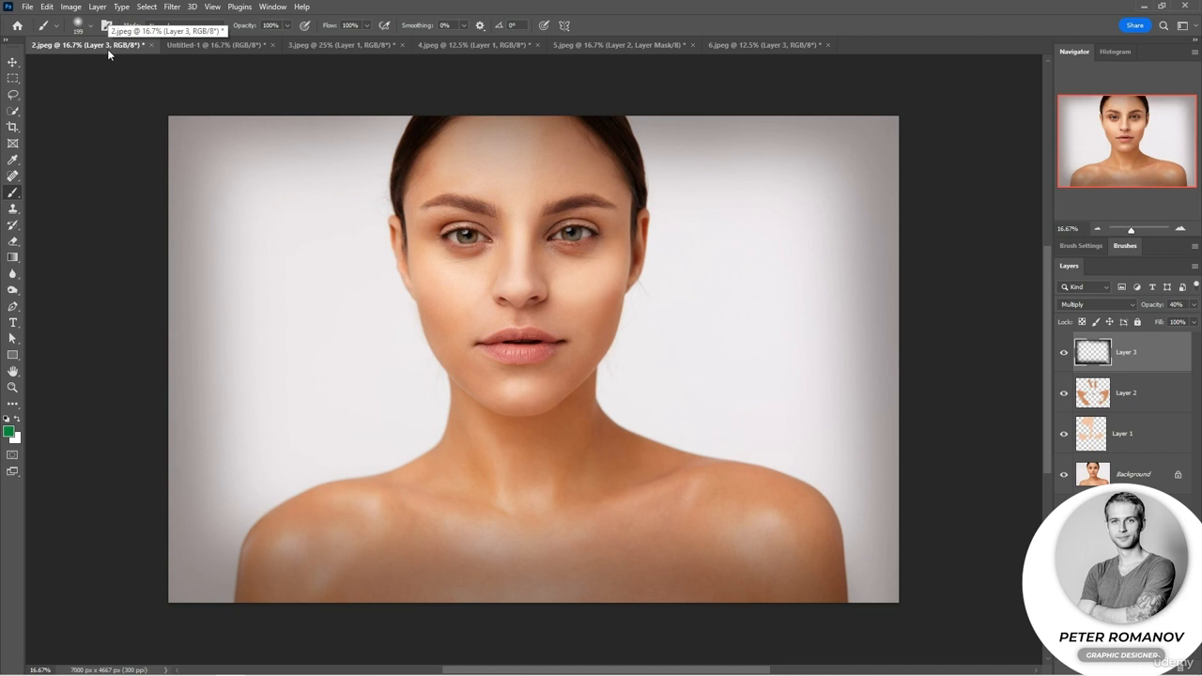
left_click(337, 49)
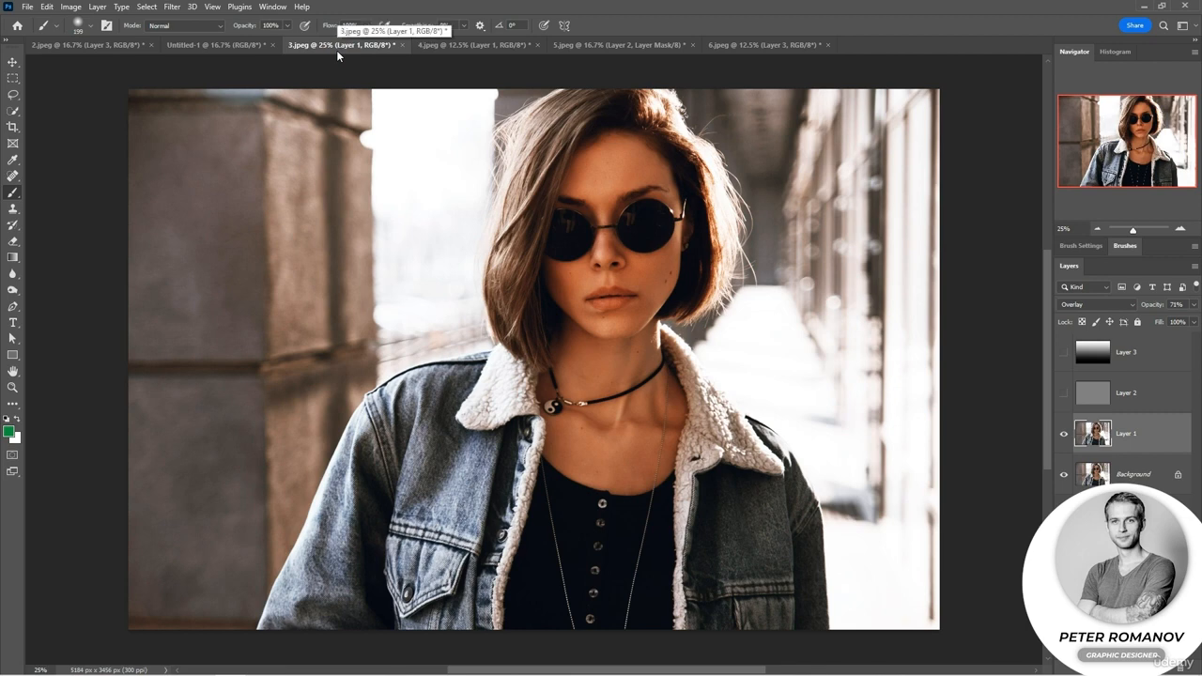
left_click(605, 48)
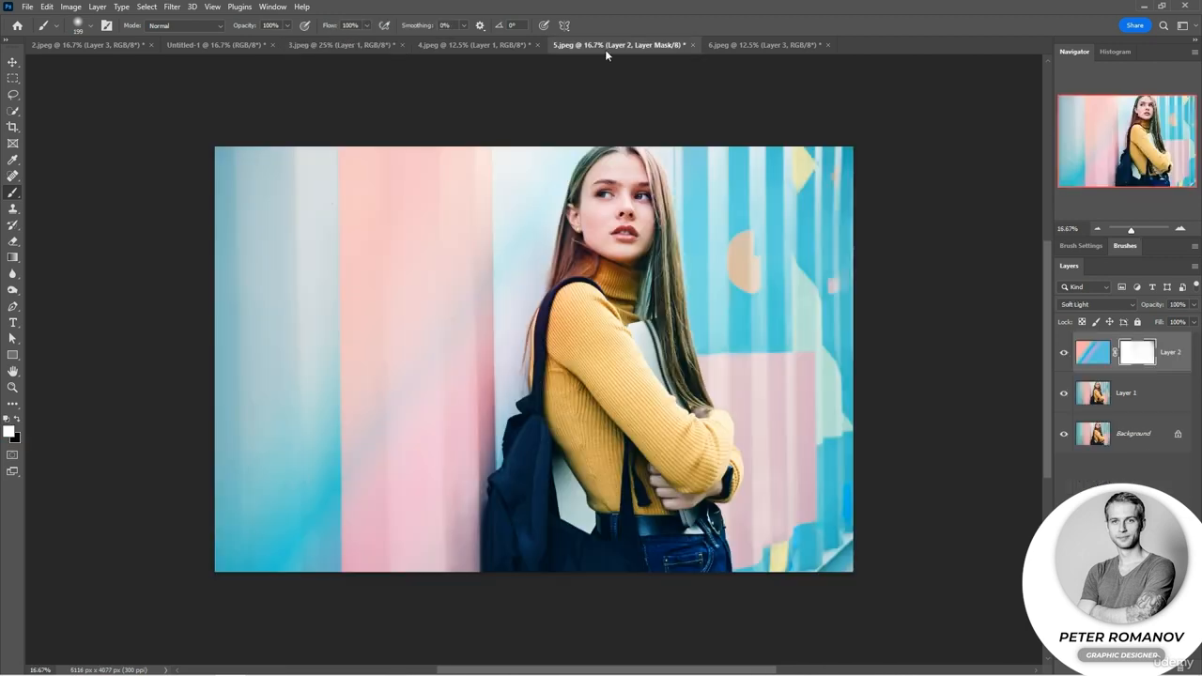
left_click(741, 51)
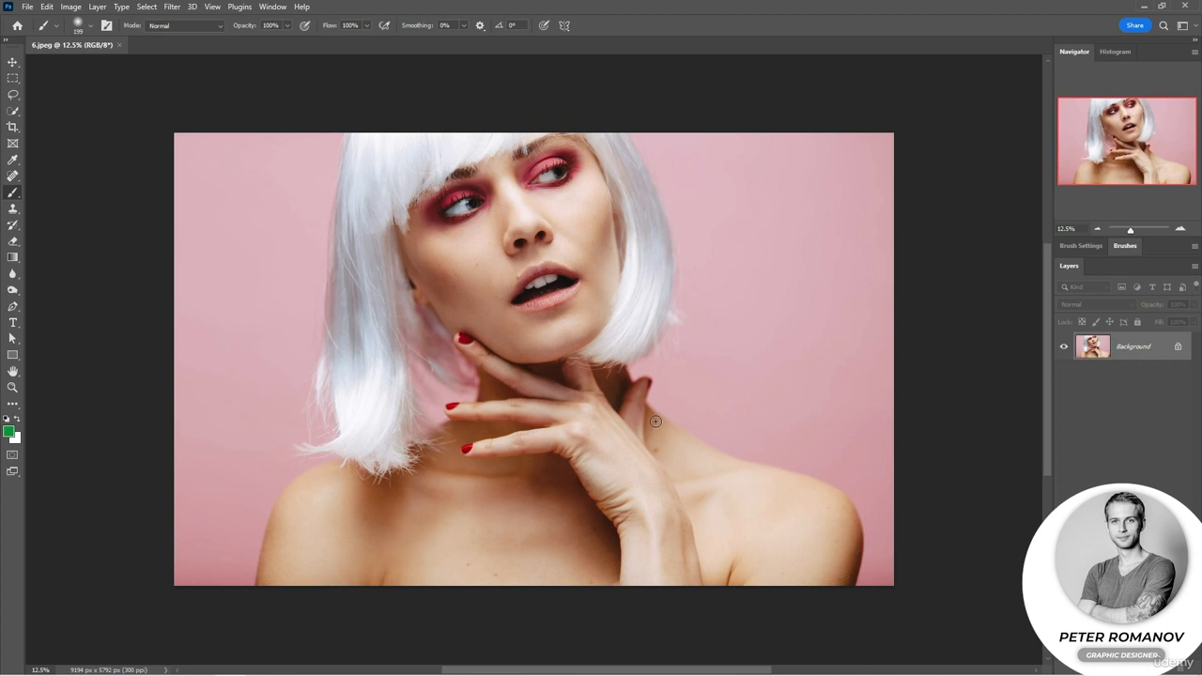
Add an empty layer above the Background of the unedited 6.jpeg and set it to the Saturation blending mode.
key("ctrl+shift+alt+n")
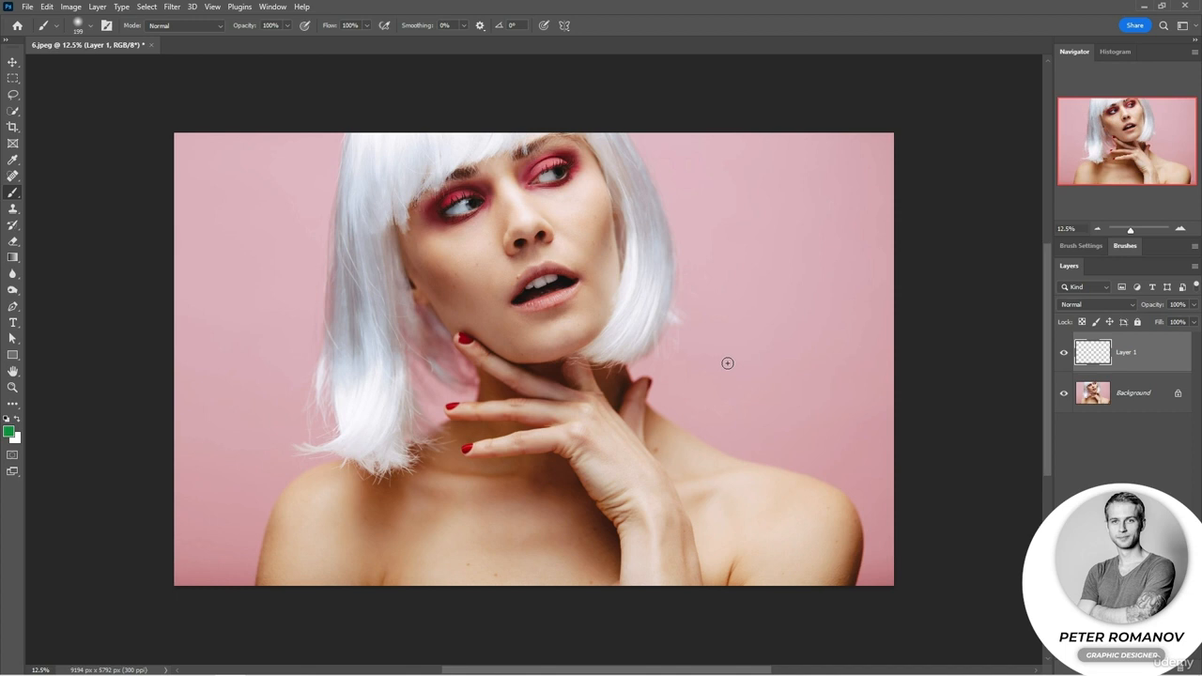
left_click(1071, 305)
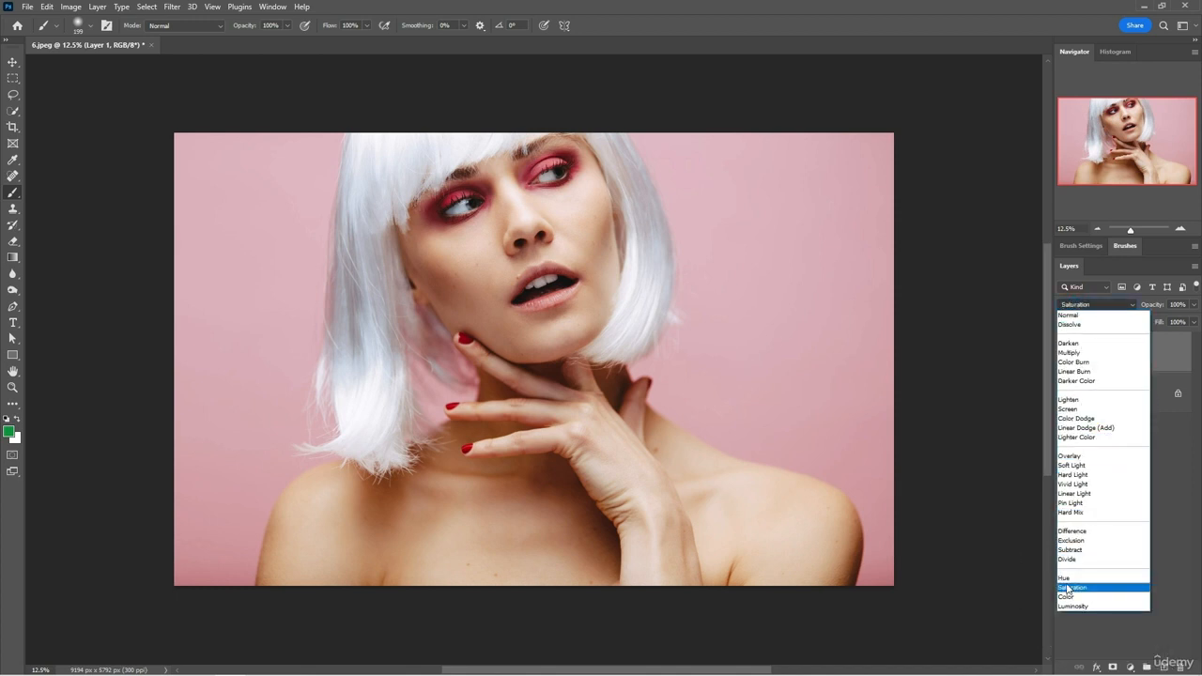
left_click(1067, 588)
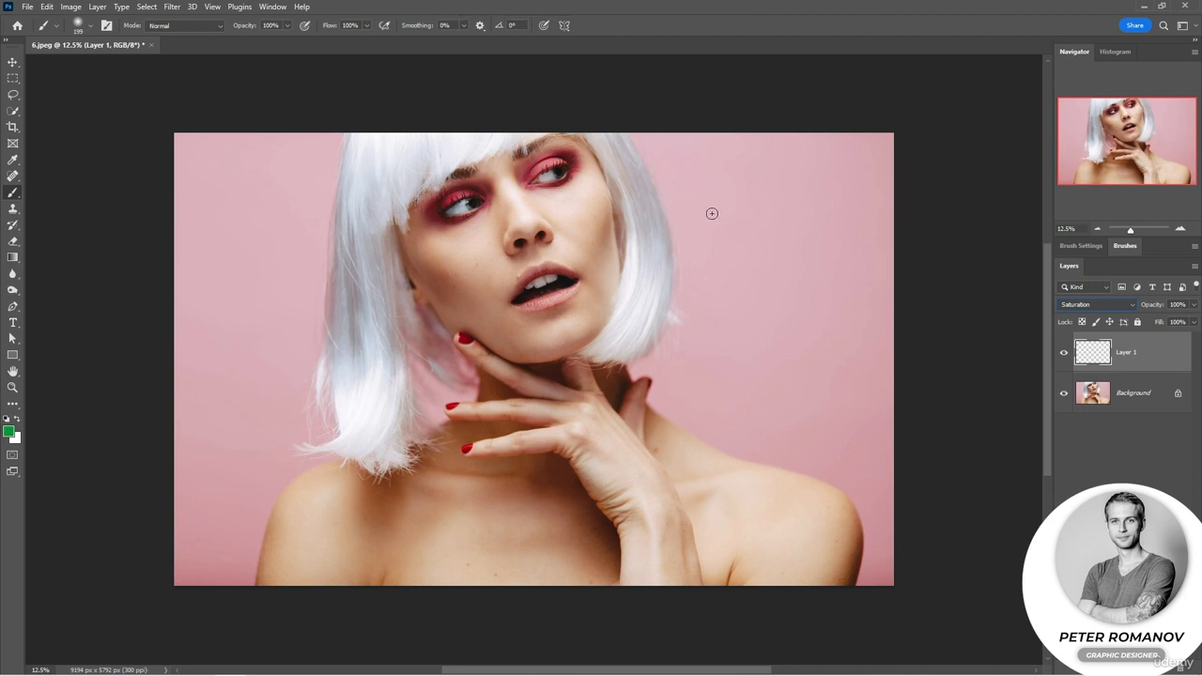
Set the foreground color to bright green 2afa74 and paint strokes over the hair, pink background and chest on the Saturation layer.
left_click(9, 433)
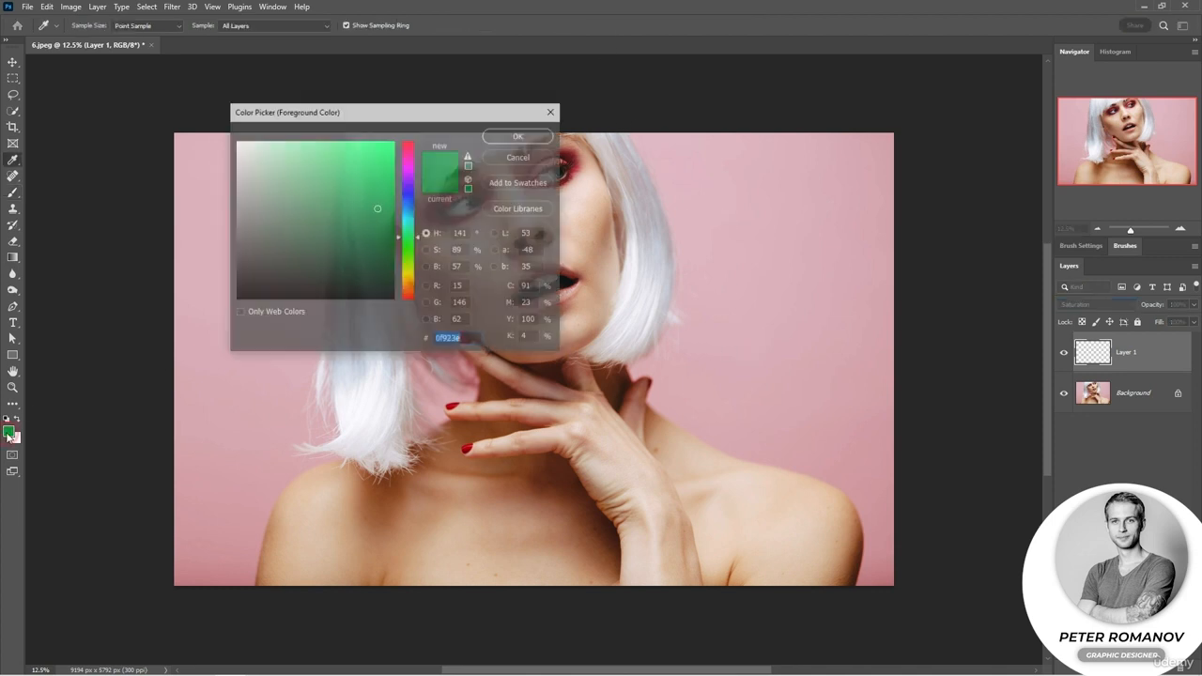
left_click_drag(376, 207, 367, 147)
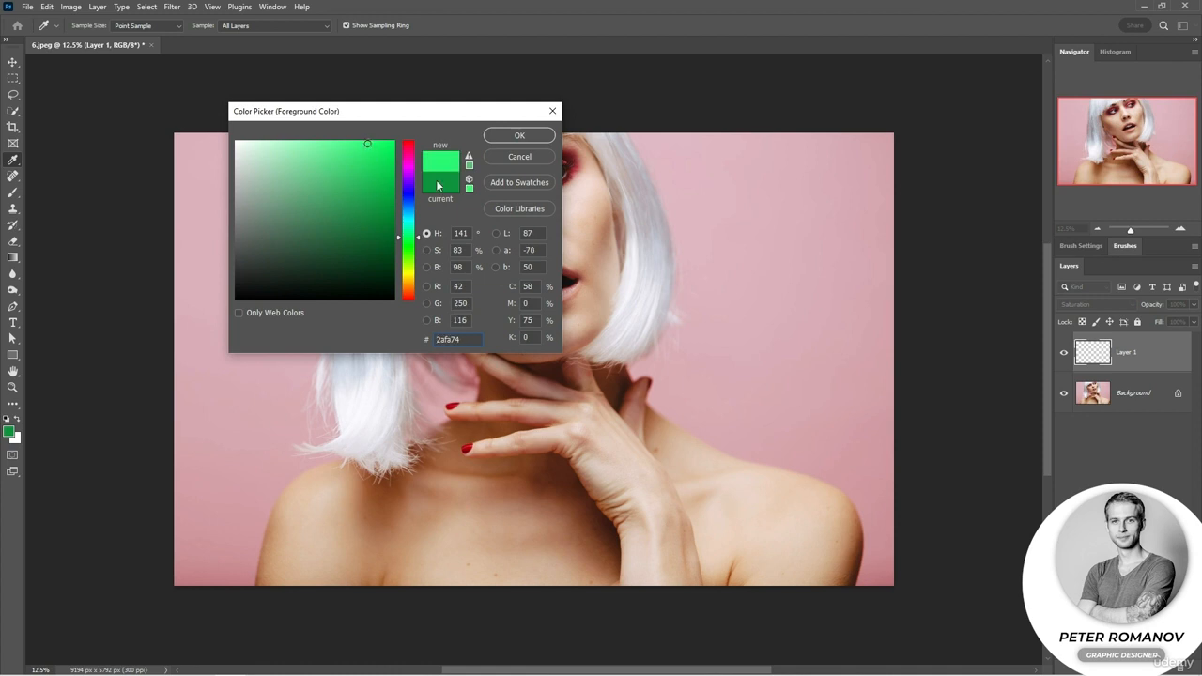
left_click(521, 137)
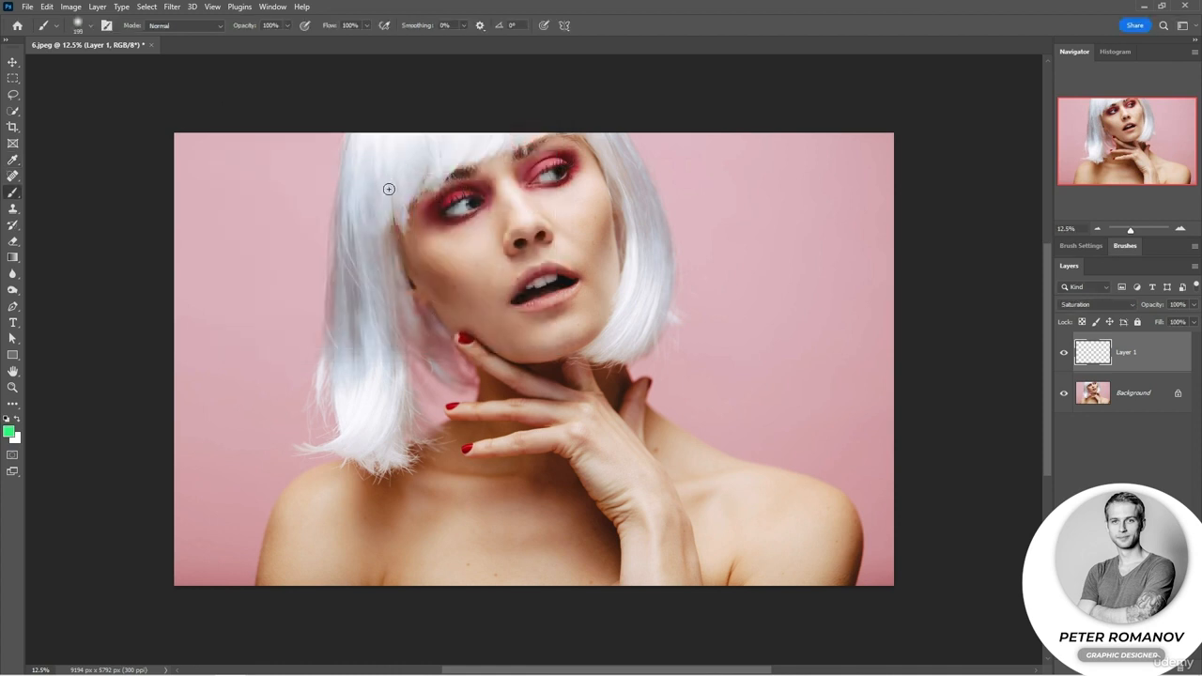
left_click(400, 219)
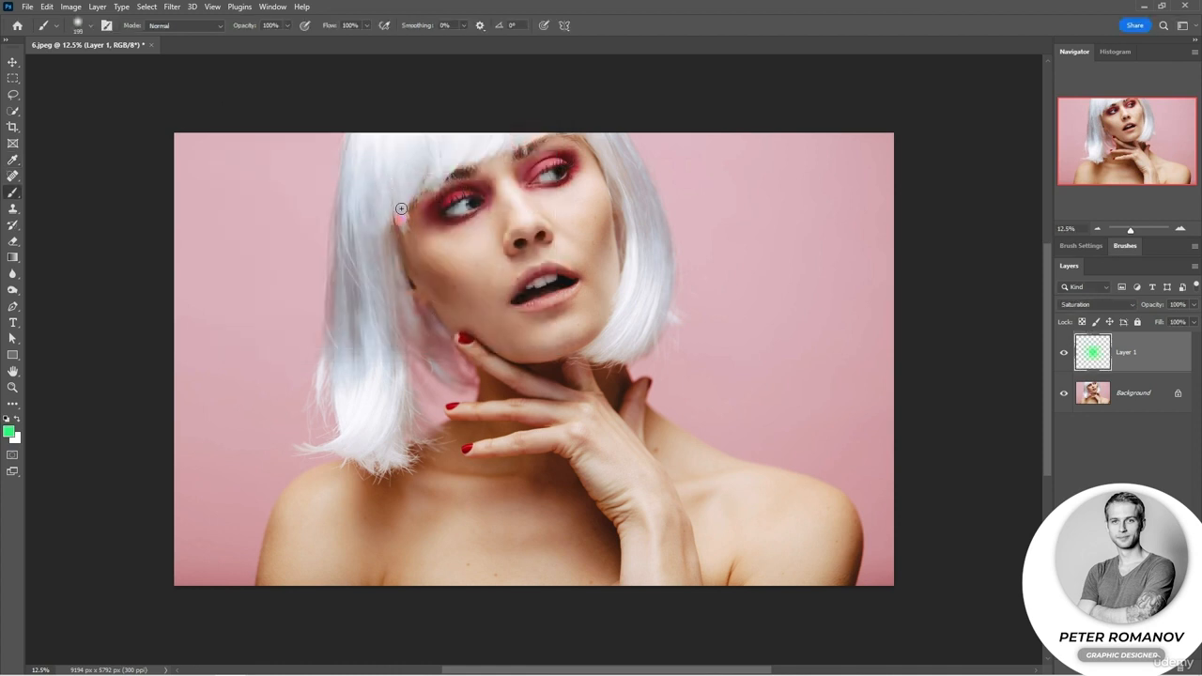
mouse_move(400, 218)
left_mouse_down()
mouse_move(406, 140)
mouse_move(394, 162)
mouse_move(386, 134)
mouse_move(374, 160)
mouse_move(378, 130)
mouse_move(352, 157)
mouse_move(349, 168)
mouse_move(370, 138)
mouse_move(393, 146)
mouse_move(410, 131)
mouse_move(461, 131)
left_mouse_up()
mouse_move(243, 162)
left_mouse_down()
mouse_move(189, 243)
mouse_move(290, 185)
mouse_move(215, 267)
mouse_move(273, 236)
mouse_move(224, 308)
mouse_move(279, 284)
mouse_move(220, 334)
mouse_move(235, 325)
mouse_move(254, 343)
mouse_move(235, 362)
mouse_move(272, 354)
mouse_move(238, 370)
mouse_move(266, 402)
left_mouse_up()
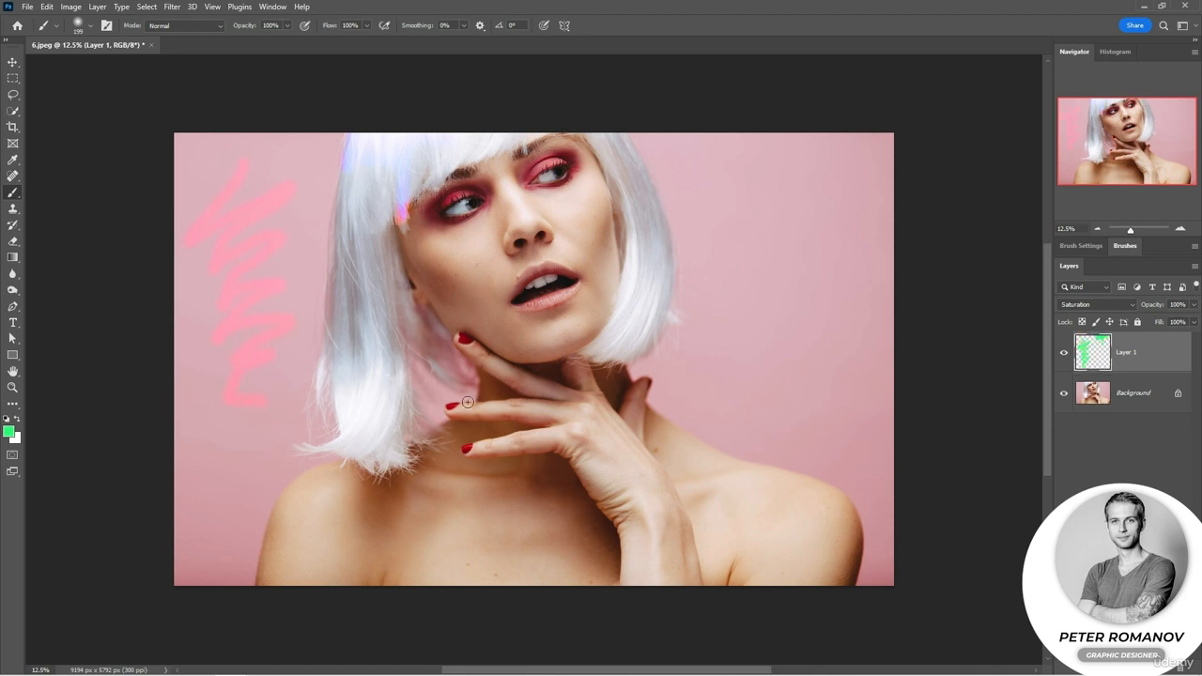
mouse_move(390, 527)
left_mouse_down()
mouse_move(507, 541)
mouse_move(507, 518)
mouse_move(469, 511)
mouse_move(429, 543)
mouse_move(372, 545)
mouse_move(364, 523)
mouse_move(436, 516)
mouse_move(457, 502)
mouse_move(456, 483)
mouse_move(365, 484)
mouse_move(465, 492)
mouse_move(475, 461)
mouse_move(458, 456)
mouse_move(424, 478)
mouse_move(386, 531)
mouse_move(333, 544)
mouse_move(337, 499)
mouse_move(354, 488)
mouse_move(380, 543)
mouse_move(449, 565)
mouse_move(514, 565)
mouse_move(531, 535)
mouse_move(501, 521)
mouse_move(318, 566)
mouse_move(293, 542)
mouse_move(318, 524)
mouse_move(438, 579)
mouse_move(536, 584)
mouse_move(620, 575)
mouse_move(647, 552)
mouse_move(634, 491)
mouse_move(655, 569)
mouse_move(635, 506)
left_mouse_up()
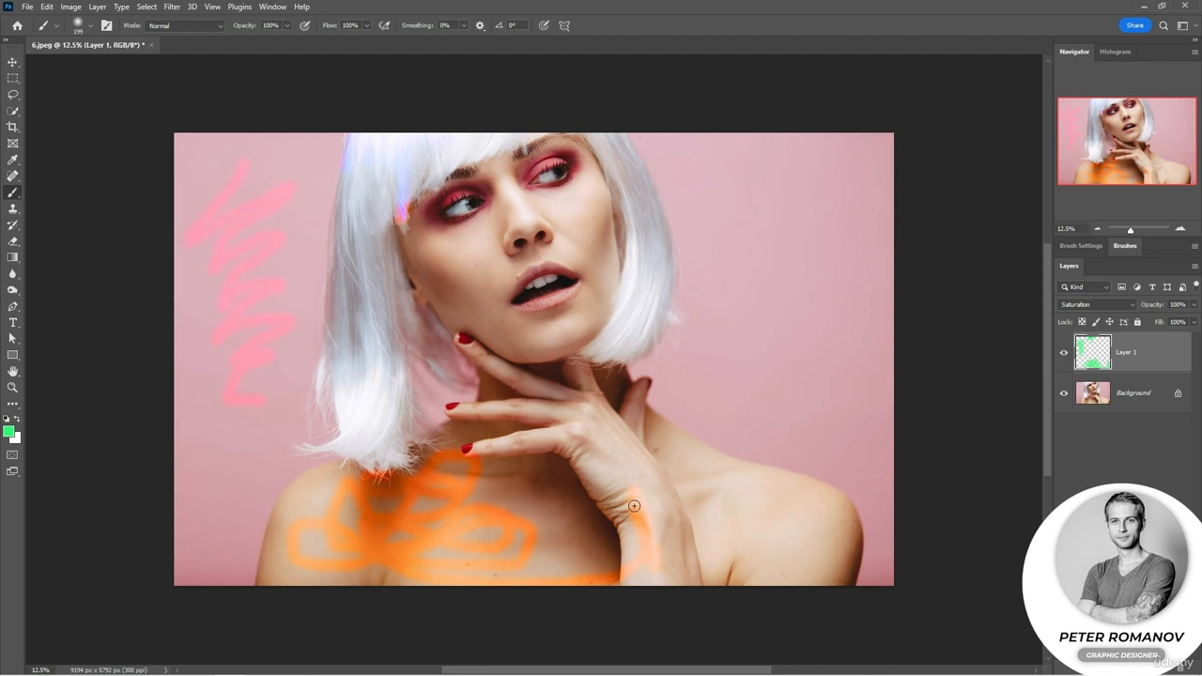
Desaturate one eyeshadow with pale green e5fbed, the lips and hair fringe with black 000000, and one finger with white.
left_click(10, 431)
mouse_move(478, 197)
left_mouse_down()
mouse_move(435, 210)
mouse_move(486, 191)
mouse_move(441, 215)
mouse_move(484, 192)
mouse_move(465, 220)
mouse_move(432, 212)
mouse_move(451, 221)
mouse_move(493, 208)
mouse_move(490, 189)
mouse_move(457, 181)
mouse_move(414, 205)
mouse_move(427, 222)
mouse_move(463, 221)
mouse_move(437, 220)
mouse_move(426, 201)
mouse_move(439, 225)
mouse_move(490, 186)
left_mouse_up()
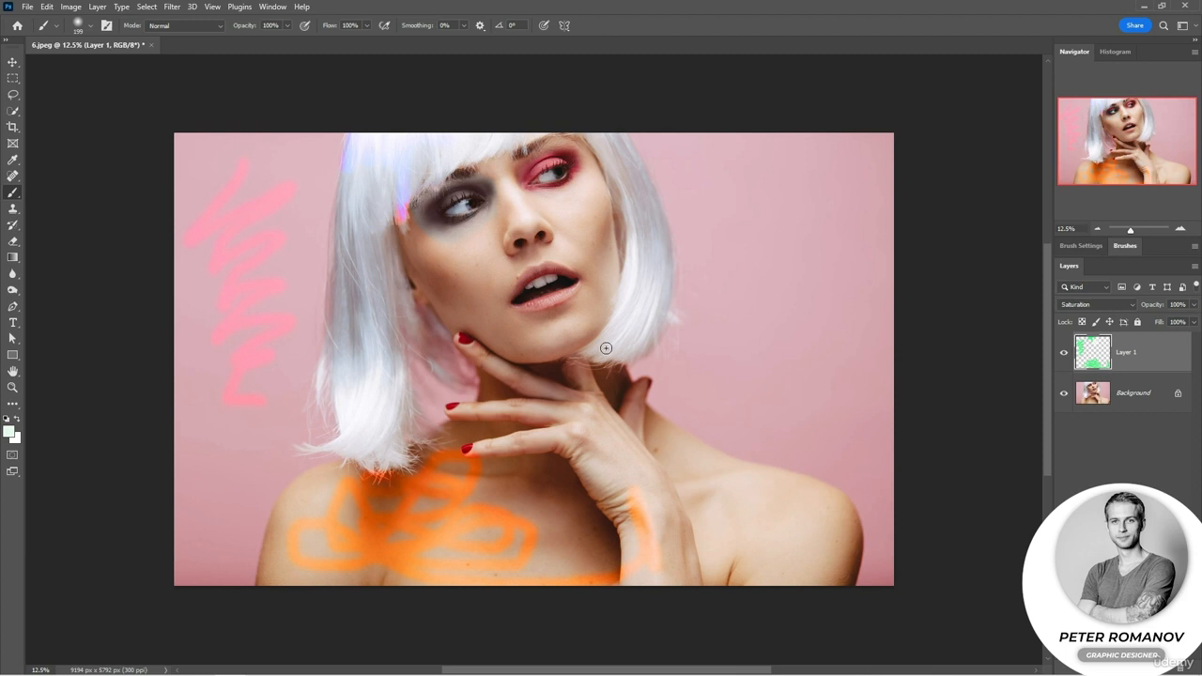
left_click(10, 432)
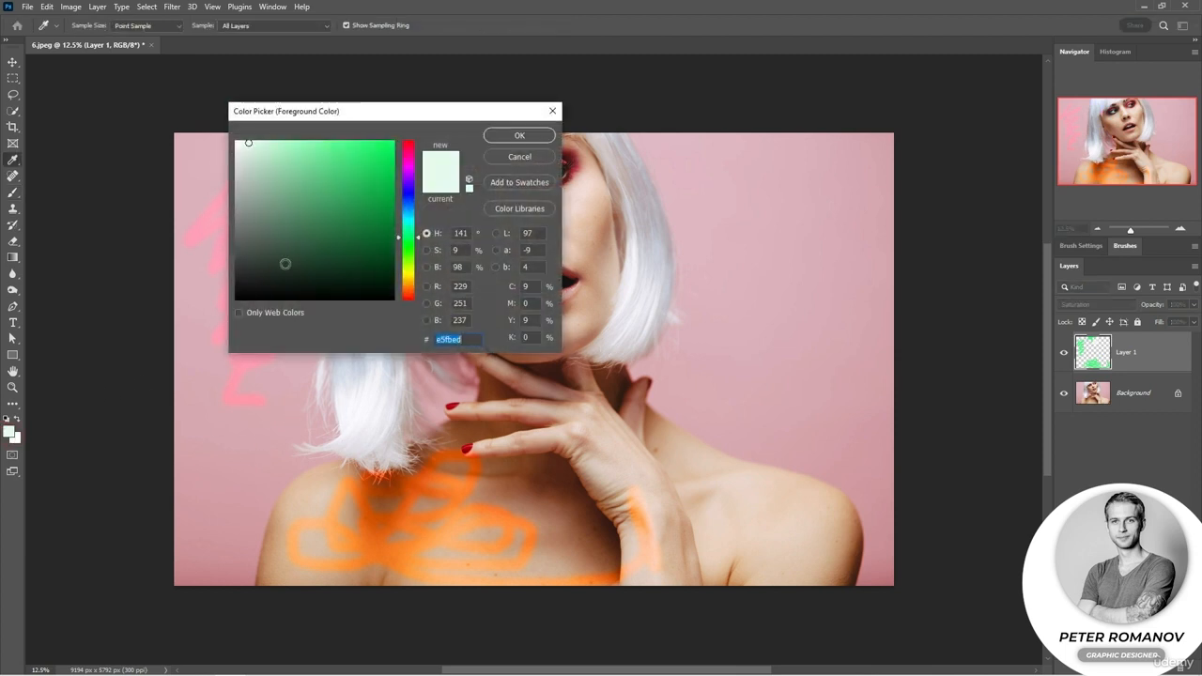
type("000000")
left_click(516, 134)
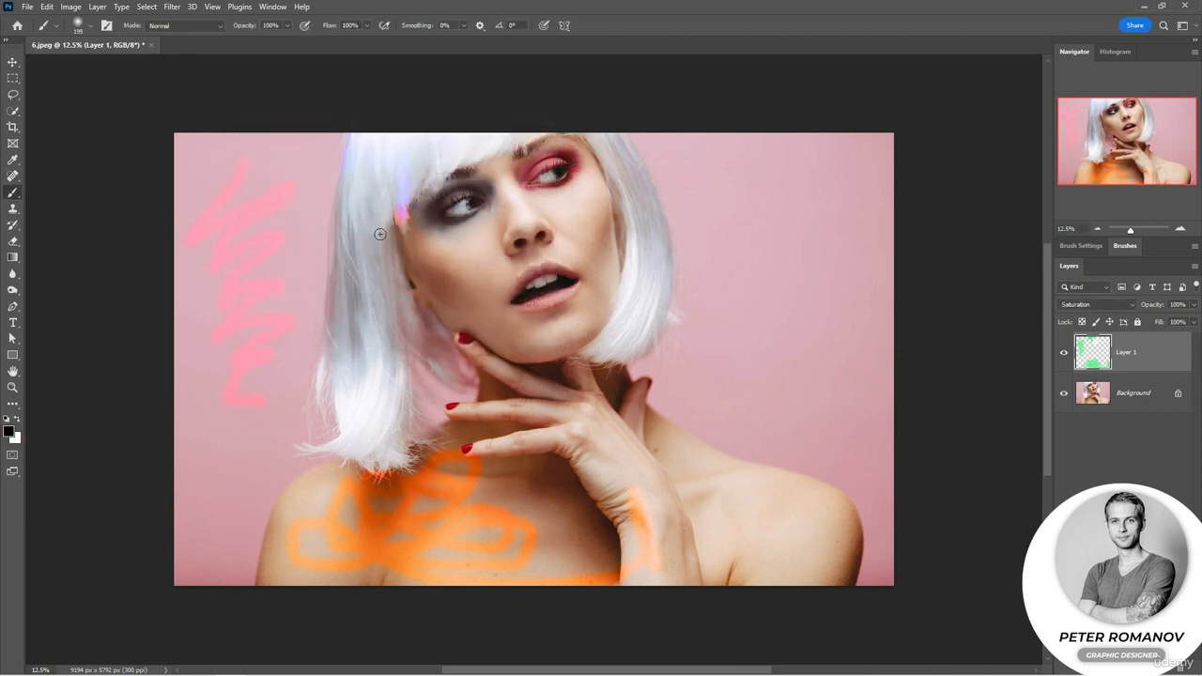
left_click_drag(511, 300, 533, 271)
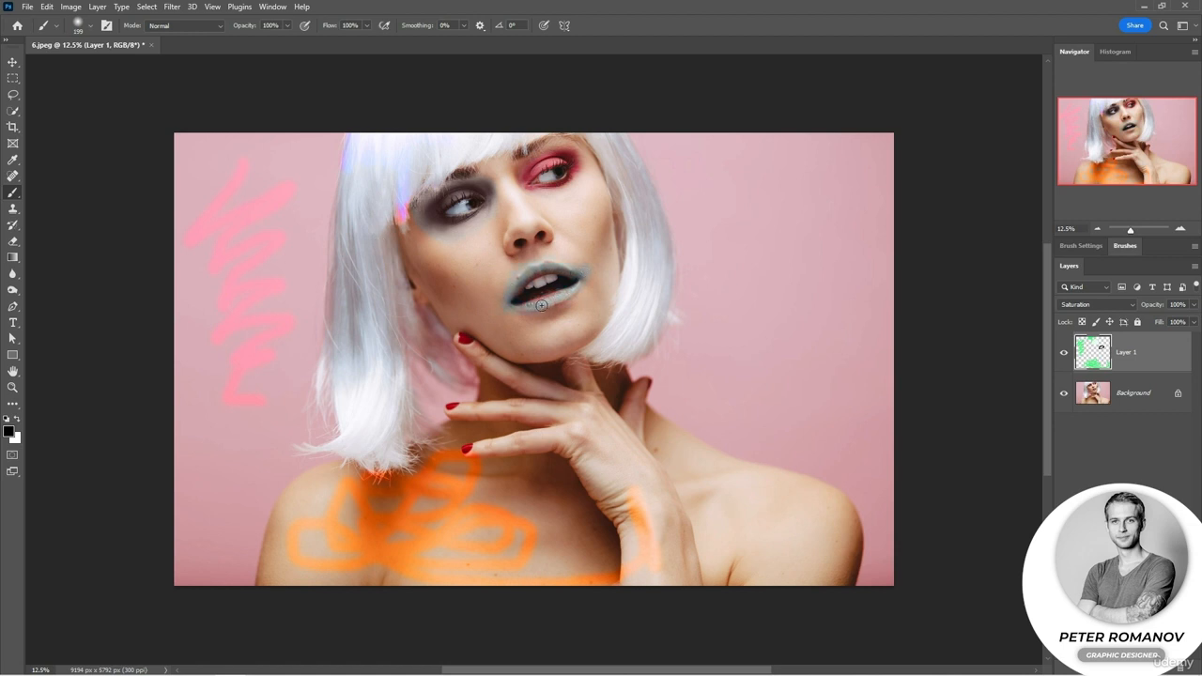
mouse_move(406, 182)
left_mouse_down()
mouse_move(333, 219)
mouse_move(384, 153)
mouse_move(348, 161)
left_mouse_up()
key("x")
left_click_drag(450, 402, 456, 414)
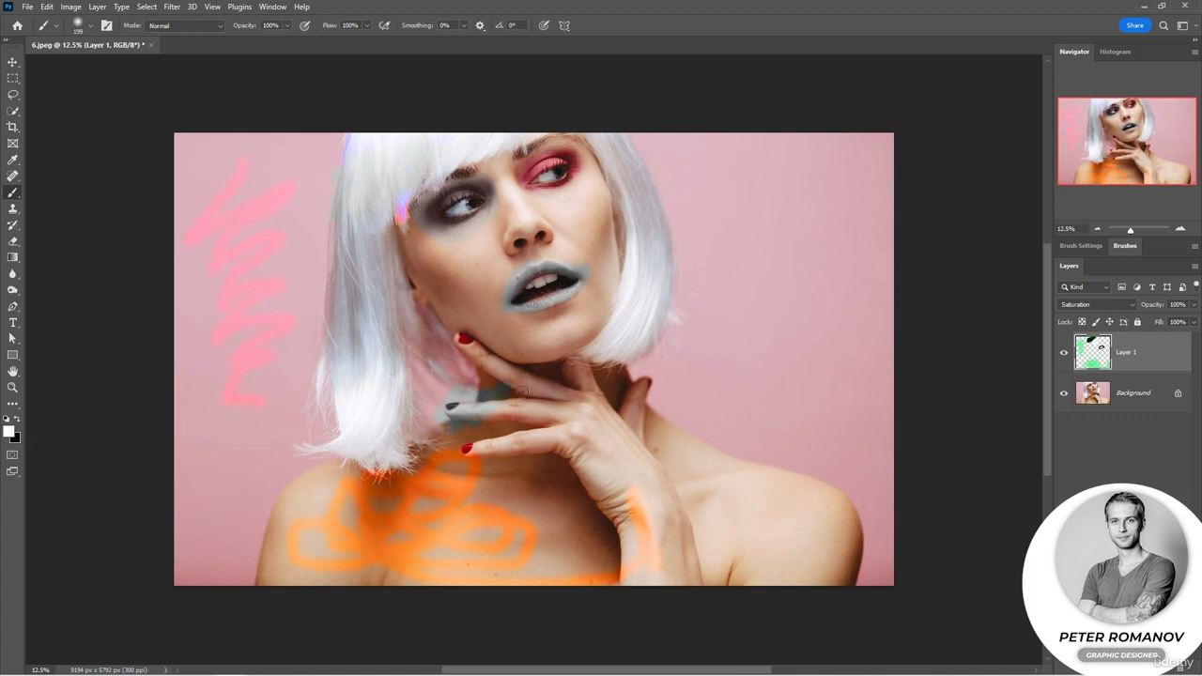
Set the foreground color to saturated yellow e9c030.
left_click(12, 433)
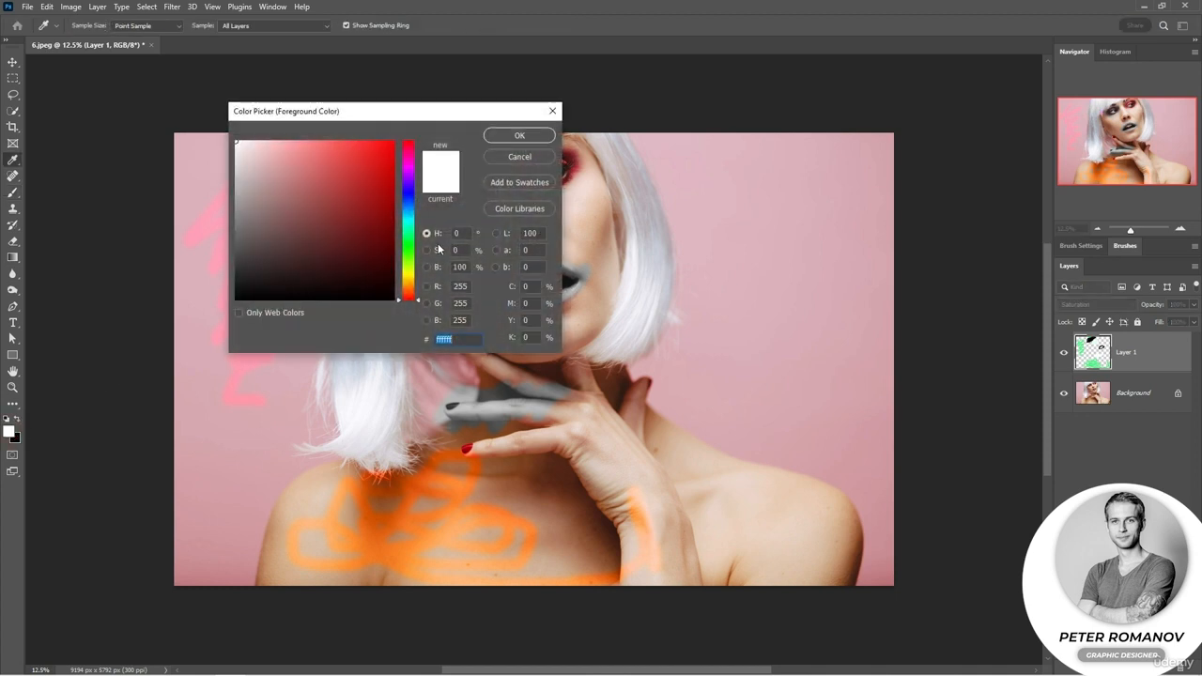
left_click(409, 249)
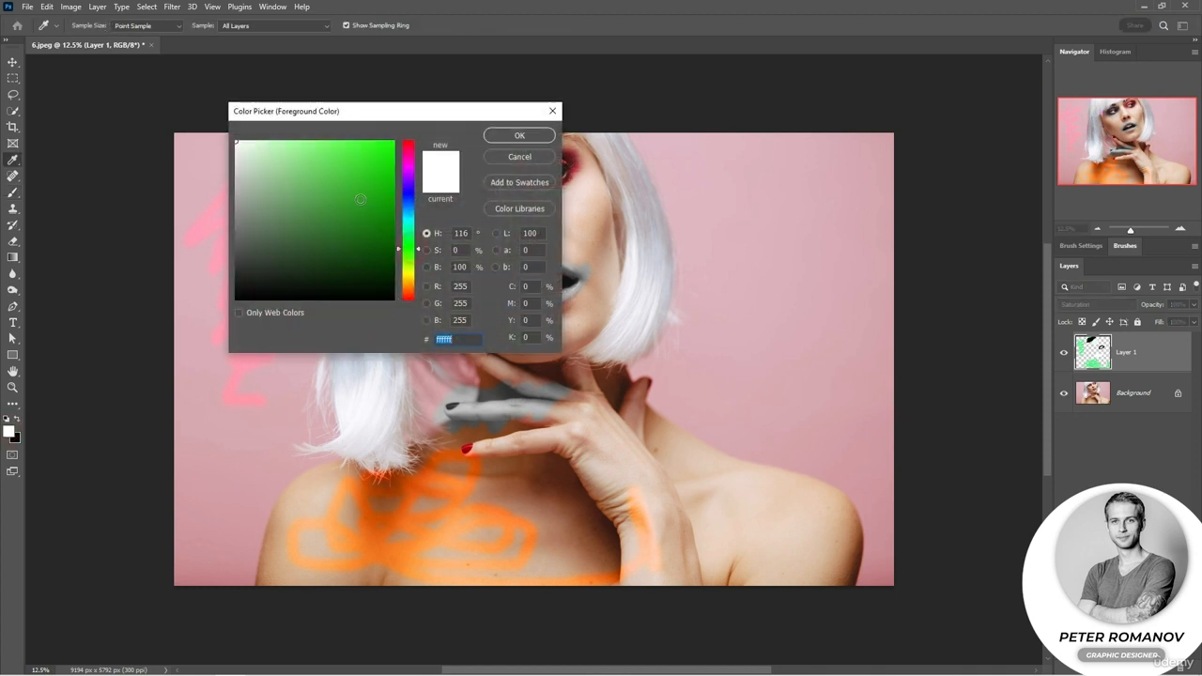
left_click_drag(339, 176, 361, 155)
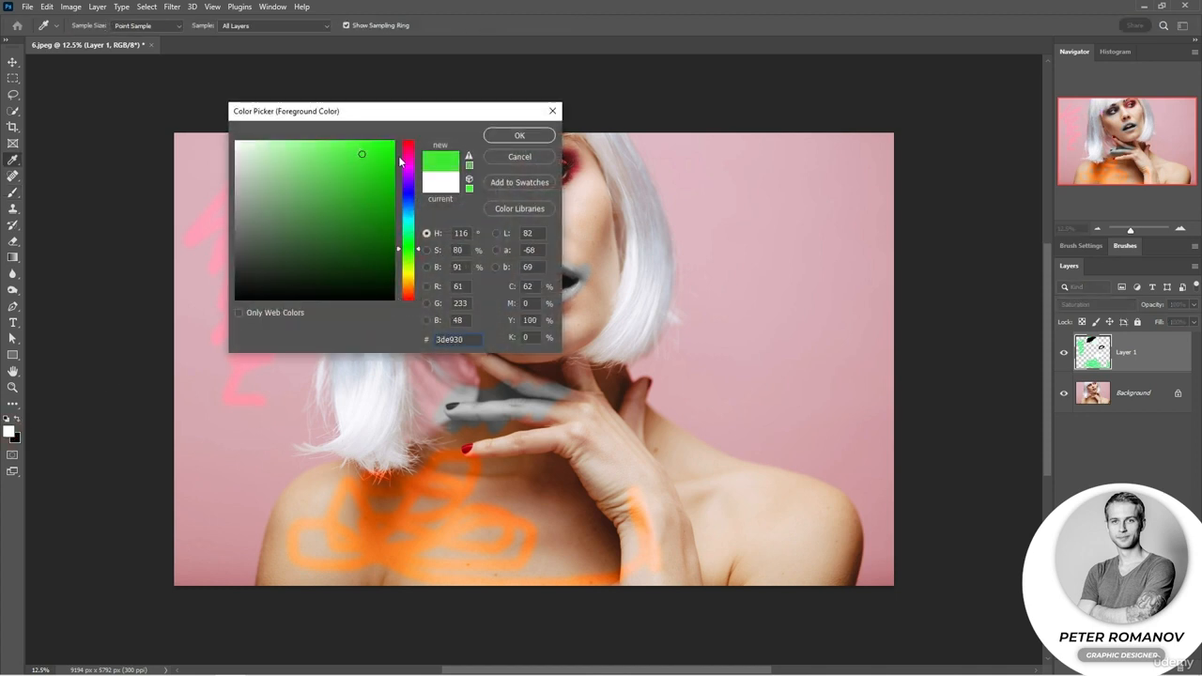
left_click_drag(420, 256, 421, 270)
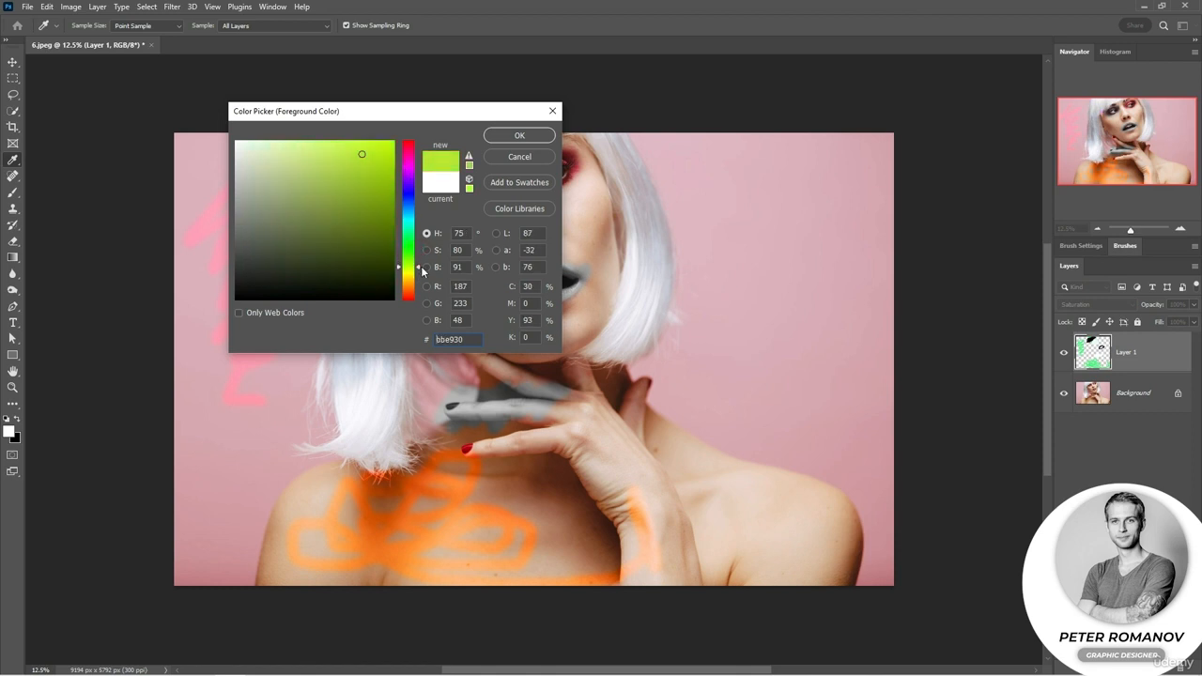
key("s")
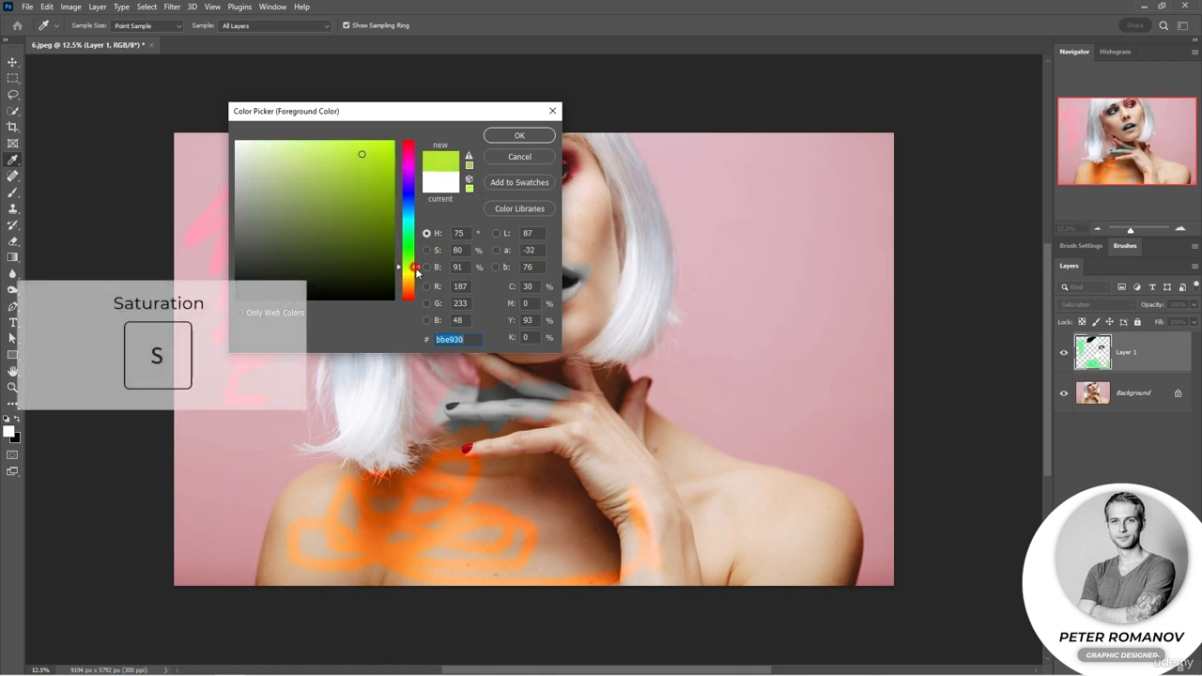
left_click_drag(416, 272, 419, 279)
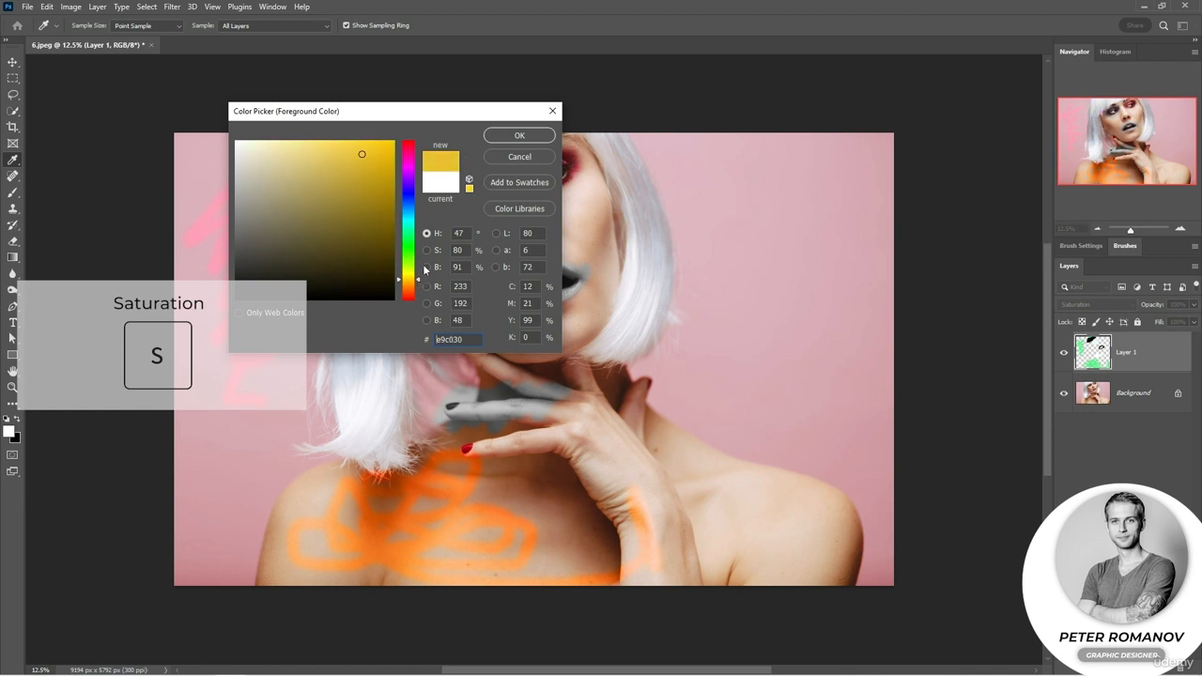
left_click(495, 141)
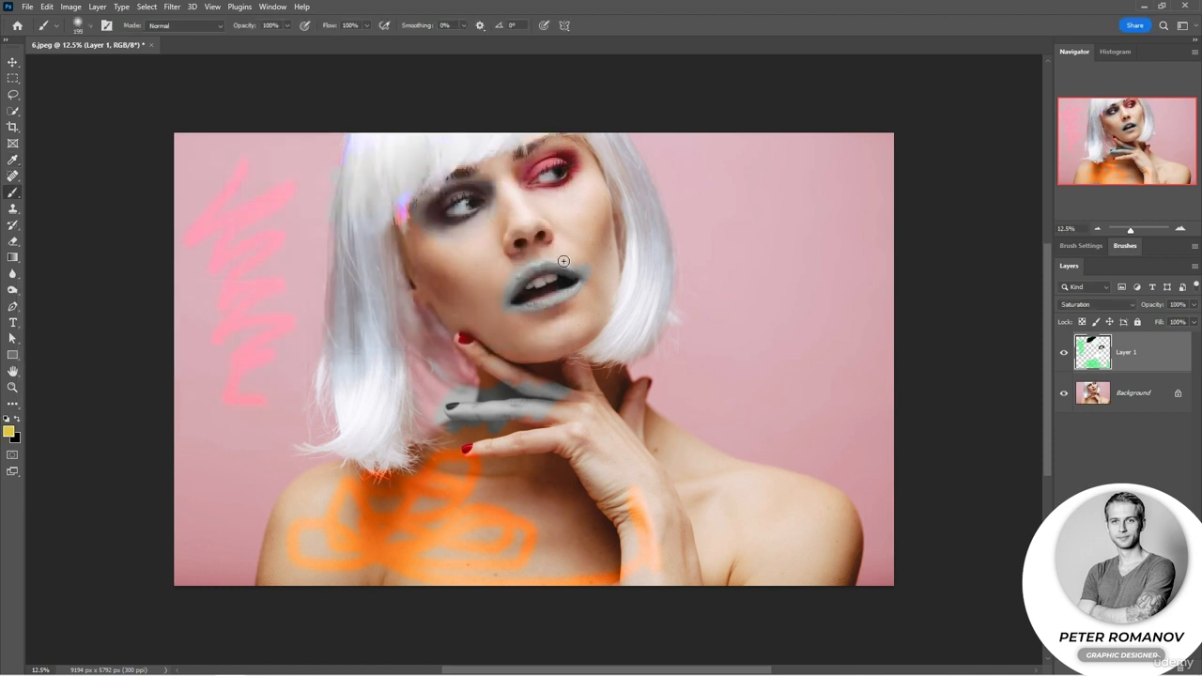
Paint the pink background, the other side of the hair and the second eyeshadow with yellow, comparing the photo with and without Layer 1.
left_click_drag(806, 196, 685, 196)
left_click_drag(639, 243, 658, 255)
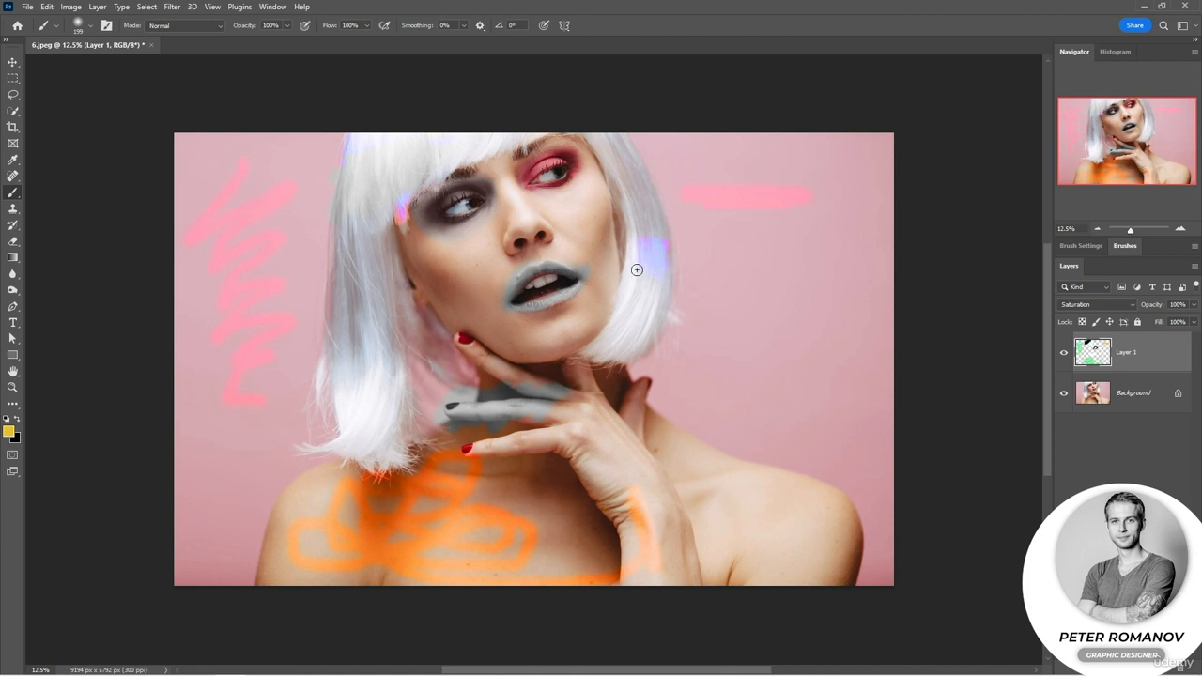
mouse_move(811, 204)
left_mouse_down()
mouse_move(719, 208)
mouse_move(725, 222)
mouse_move(793, 233)
mouse_move(790, 245)
mouse_move(758, 246)
left_mouse_up()
mouse_move(638, 187)
left_mouse_down()
mouse_move(642, 293)
mouse_move(633, 166)
mouse_move(628, 300)
mouse_move(635, 207)
mouse_move(652, 262)
mouse_move(664, 241)
mouse_move(653, 317)
mouse_move(650, 300)
mouse_move(603, 343)
left_mouse_up()
left_click(1064, 352)
left_click(1064, 353)
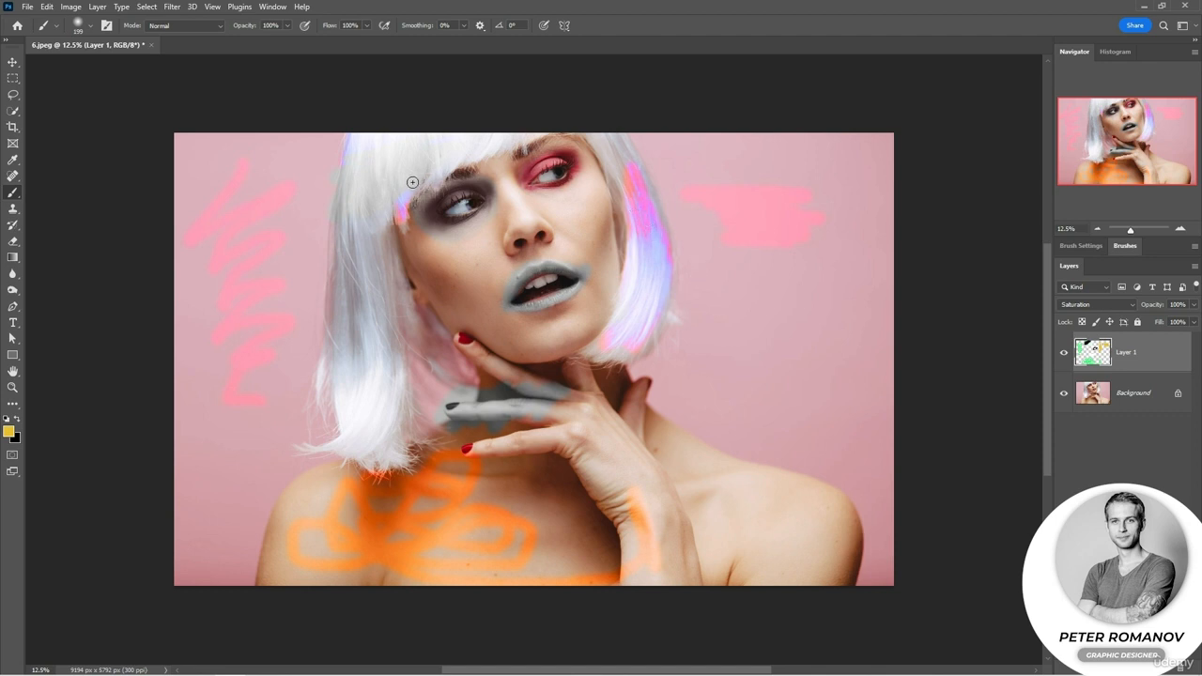
mouse_move(537, 167)
left_mouse_down()
mouse_move(573, 165)
mouse_move(538, 169)
left_mouse_up()
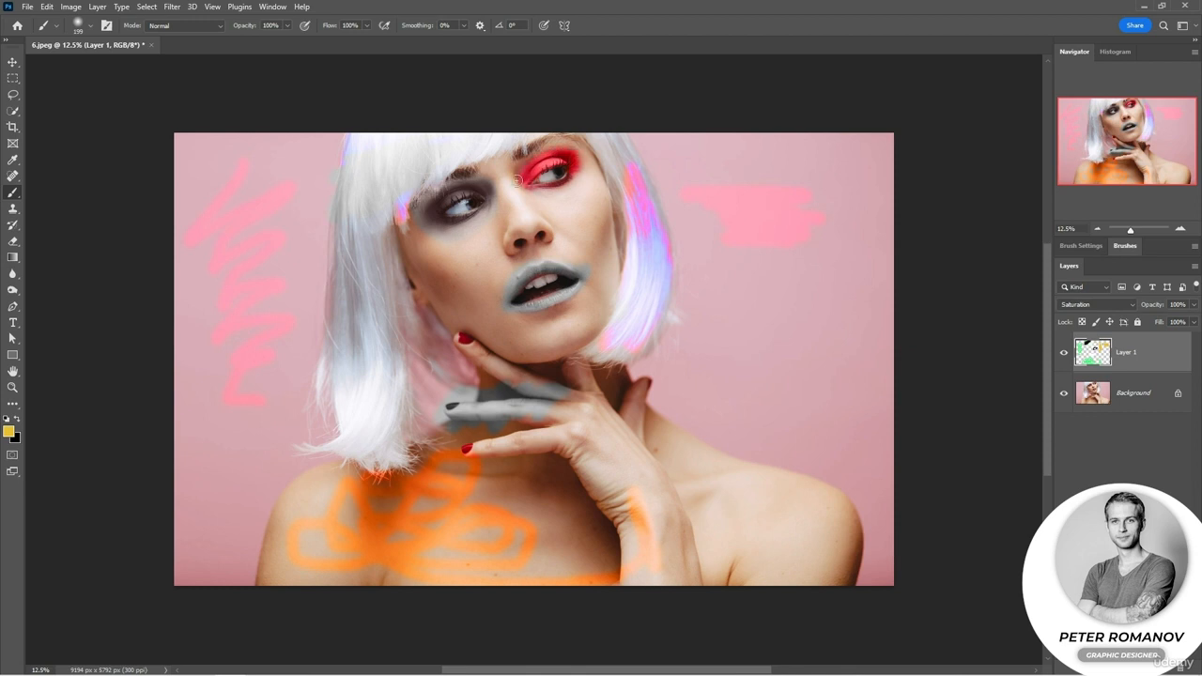
Choose a muted grayish beige, enlarge the brush to 3228 px, and paint over the face, hand and shoulder on Layer 1.
left_click(10, 431)
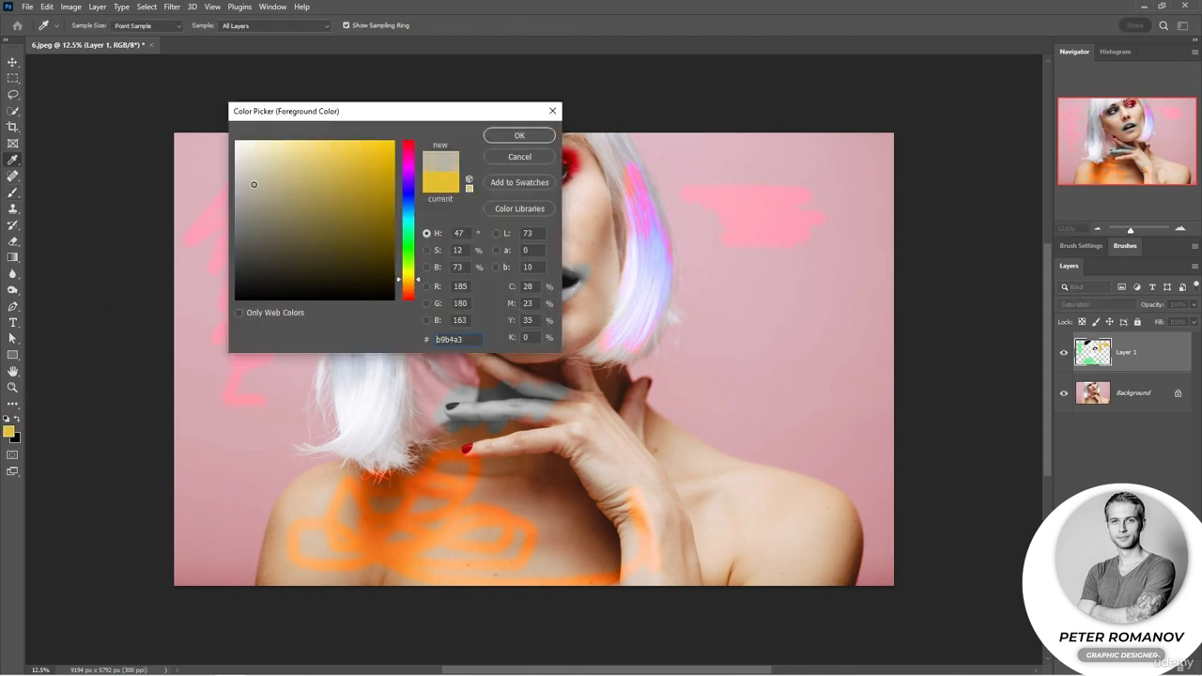
left_click(253, 184)
left_click(519, 135)
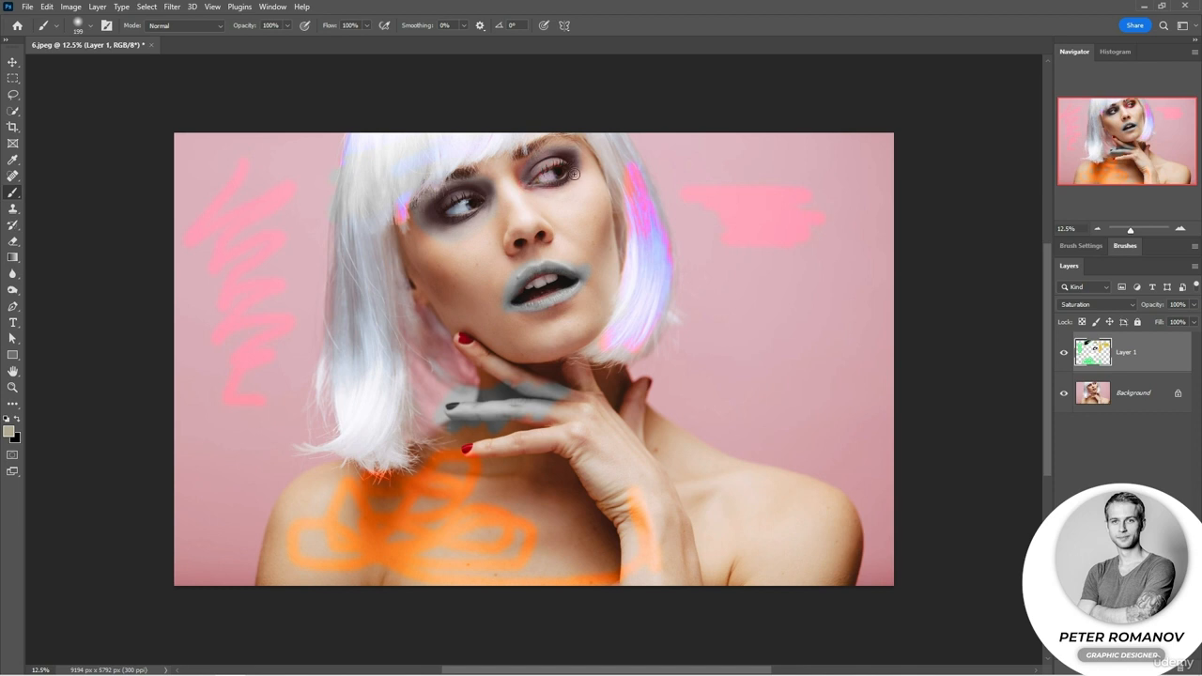
right_click(574, 175)
left_click(711, 205)
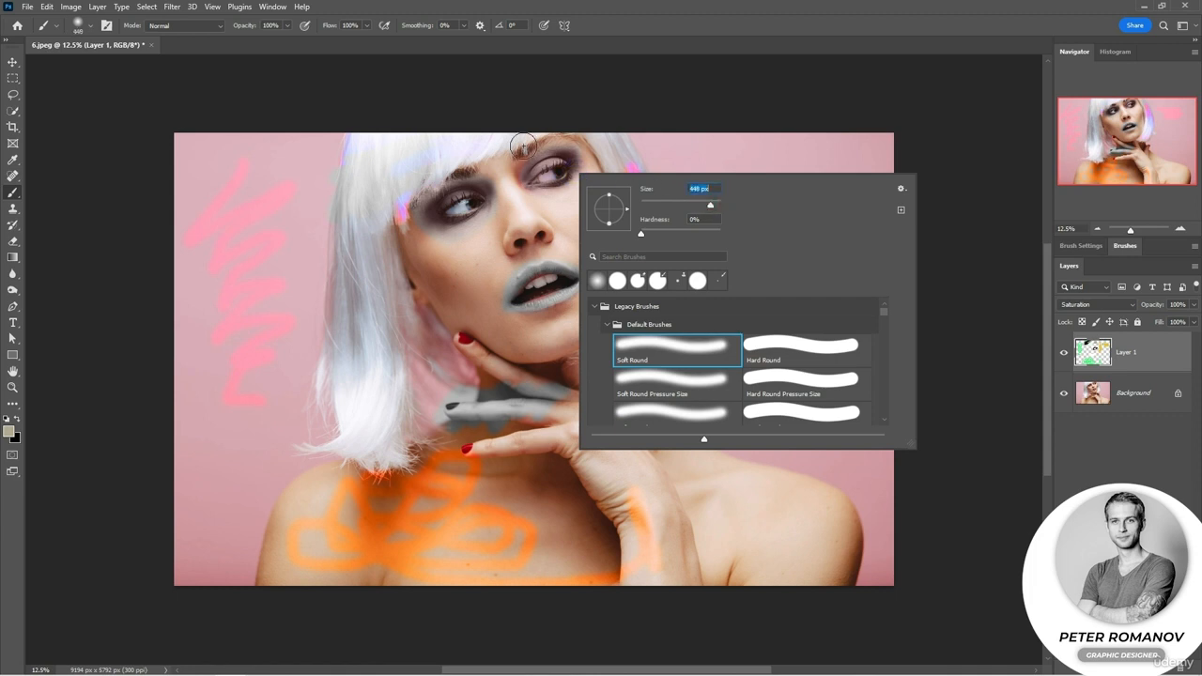
left_click(719, 204)
left_click(527, 146)
mouse_move(526, 145)
left_mouse_down()
mouse_move(561, 185)
mouse_move(613, 178)
mouse_move(639, 272)
mouse_move(630, 296)
mouse_move(613, 298)
mouse_move(595, 401)
mouse_move(675, 424)
left_mouse_up()
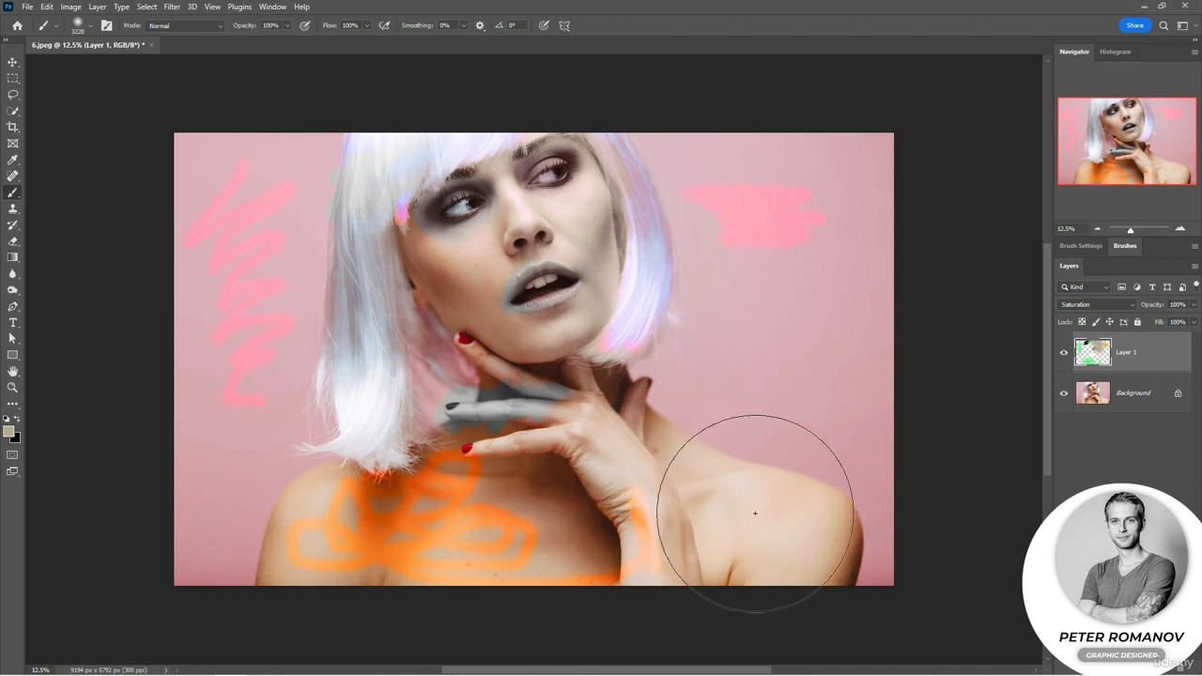
mouse_move(642, 509)
left_mouse_down()
mouse_move(853, 519)
mouse_move(957, 496)
mouse_move(811, 495)
mouse_move(700, 475)
mouse_move(623, 430)
mouse_move(555, 338)
mouse_move(594, 380)
mouse_move(639, 358)
mouse_move(742, 479)
left_mouse_up()
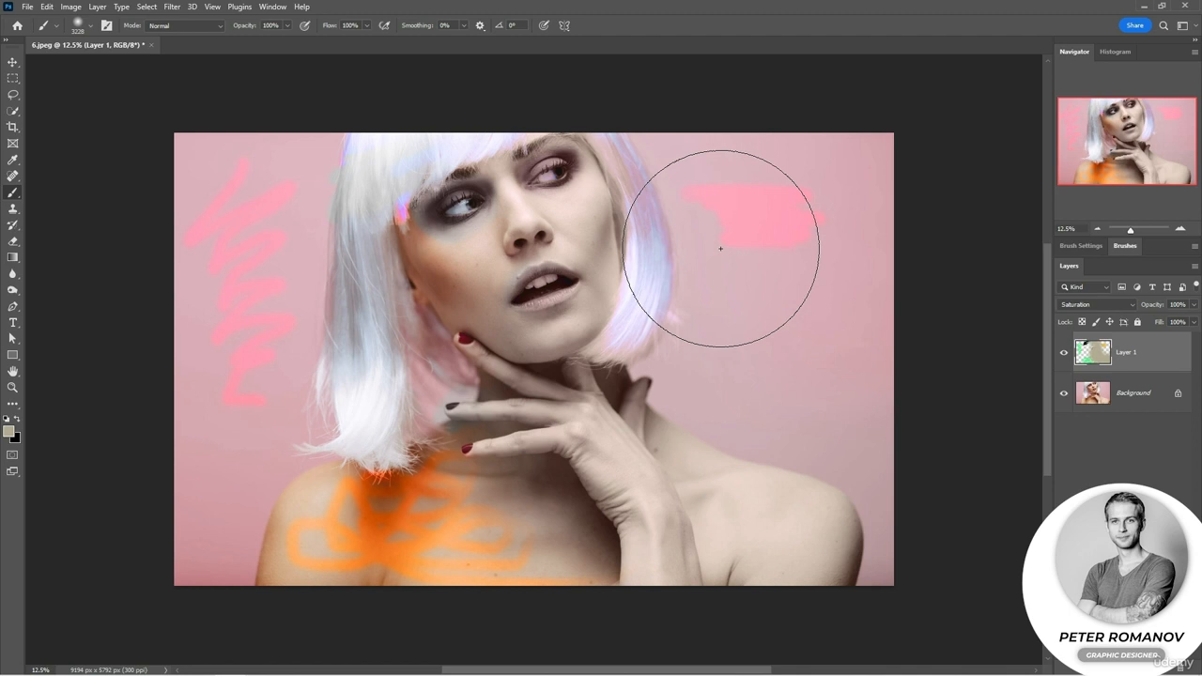
Hide Layer 1, select the left half of the photo with the Rectangular Marquee, and copy it from the Background to a new layer.
left_click(1064, 352)
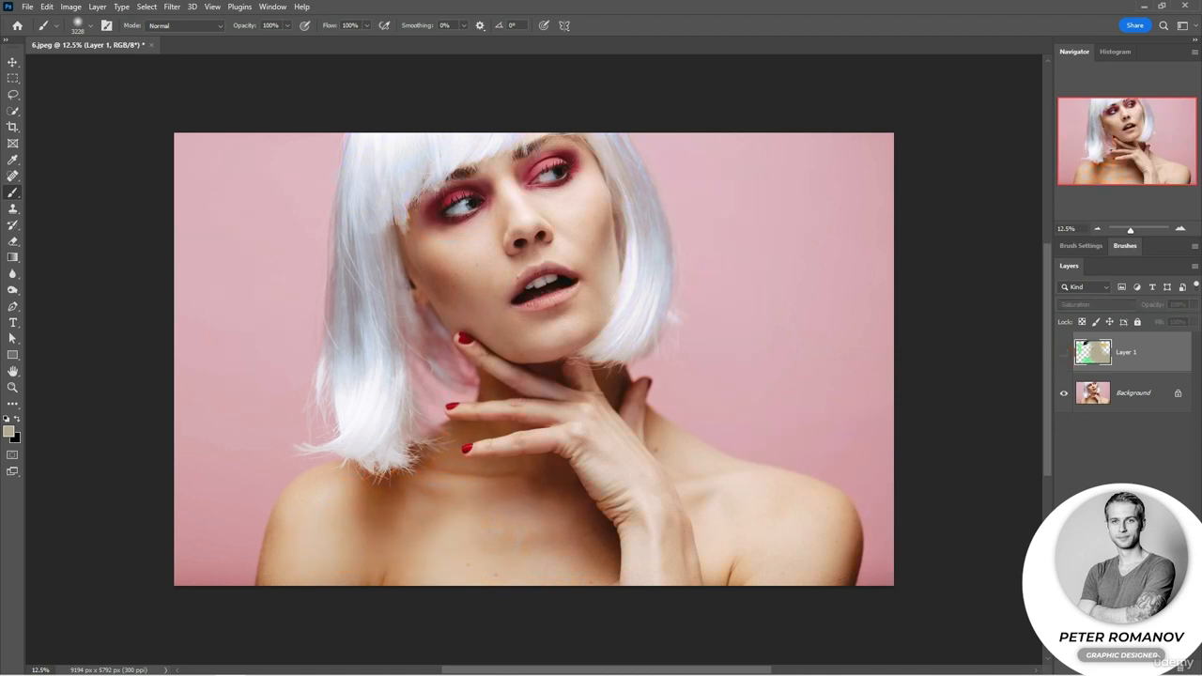
left_click(12, 79)
left_click_drag(174, 133, 533, 585)
left_click(1113, 395)
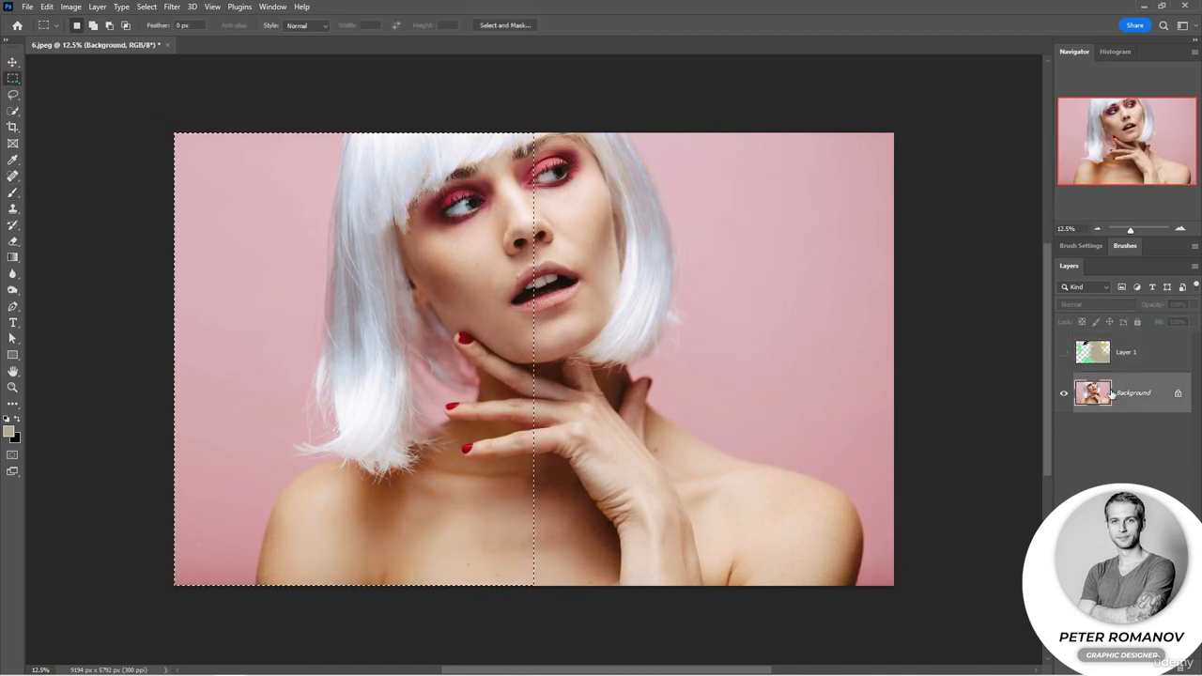
key("ctrl+j")
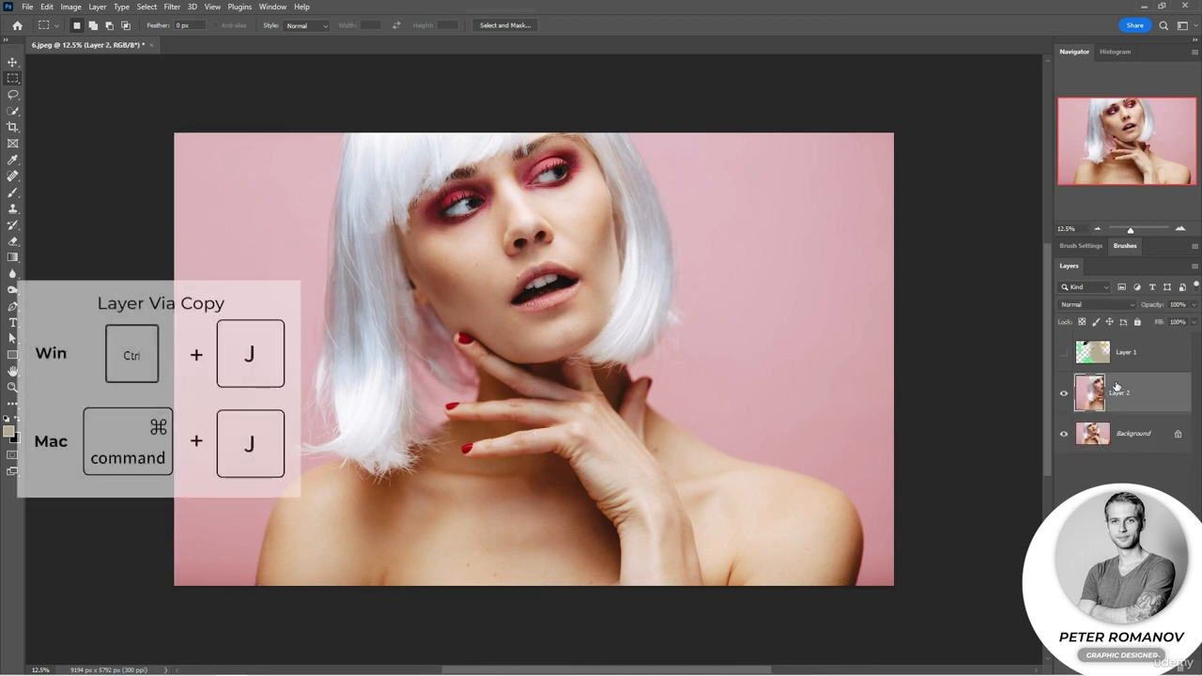
Try the Saturation blending mode on the half-photo copy, and set that layer to Hue.
left_click(1097, 304)
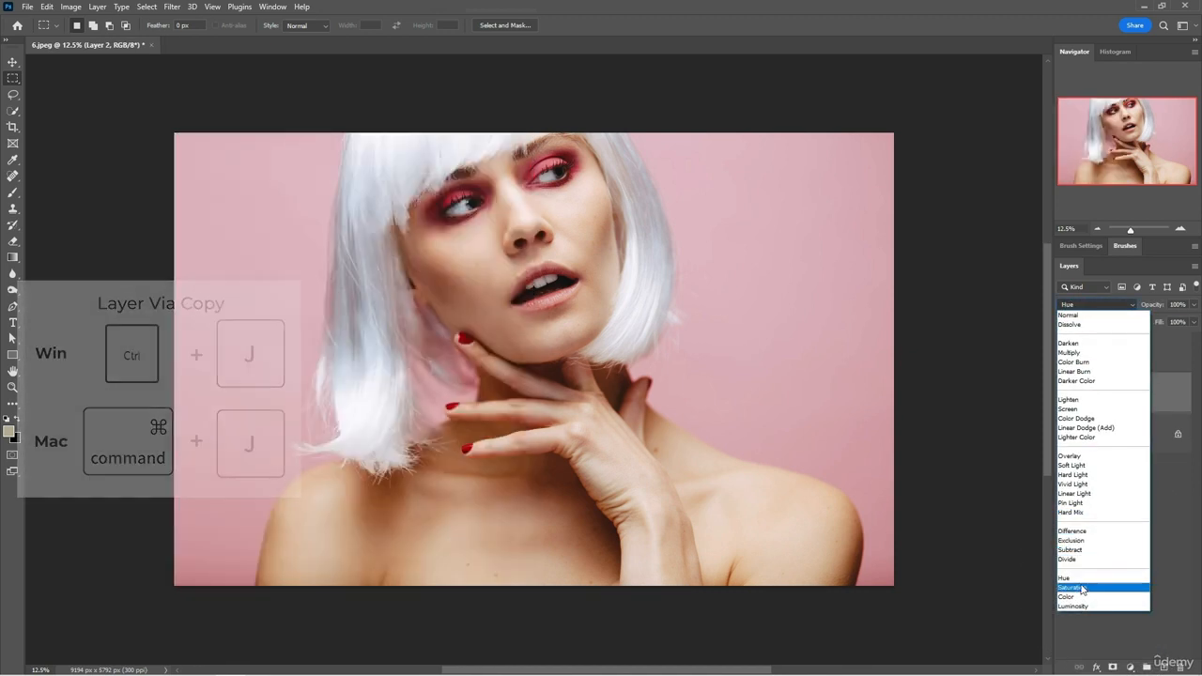
left_click(1079, 586)
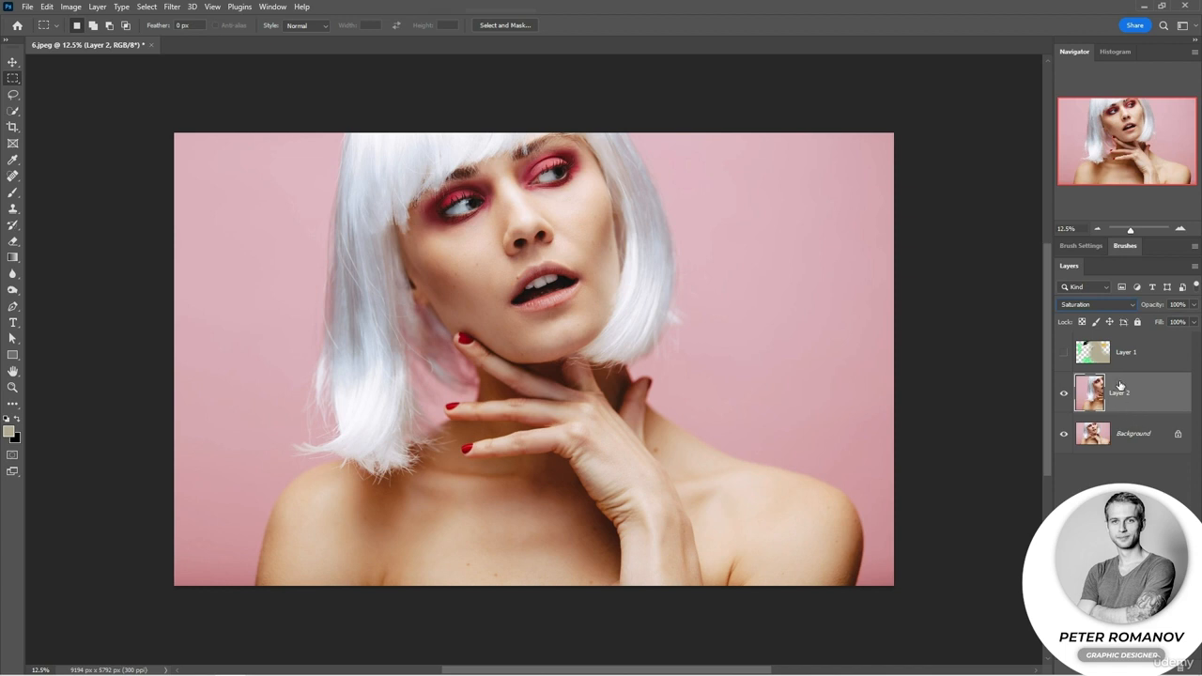
left_click(1097, 304)
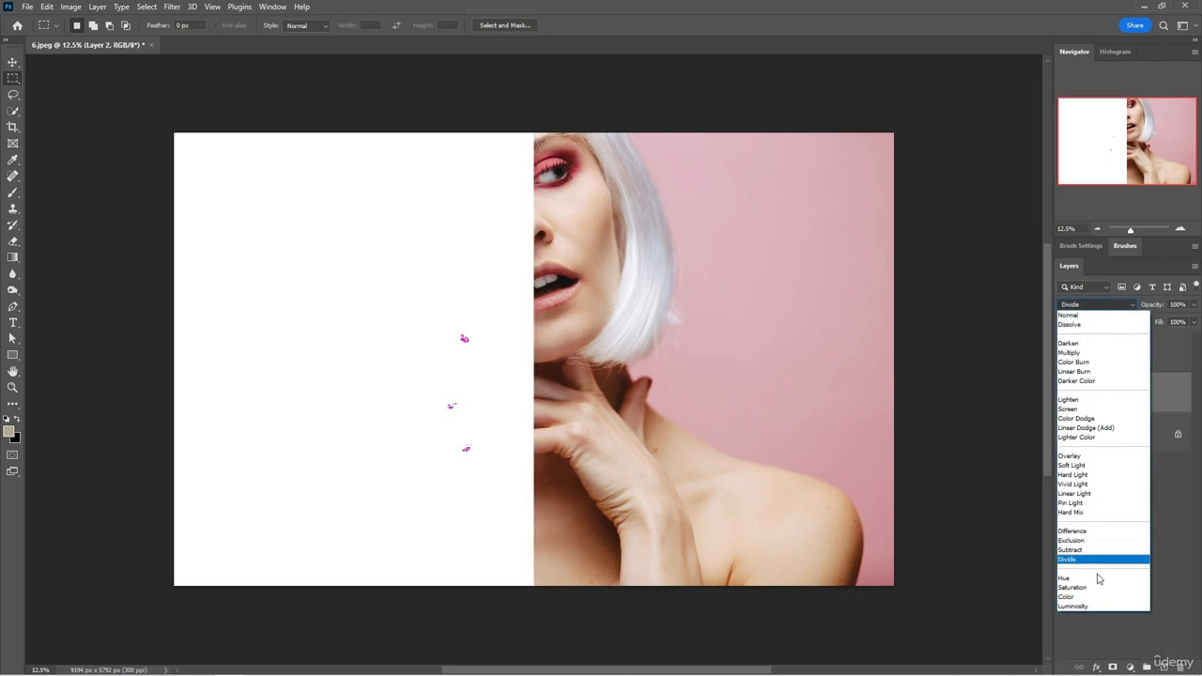
left_click(1099, 571)
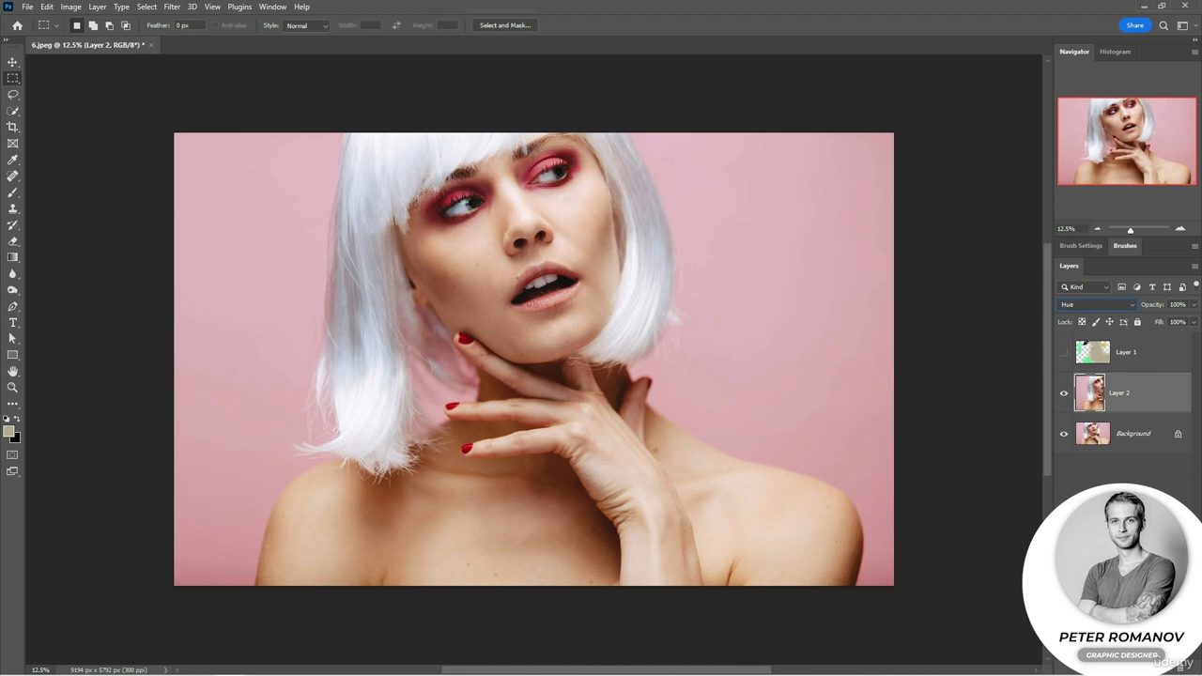
Add an empty layer above Layer 2 and set its blending mode to Hue.
left_click(1166, 669)
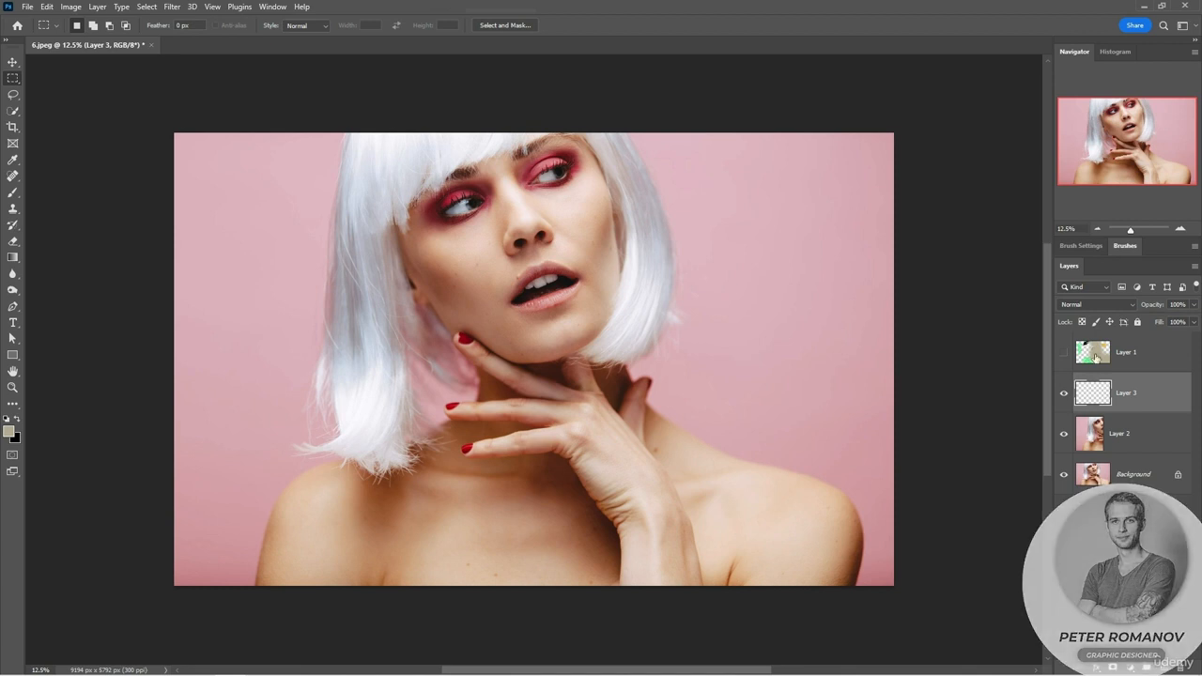
left_click(1096, 305)
left_click(1112, 578)
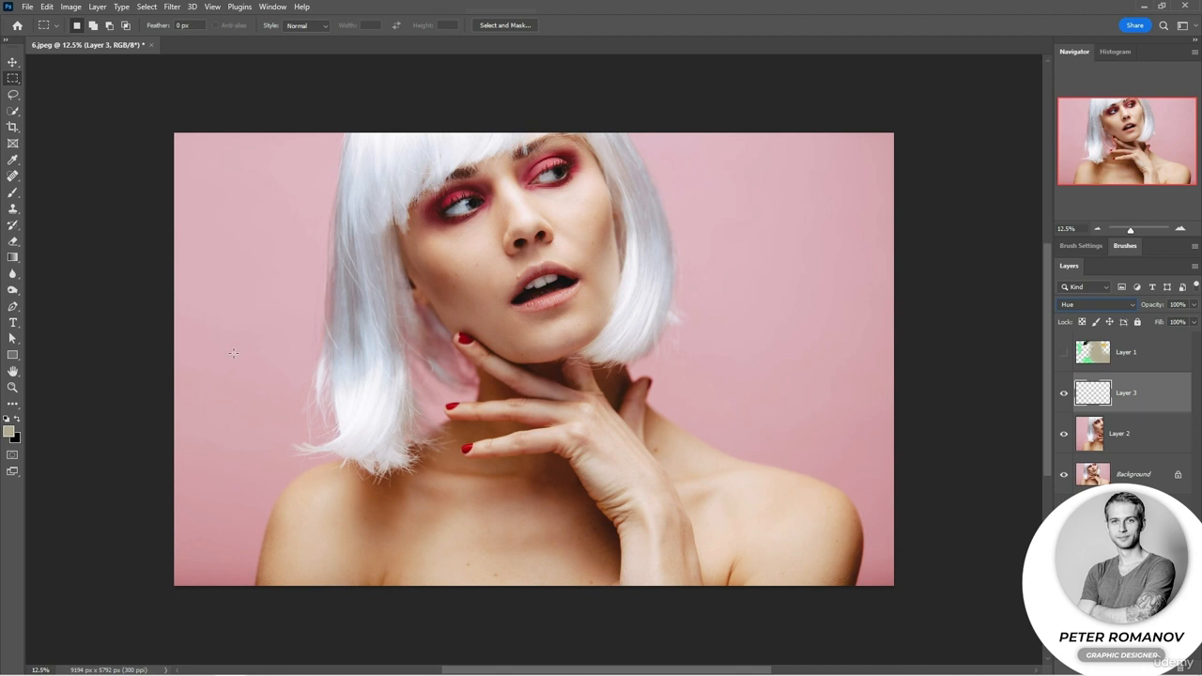
Switch to the Brush tool and set the foreground color to a vivid green with a hue of 121°.
left_click(13, 192)
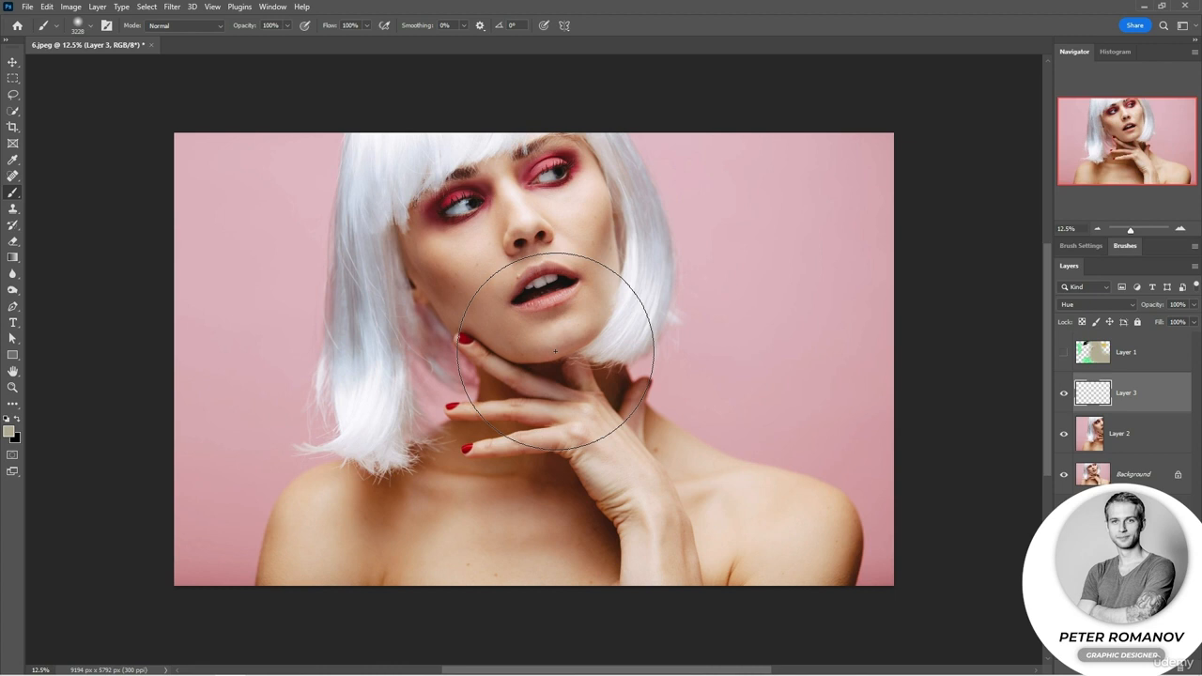
left_click(9, 432)
left_click(415, 254)
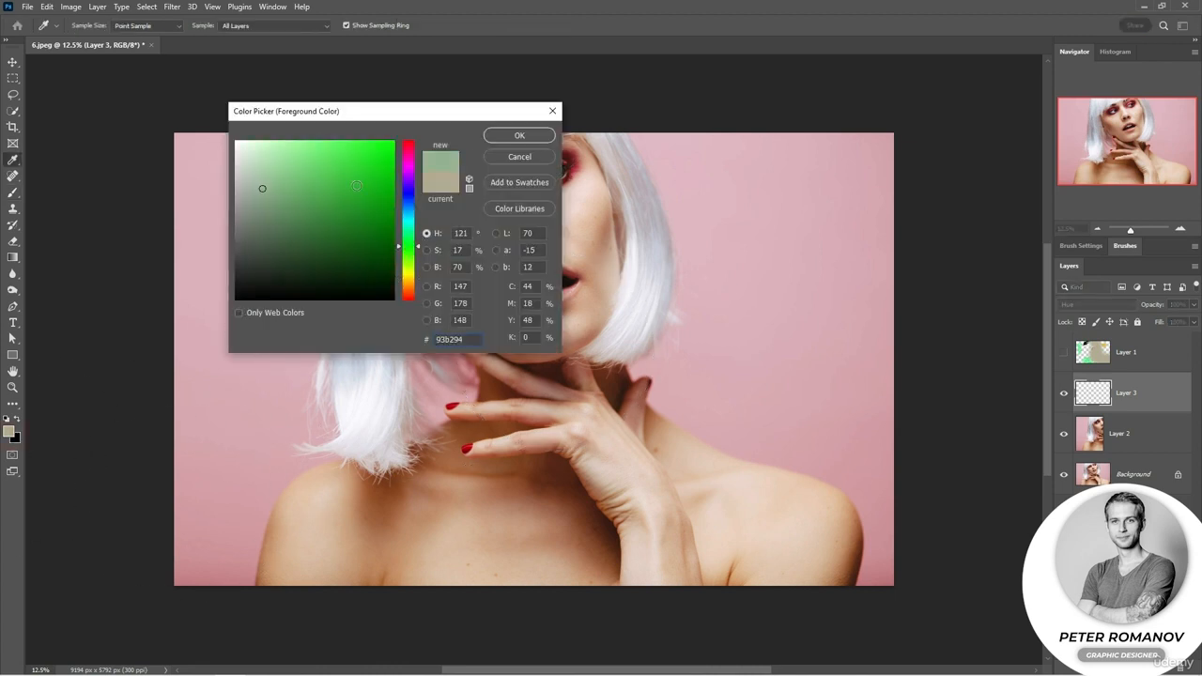
left_click(357, 183)
left_click(498, 141)
Reduce the brush size to 511 px and paint the left side of the hair and both eyeshadows green on the Hue layer.
right_click(467, 165)
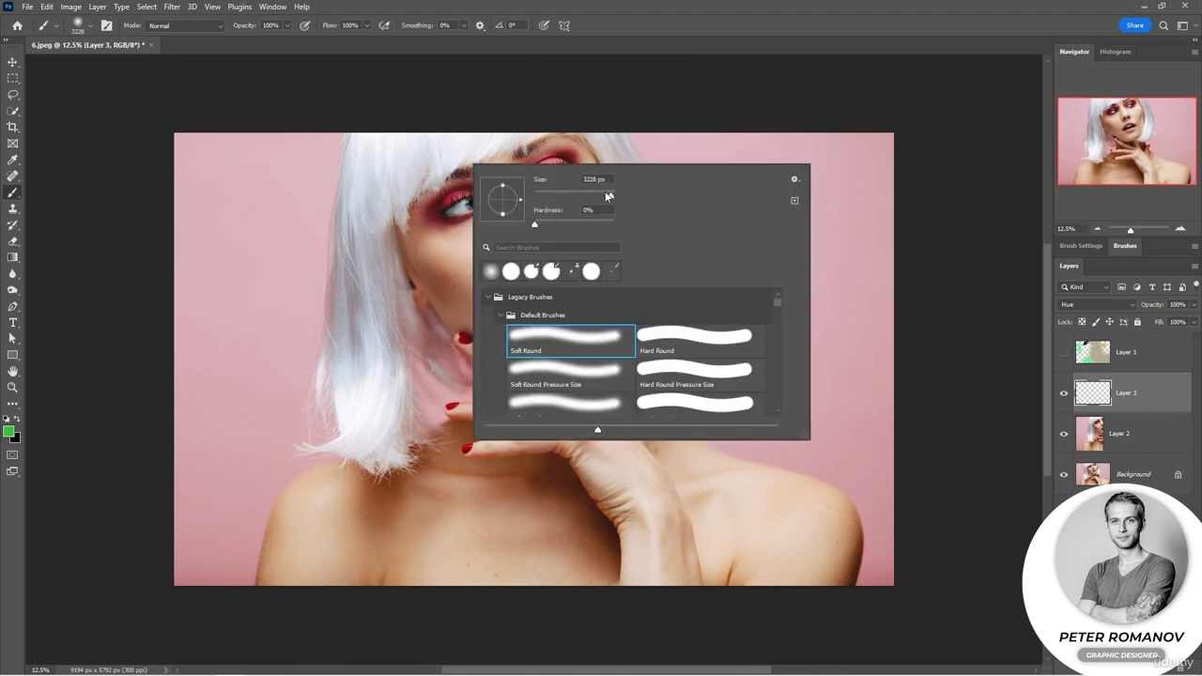
left_click(609, 195)
mouse_move(508, 139)
left_mouse_down()
mouse_move(364, 176)
mouse_move(357, 216)
mouse_move(343, 187)
mouse_move(398, 171)
mouse_move(352, 378)
mouse_move(359, 291)
mouse_move(362, 403)
mouse_move(382, 418)
mouse_move(392, 336)
mouse_move(370, 424)
mouse_move(356, 370)
mouse_move(357, 446)
mouse_move(352, 419)
mouse_move(389, 460)
left_mouse_up()
left_click_drag(474, 196, 437, 211)
mouse_move(525, 161)
left_mouse_down()
mouse_move(561, 162)
mouse_move(567, 183)
left_mouse_up()
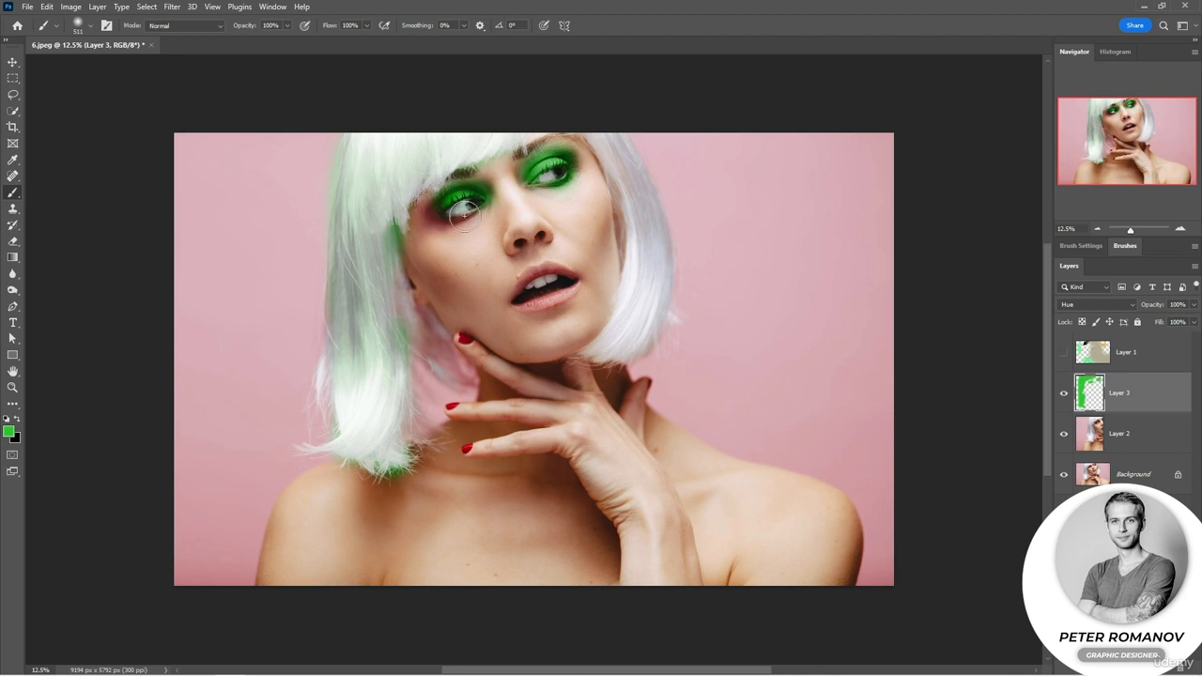
mouse_move(464, 214)
left_mouse_down()
mouse_move(438, 211)
mouse_move(447, 218)
left_mouse_up()
Reduce the brush size to 120 px and paint the fingernail nearest the chin green.
right_click(464, 342)
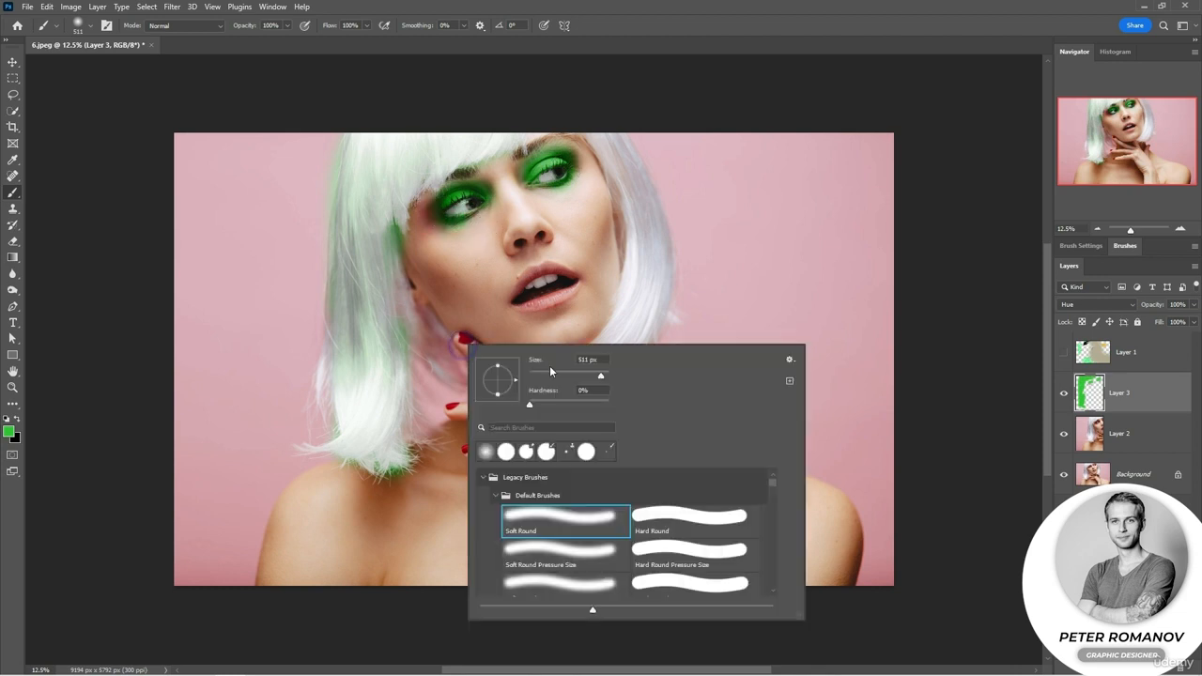
left_click(572, 377)
left_click_drag(459, 337, 461, 339)
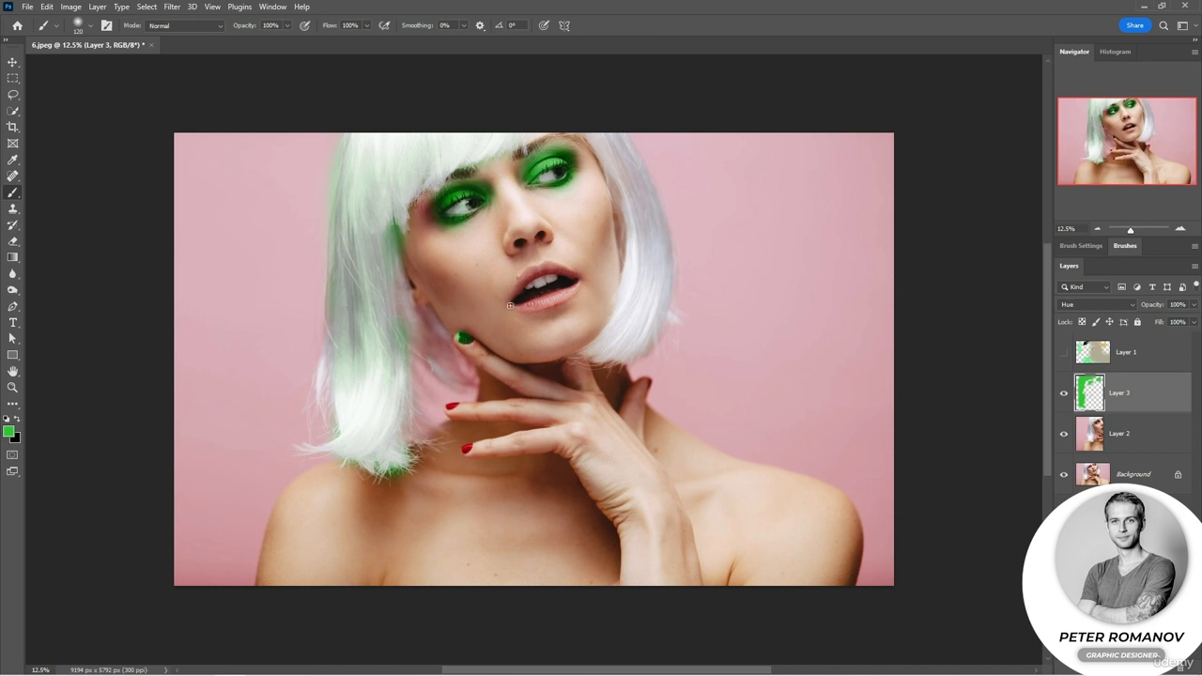
Paint the upper lip green on the Hue layer.
mouse_move(530, 289)
left_mouse_down()
mouse_move(572, 282)
mouse_move(519, 298)
mouse_move(572, 282)
mouse_move(538, 278)
mouse_move(572, 279)
mouse_move(550, 273)
mouse_move(574, 277)
mouse_move(521, 292)
left_mouse_up()
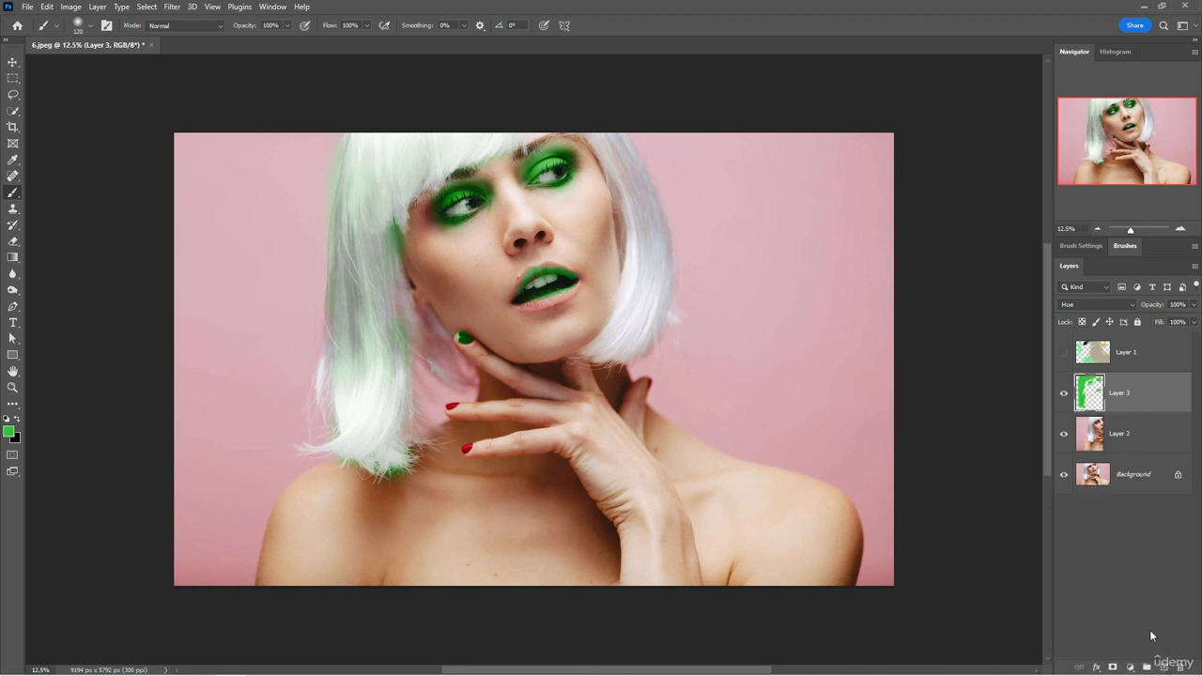
Add an empty layer and move it directly below Layer 3.
left_click(1163, 665)
left_click_drag(1126, 389, 1136, 449)
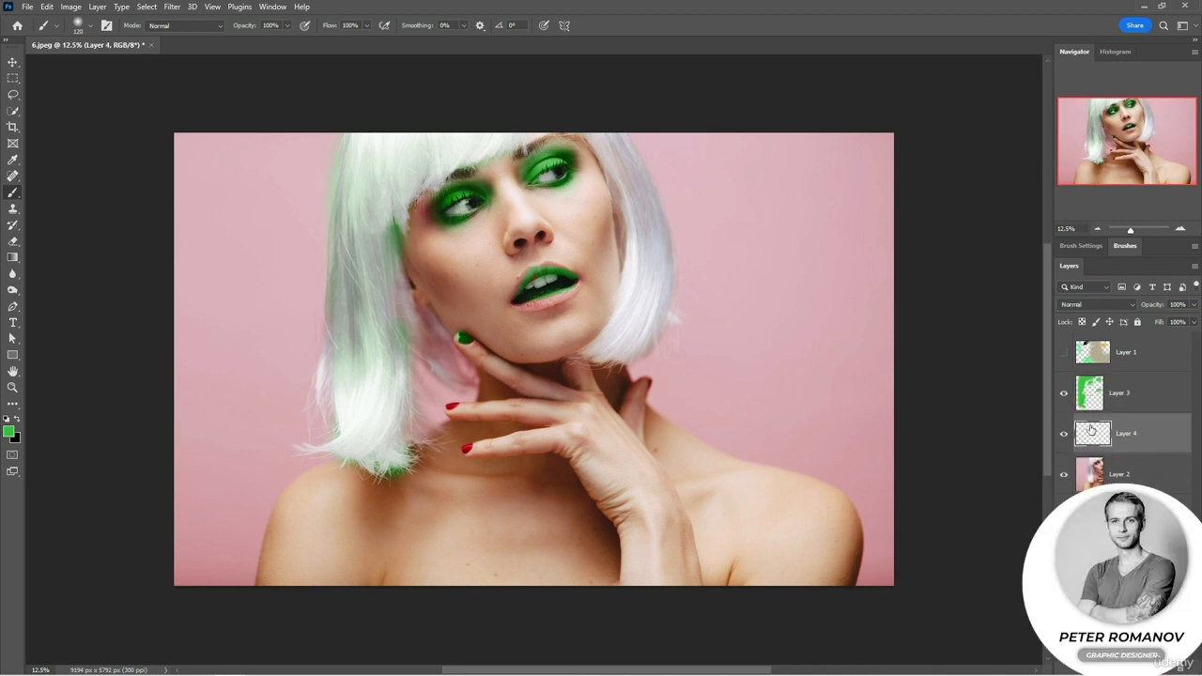
Paint black strokes across the face and hair and white strokes over the nearby eye on Layer 4.
left_click(18, 418)
mouse_move(638, 205)
left_mouse_down()
mouse_move(476, 202)
mouse_move(451, 176)
left_mouse_up()
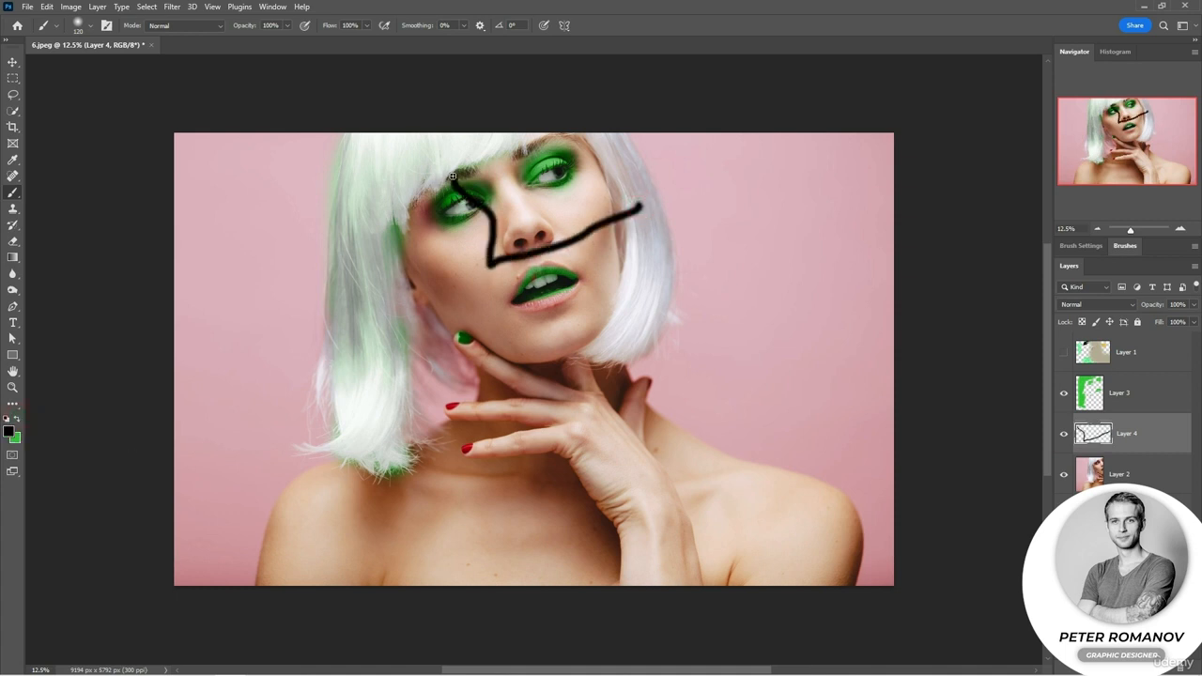
mouse_move(507, 139)
left_mouse_down()
mouse_move(450, 149)
mouse_move(390, 211)
mouse_move(391, 378)
left_mouse_up()
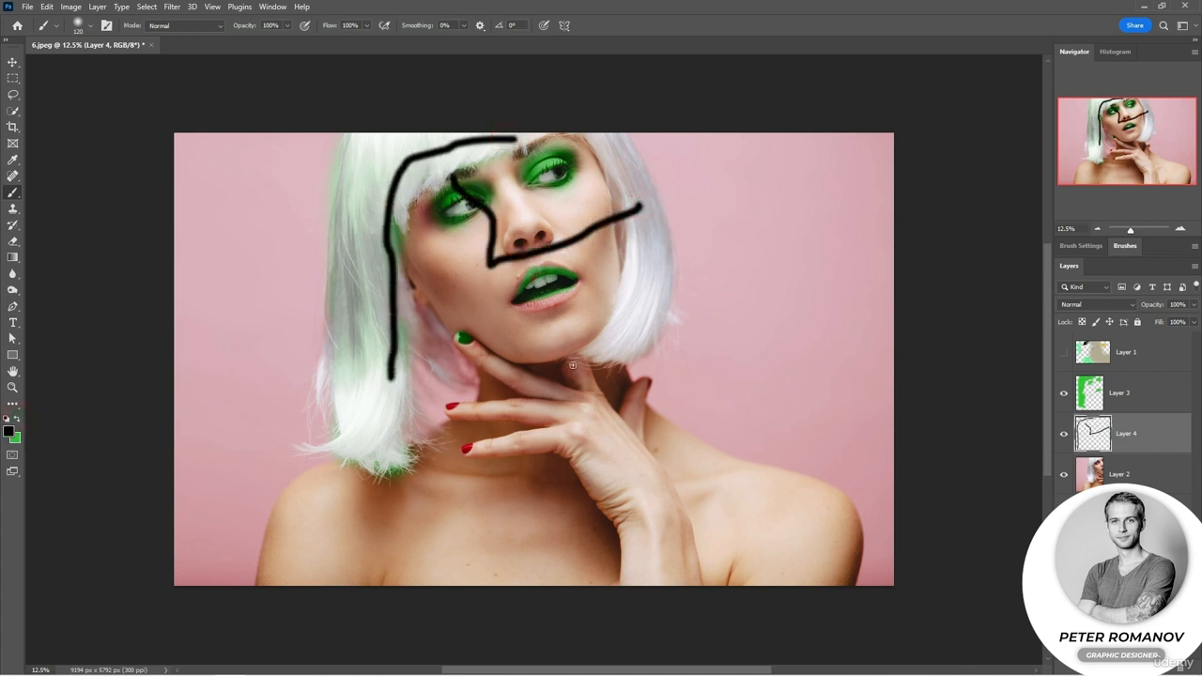
key("x")
left_click_drag(480, 137, 469, 225)
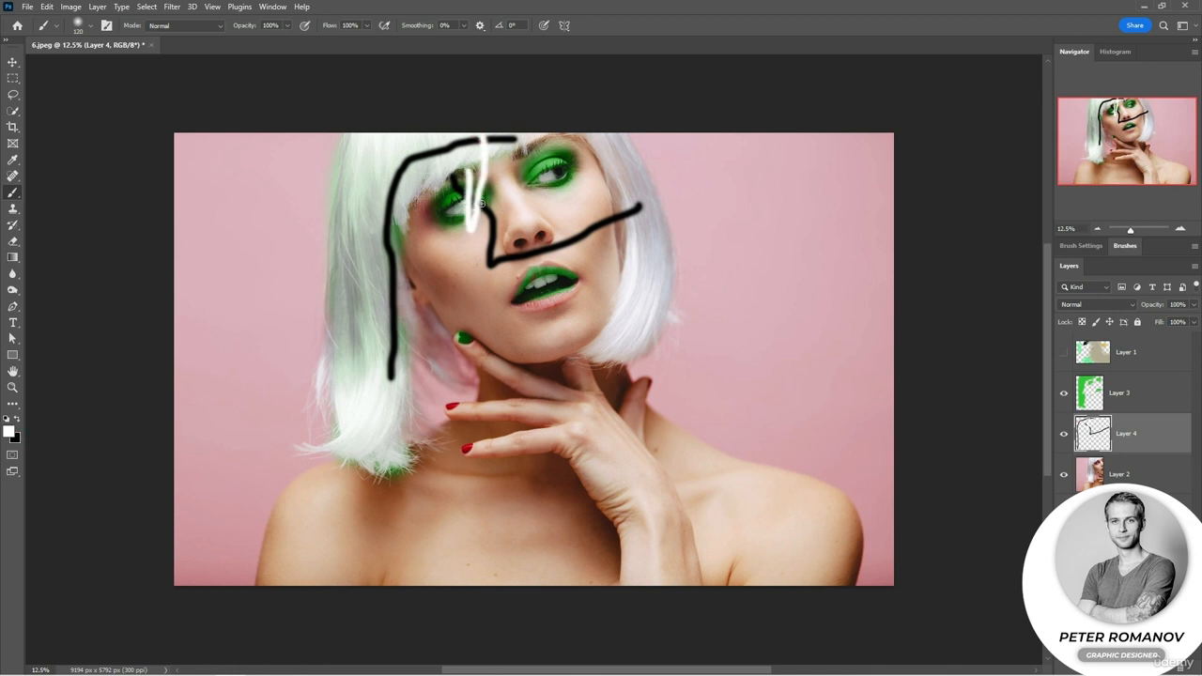
Set the foreground color to neutral gray 808080 and paint a gray patch over the fringe on Layer 4.
left_click(8, 432)
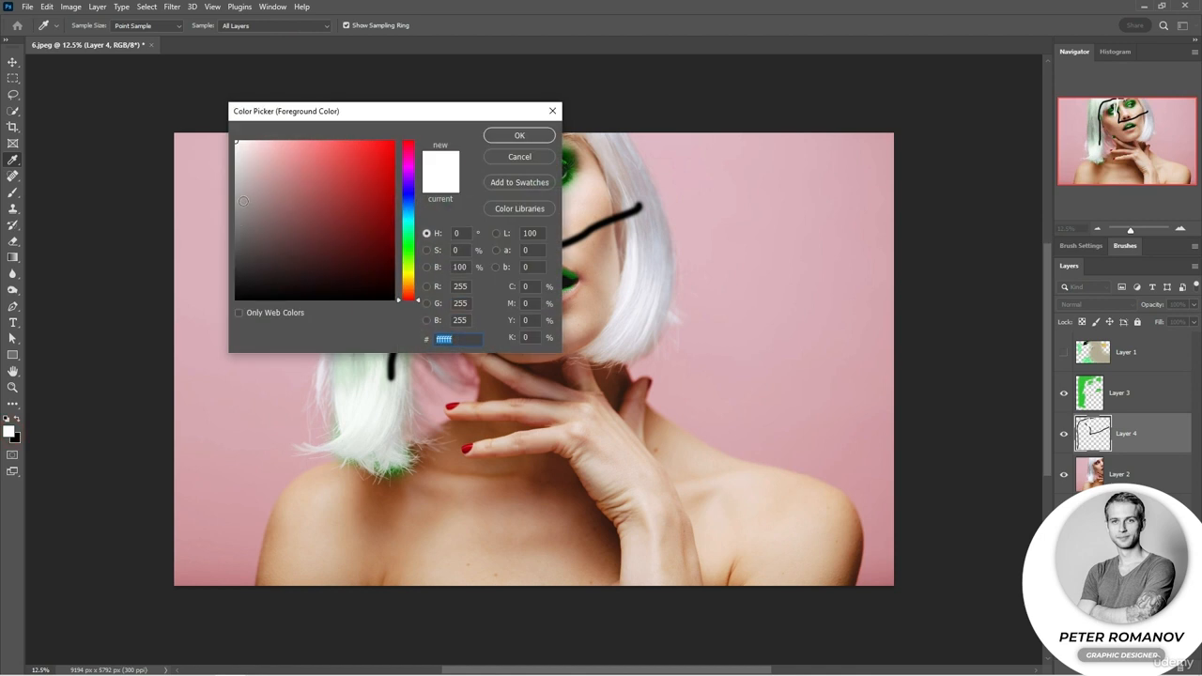
left_click_drag(243, 207, 236, 220)
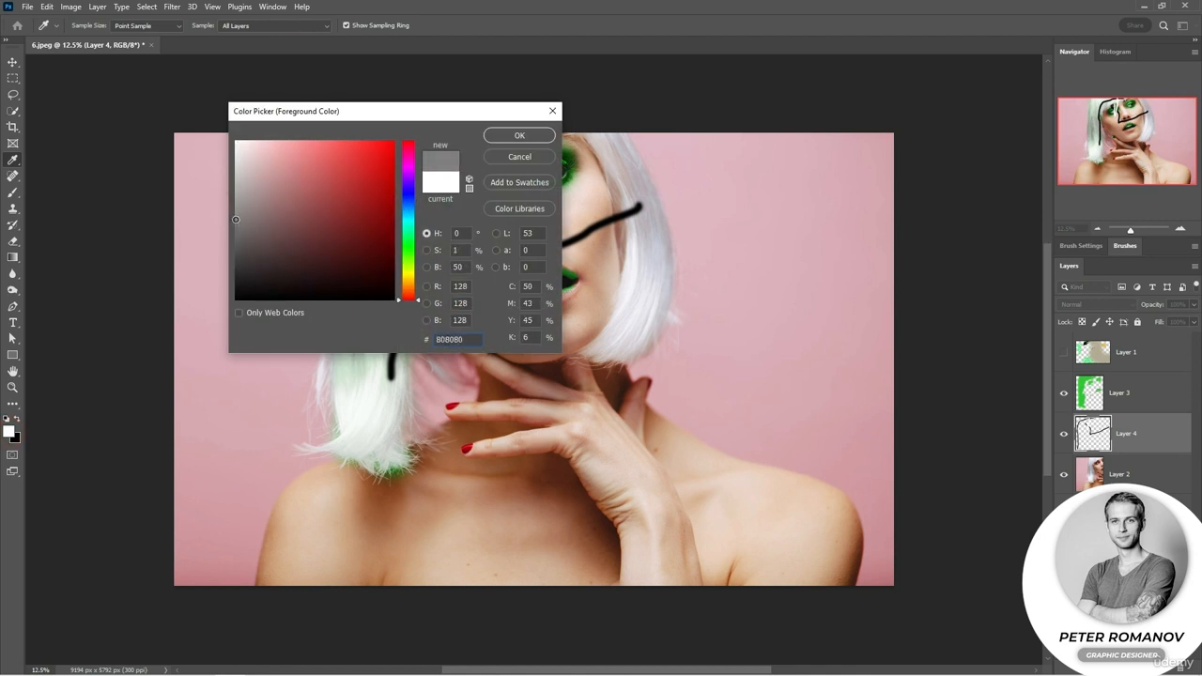
left_click(519, 136)
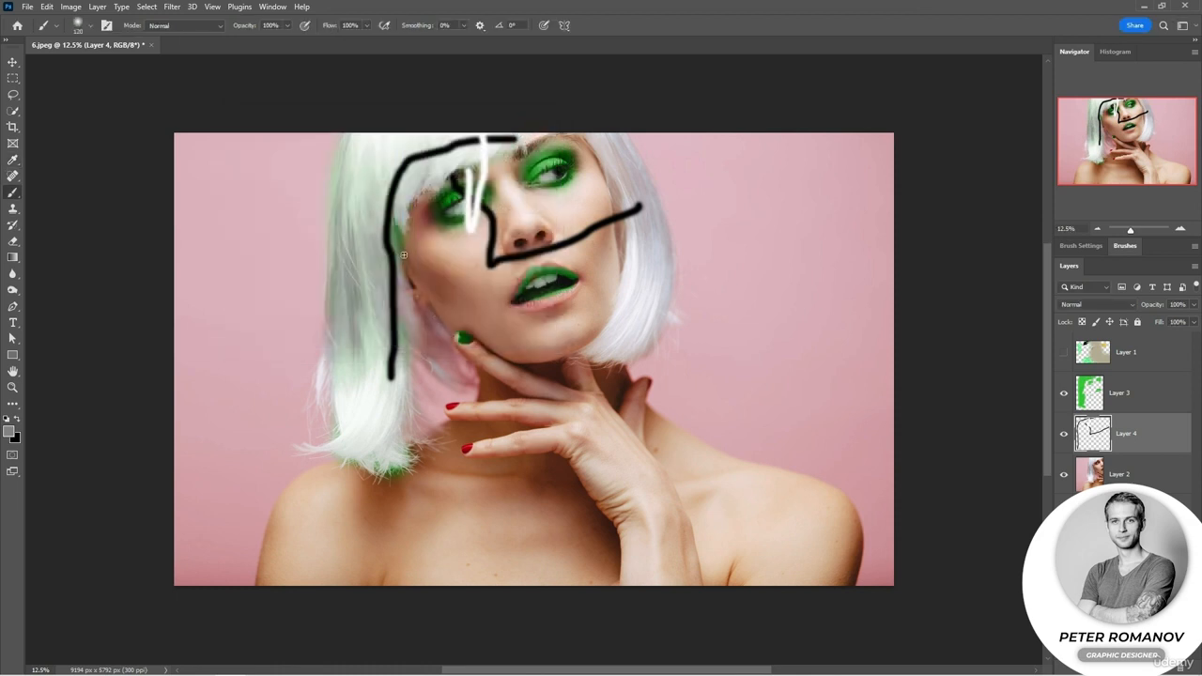
mouse_move(435, 163)
left_mouse_down()
mouse_move(367, 192)
mouse_move(409, 157)
mouse_move(380, 161)
left_mouse_up()
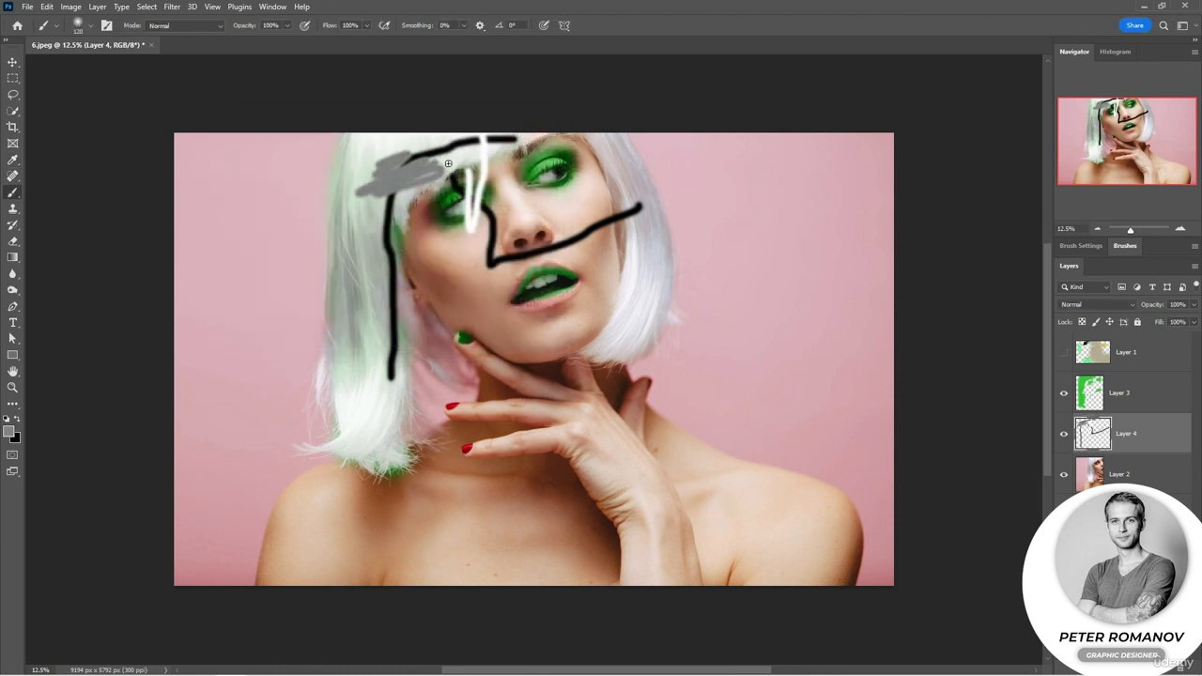
Hide Layer 3 and Layer 4 and add a new empty layer above Layer 1.
left_click_drag(1064, 401, 1064, 435)
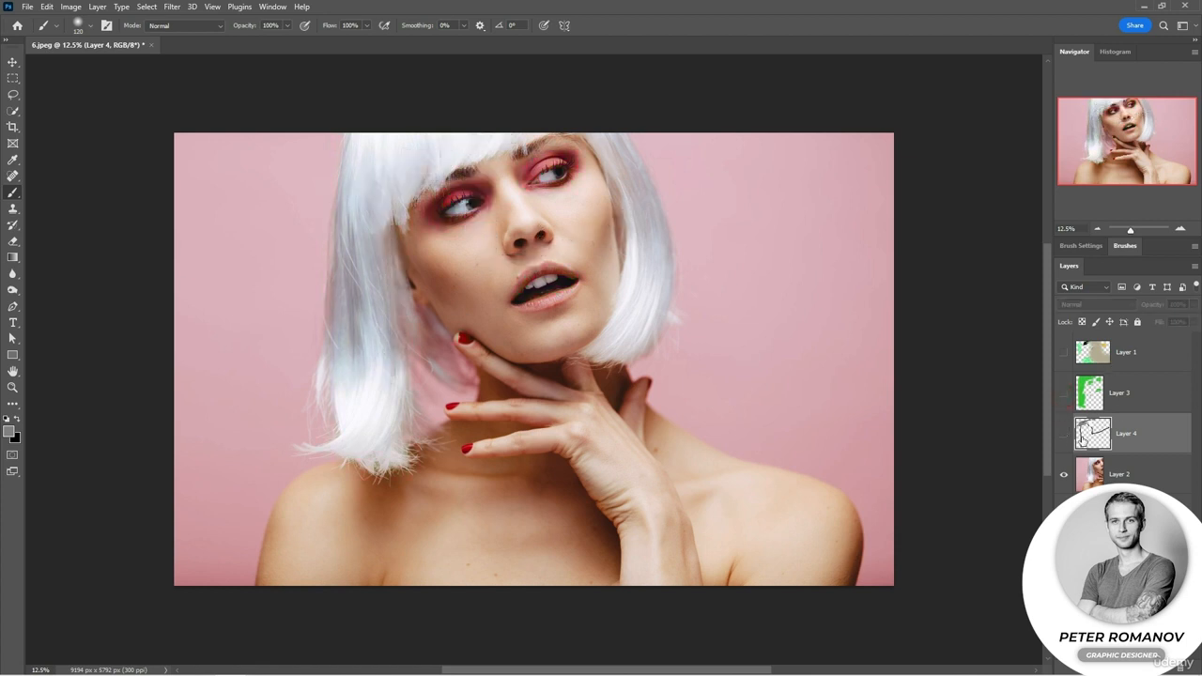
left_click(1123, 573)
left_click(1167, 668)
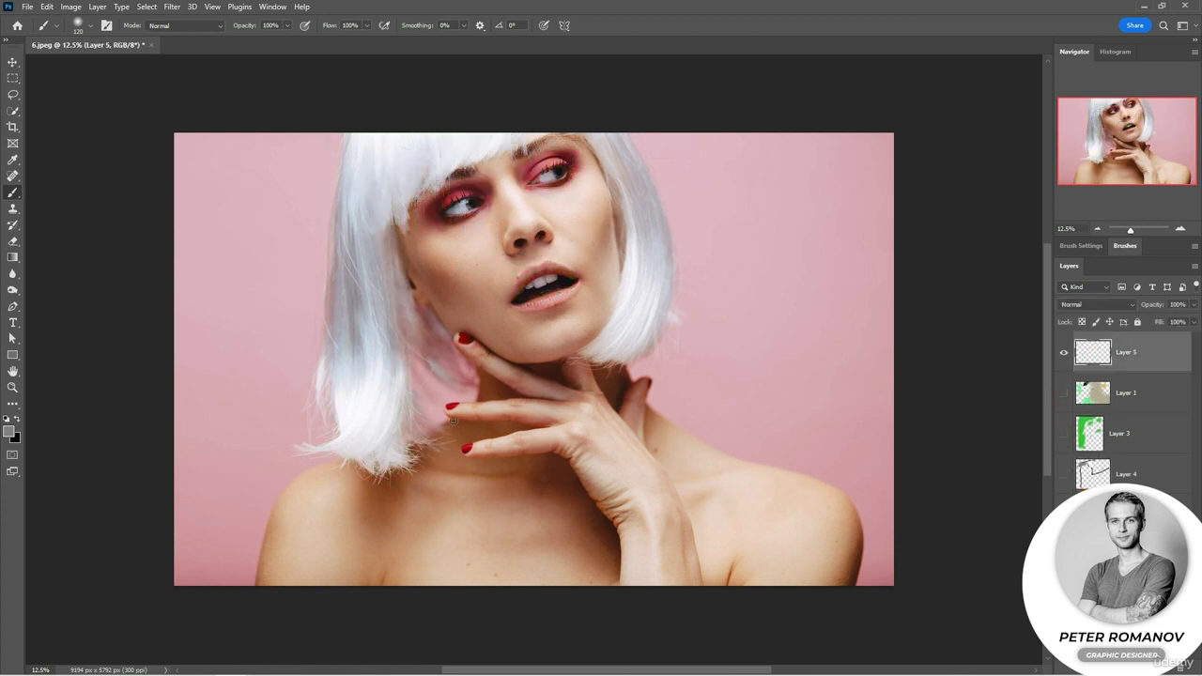
Set the foreground color to pure red, enlarge the brush to 338 px and paint a straight line across the photo at eye level.
left_click(10, 435)
left_click_drag(325, 200, 402, 130)
left_click(518, 135)
key("b")
left_click(243, 189)
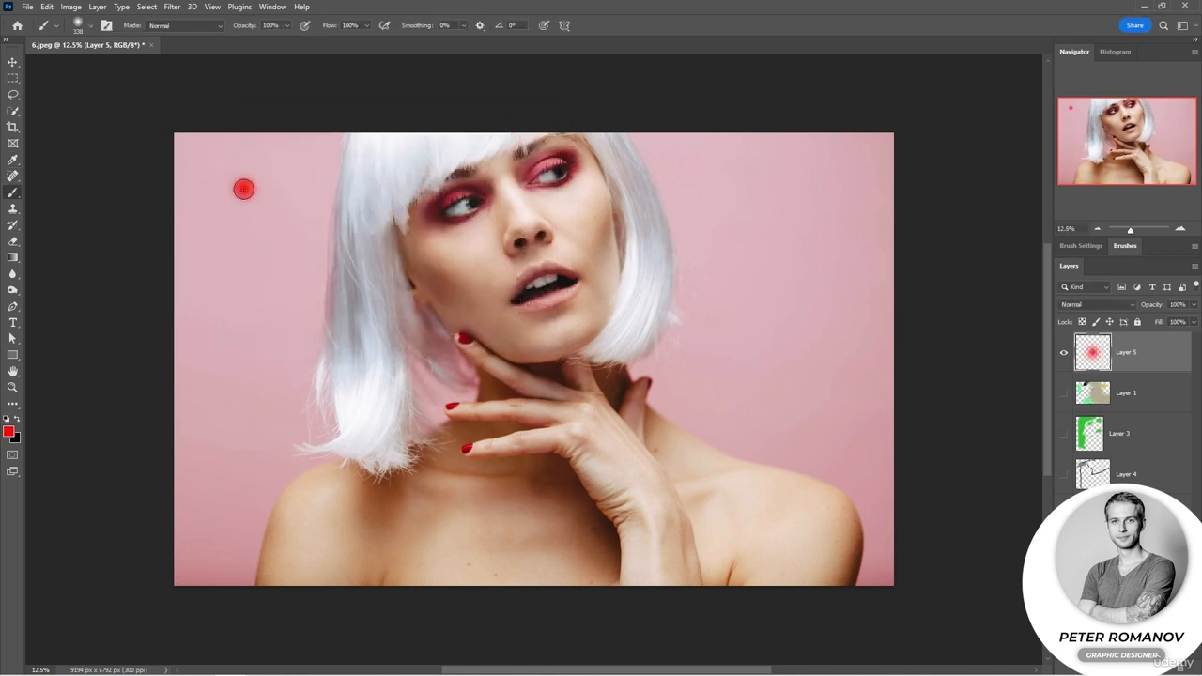
left_click(836, 173, "shift")
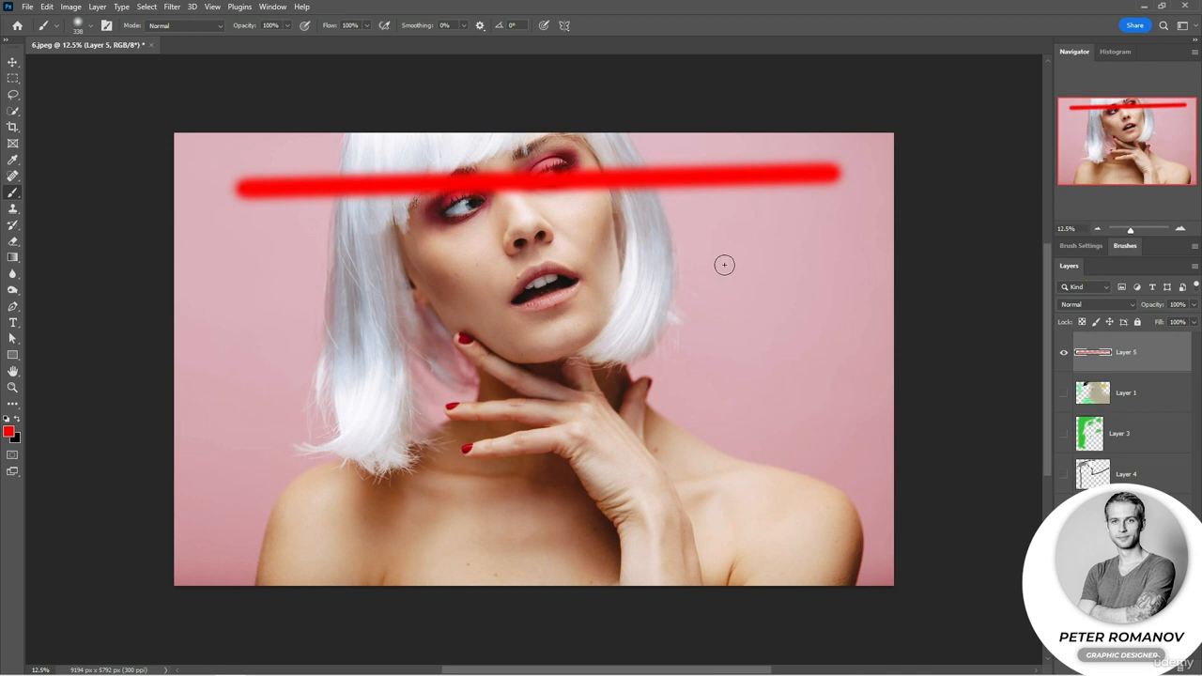
Set the blending mode of Layer 5 to Hue.
left_click(1094, 305)
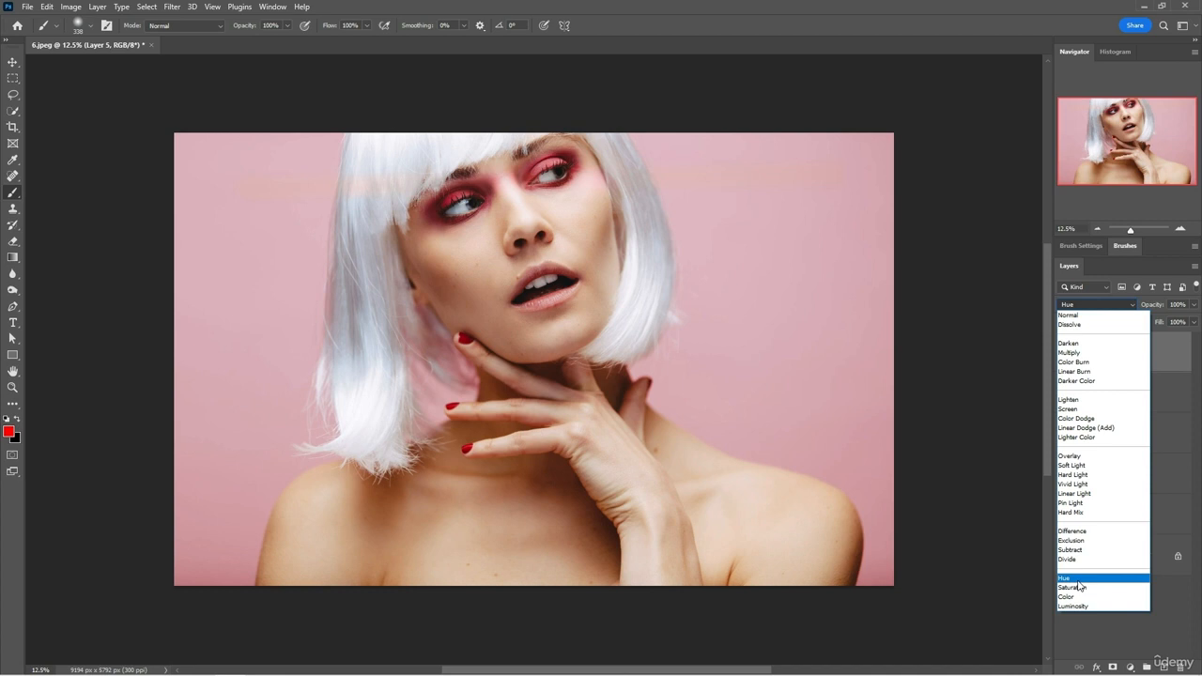
left_click(1079, 580)
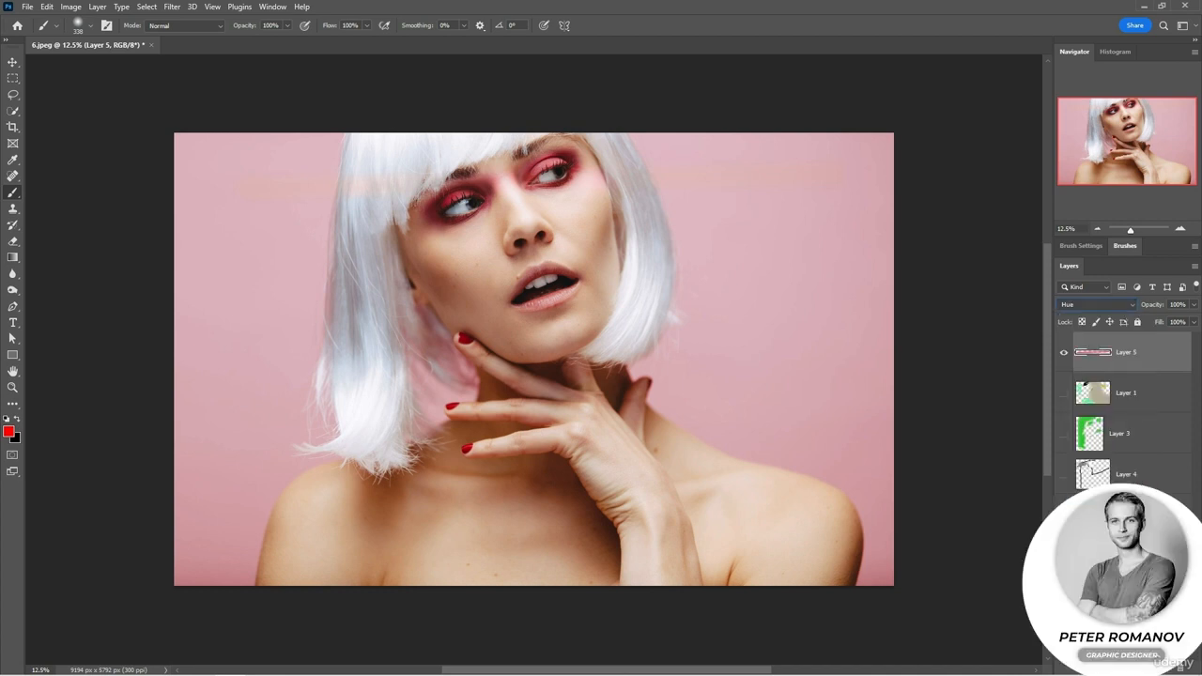
Set the foreground color to blue 0030ff and paint a straight line across the photo at nose level on Layer 5.
left_click(9, 431)
left_click_drag(414, 244, 413, 201)
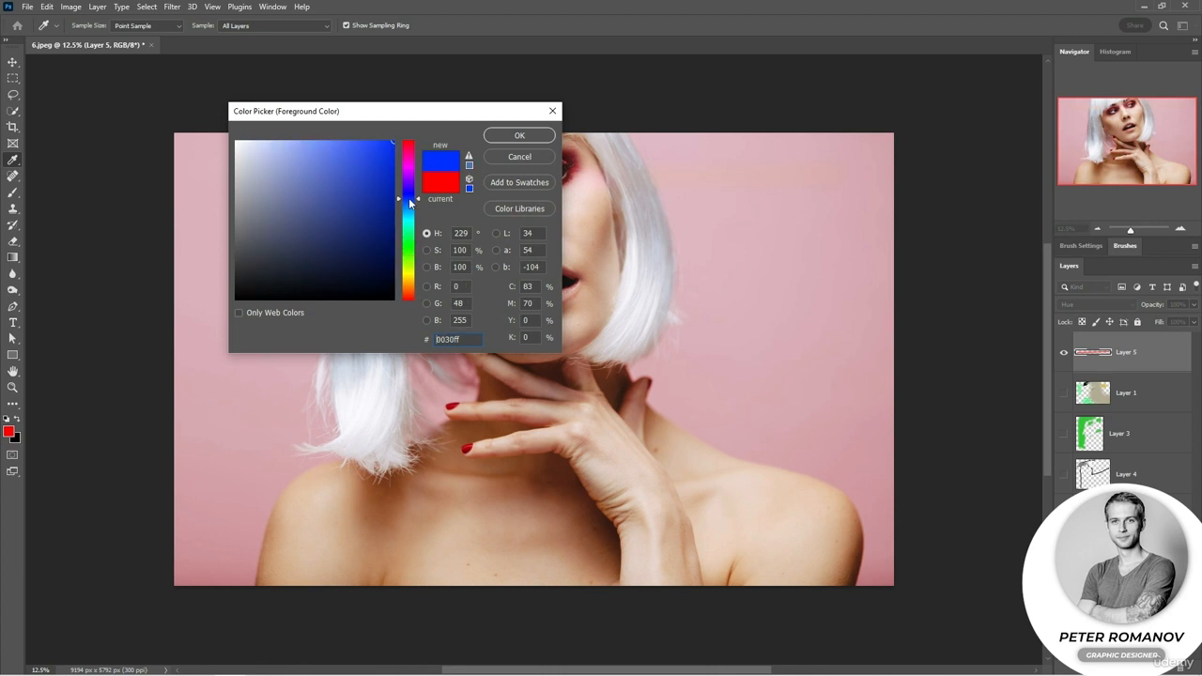
left_click(507, 135)
key("b")
left_click(249, 257, "shift")
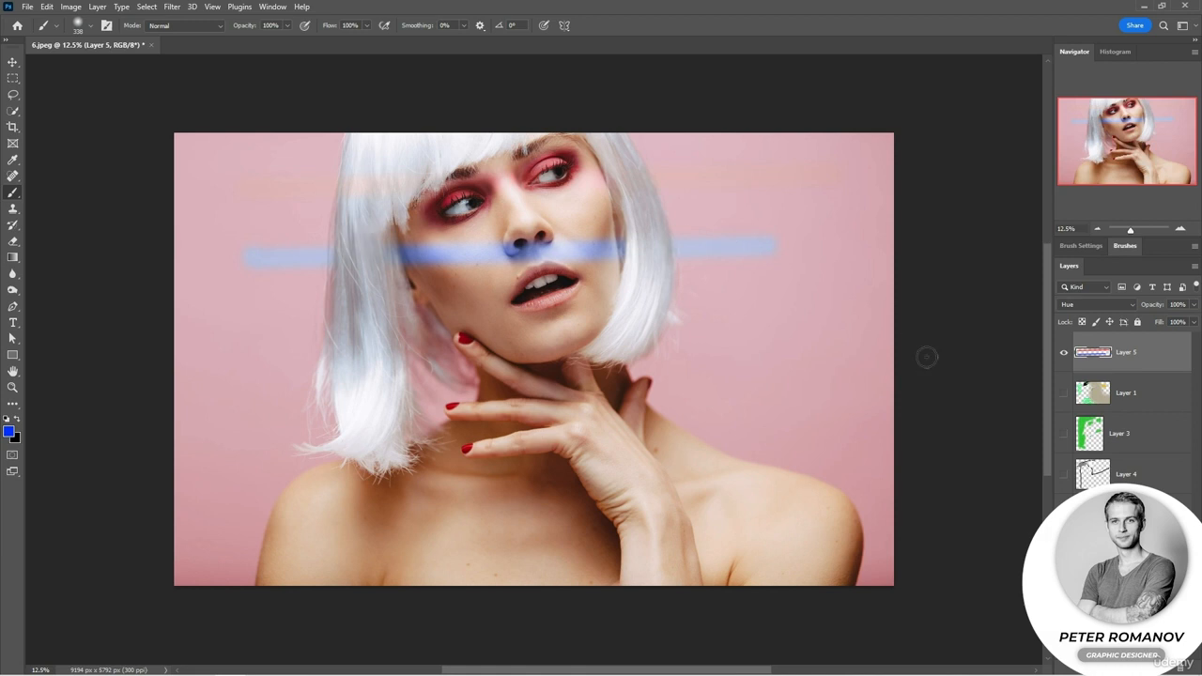
Preview Layer 5 in Normal blending mode and keep it set to Hue.
left_click(1094, 304)
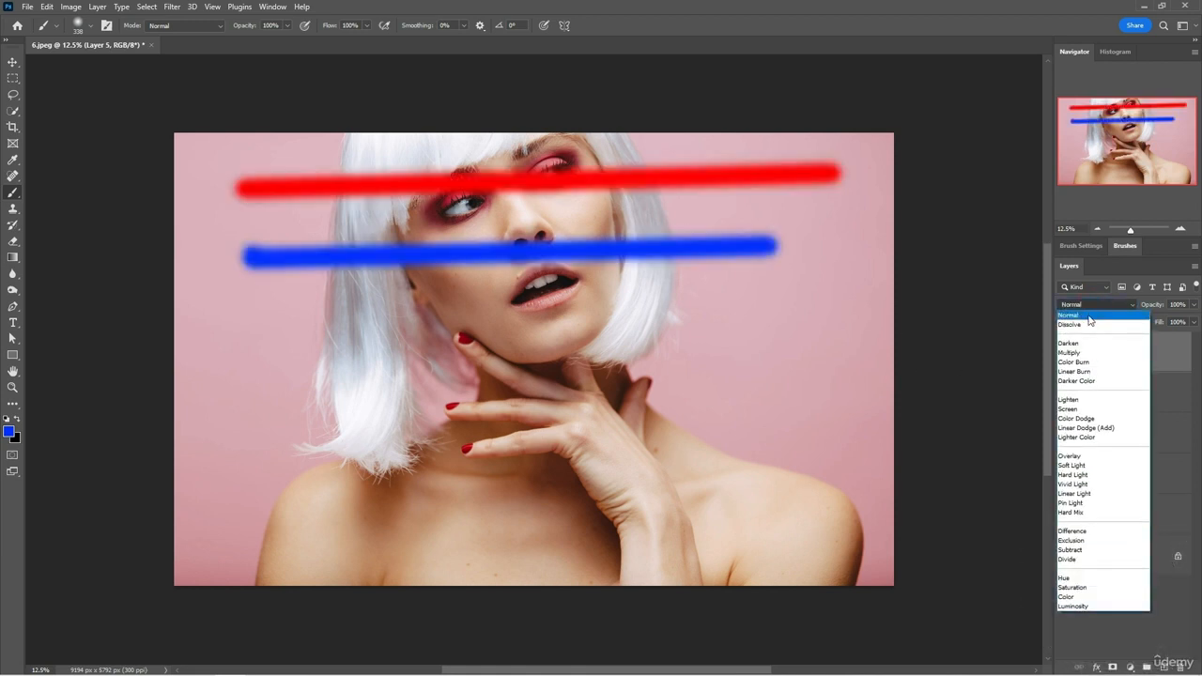
left_click(1199, 428)
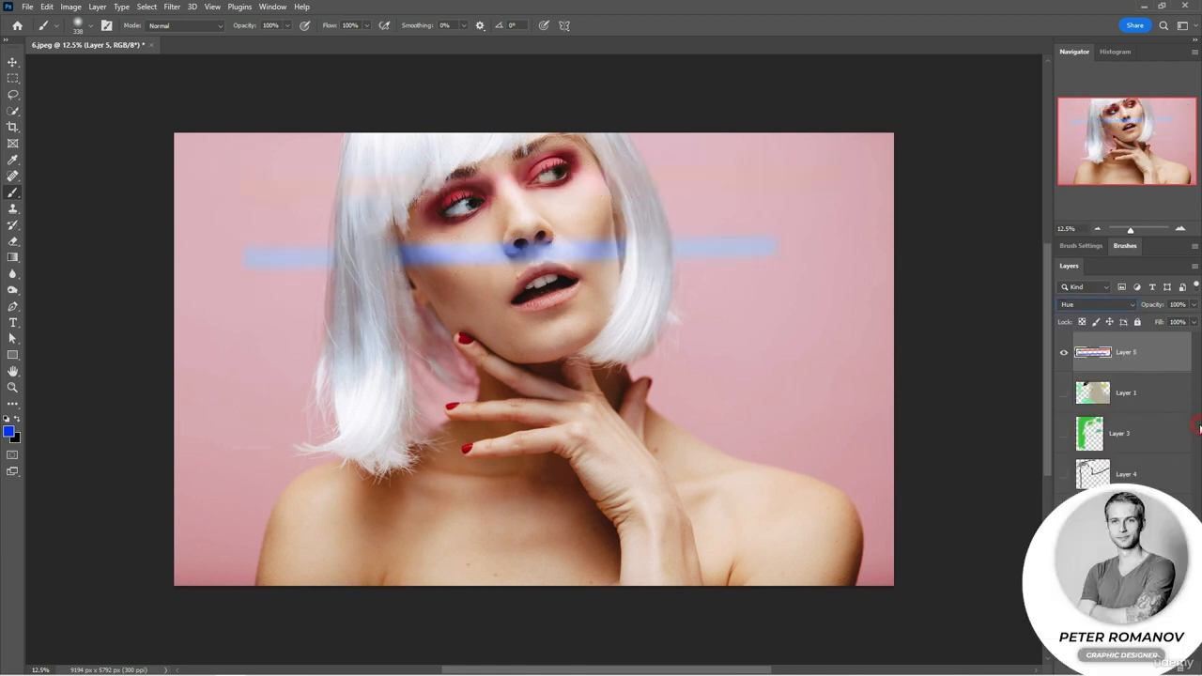